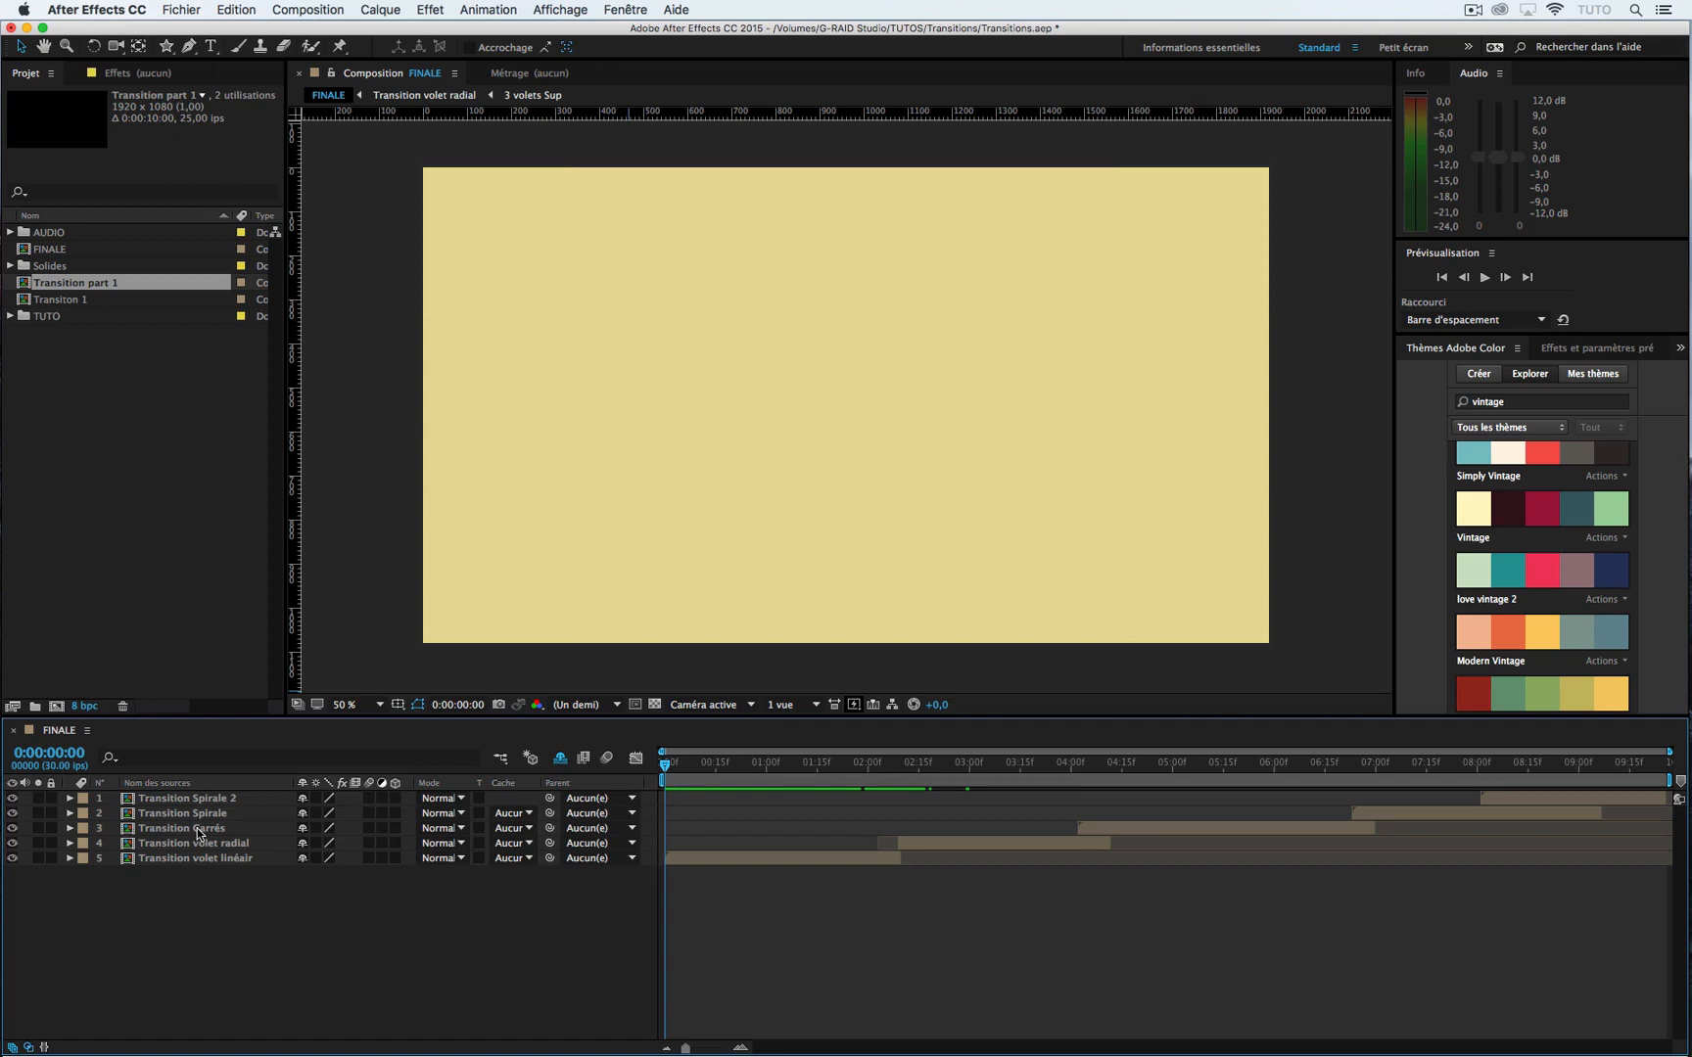
Step: Preview the radial wipe in the FINALE composition with the work area set from about 0:00:02:05 to 0:00:04:02
{"action": "left_click_drag", "start_coordinate": [688, 770], "coordinate": [884, 771]}
{"action": "key", "text": "b"}
{"action": "left_click", "coordinate": [1104, 767]}
{"action": "left_click_drag", "start_coordinate": [1105, 767], "coordinate": [1078, 773]}
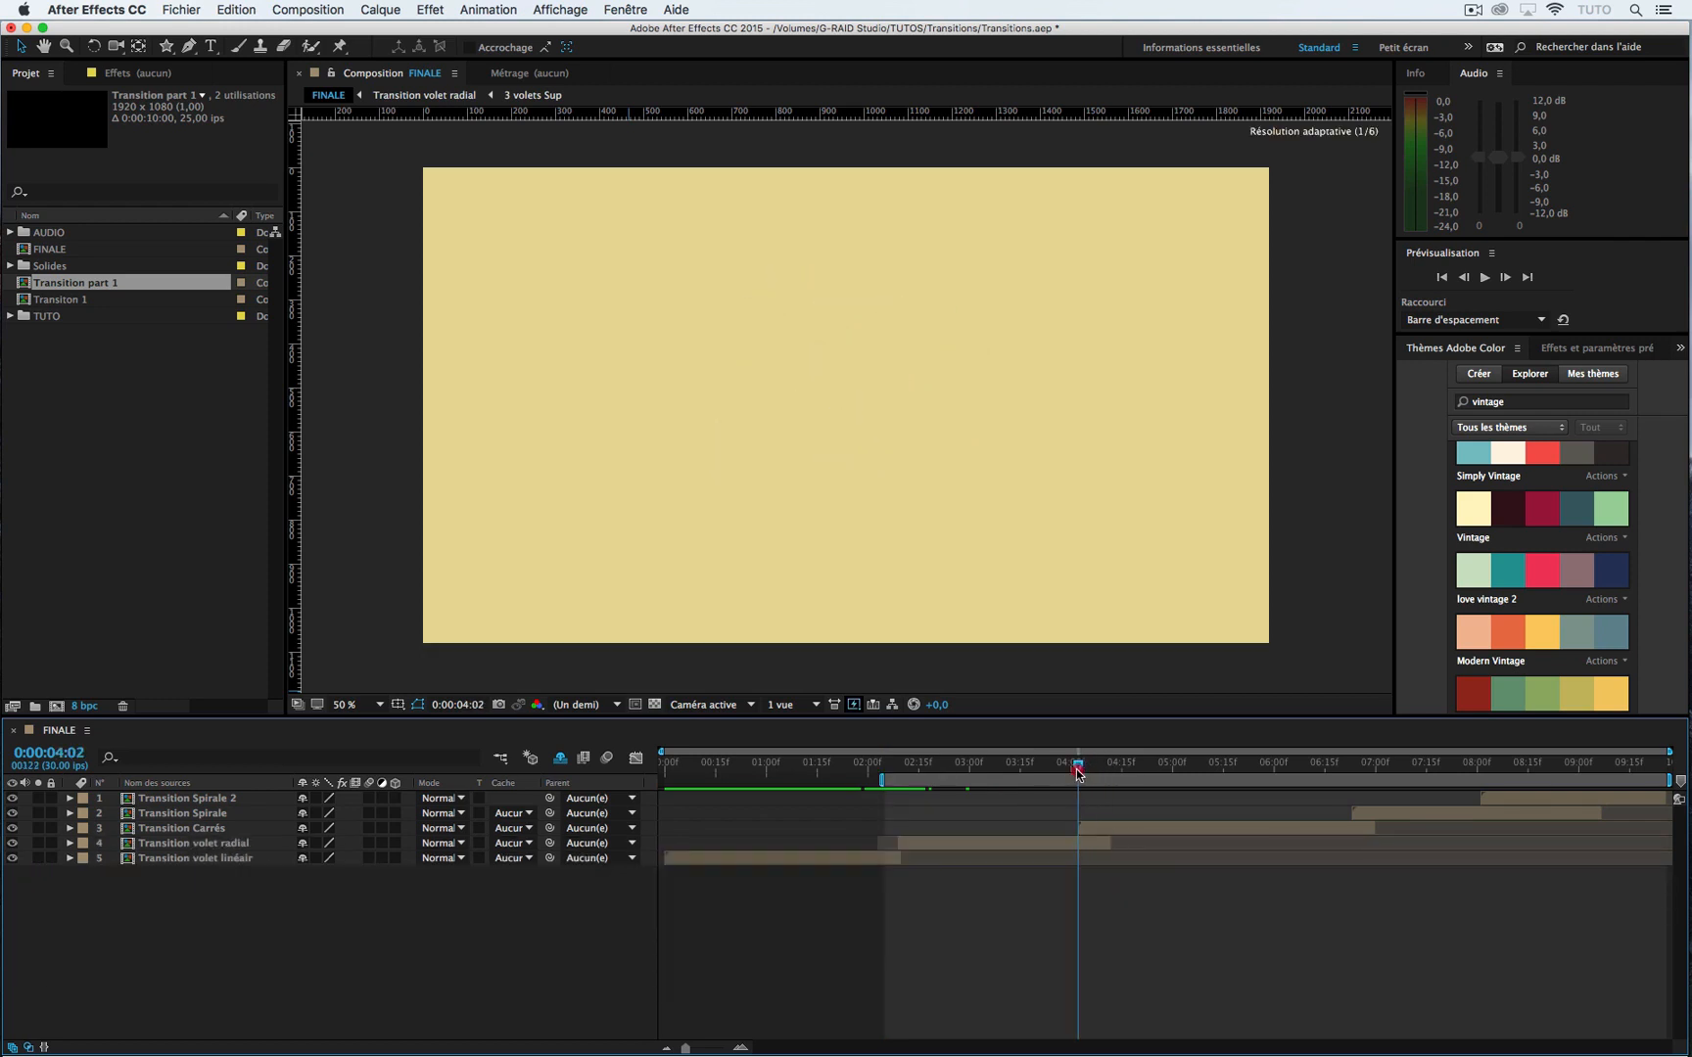
{"action": "key", "text": "n"}
{"action": "key", "text": "KP_0"}
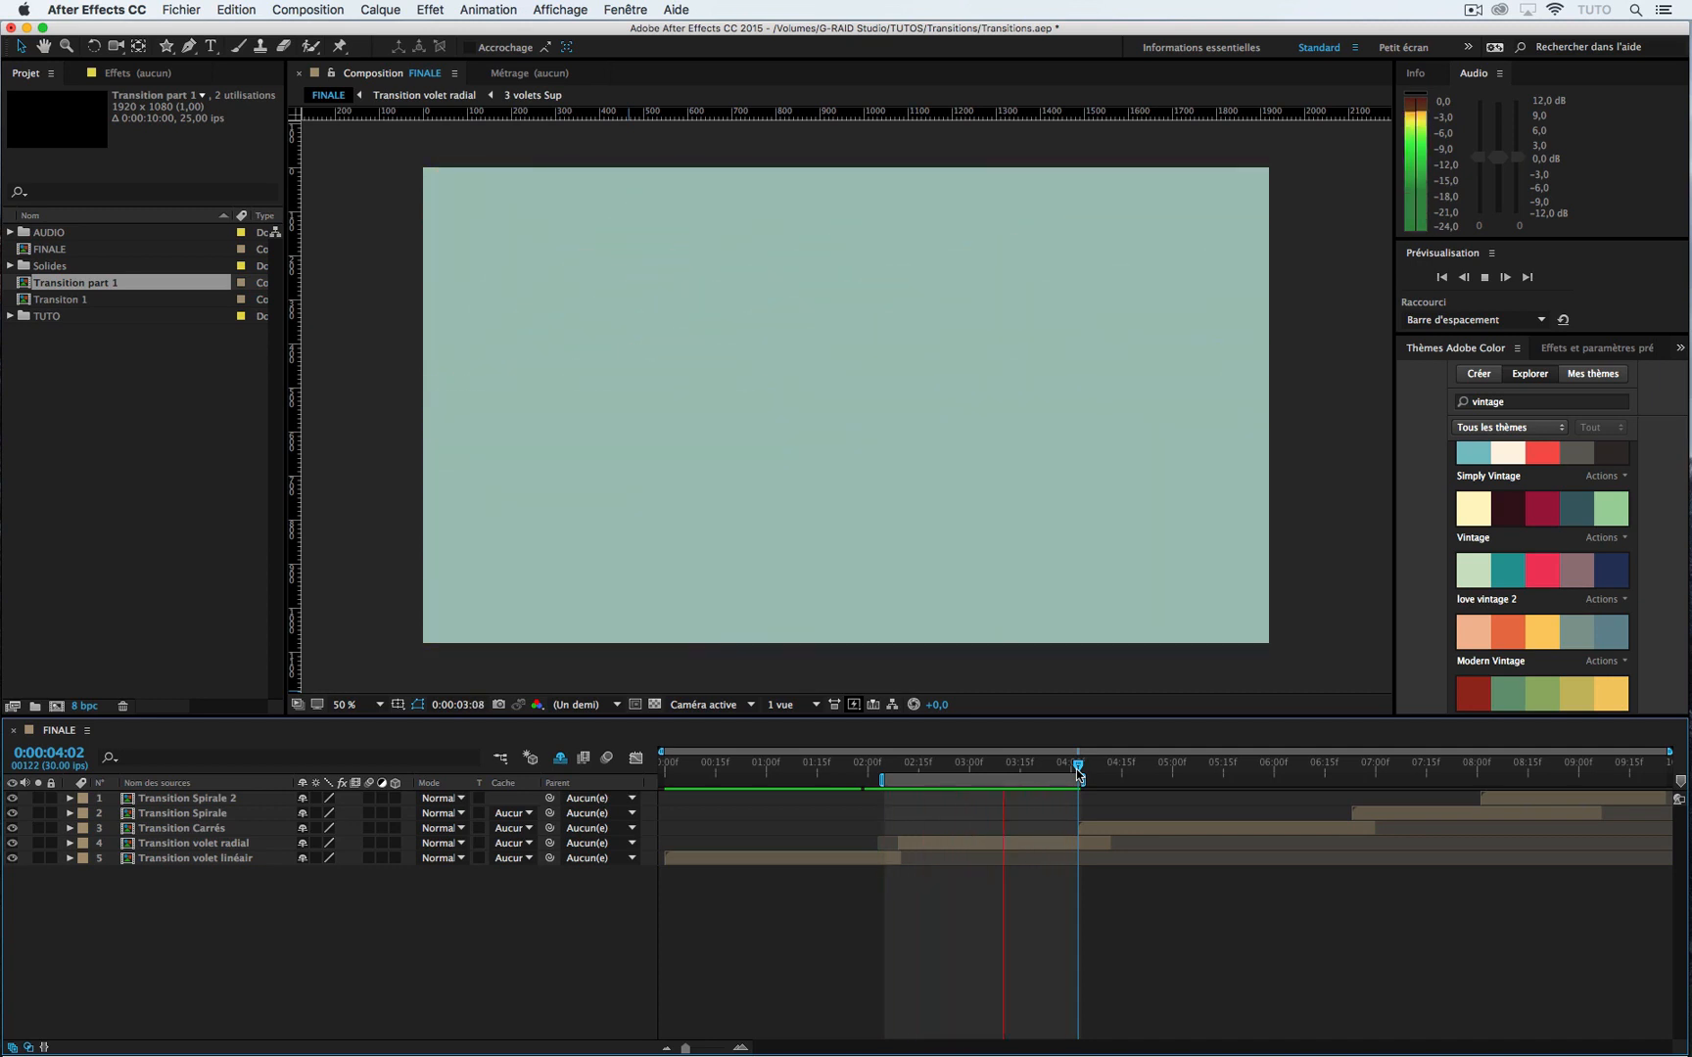
{"action": "key", "text": "space"}
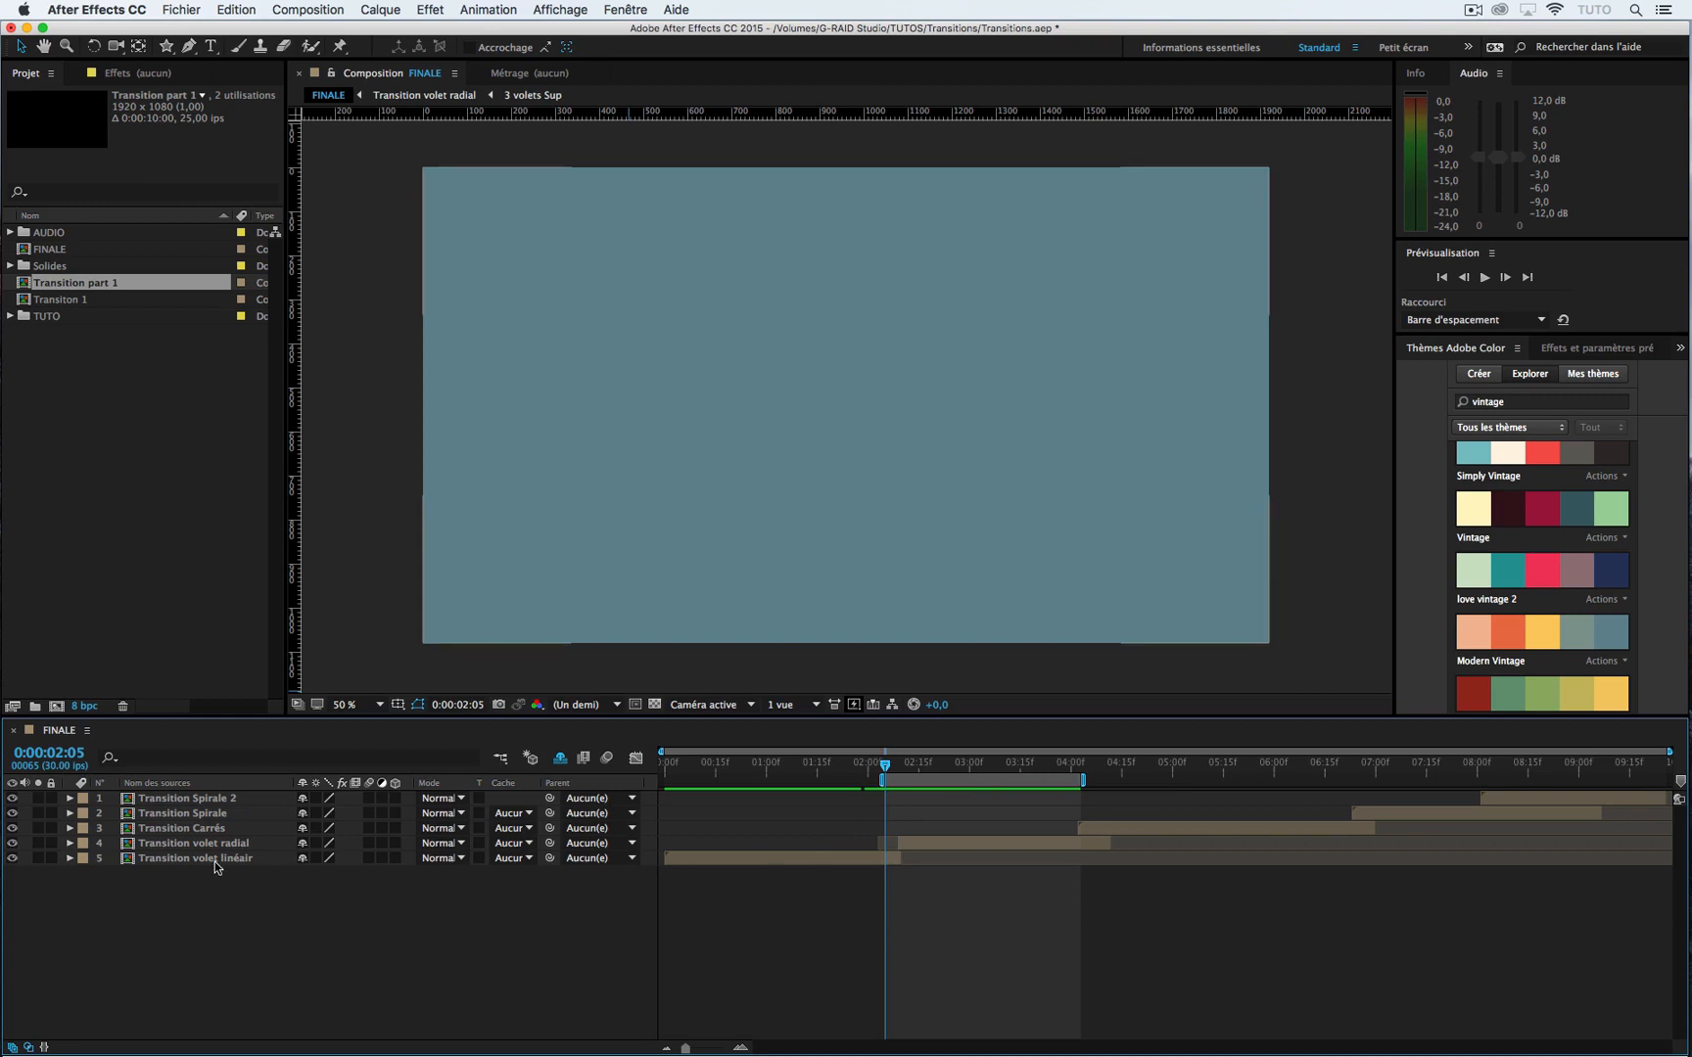
Step: Create a new HDTV 1080 25 composition named "Transition 2", 1920 x 1080 px and 10 seconds long
{"action": "left_click", "coordinate": [187, 615]}
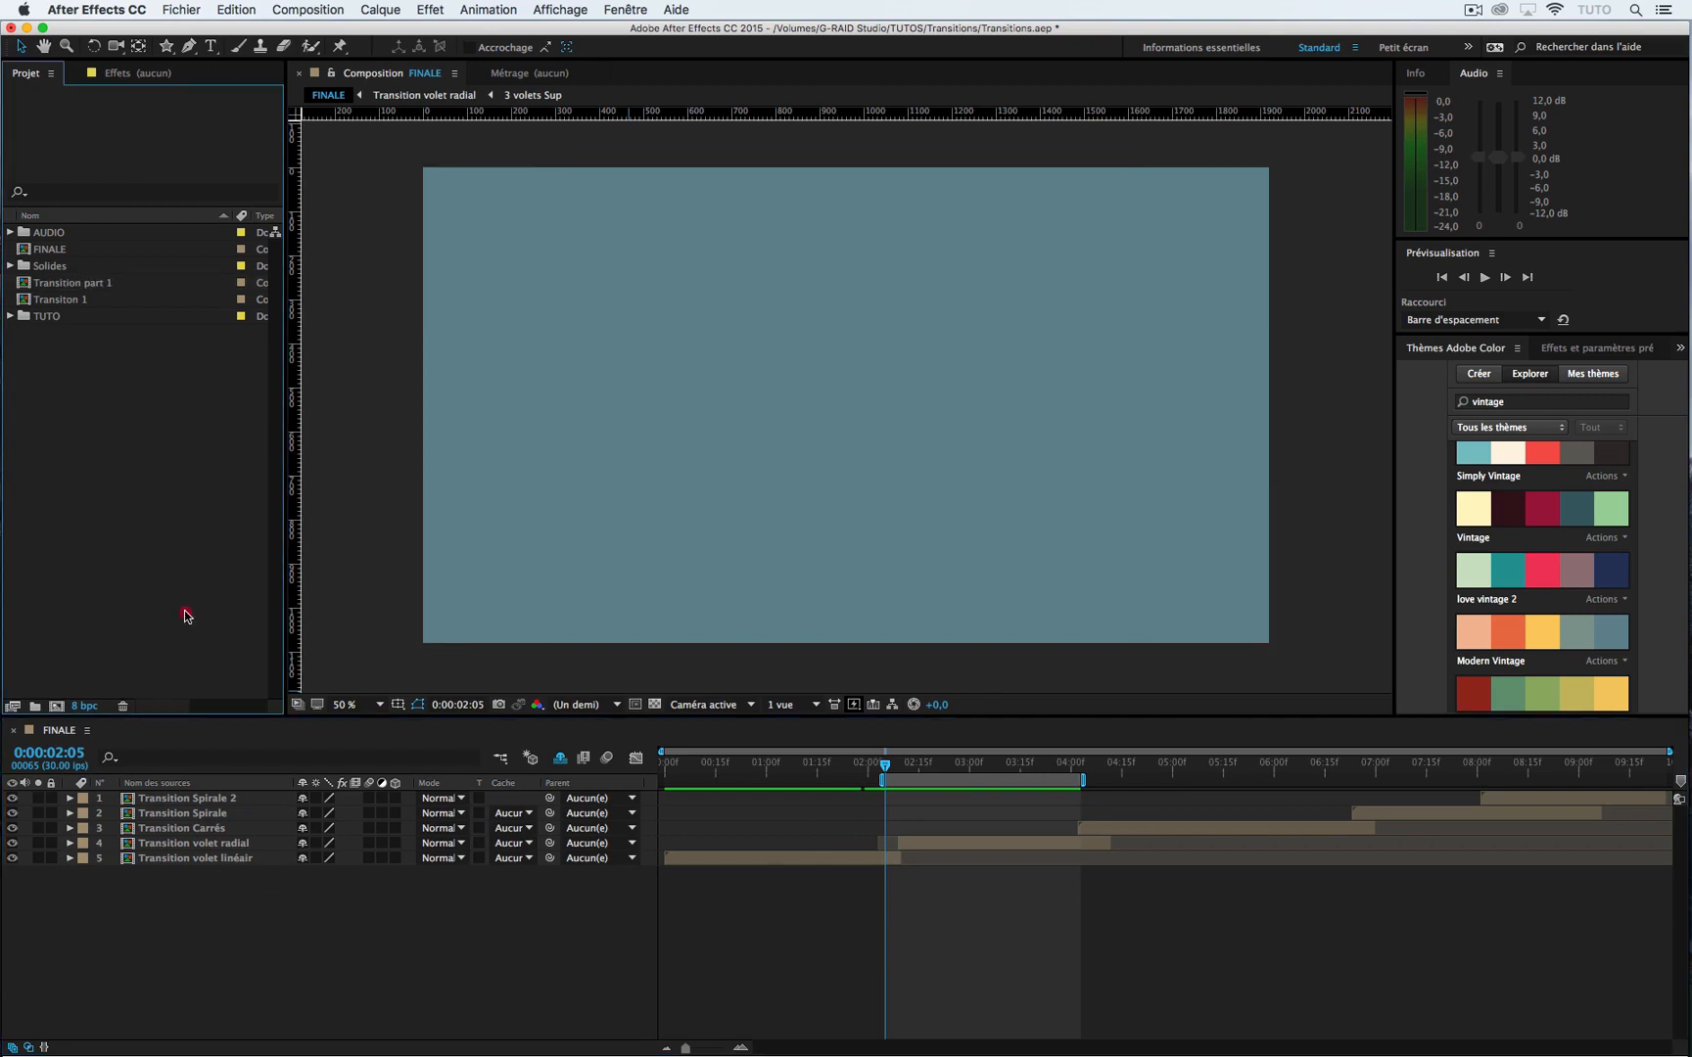
{"action": "key", "text": "super+n"}
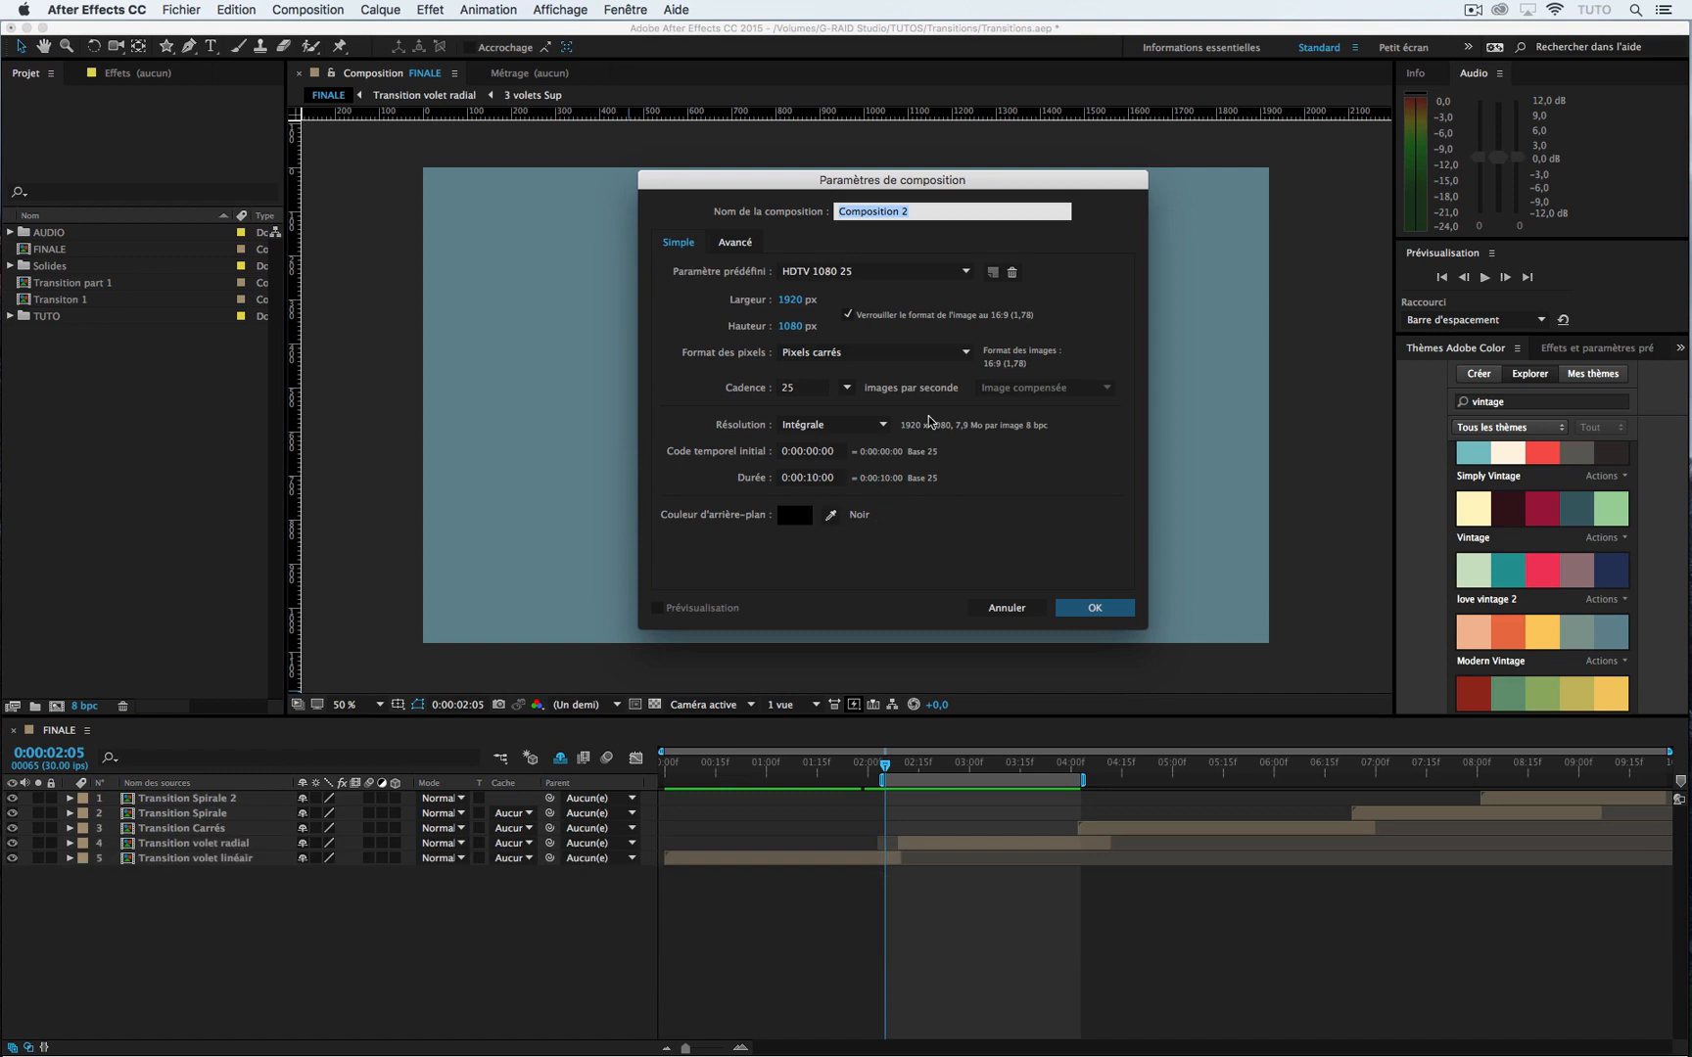
{"action": "type", "text": "Transition 2"}
{"action": "left_click", "coordinate": [1096, 609]}
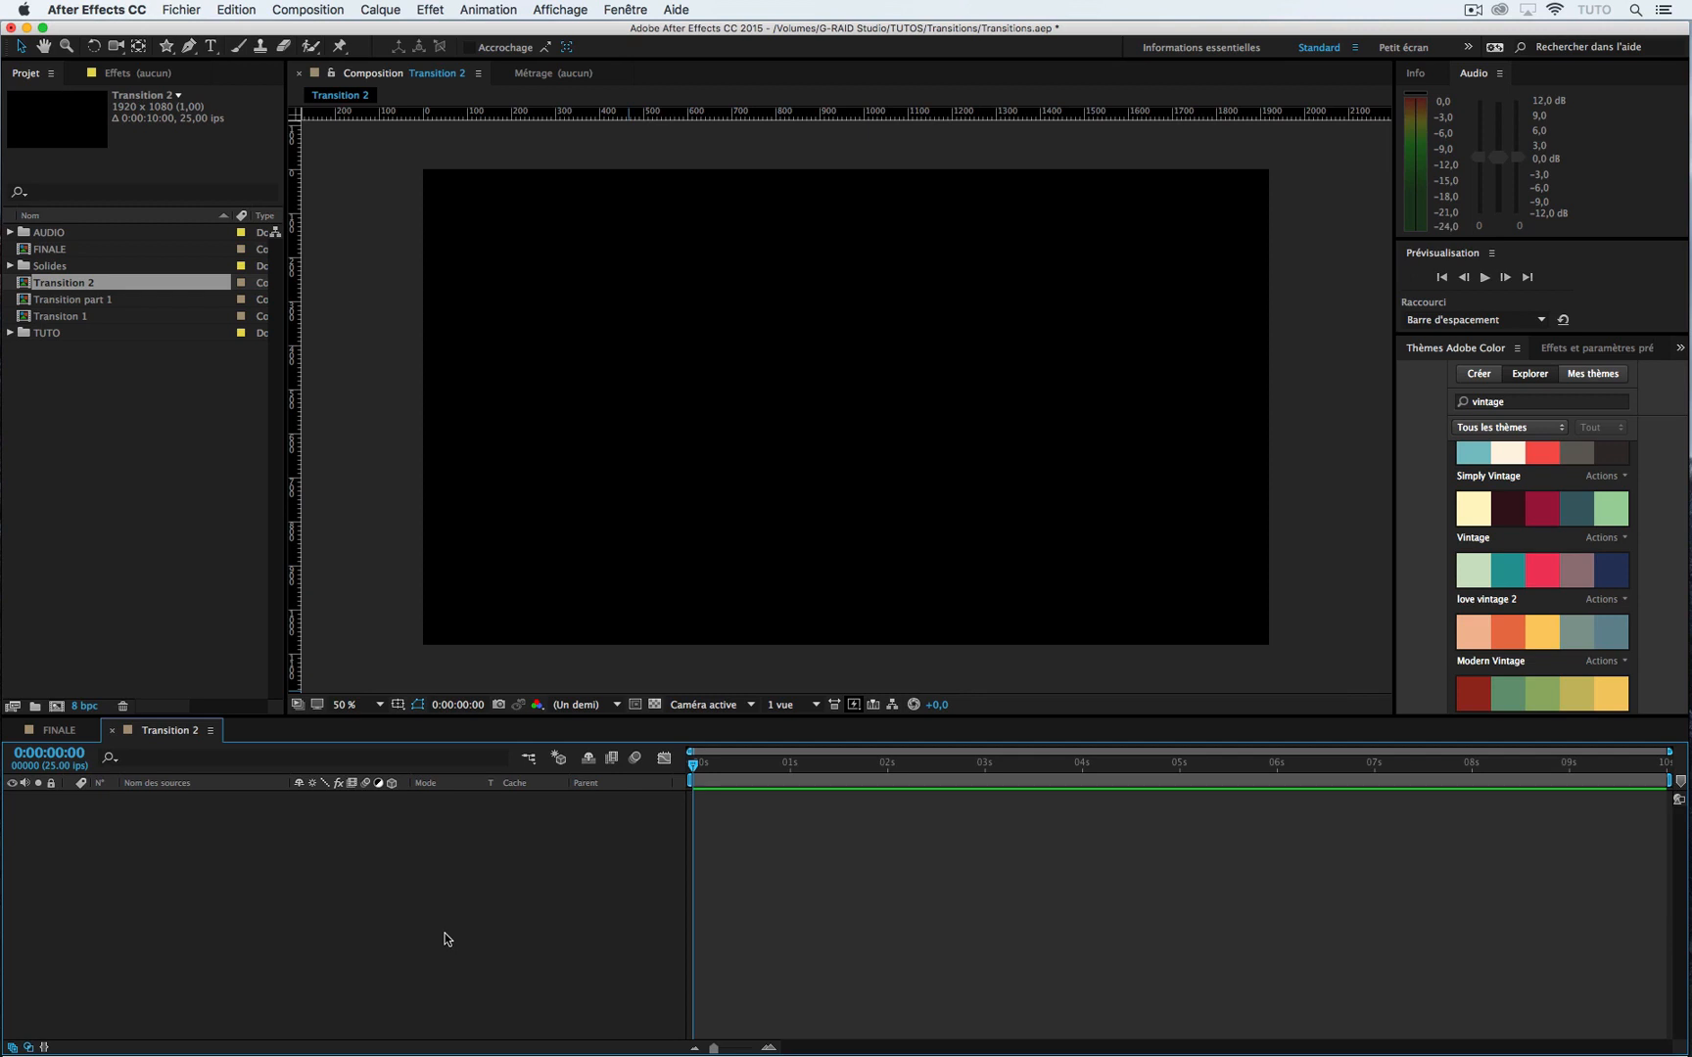
Step: Copy the two background layers BG 1 and BG 2 from the Transiton 1 composition into Transition 2
{"action": "double_click", "coordinate": [57, 316]}
{"action": "left_click_drag", "start_coordinate": [156, 844], "coordinate": [162, 832]}
{"action": "key", "text": "super+c"}
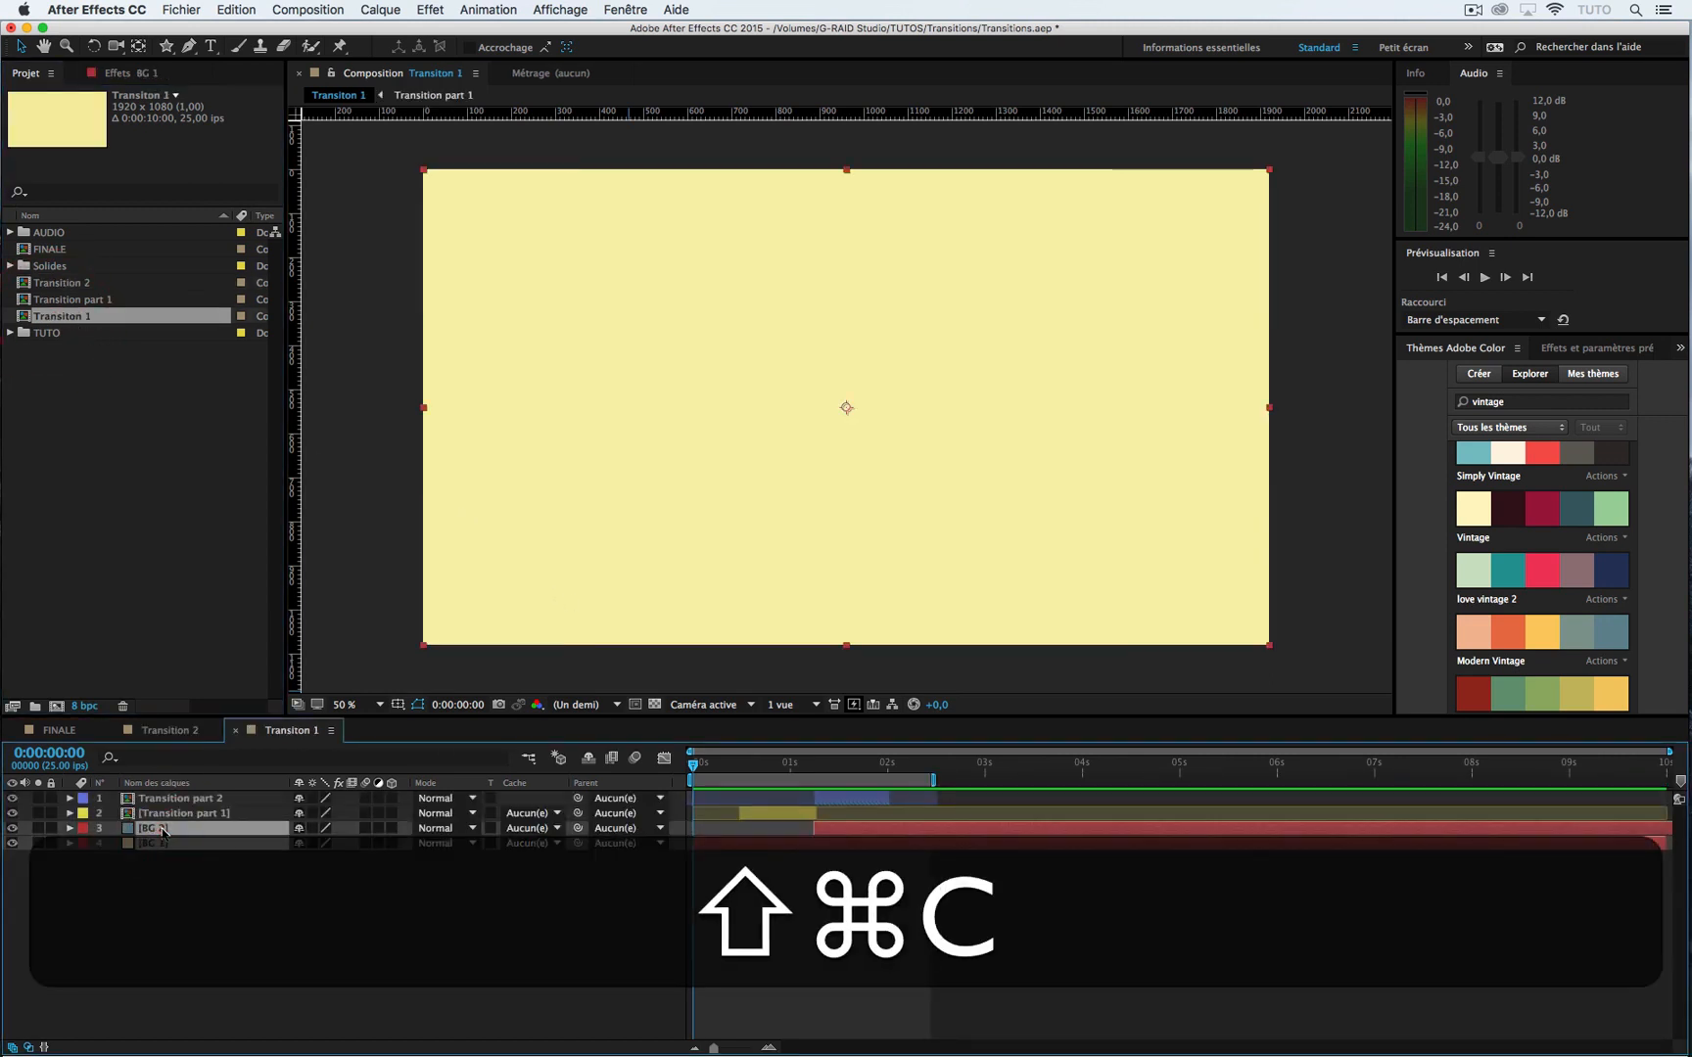
{"action": "left_click", "coordinate": [238, 731]}
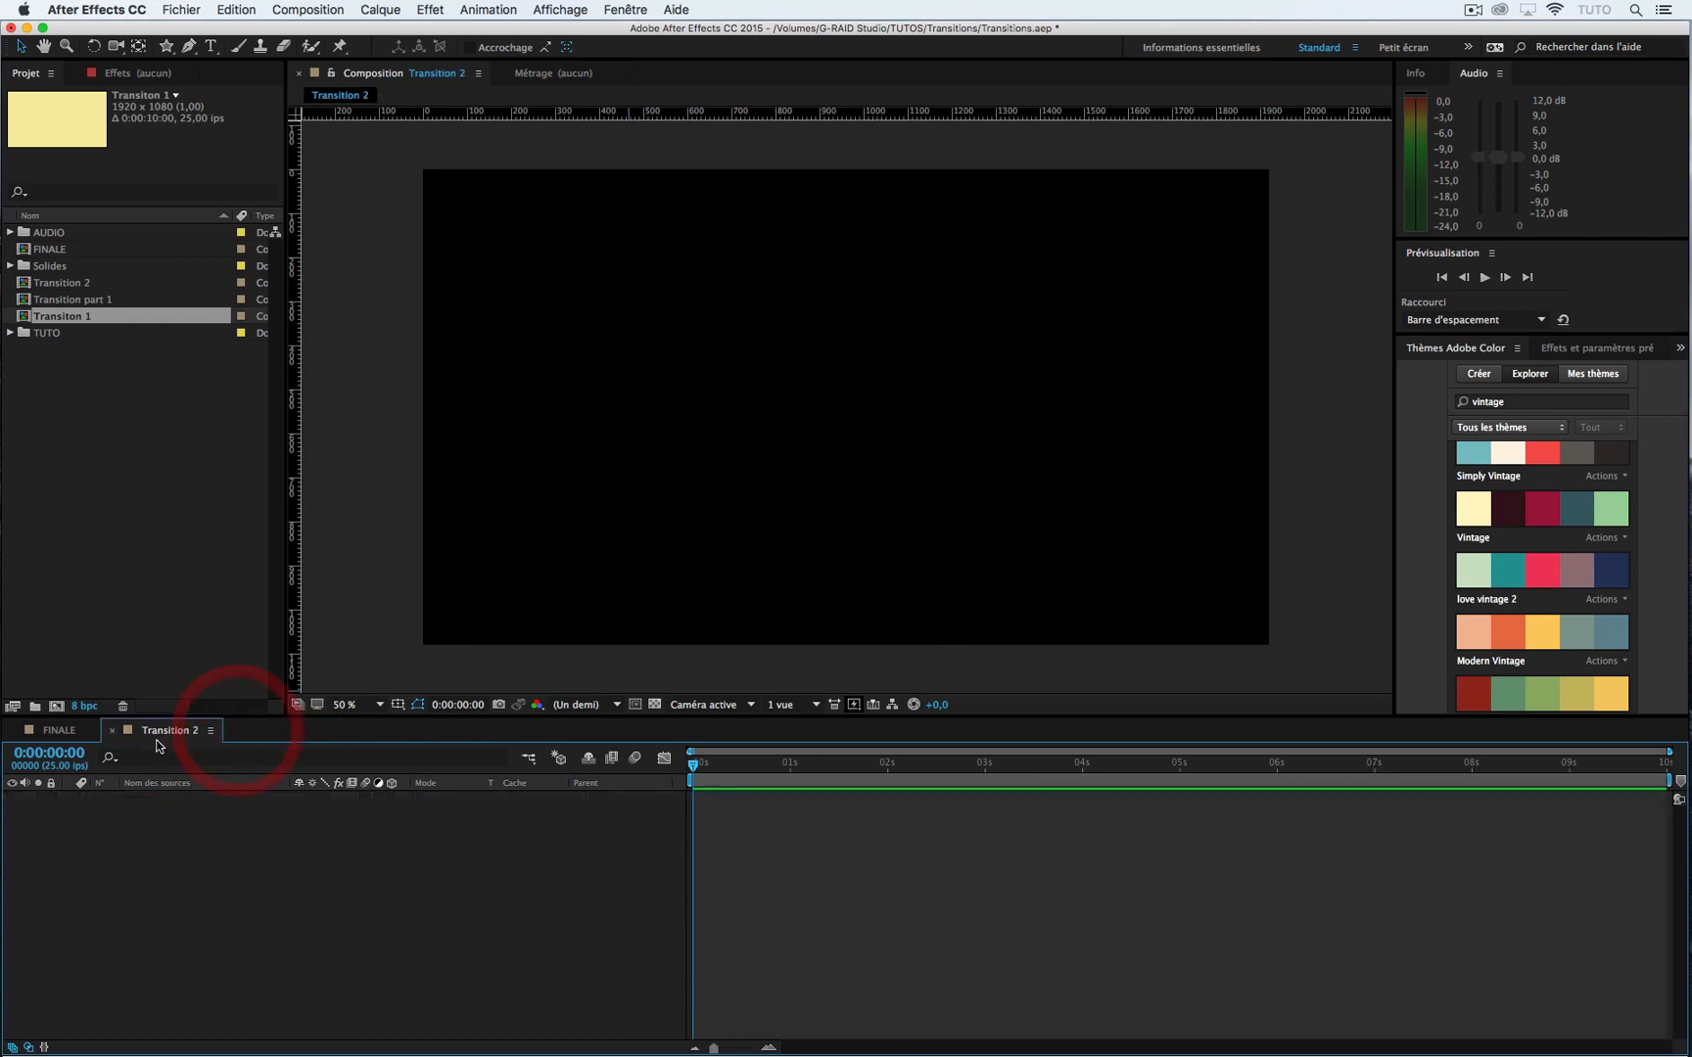
{"action": "key", "text": "super+v"}
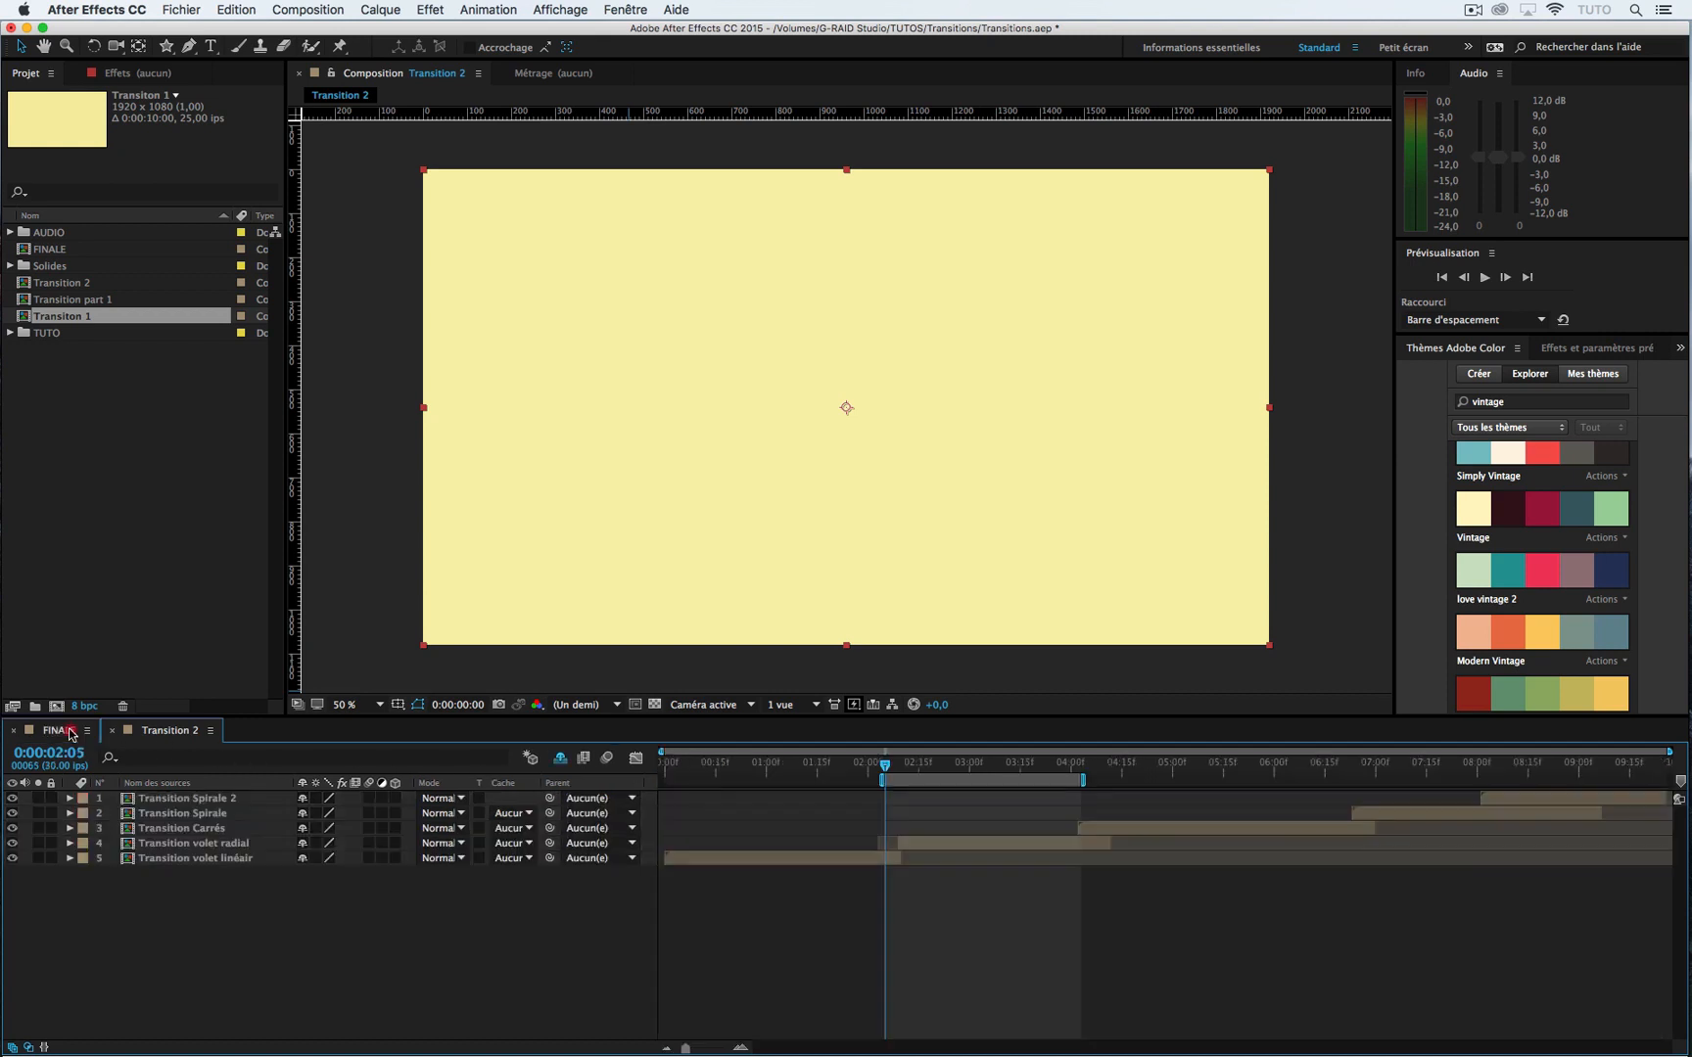
Step: Scrub through the radial wipe in the FINALE composition to about 0:00:04:01, and return to Transition 2
{"action": "left_click", "coordinate": [58, 729]}
{"action": "left_click_drag", "start_coordinate": [884, 765], "coordinate": [1076, 793]}
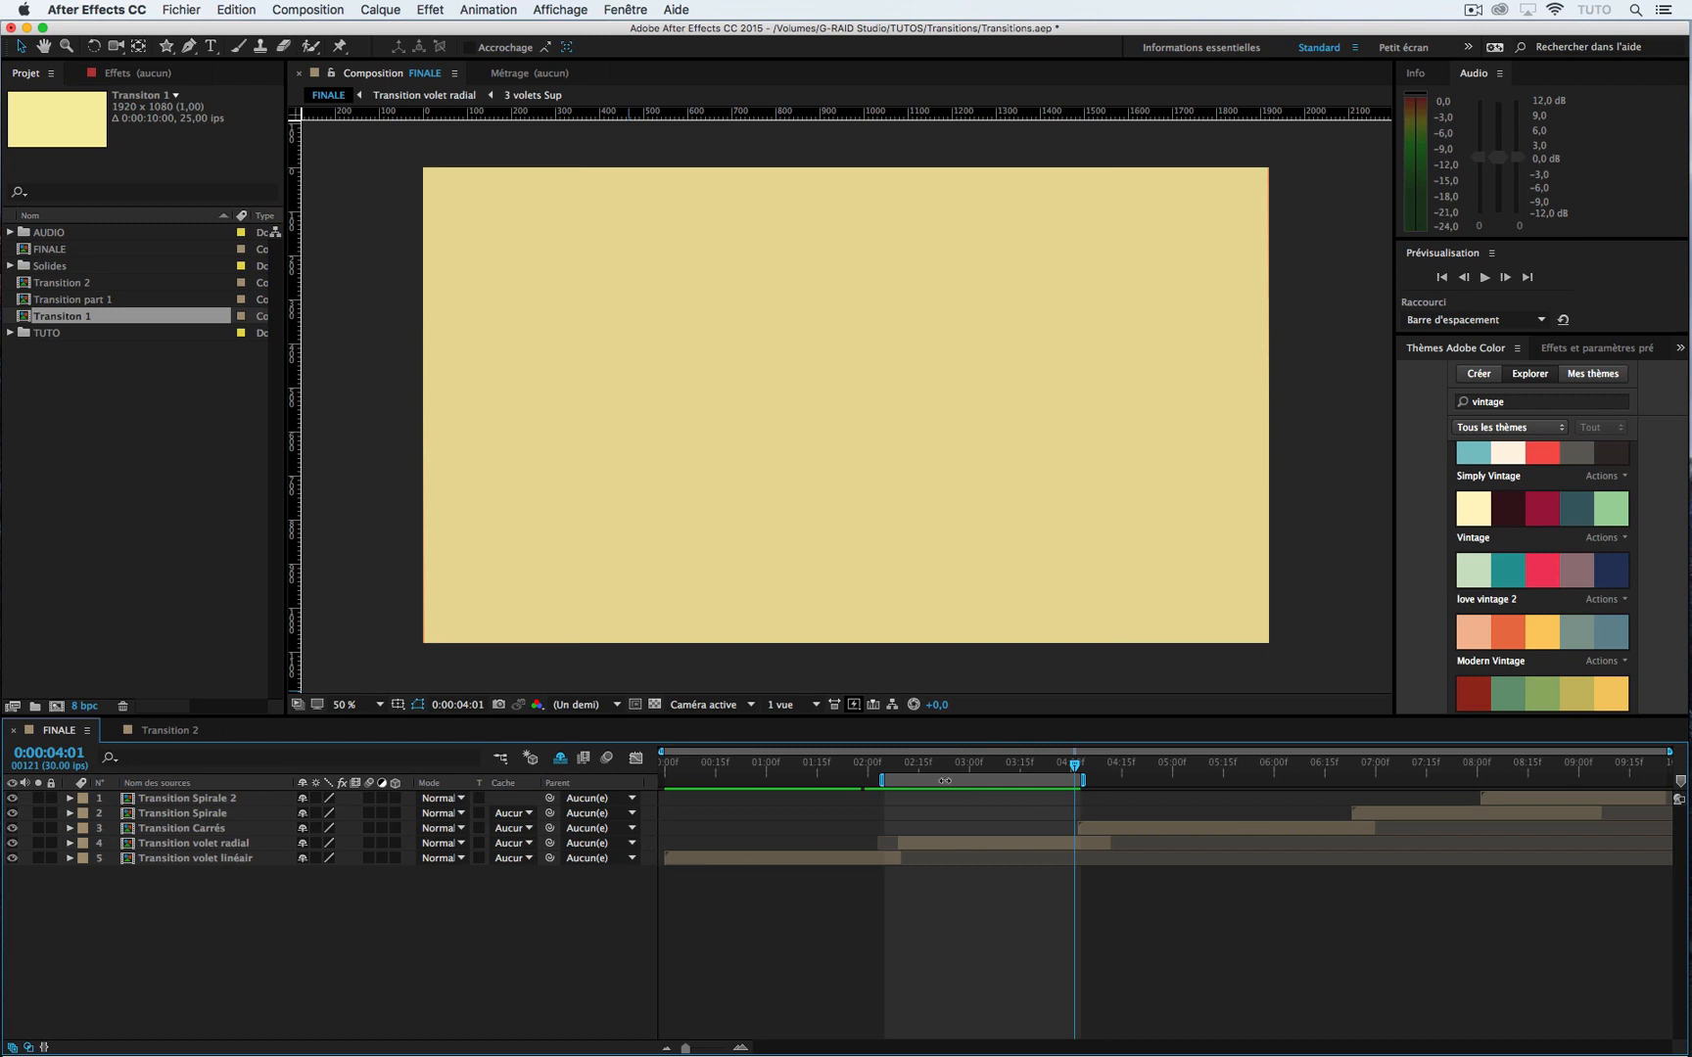
{"action": "left_click", "coordinate": [166, 731]}
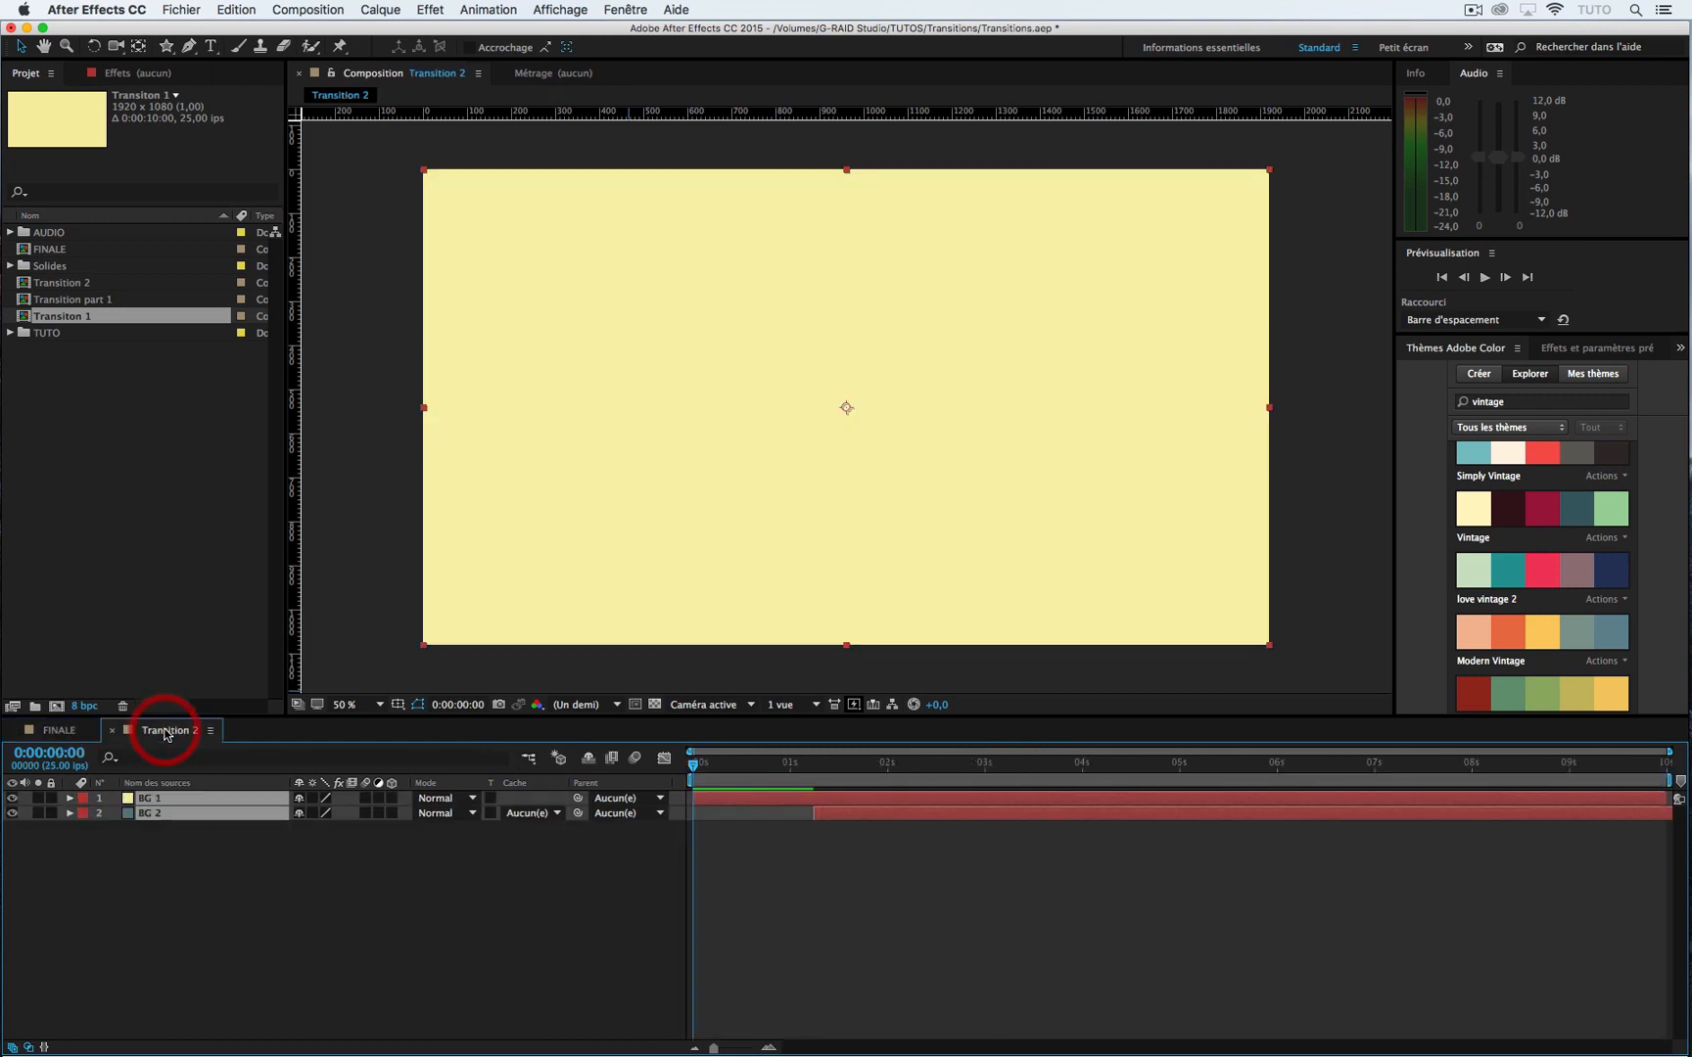
Step: Shift the blue background layer to start at 0 seconds and the yellow one above it to start at about 1.8 seconds
{"action": "left_click", "coordinate": [385, 894]}
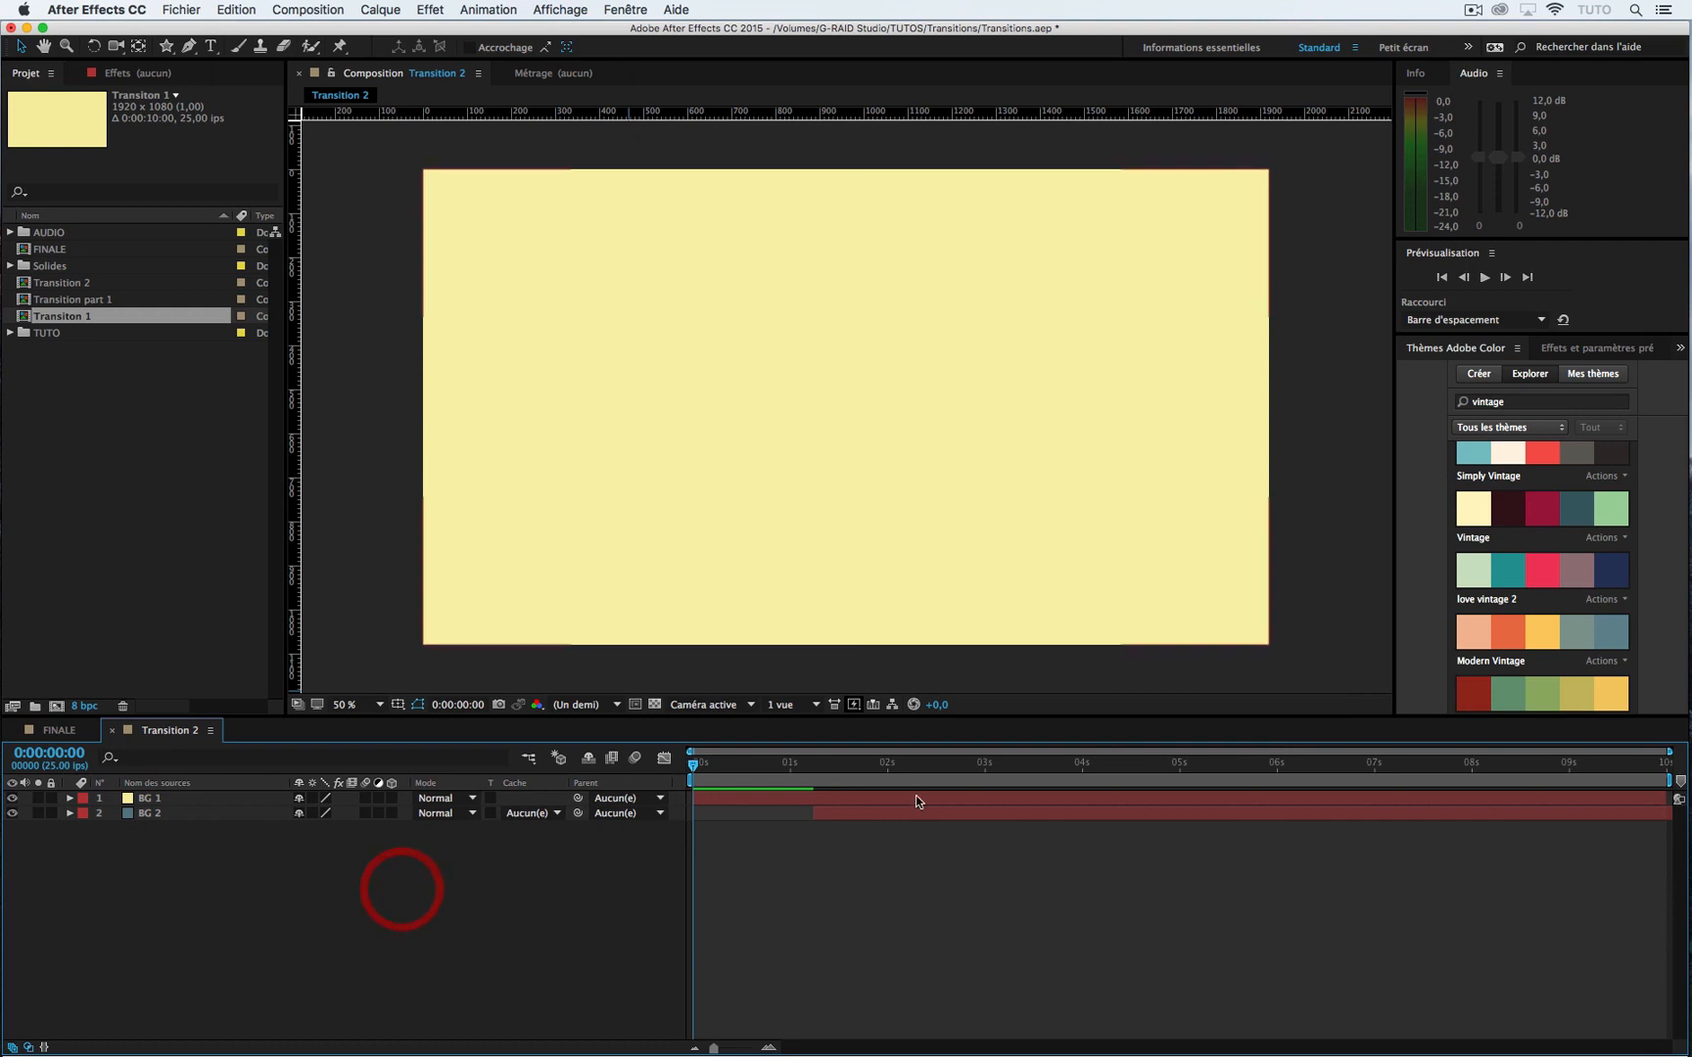
{"action": "mouse_move", "coordinate": [854, 812]}
{"action": "left_mouse_down"}
{"action": "mouse_move", "coordinate": [761, 813]}
{"action": "mouse_move", "coordinate": [795, 793]}
{"action": "mouse_move", "coordinate": [883, 795]}
{"action": "left_mouse_up"}
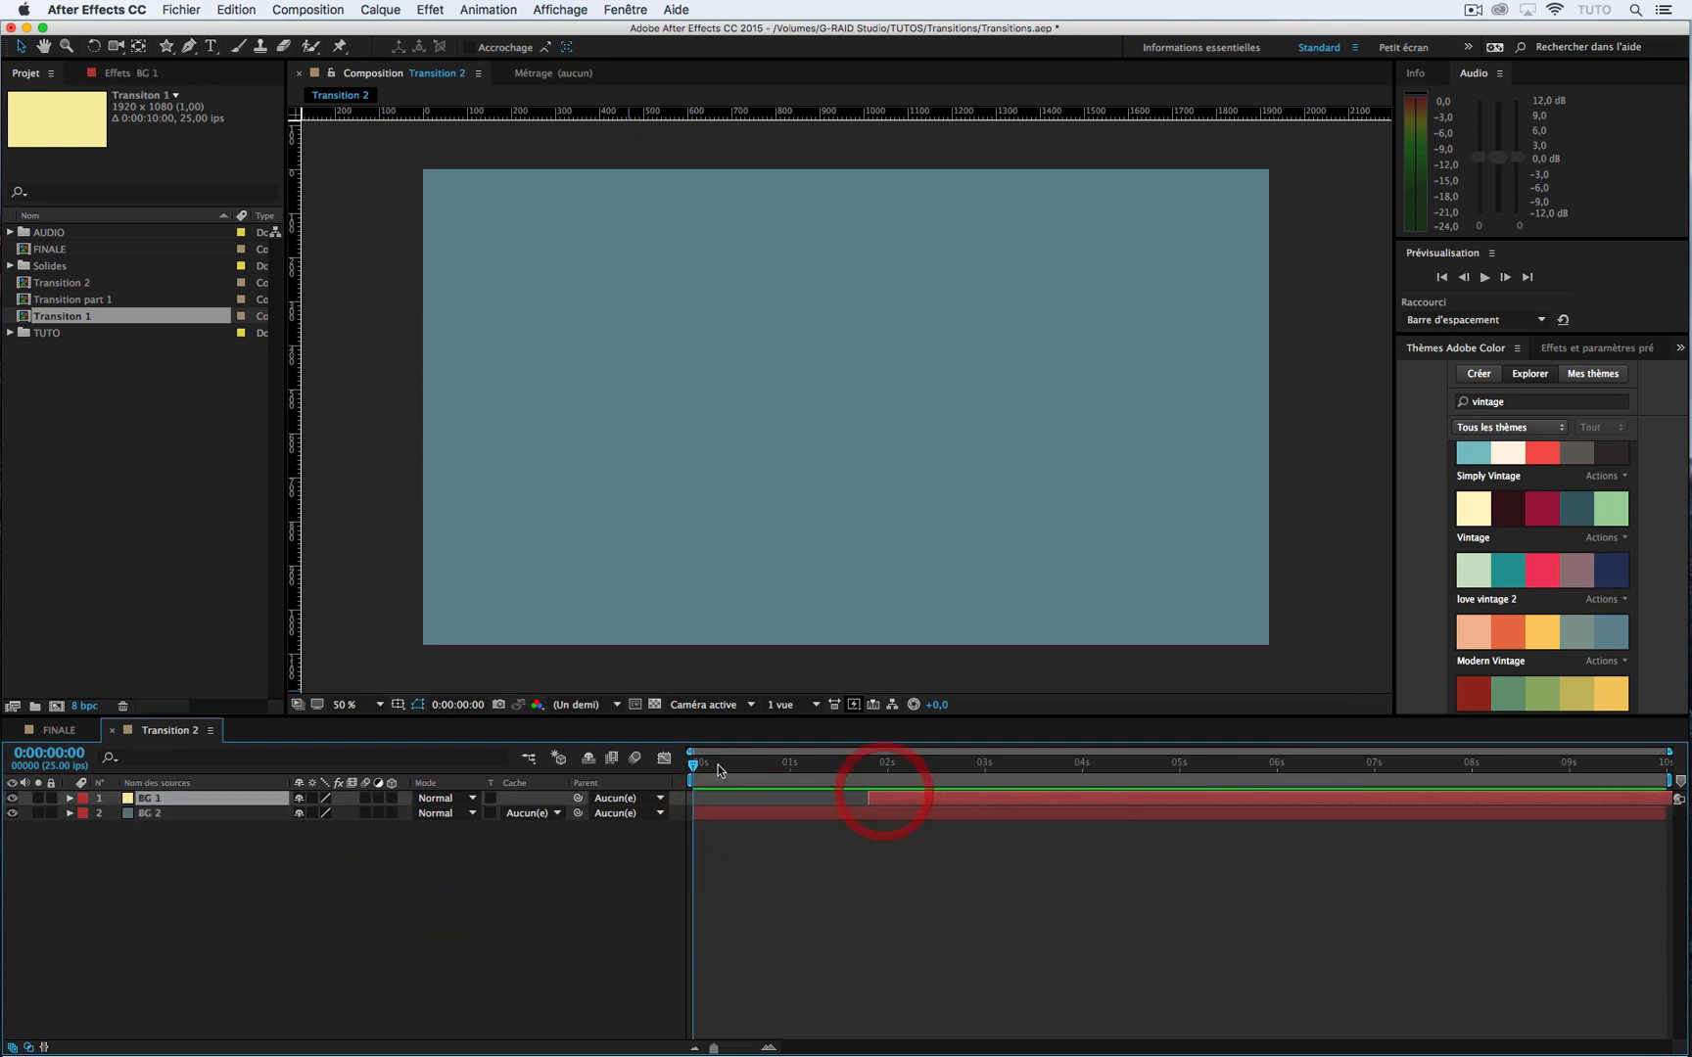
{"action": "left_click_drag", "start_coordinate": [694, 763], "coordinate": [631, 795]}
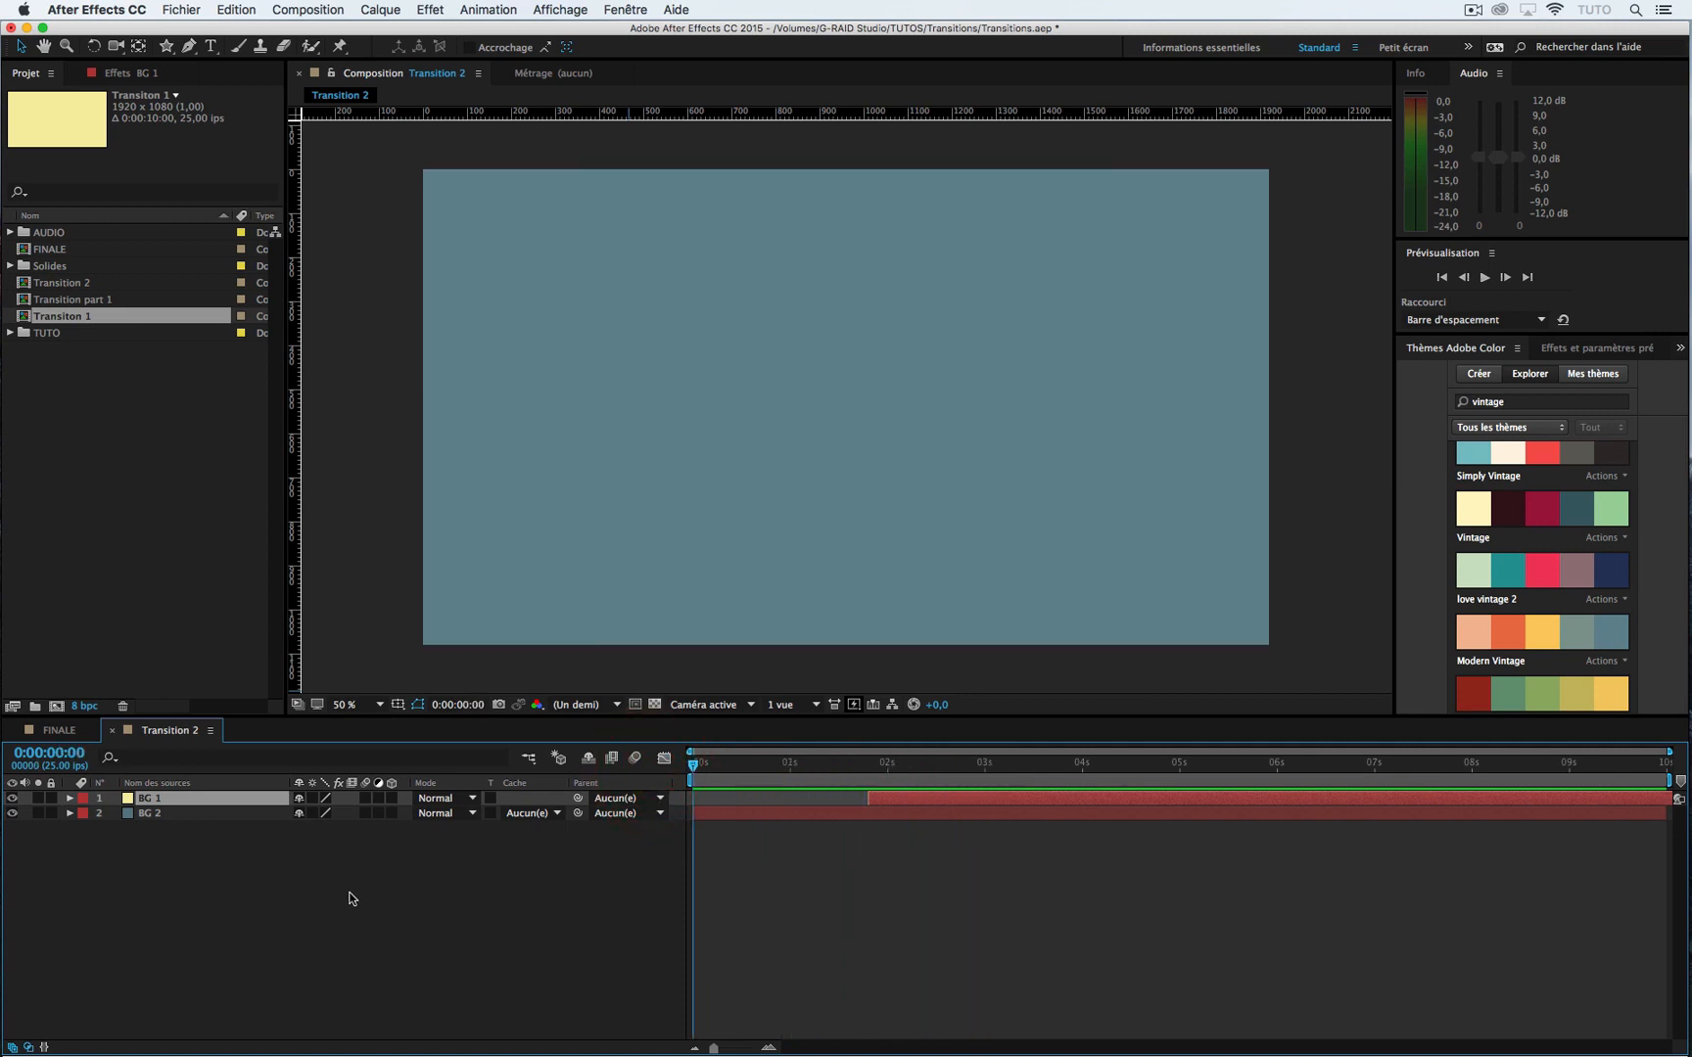
Step: Rename the blue background layer as "BG 1" and the yellow background layer as "BG 2"
{"action": "left_click", "coordinate": [157, 812]}
{"action": "key", "text": "Return"}
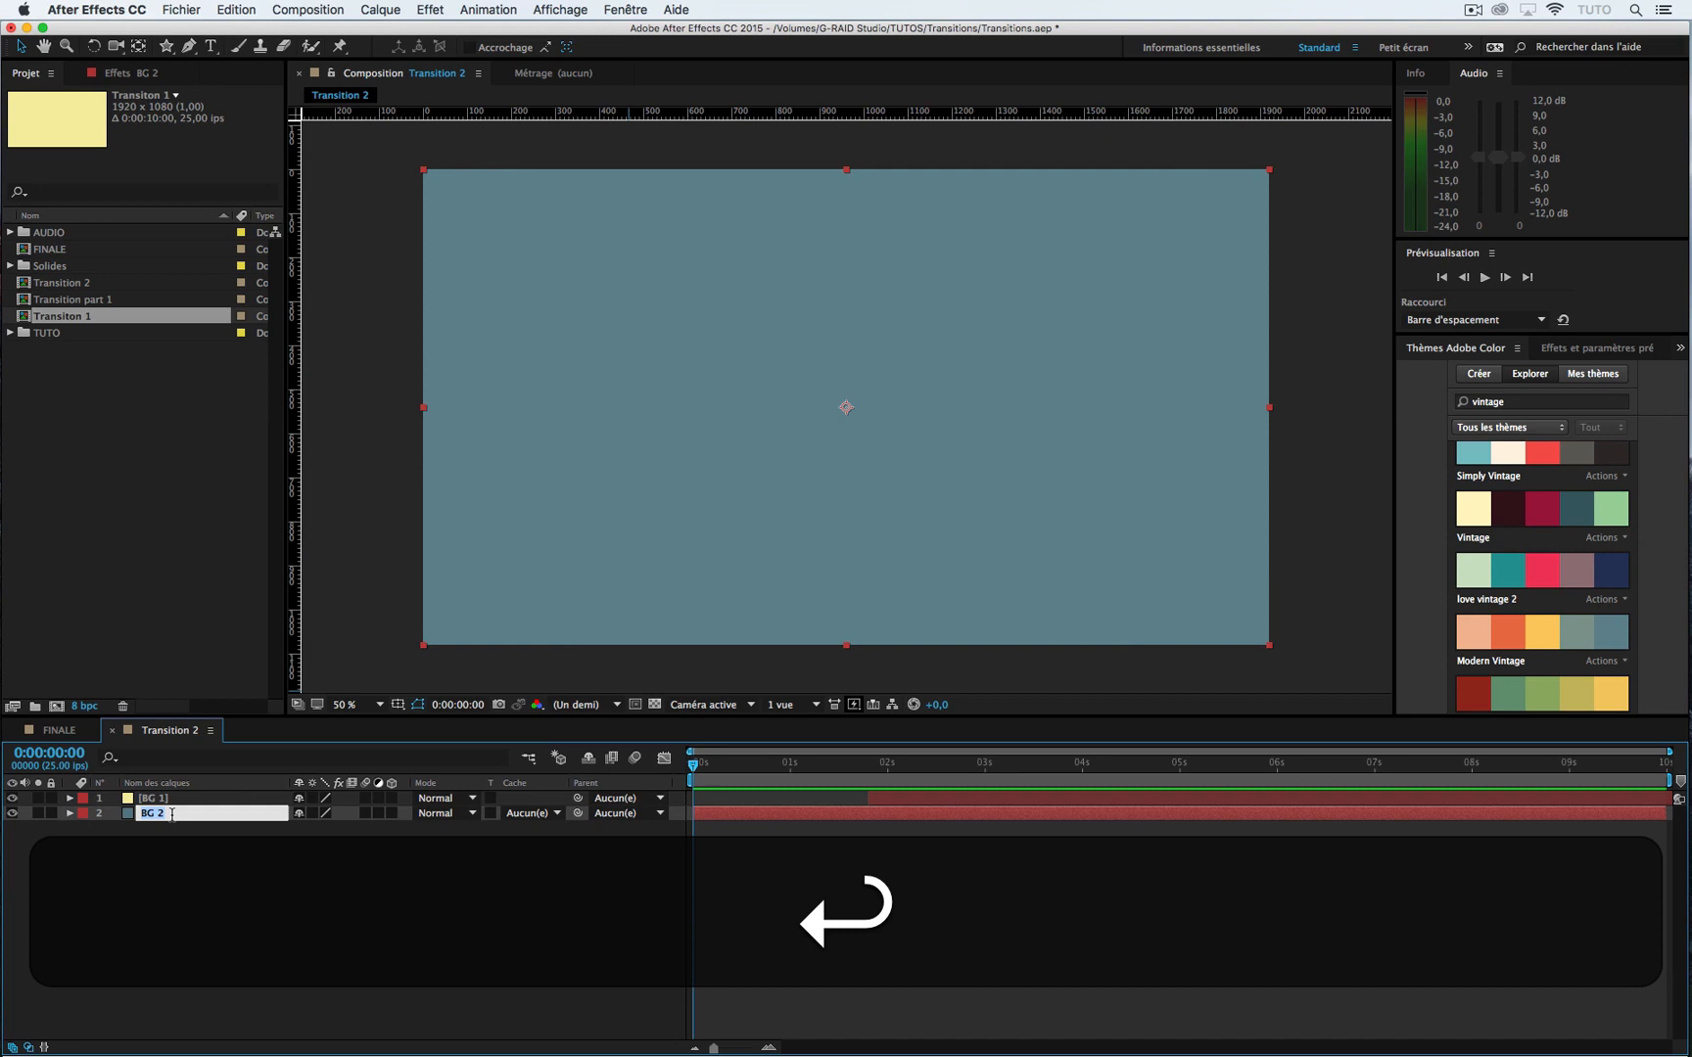
{"action": "type", "text": "B"}
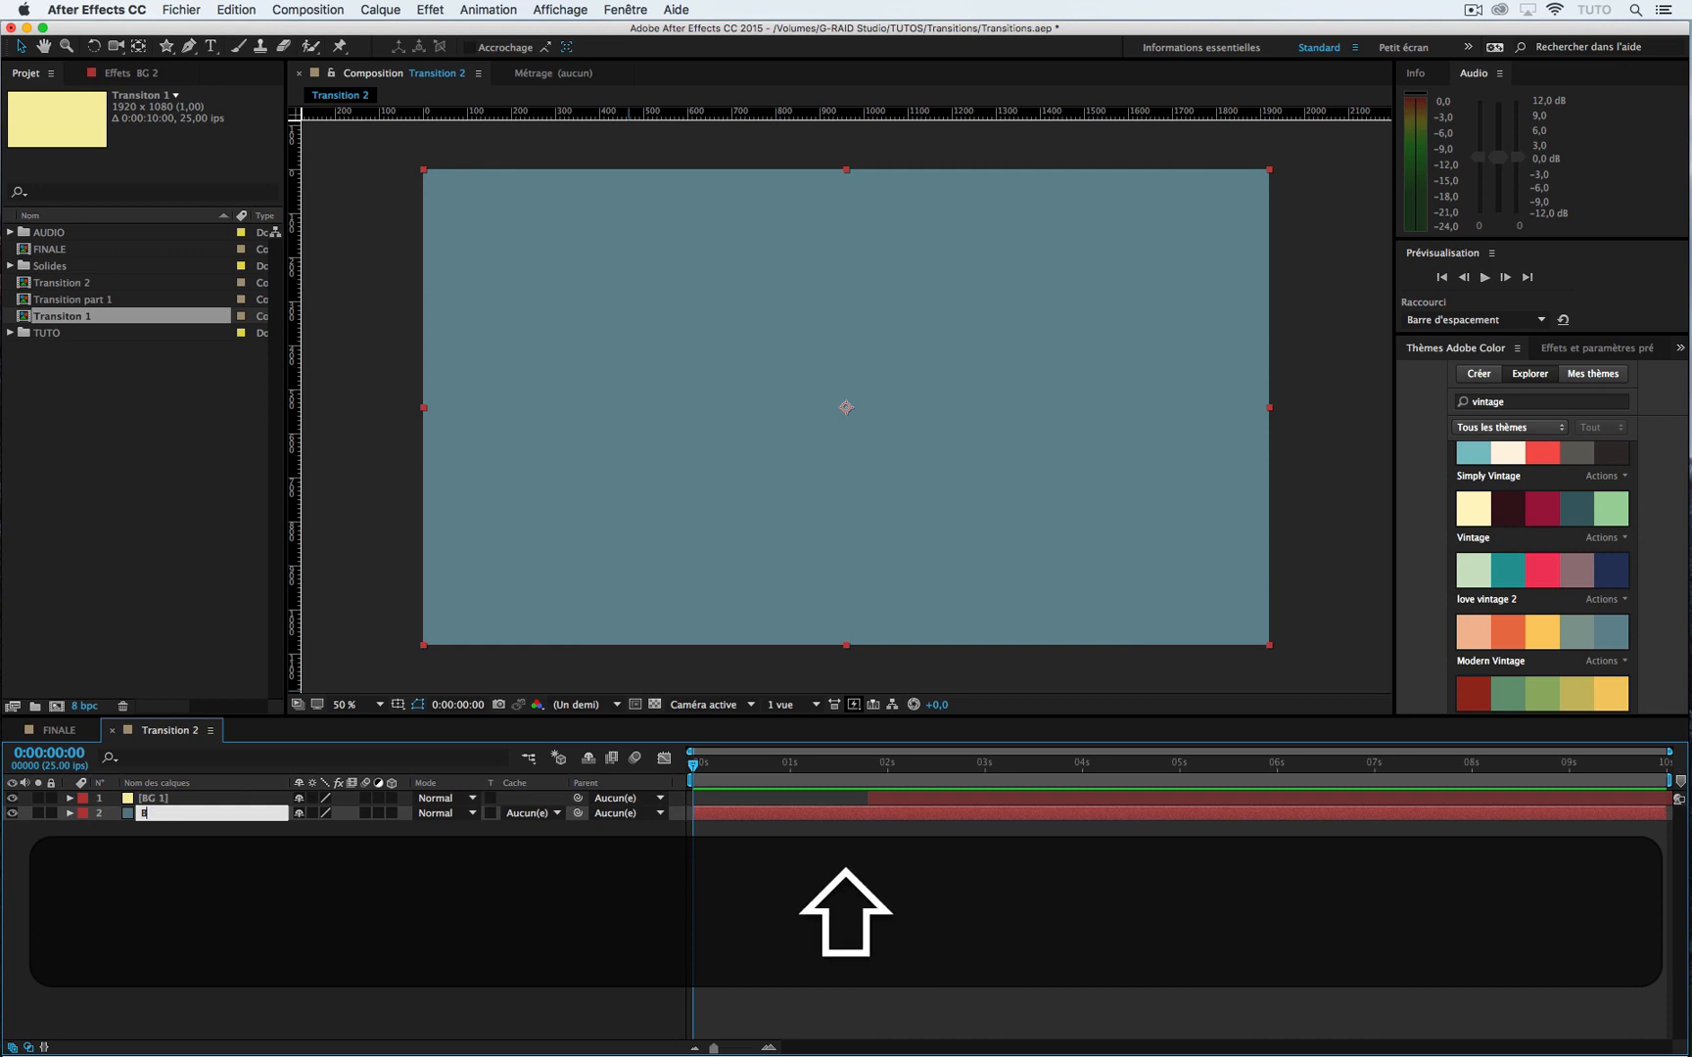
{"action": "type", "text": "G 1"}
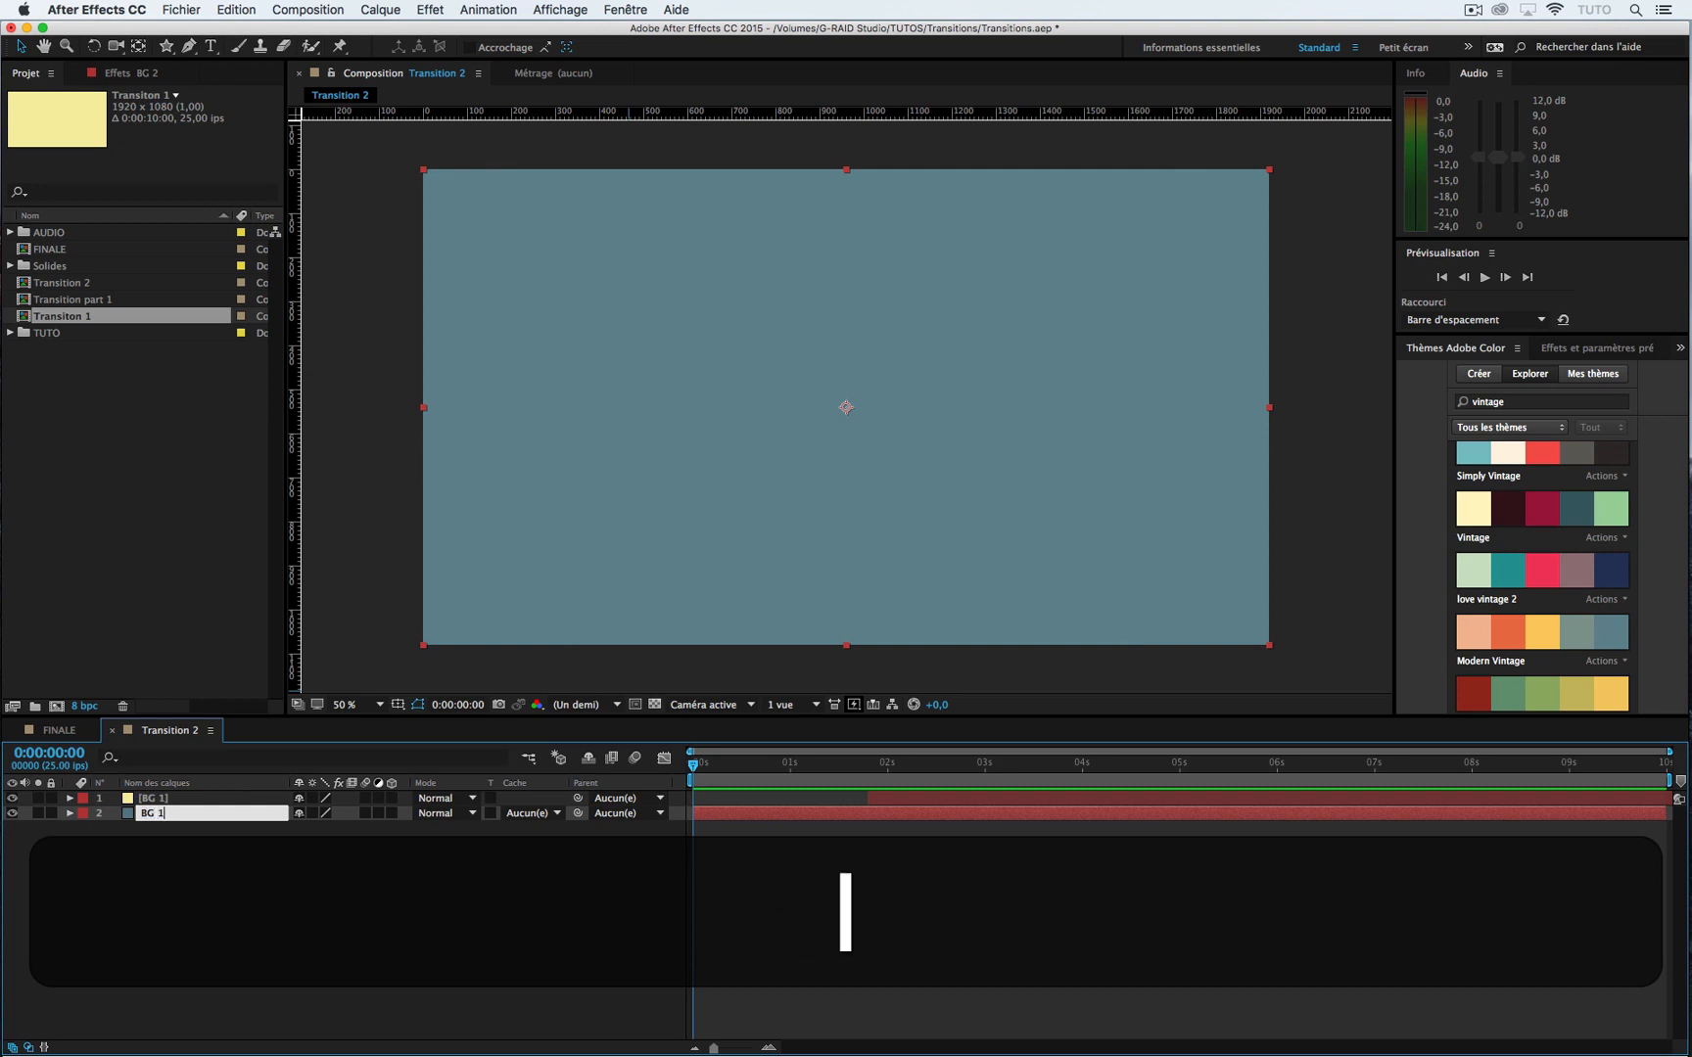
{"action": "left_click", "coordinate": [164, 799]}
{"action": "key", "text": "Return"}
{"action": "type", "text": "BG 2"}
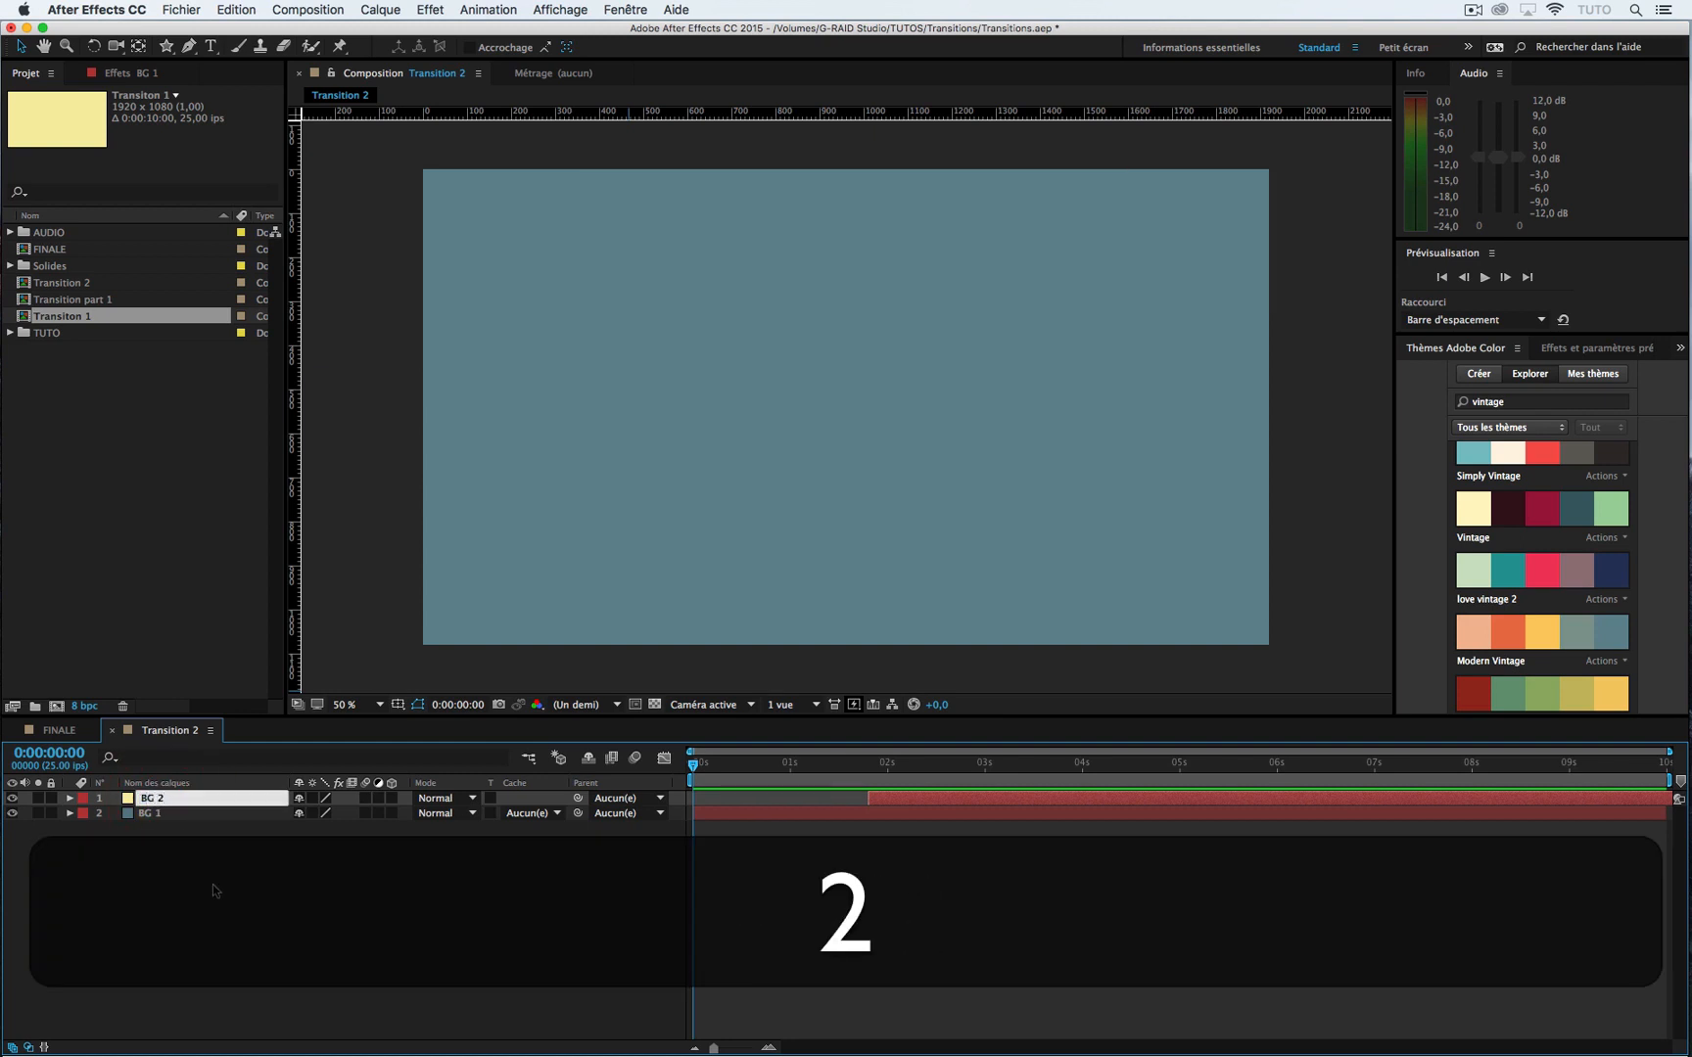
{"action": "left_click", "coordinate": [213, 886]}
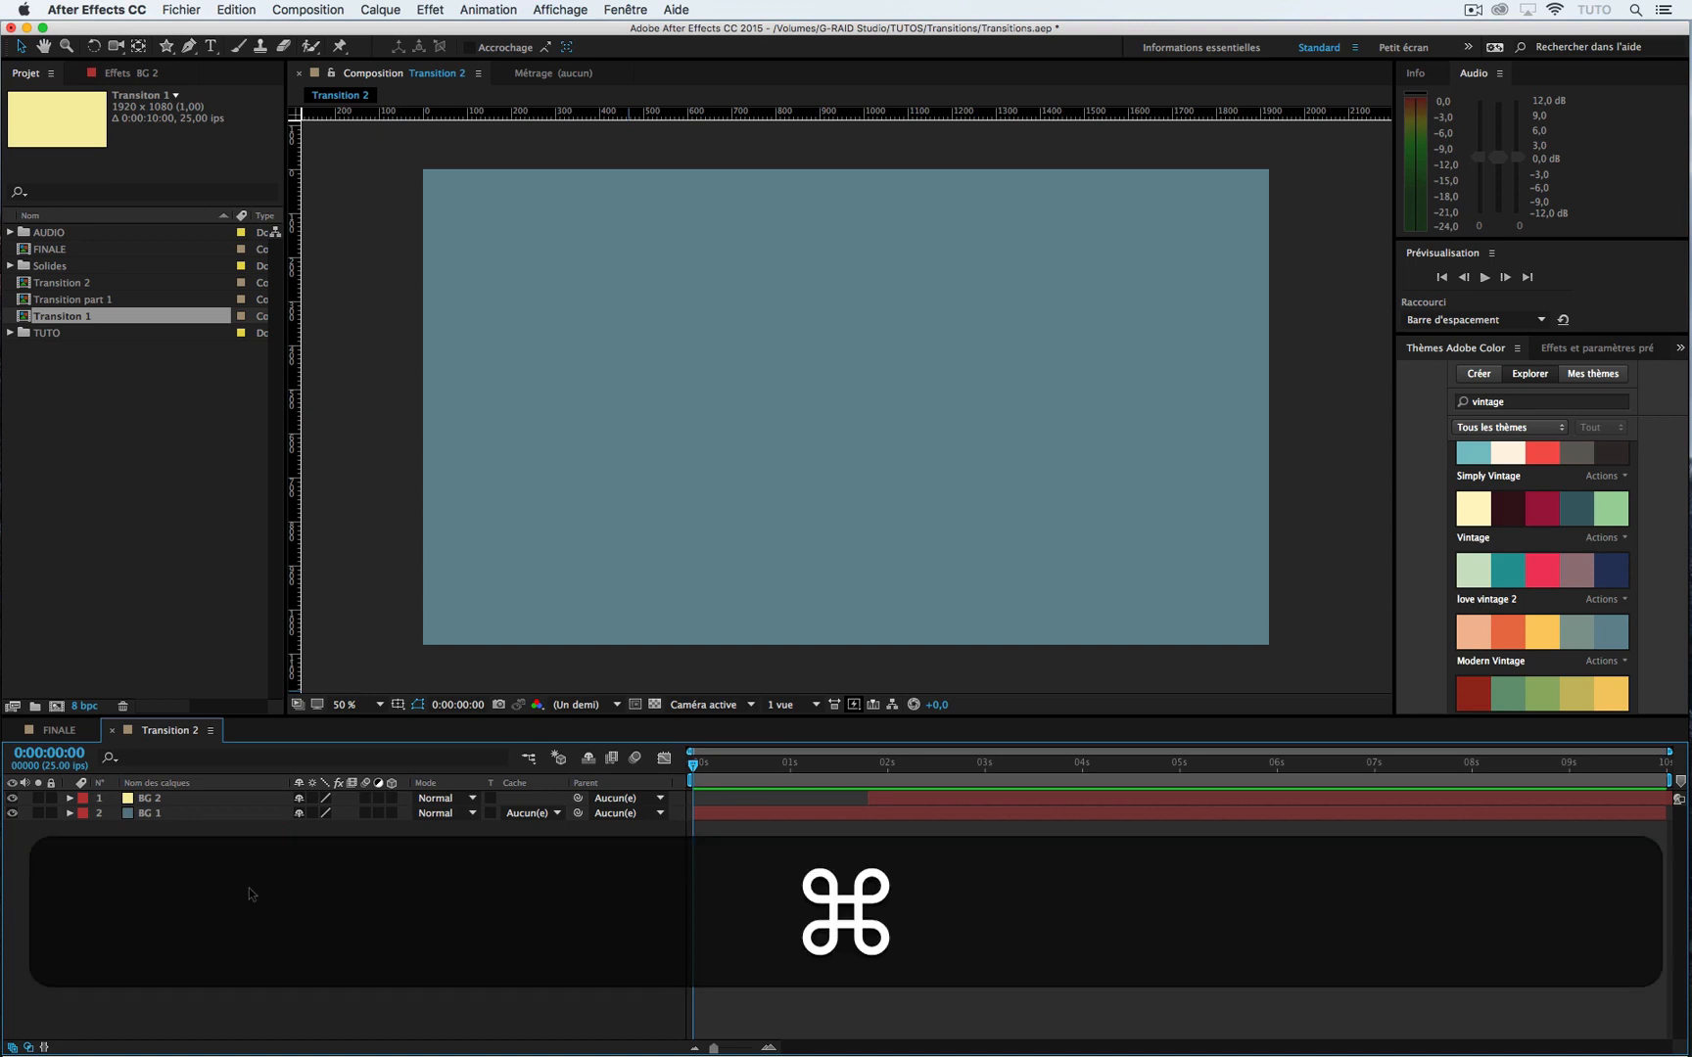
Step: Create a 1920 x 1080 px solid named "Volet 1", coloured with the orange sampled from the Modern Vintage theme
{"action": "key", "text": "super+y"}
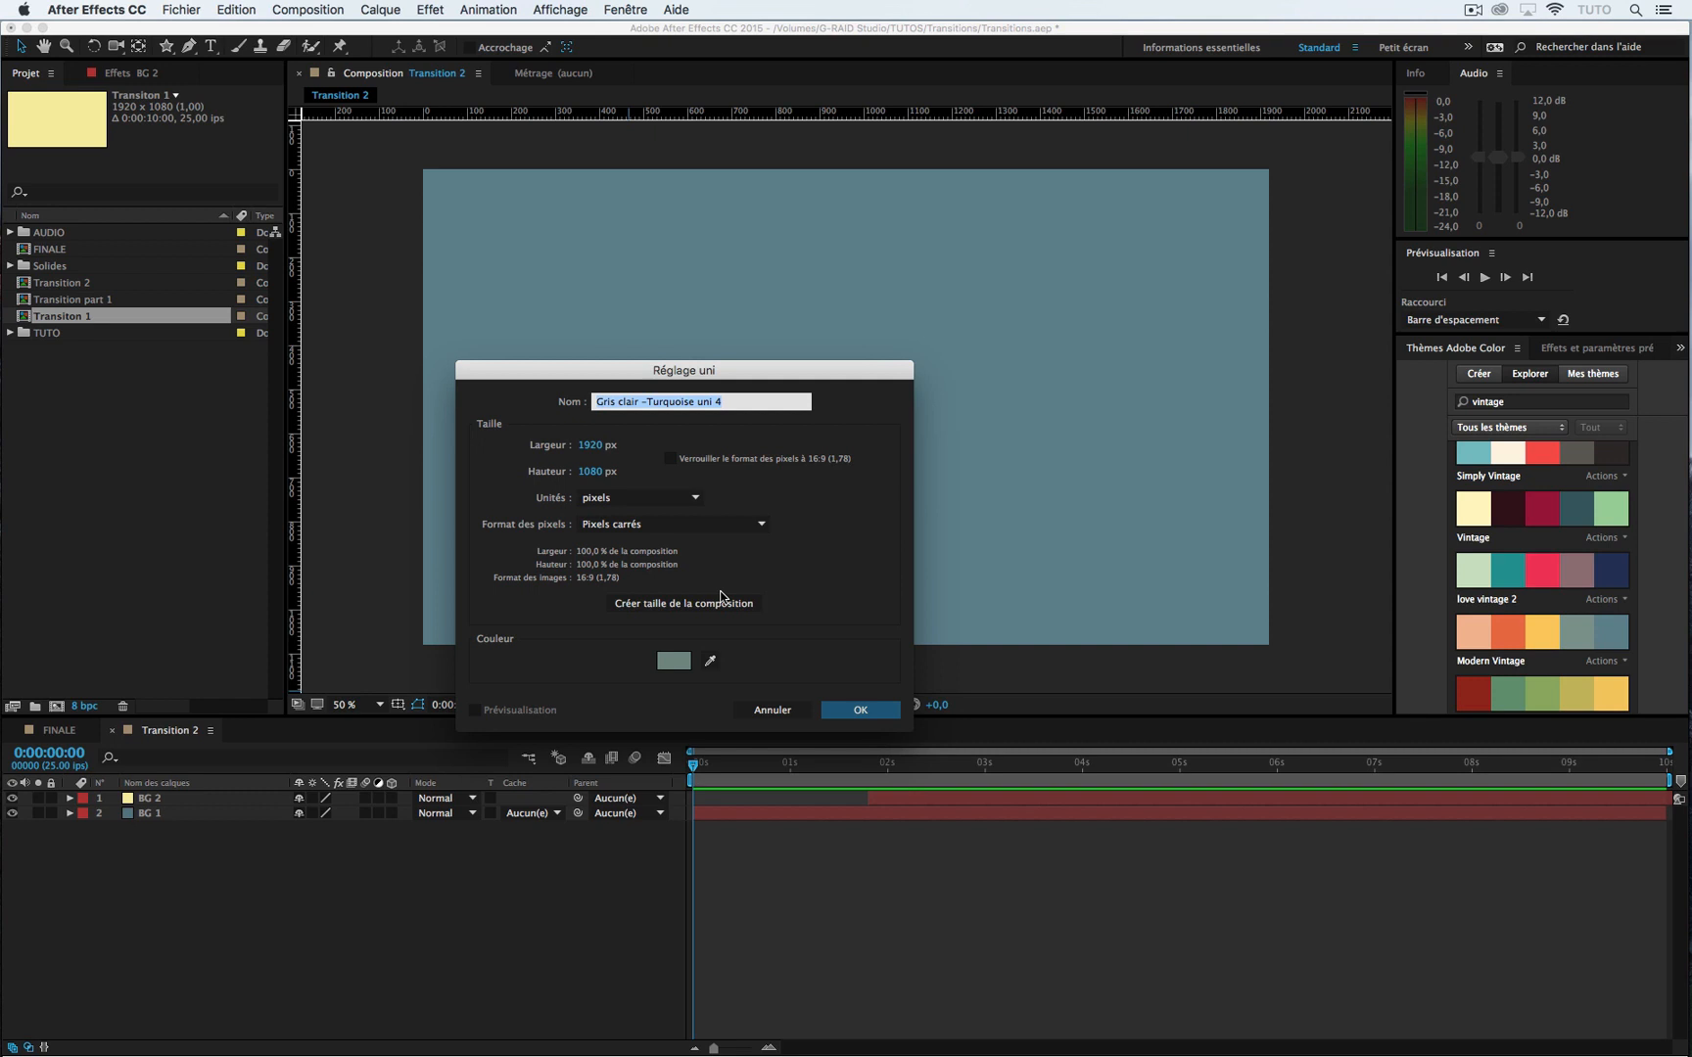
{"action": "type", "text": "Volet 1"}
{"action": "left_click", "coordinate": [712, 660]}
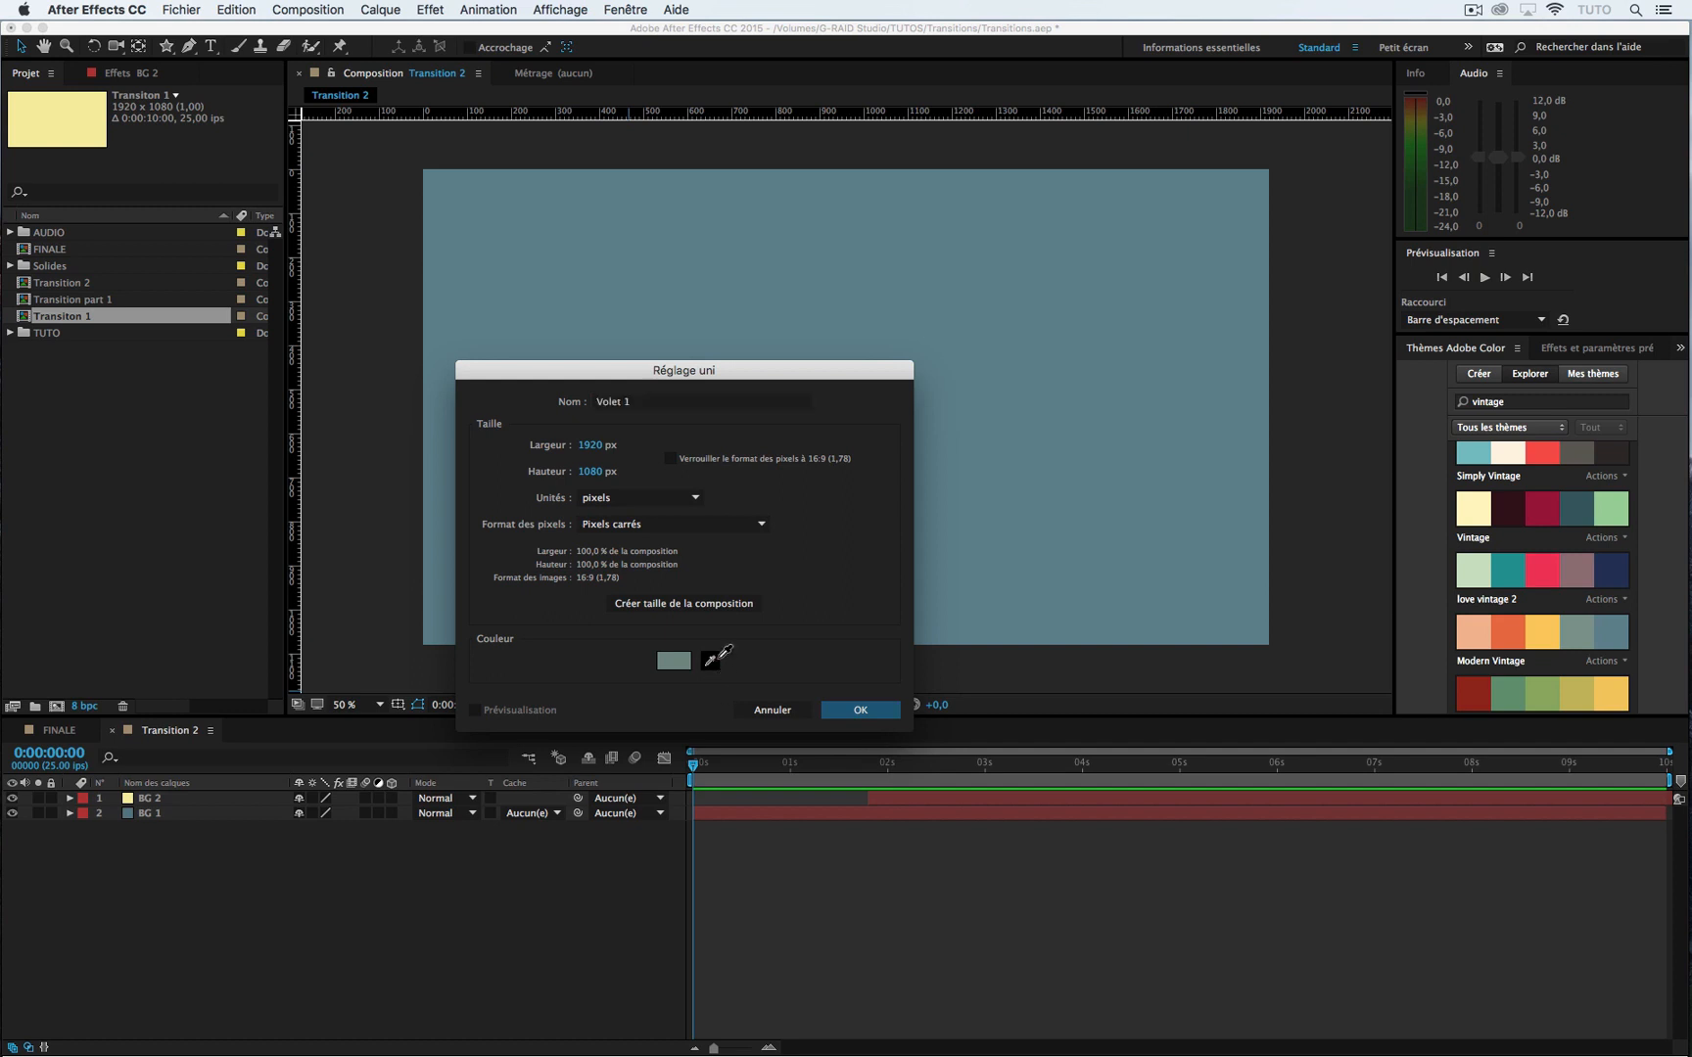
{"action": "left_click", "coordinate": [1506, 631]}
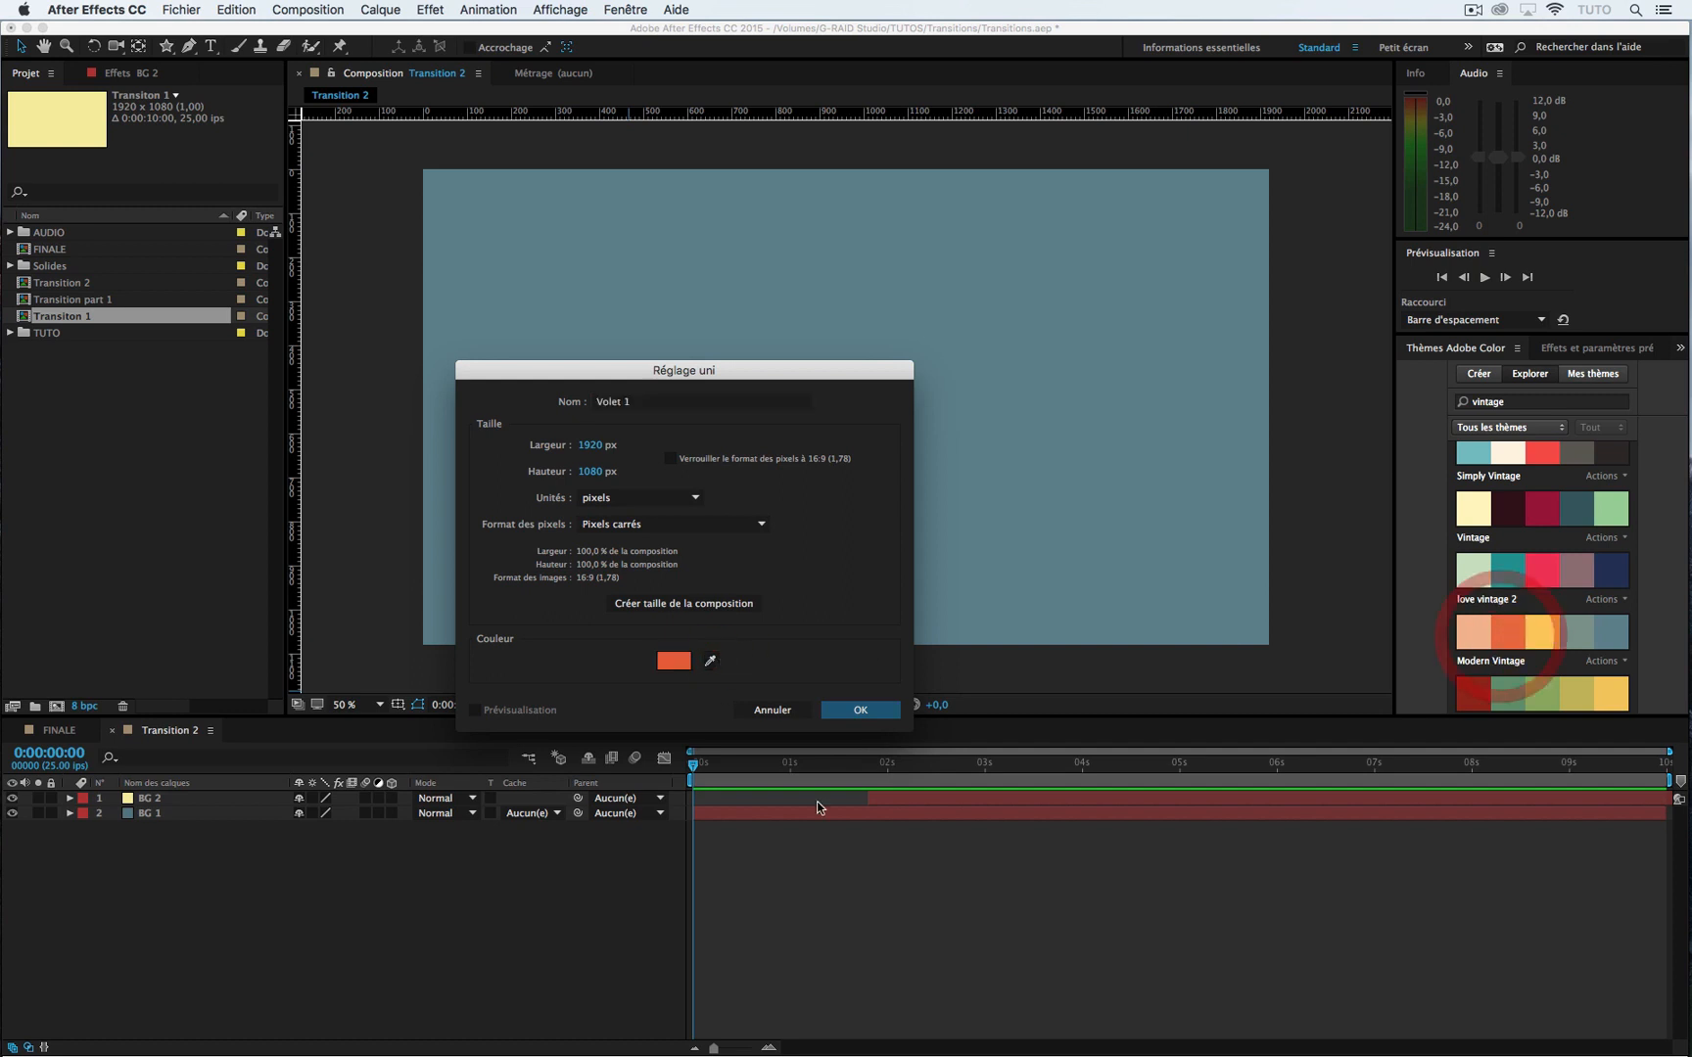
{"action": "left_click", "coordinate": [848, 711]}
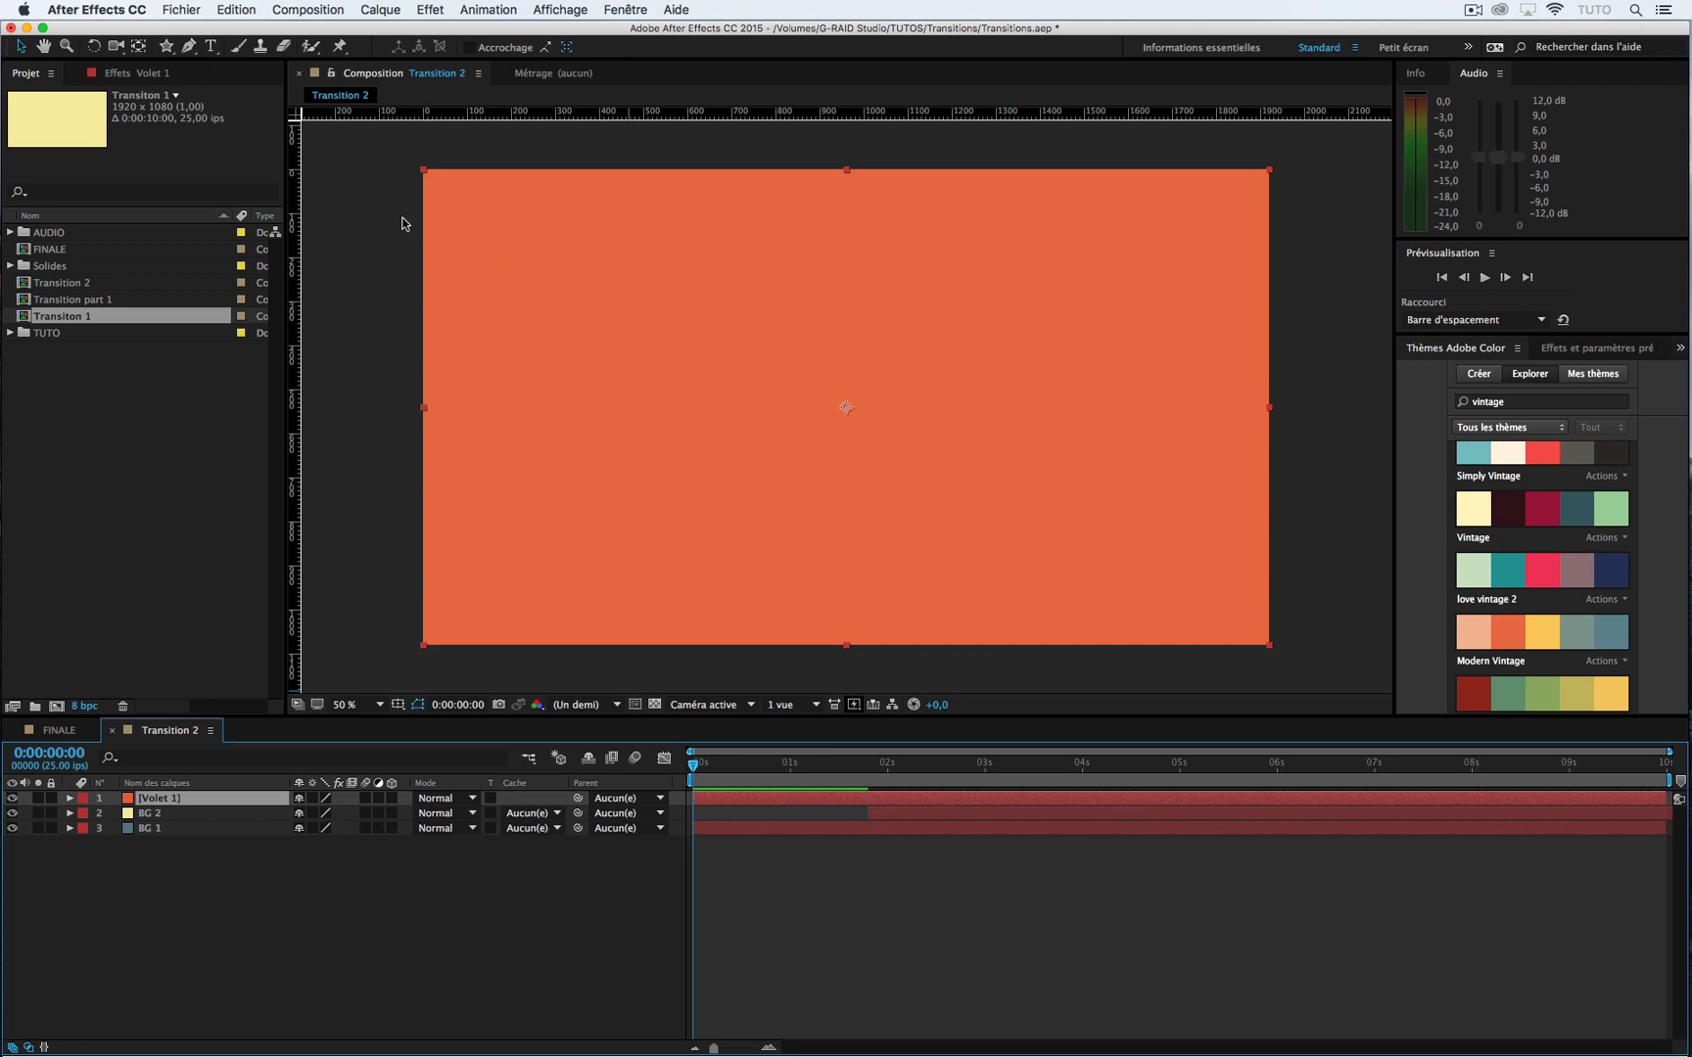
Step: Apply the Volet radial transition effect to the Volet 1 solid and raise its Pourcentage to 34%
{"action": "left_click", "coordinate": [429, 11]}
{"action": "mouse_move", "coordinate": [529, 566]}
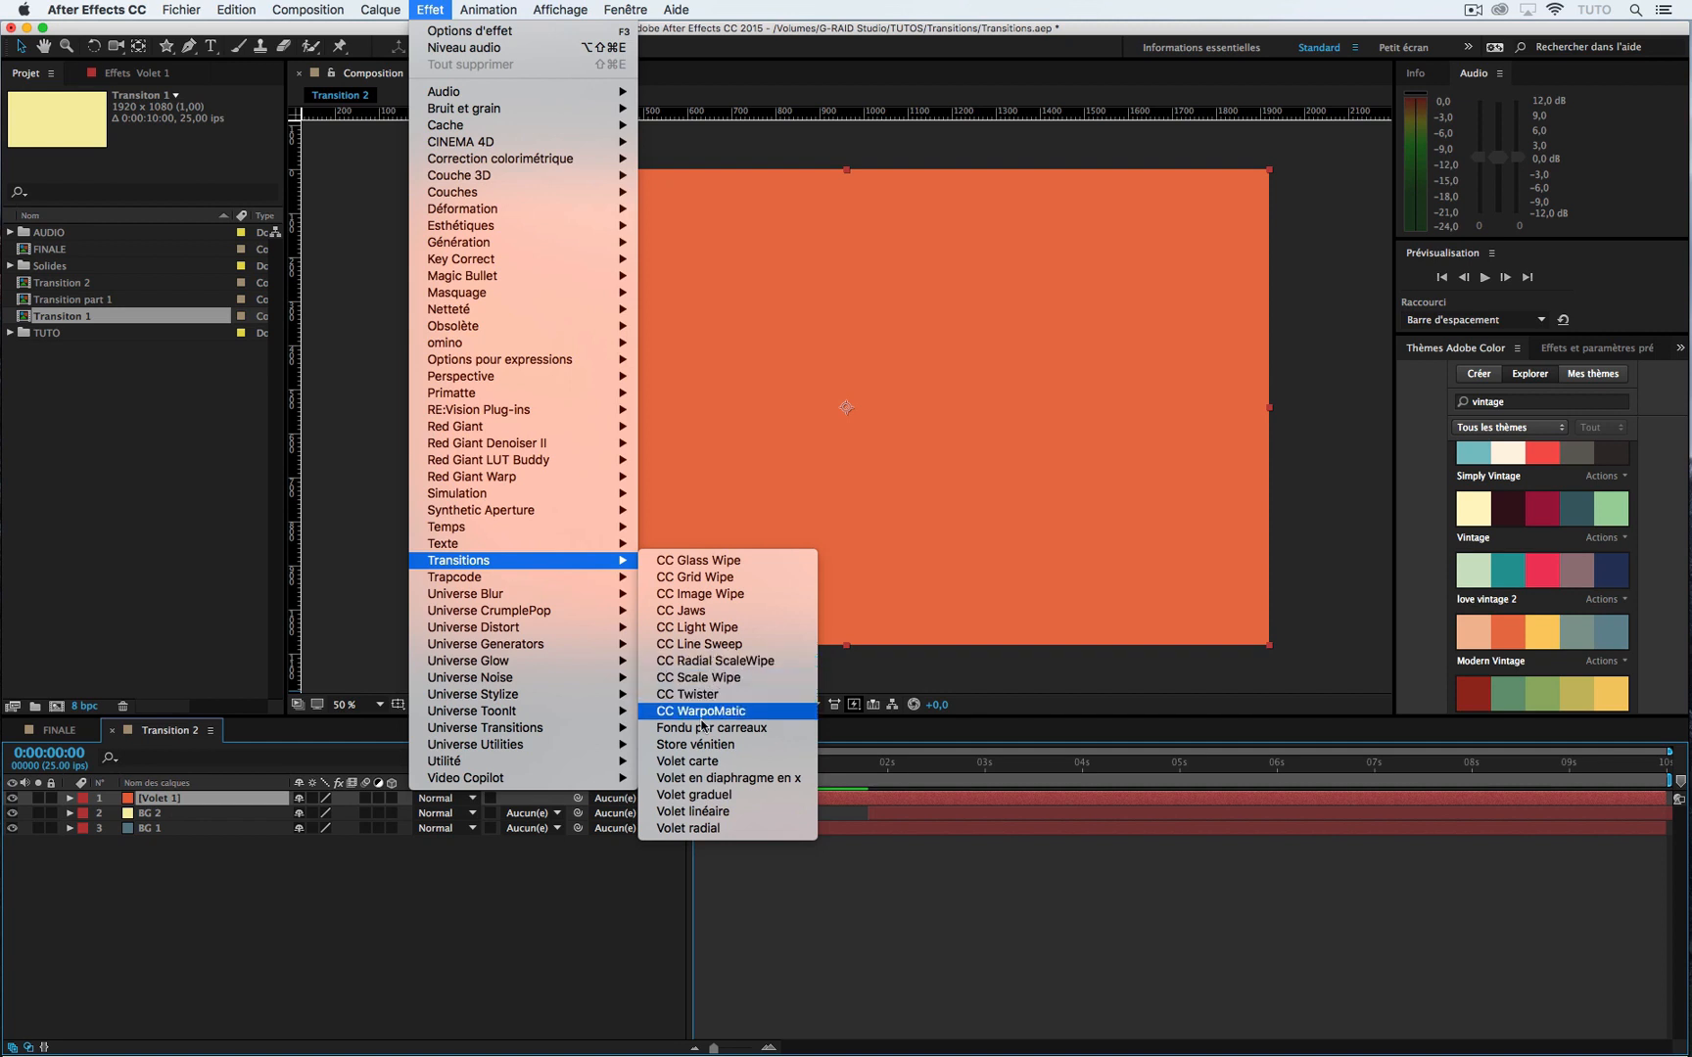
{"action": "left_click", "coordinate": [702, 830]}
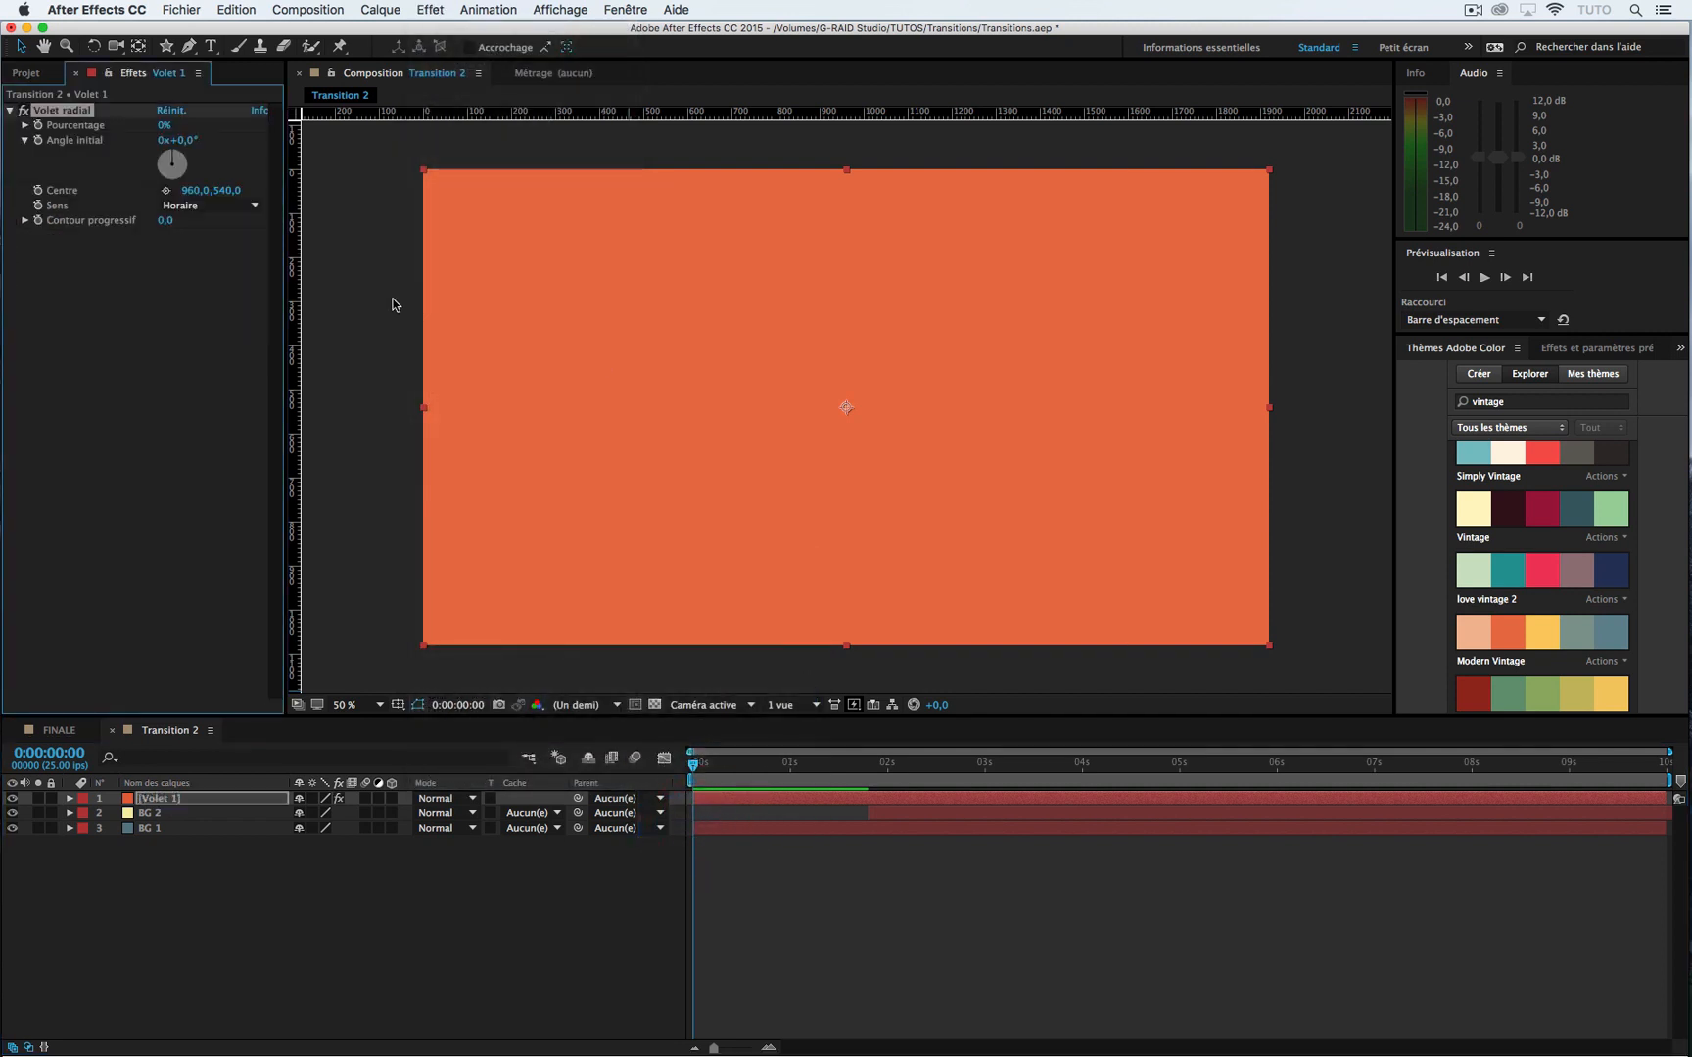
{"action": "mouse_move", "coordinate": [163, 125]}
{"action": "left_mouse_down"}
{"action": "mouse_move", "coordinate": [252, 145]}
{"action": "mouse_move", "coordinate": [167, 142]}
{"action": "mouse_move", "coordinate": [285, 170]}
{"action": "mouse_move", "coordinate": [179, 159]}
{"action": "left_mouse_up"}
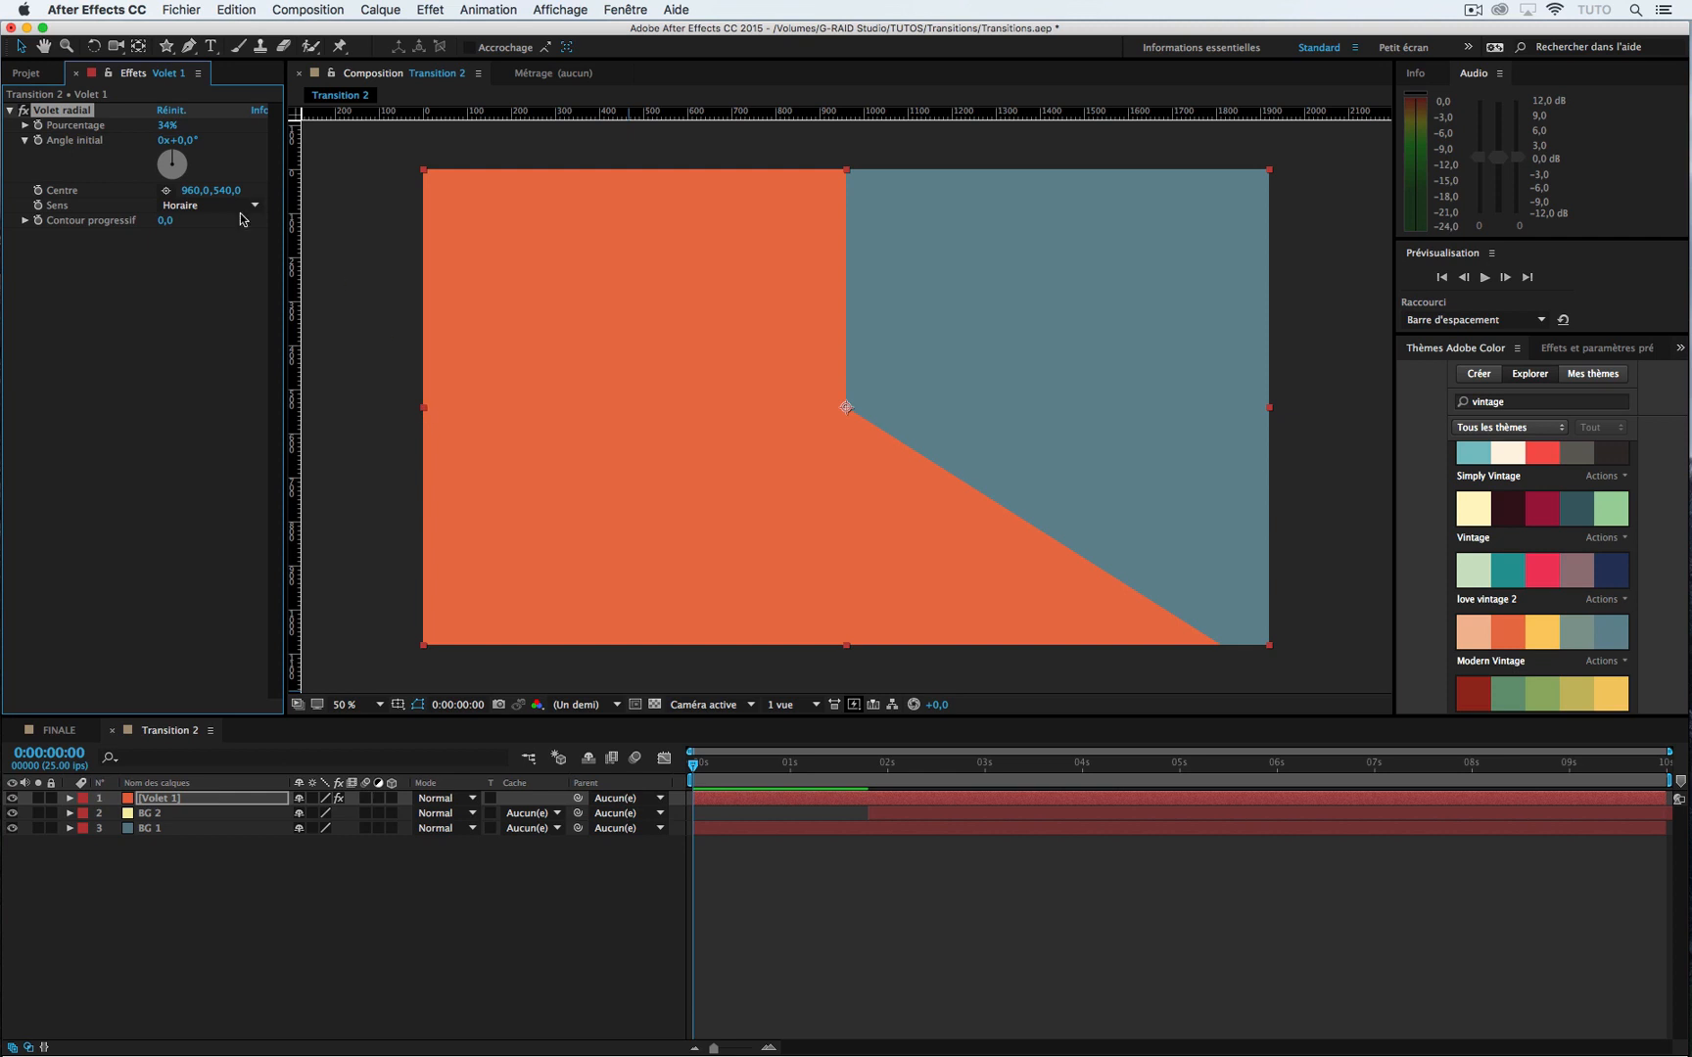
Step: Set the X coordinate of the wipe's Centre to 0 and lower the Pourcentage to 25%
{"action": "left_click", "coordinate": [194, 190]}
{"action": "type", "text": "0"}
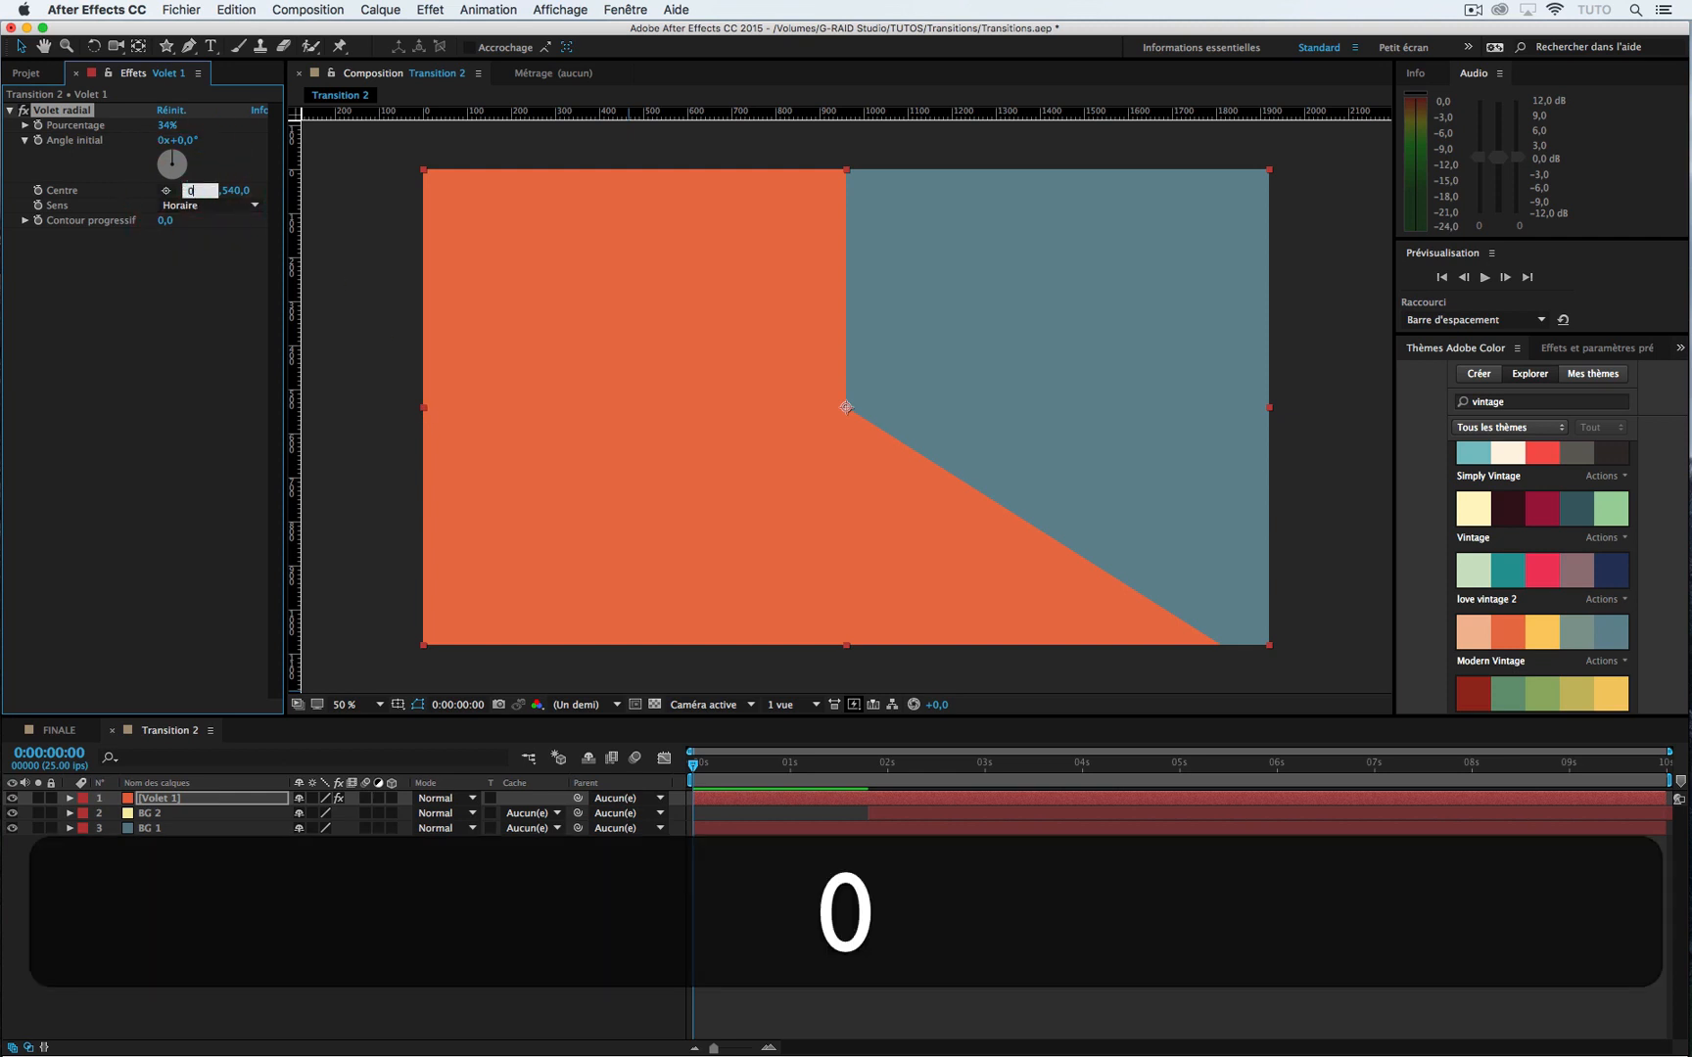
{"action": "key", "text": "Return"}
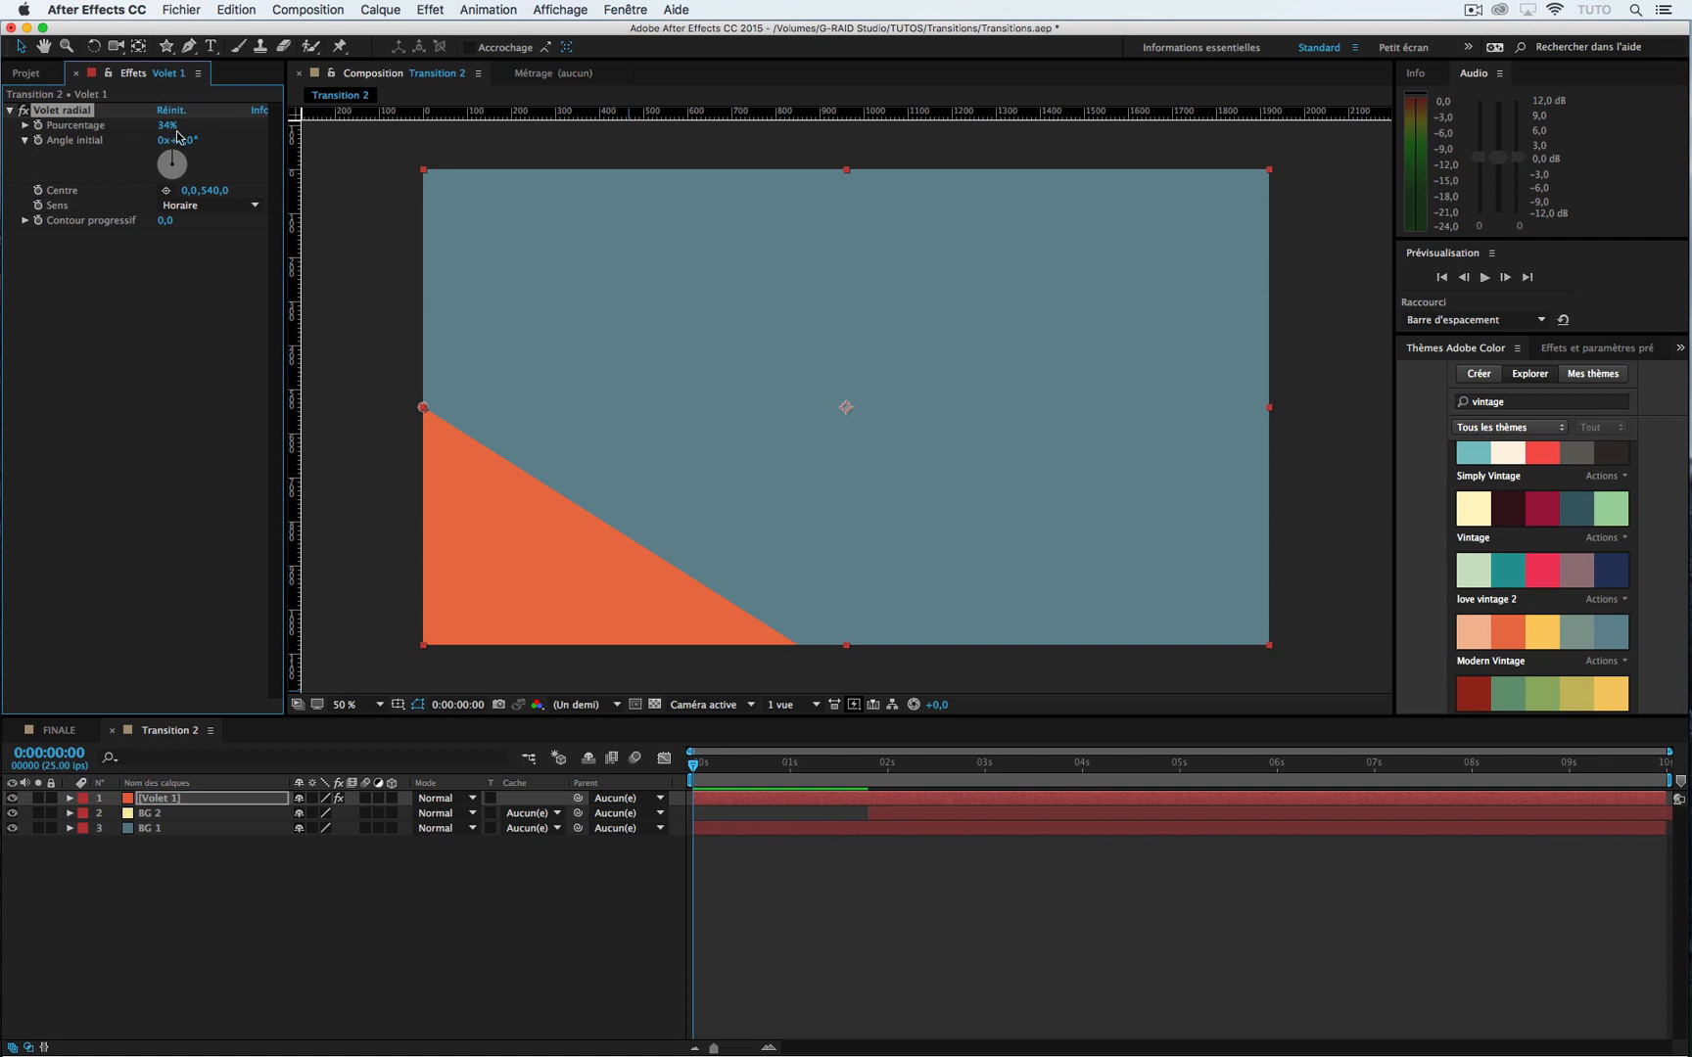
{"action": "left_click_drag", "start_coordinate": [166, 125], "coordinate": [100, 122]}
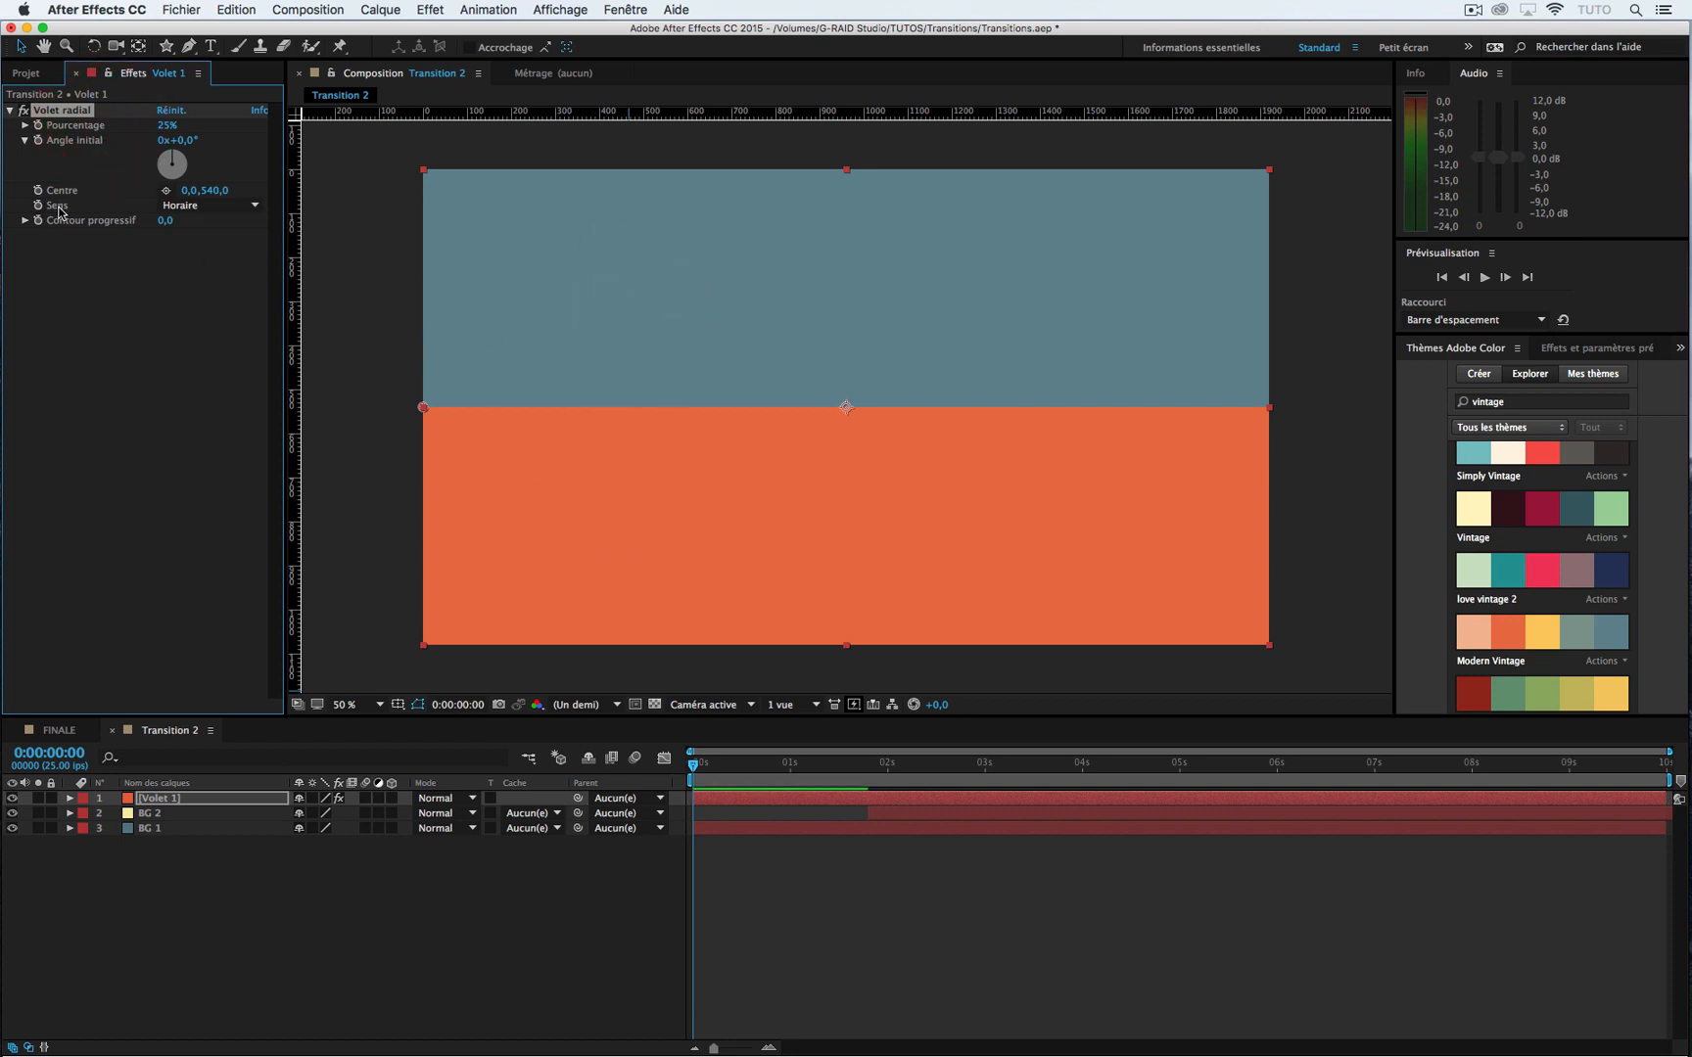
Step: Change the wipe's Sens to Antihoraire, scrub the Pourcentage to check the sweep, and leave it at 100%
{"action": "left_click", "coordinate": [213, 206]}
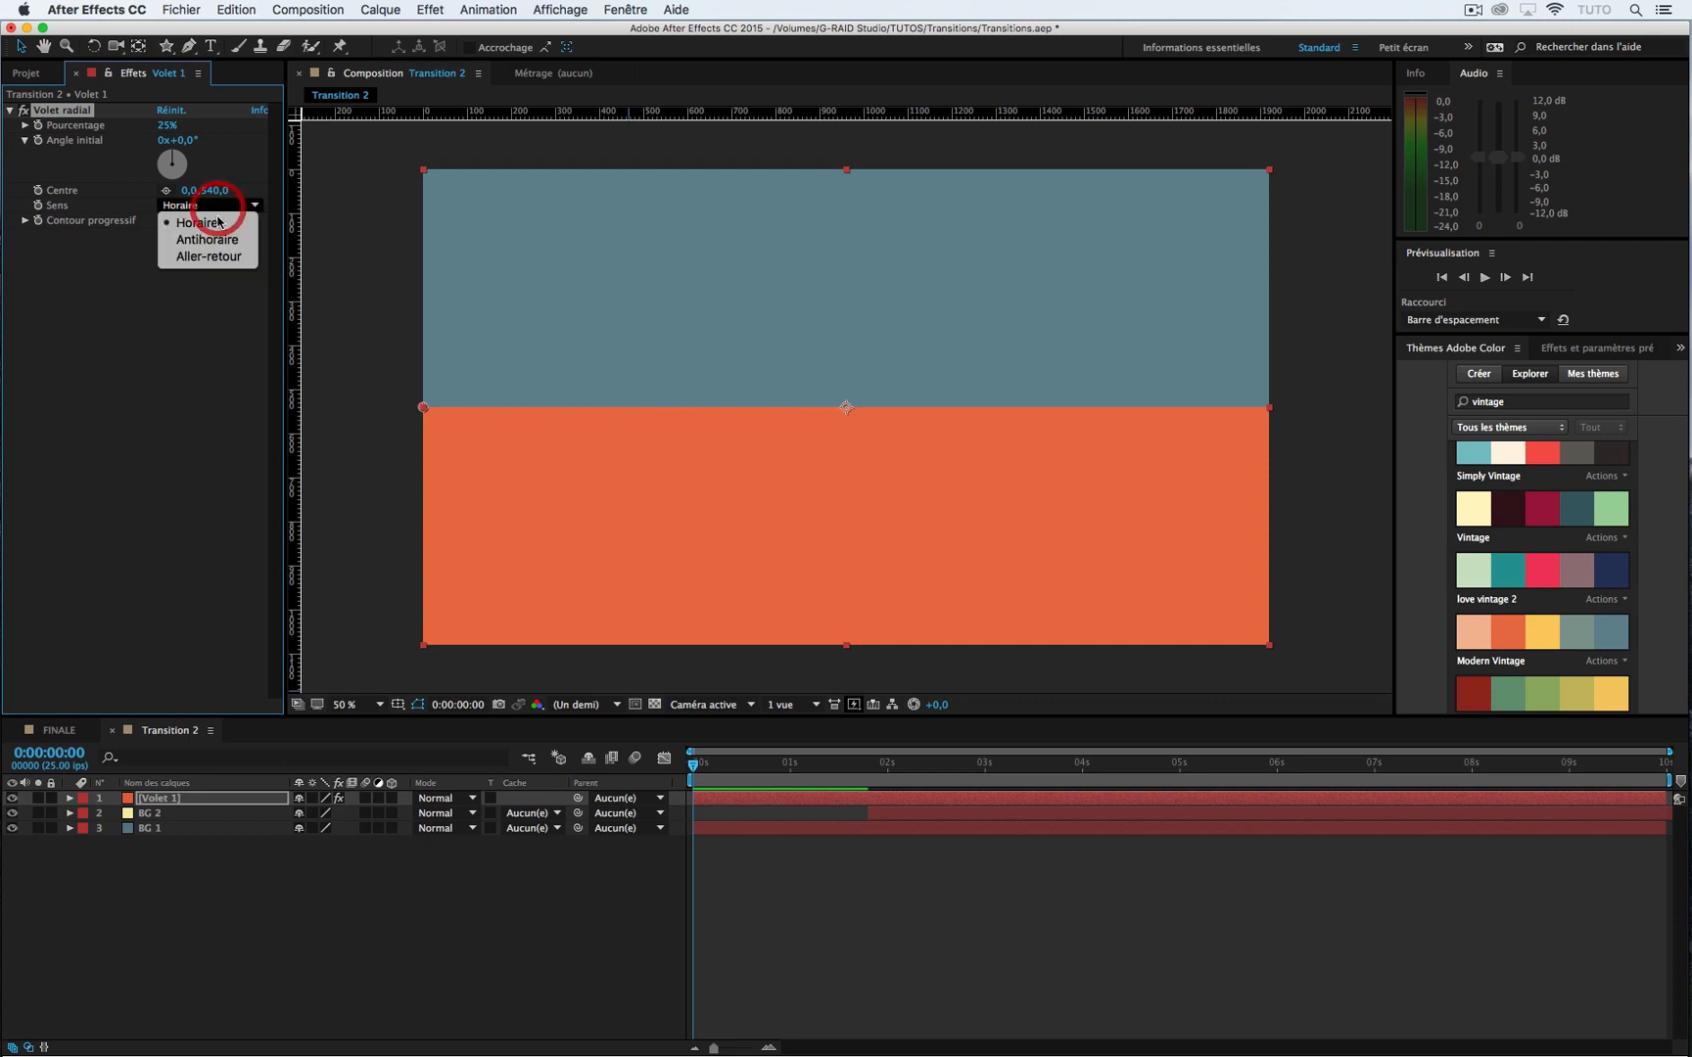
{"action": "left_click", "coordinate": [218, 240]}
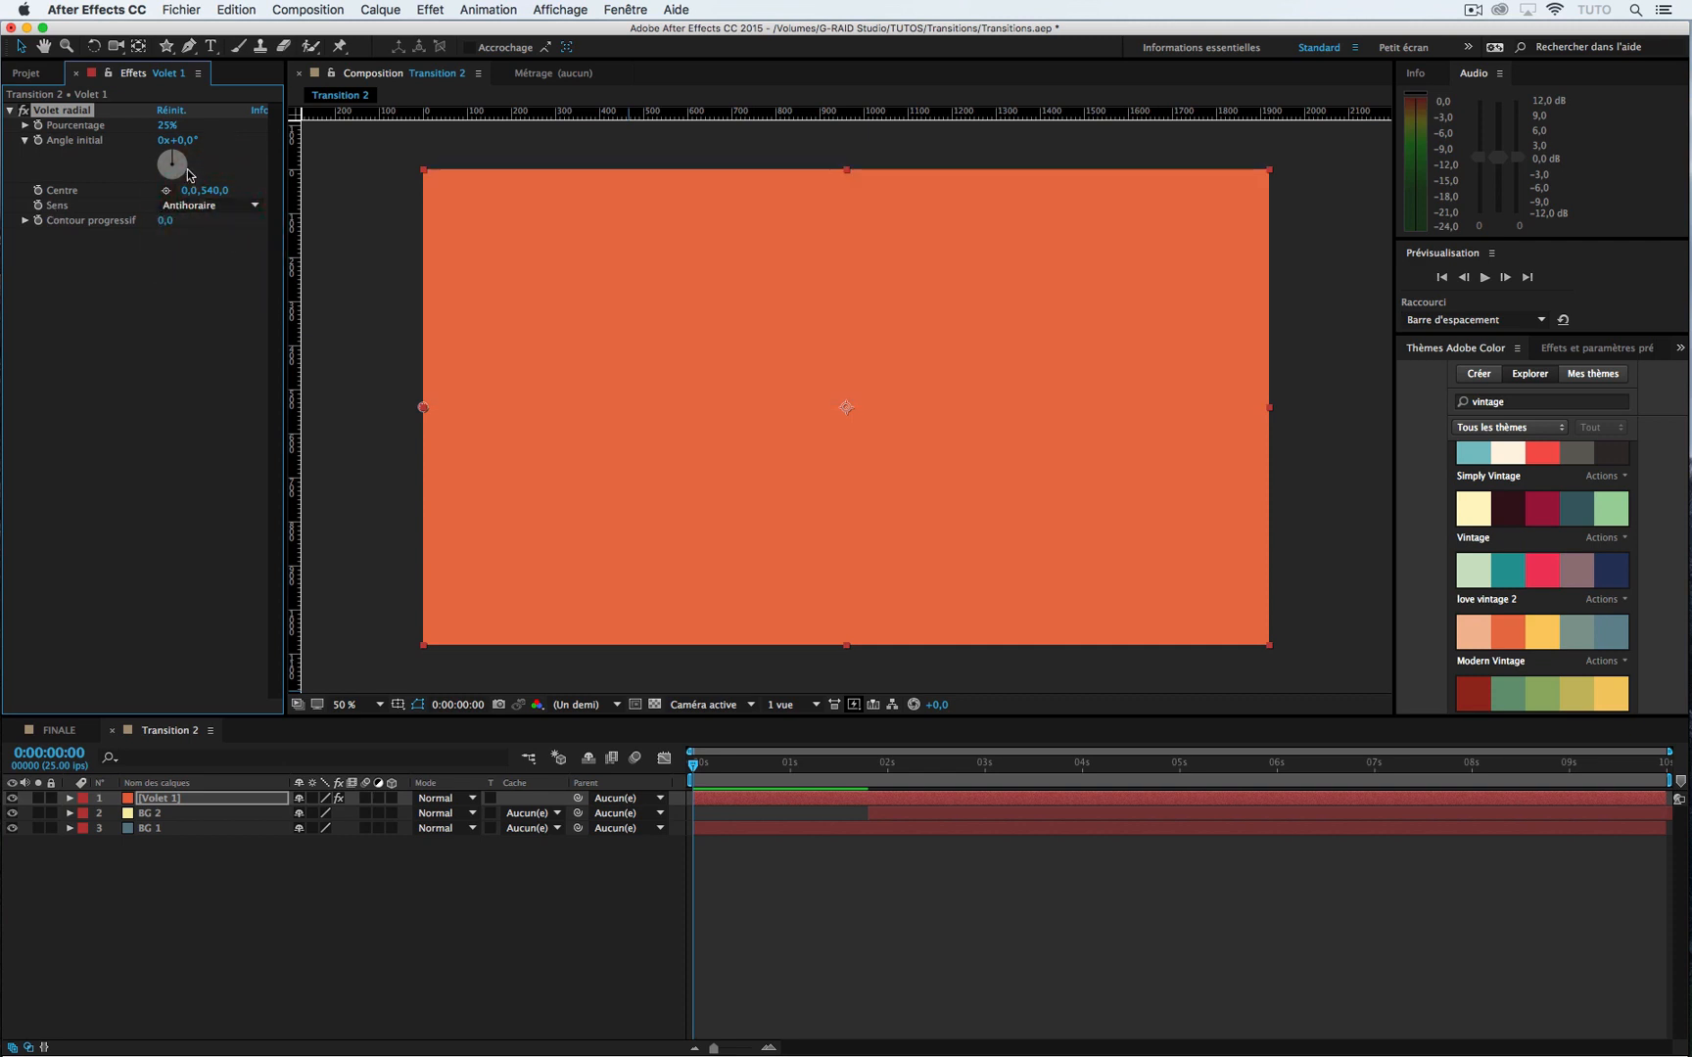
{"action": "left_click_drag", "start_coordinate": [166, 127], "coordinate": [228, 153]}
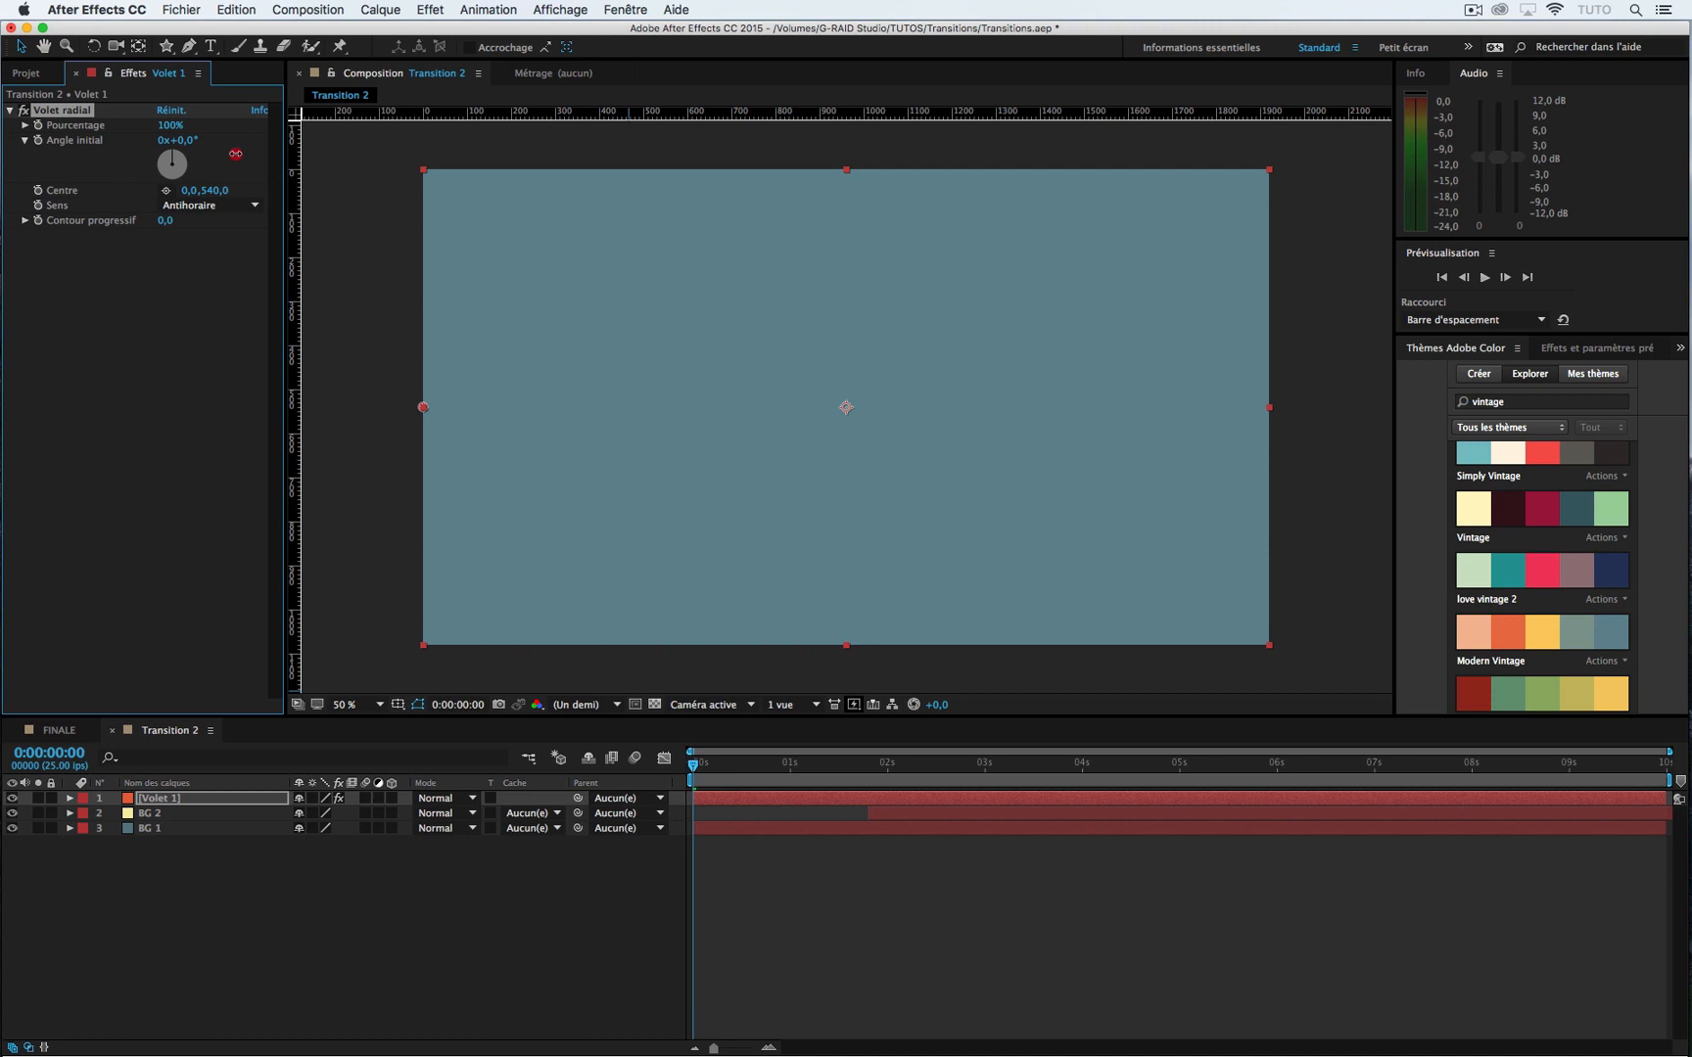
{"action": "left_click_drag", "start_coordinate": [235, 154], "coordinate": [209, 151]}
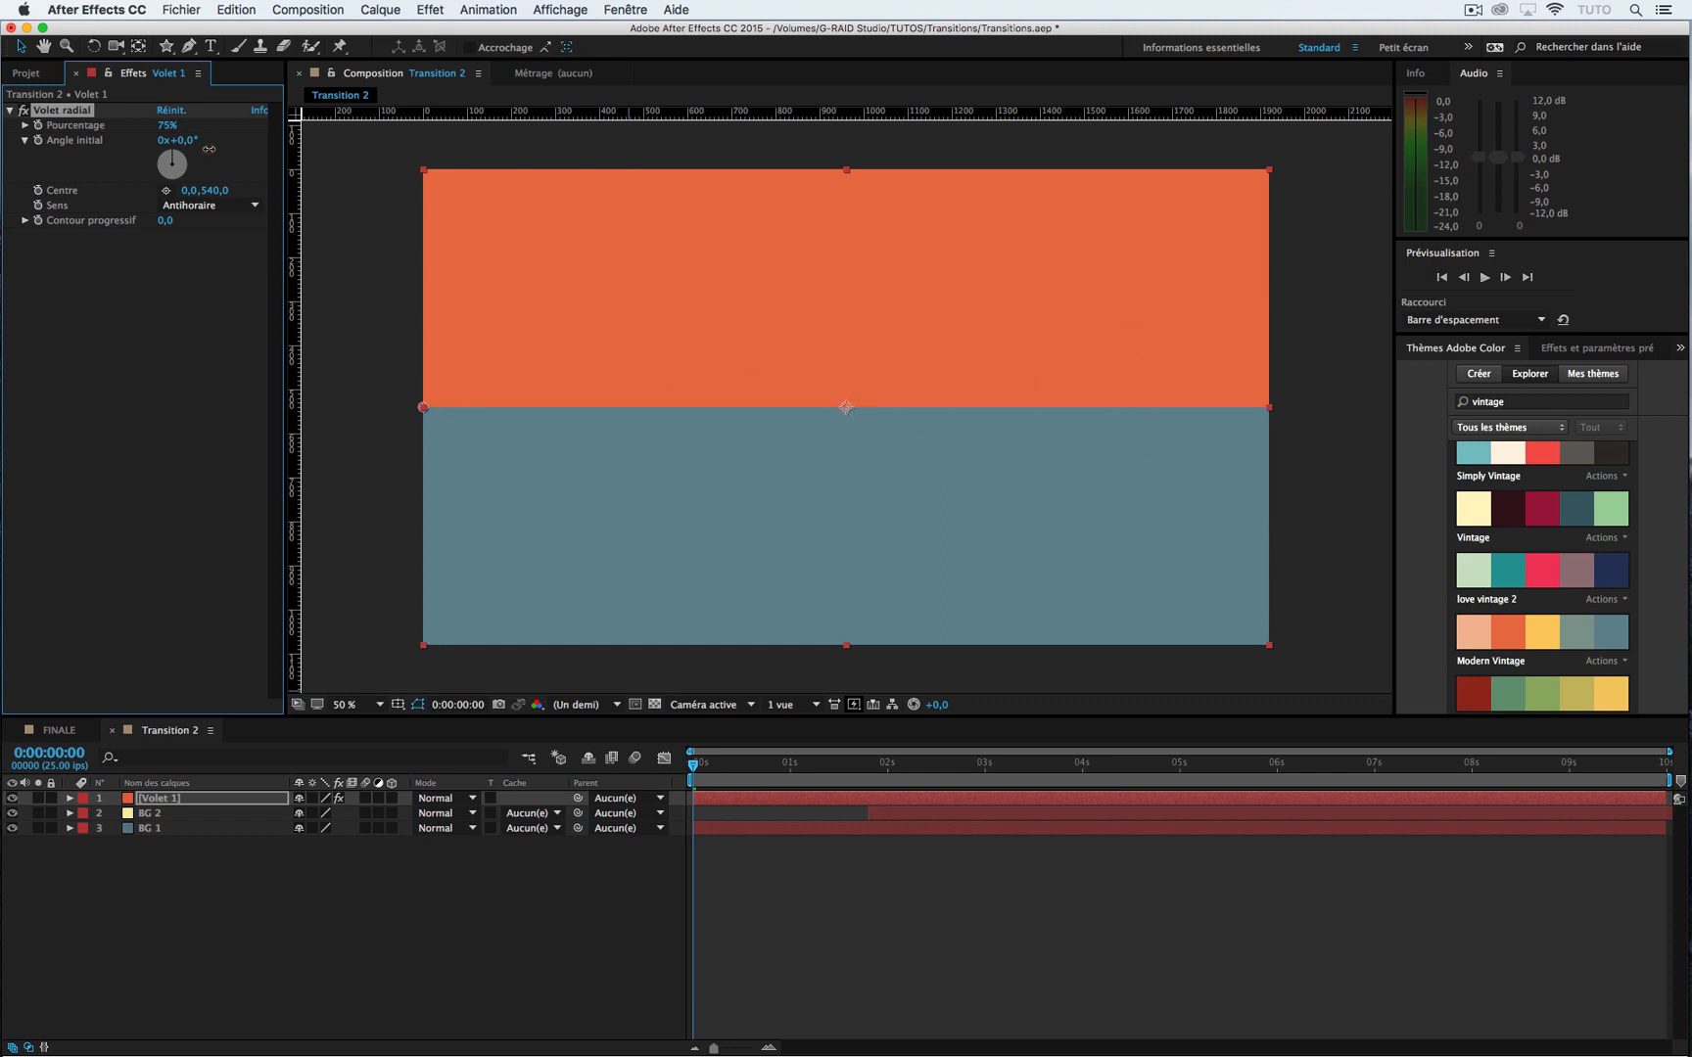
{"action": "left_click_drag", "start_coordinate": [144, 142], "coordinate": [335, 155]}
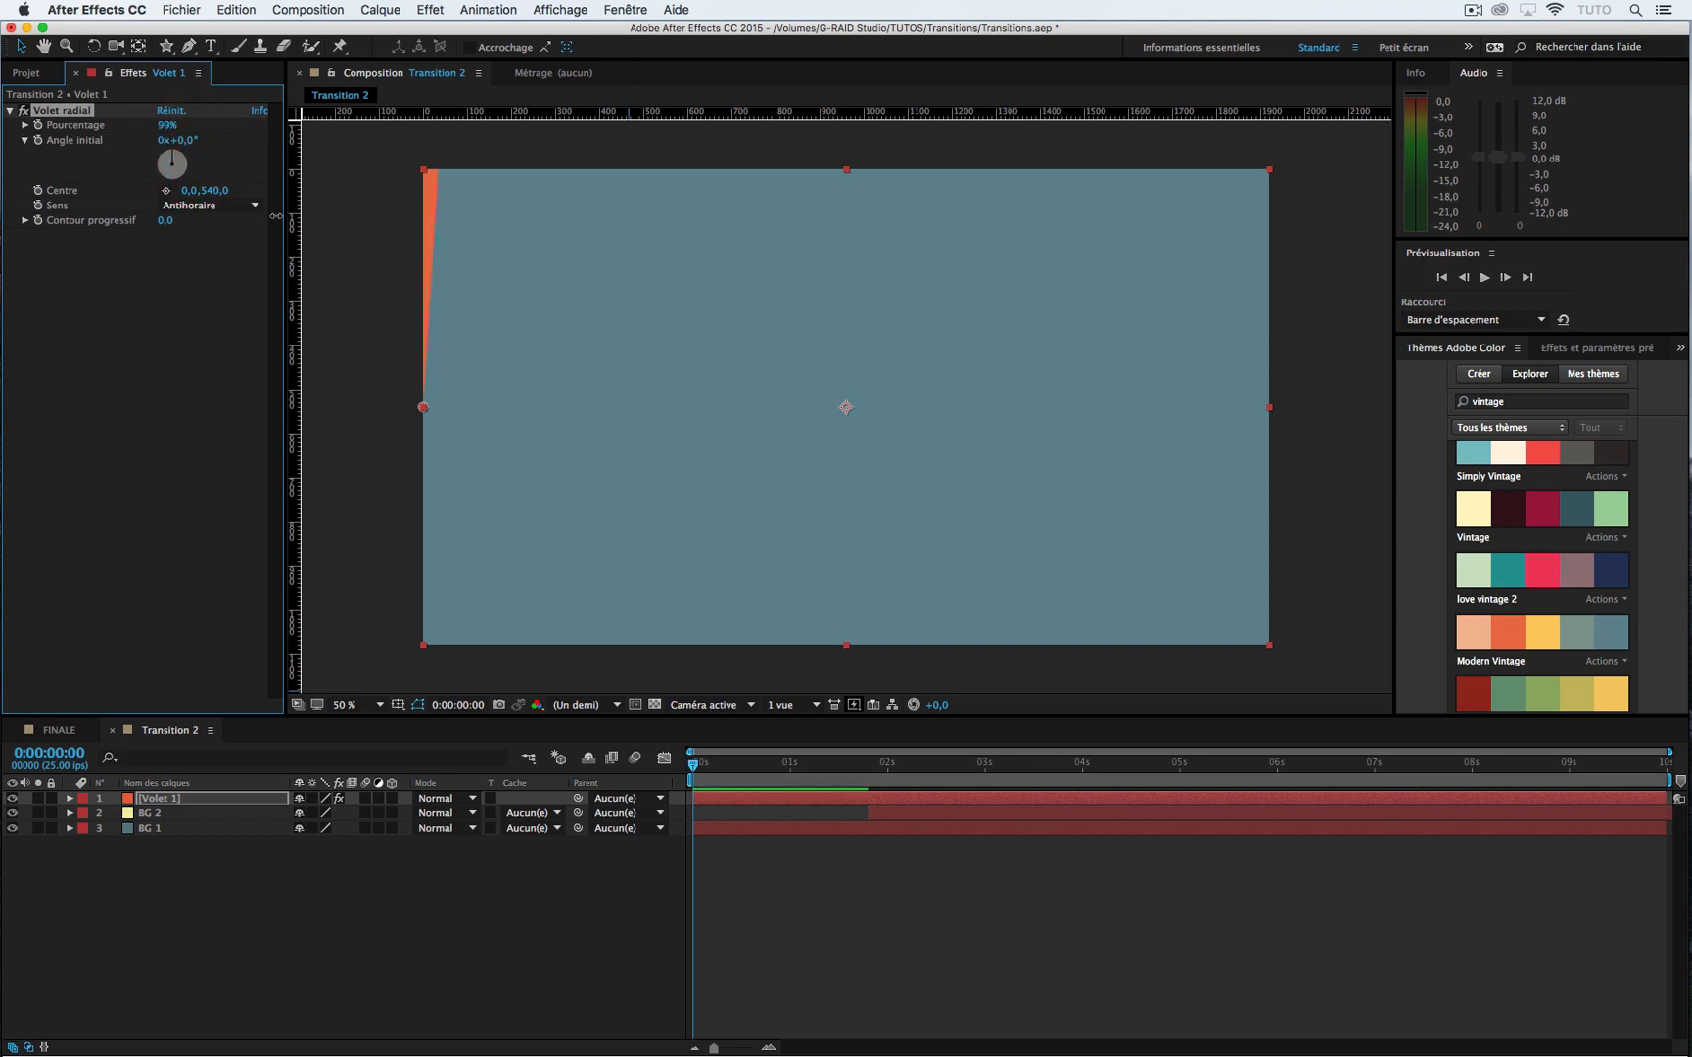
{"action": "left_click_drag", "start_coordinate": [163, 125], "coordinate": [238, 132]}
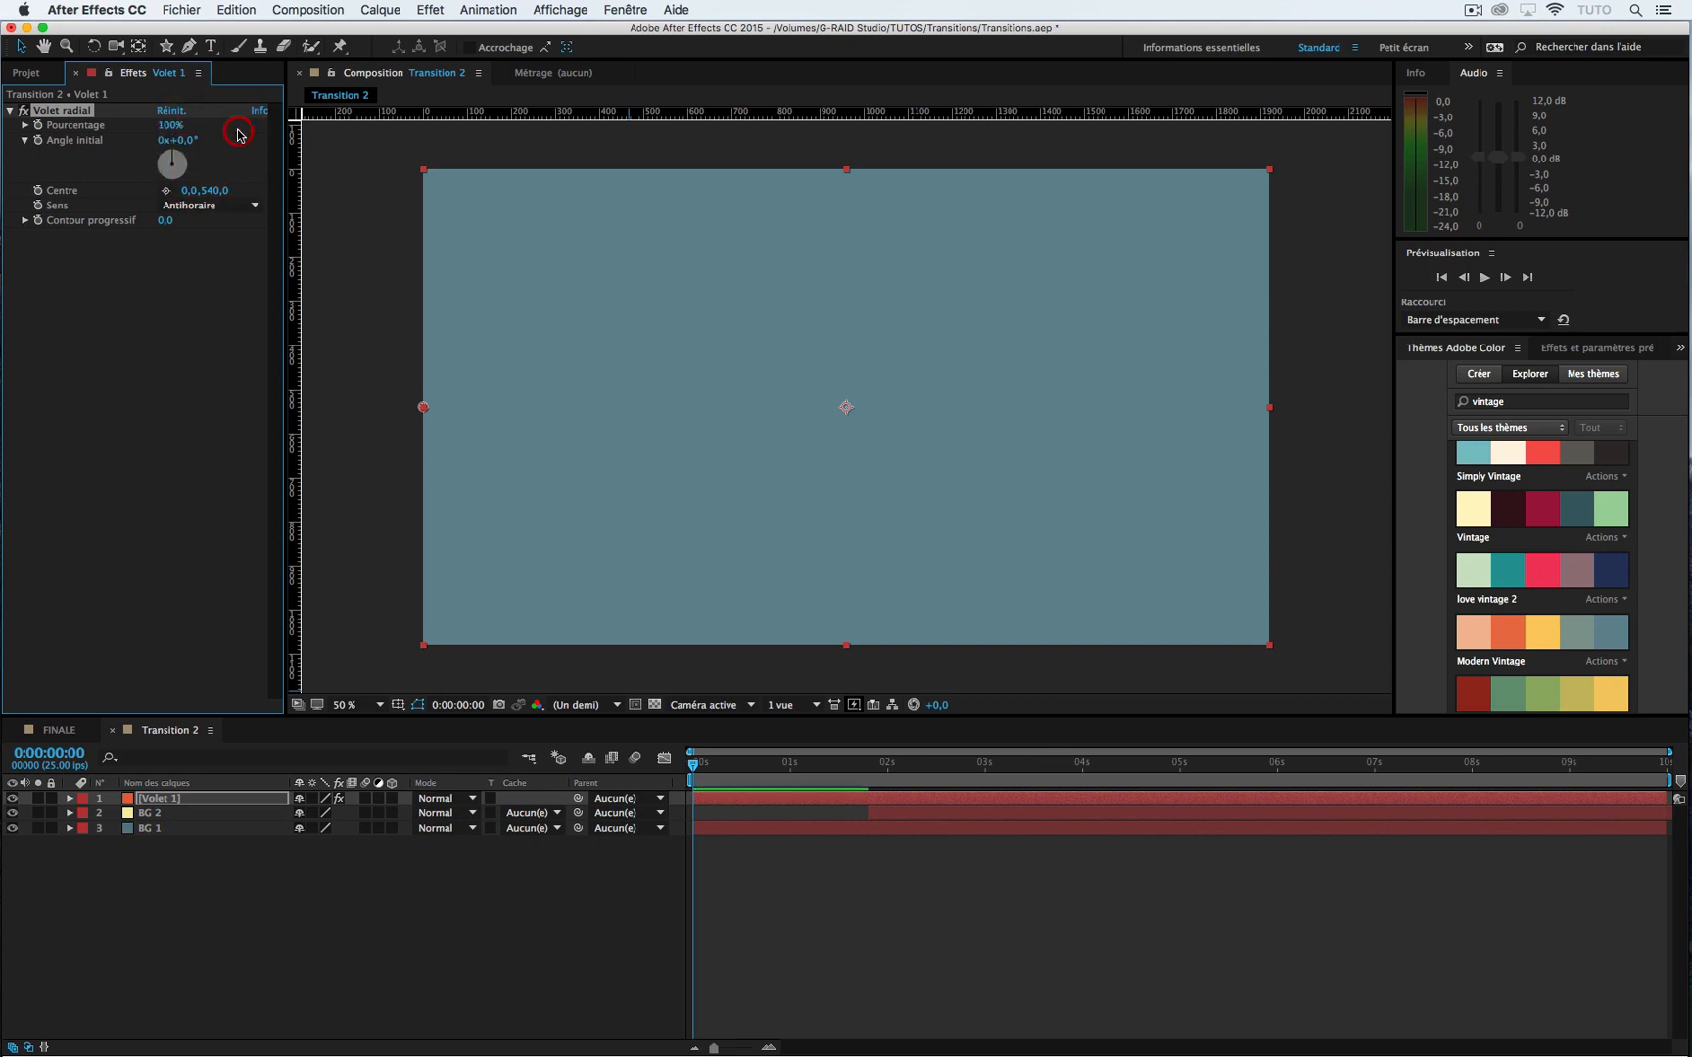
Step: Keyframe the Pourcentage of Volet 1 from 100% at frame 0 to 75% at frame 15, and preview the wipe
{"action": "left_click", "coordinate": [38, 126]}
{"action": "key", "text": "shift+Page_Down"}
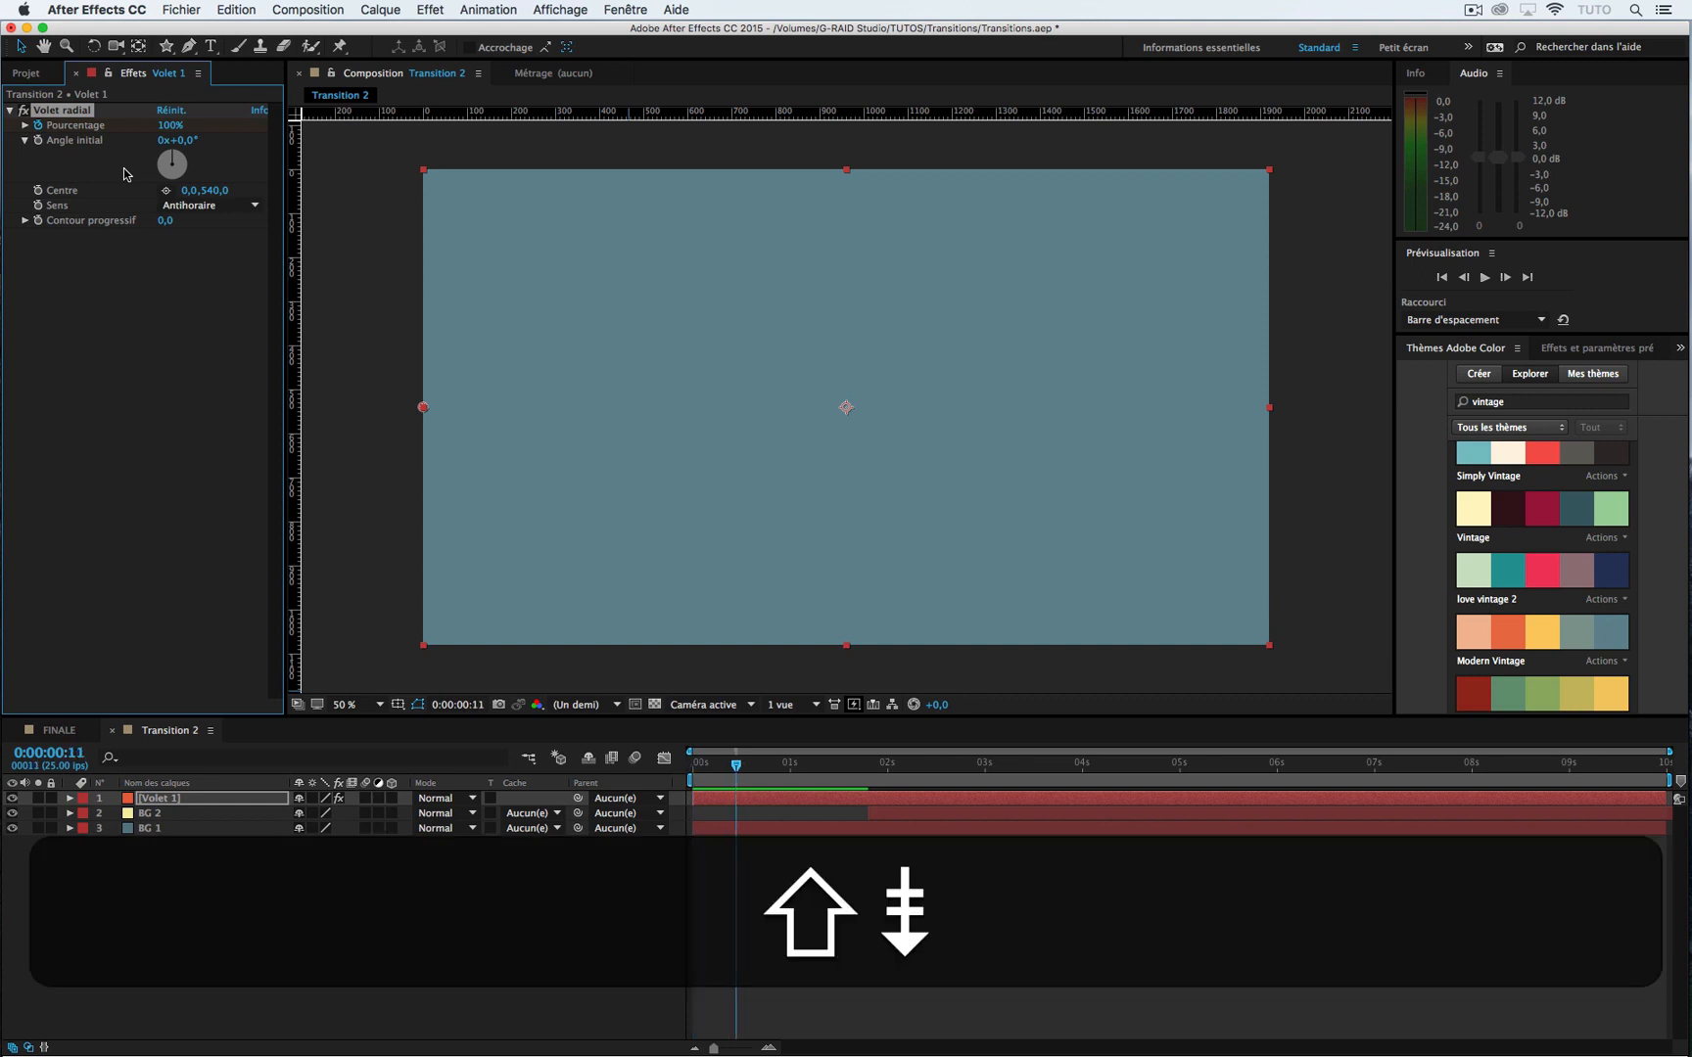
{"action": "key", "text": "Page_Down"}
{"action": "key", "text": "Page_Down"}
{"action": "key", "text": "Page_Down"}
{"action": "key", "text": "Page_Down"}
{"action": "key", "text": "Page_Down"}
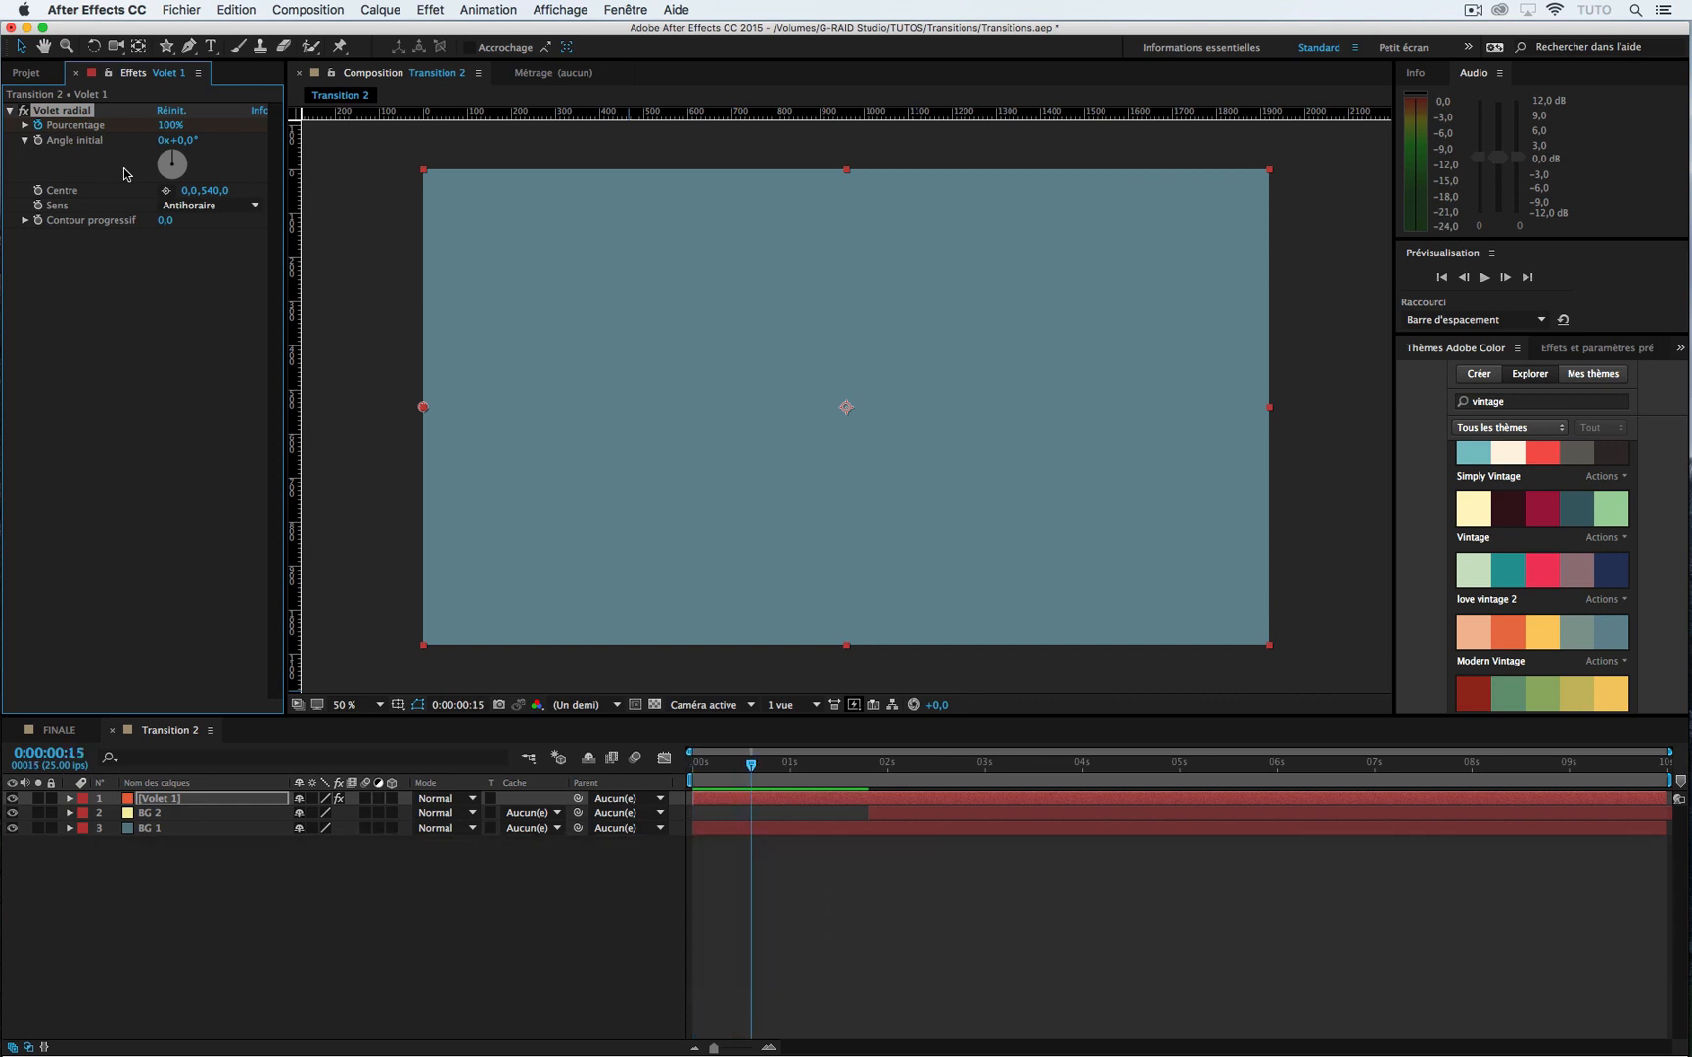
{"action": "key", "text": "u"}
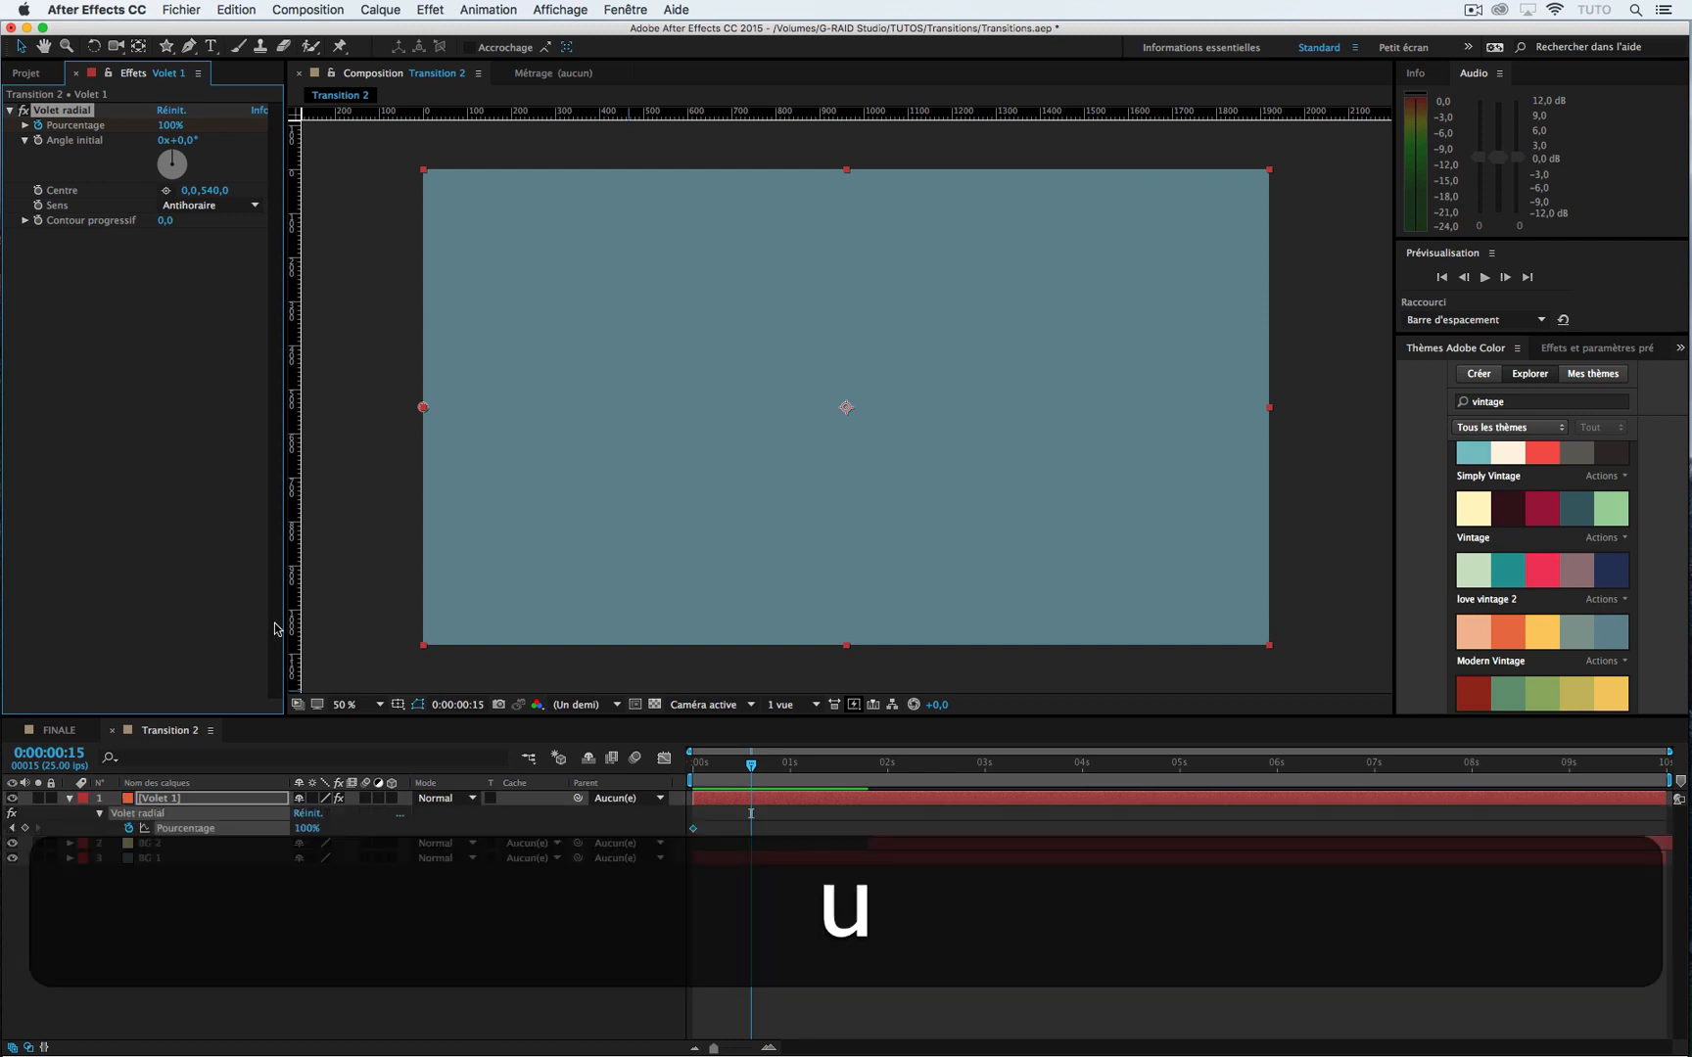
{"action": "left_click", "coordinate": [307, 828]}
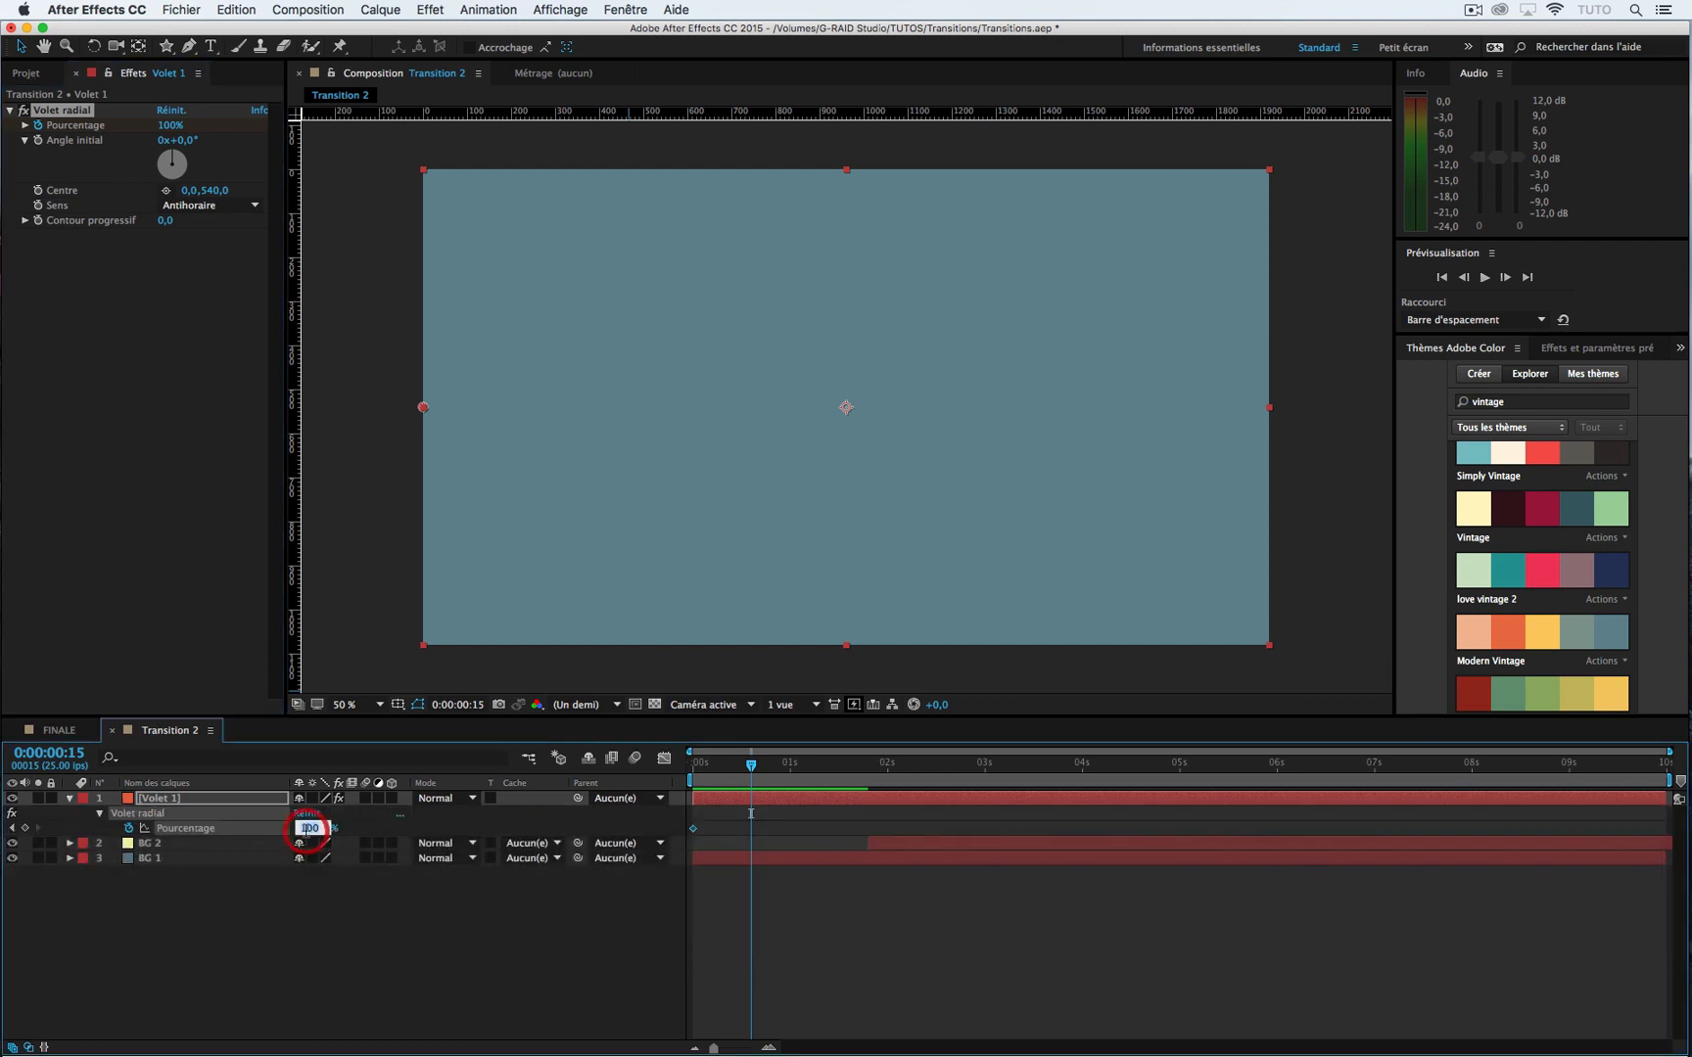
{"action": "type", "text": "75"}
{"action": "left_click", "coordinate": [431, 952]}
{"action": "key", "text": "KP_0"}
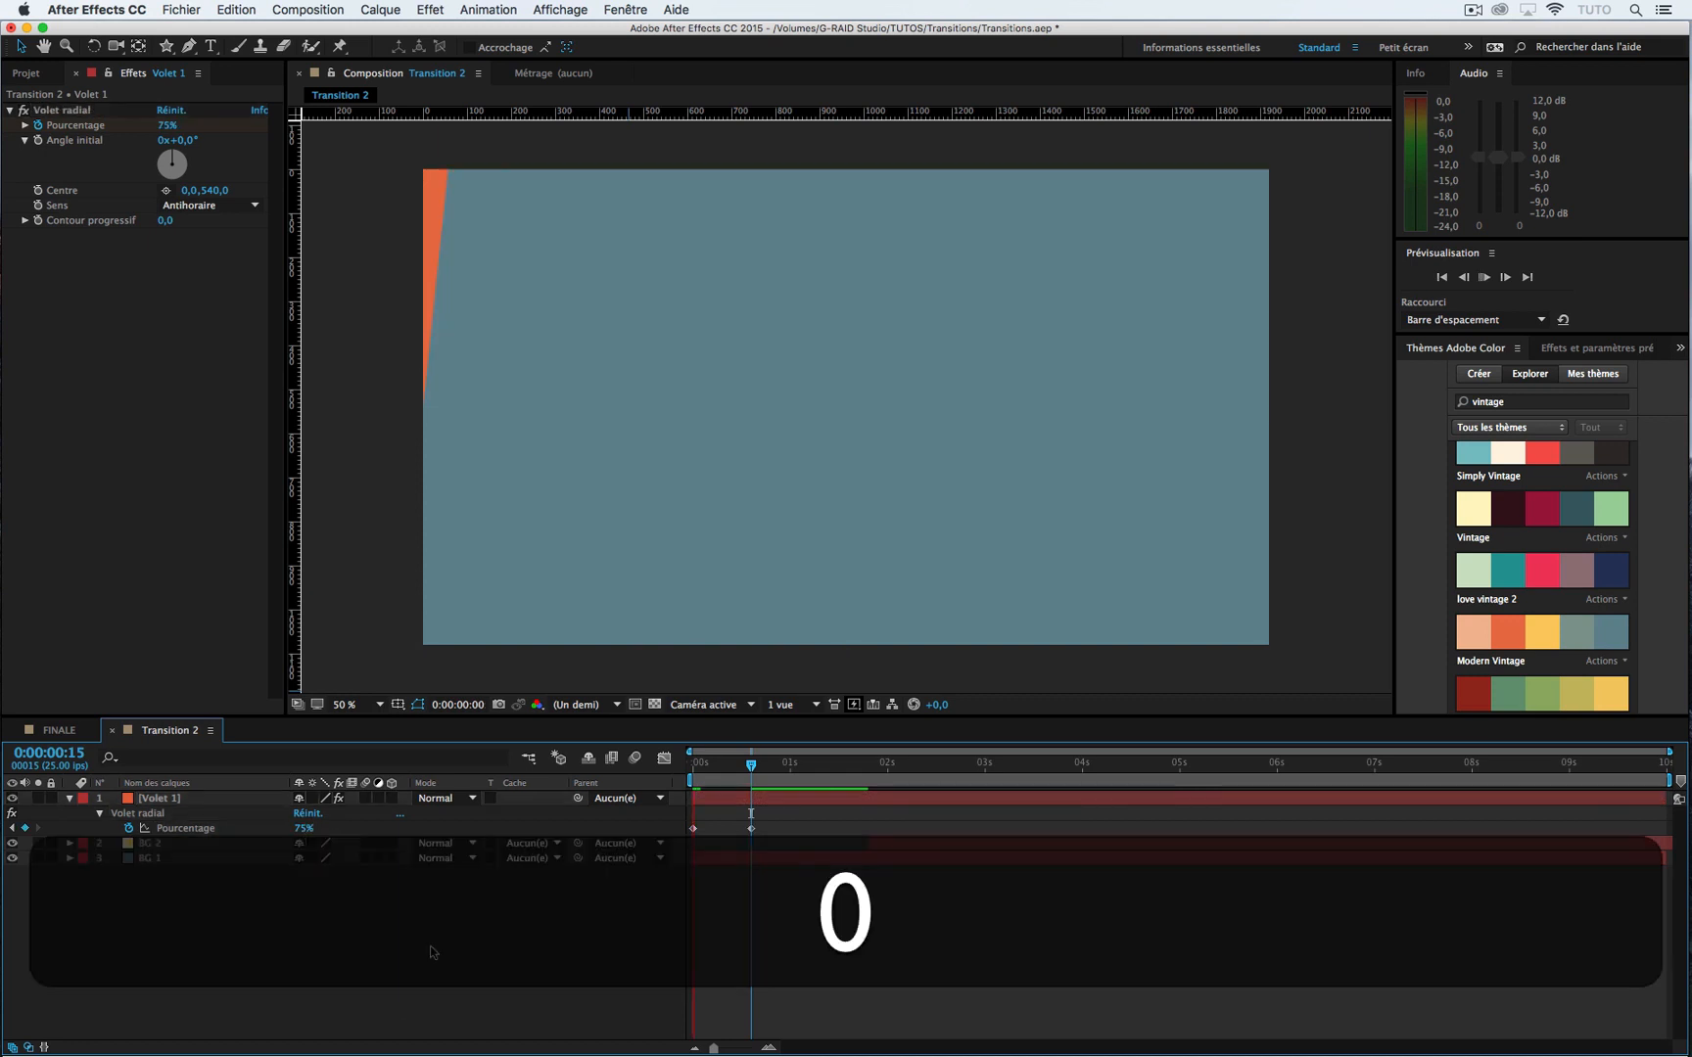
{"action": "key", "text": "space"}
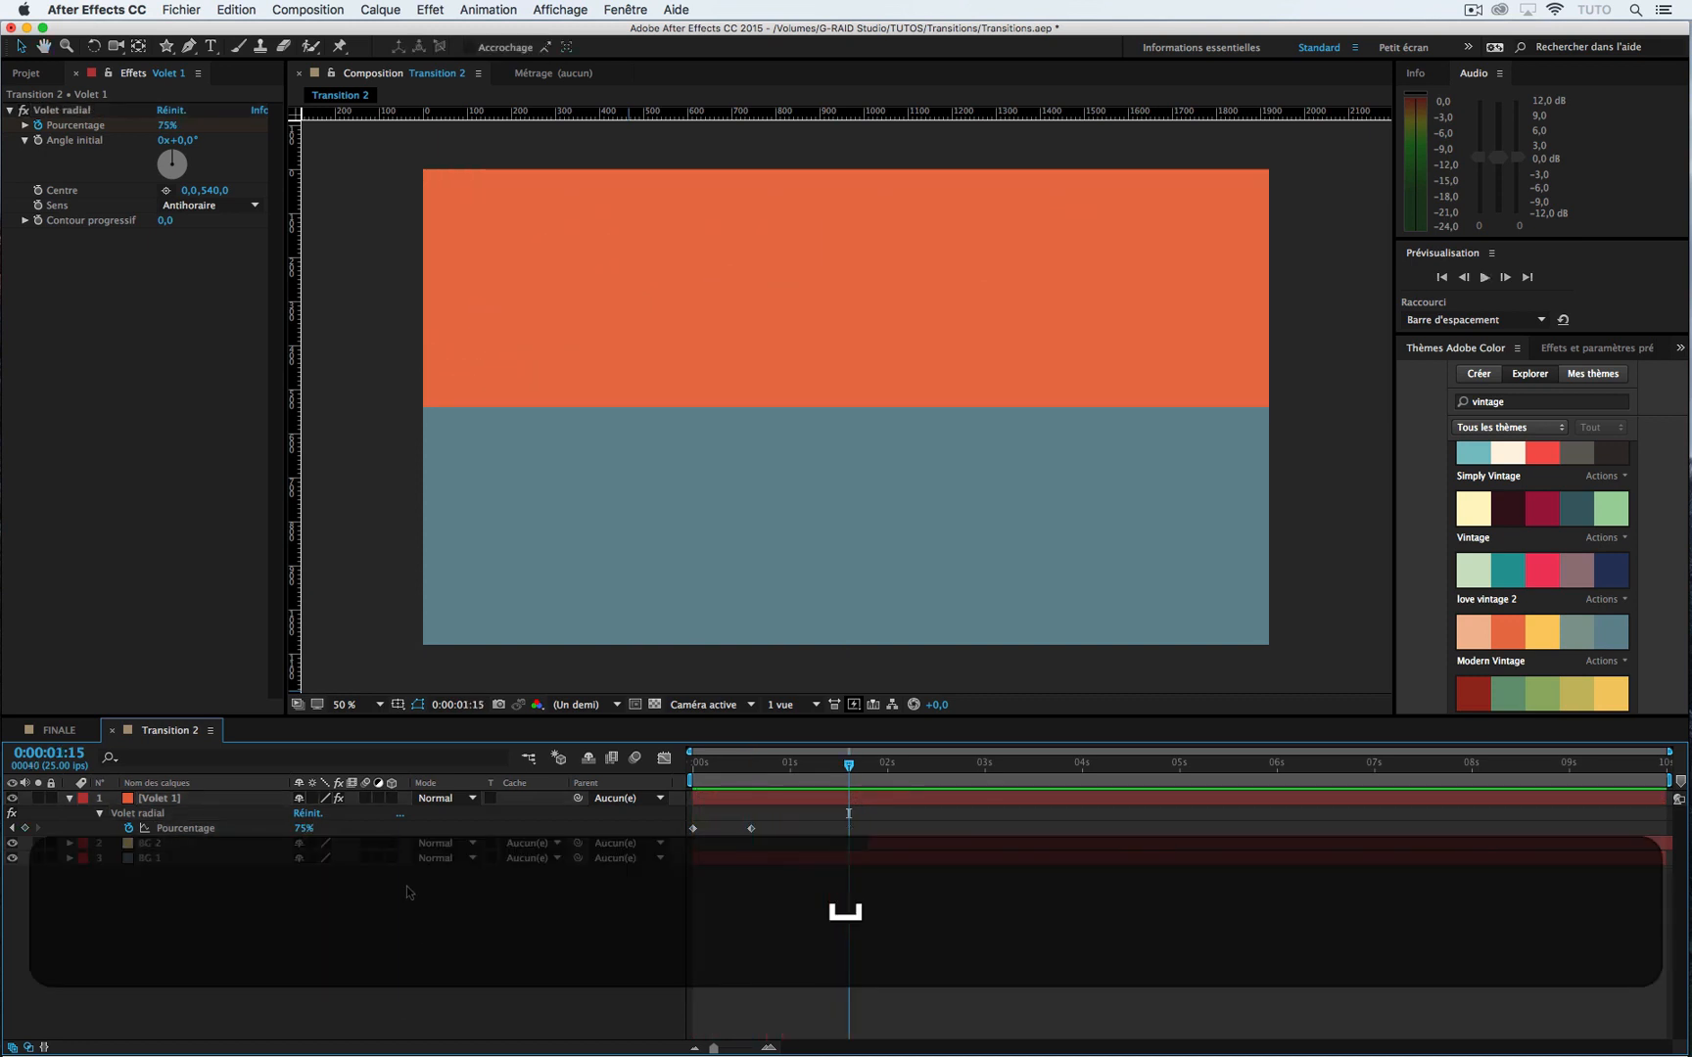
{"action": "left_click", "coordinate": [203, 830]}
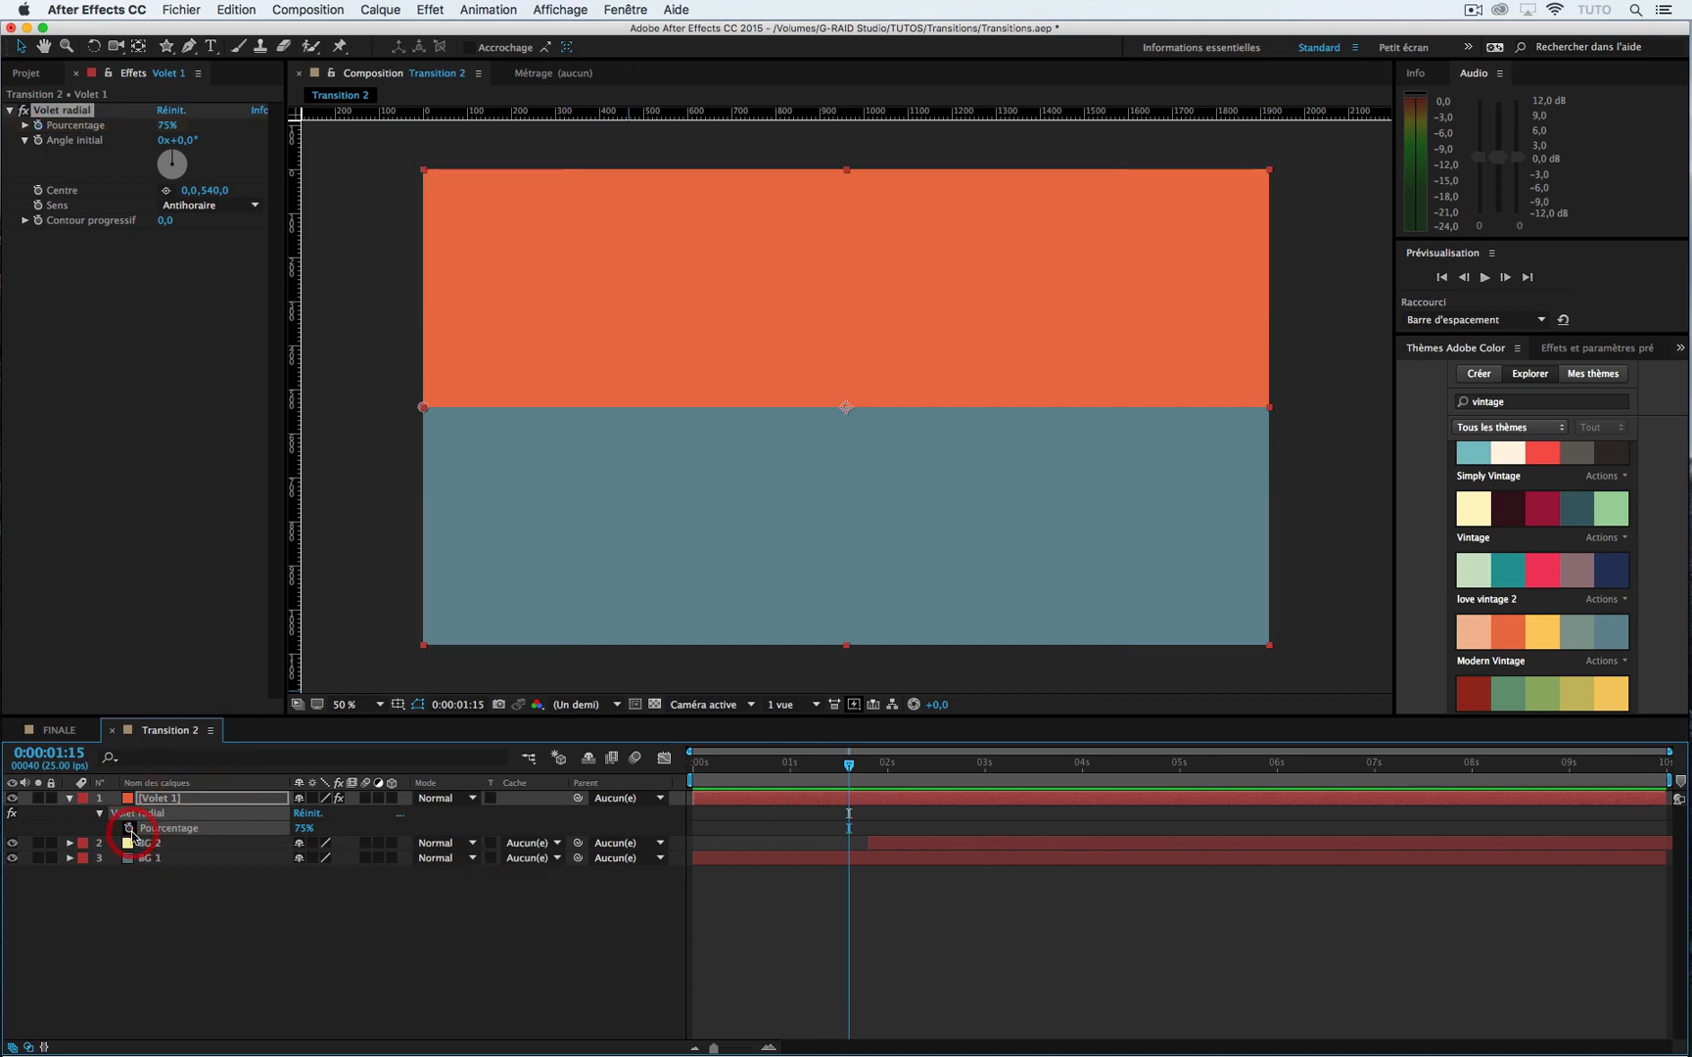
{"action": "key", "text": "super+z"}
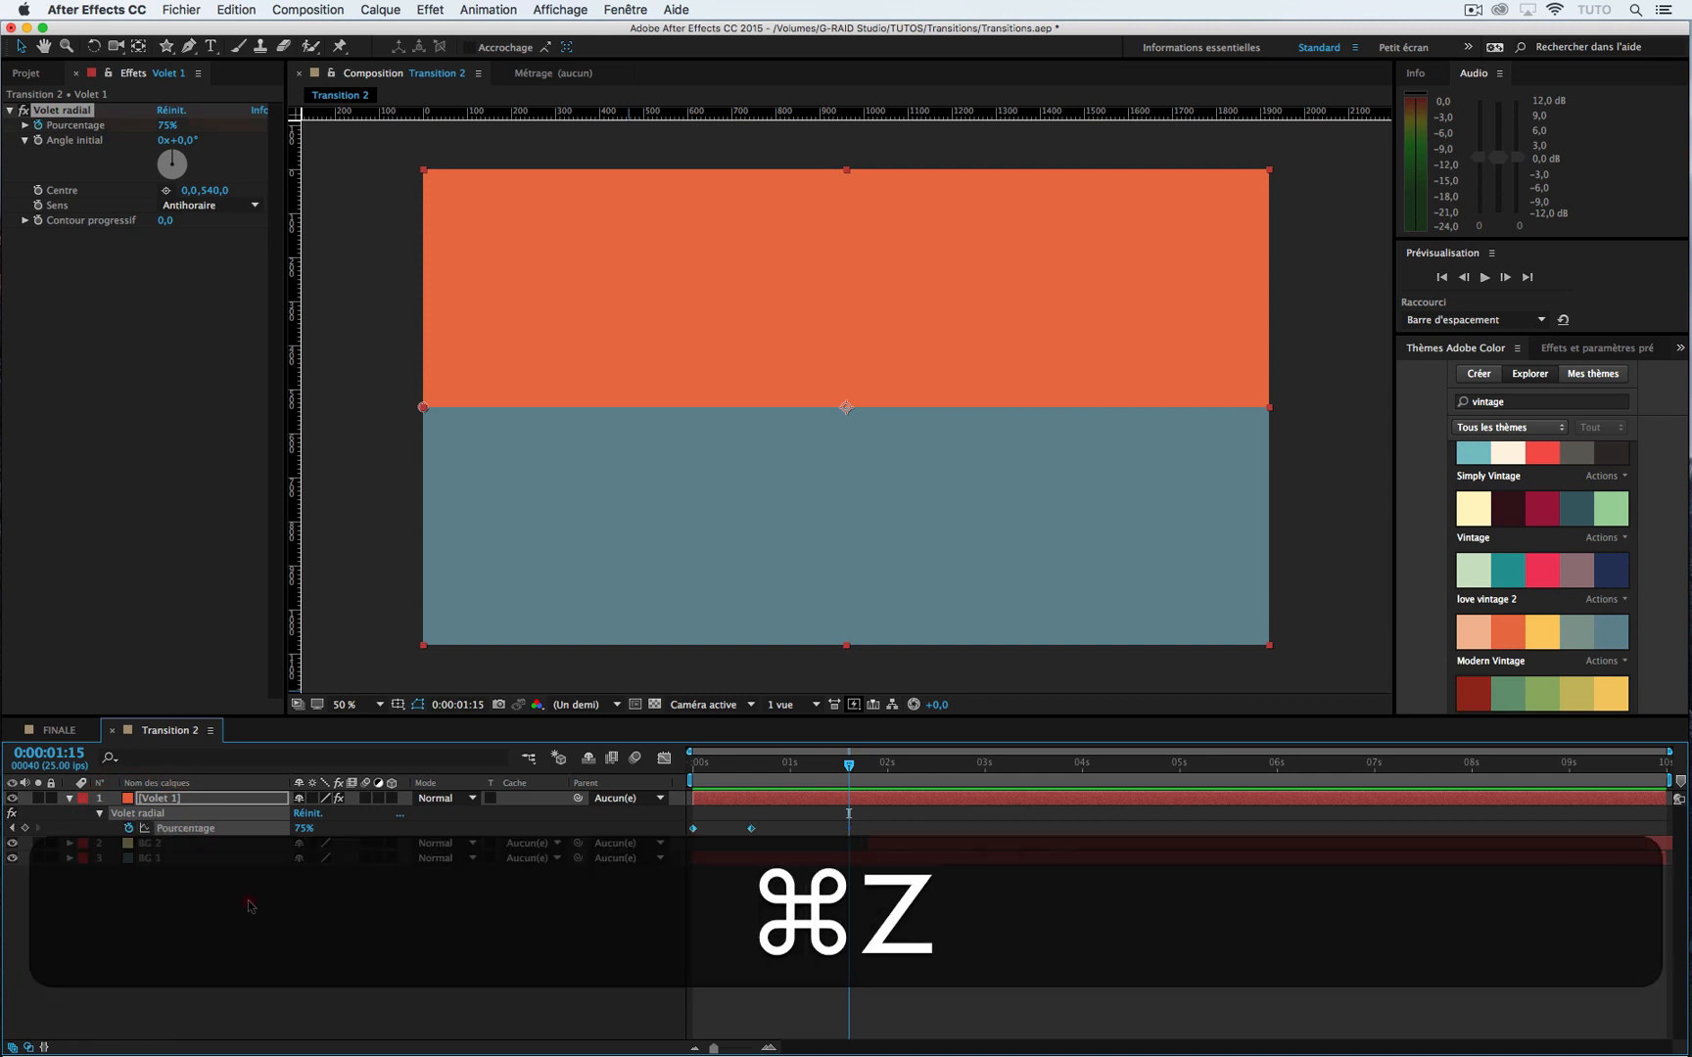
{"action": "left_click", "coordinate": [246, 899]}
Step: Apply Easy Ease to both Pourcentage keyframes of Volet 1
{"action": "left_click", "coordinate": [204, 830]}
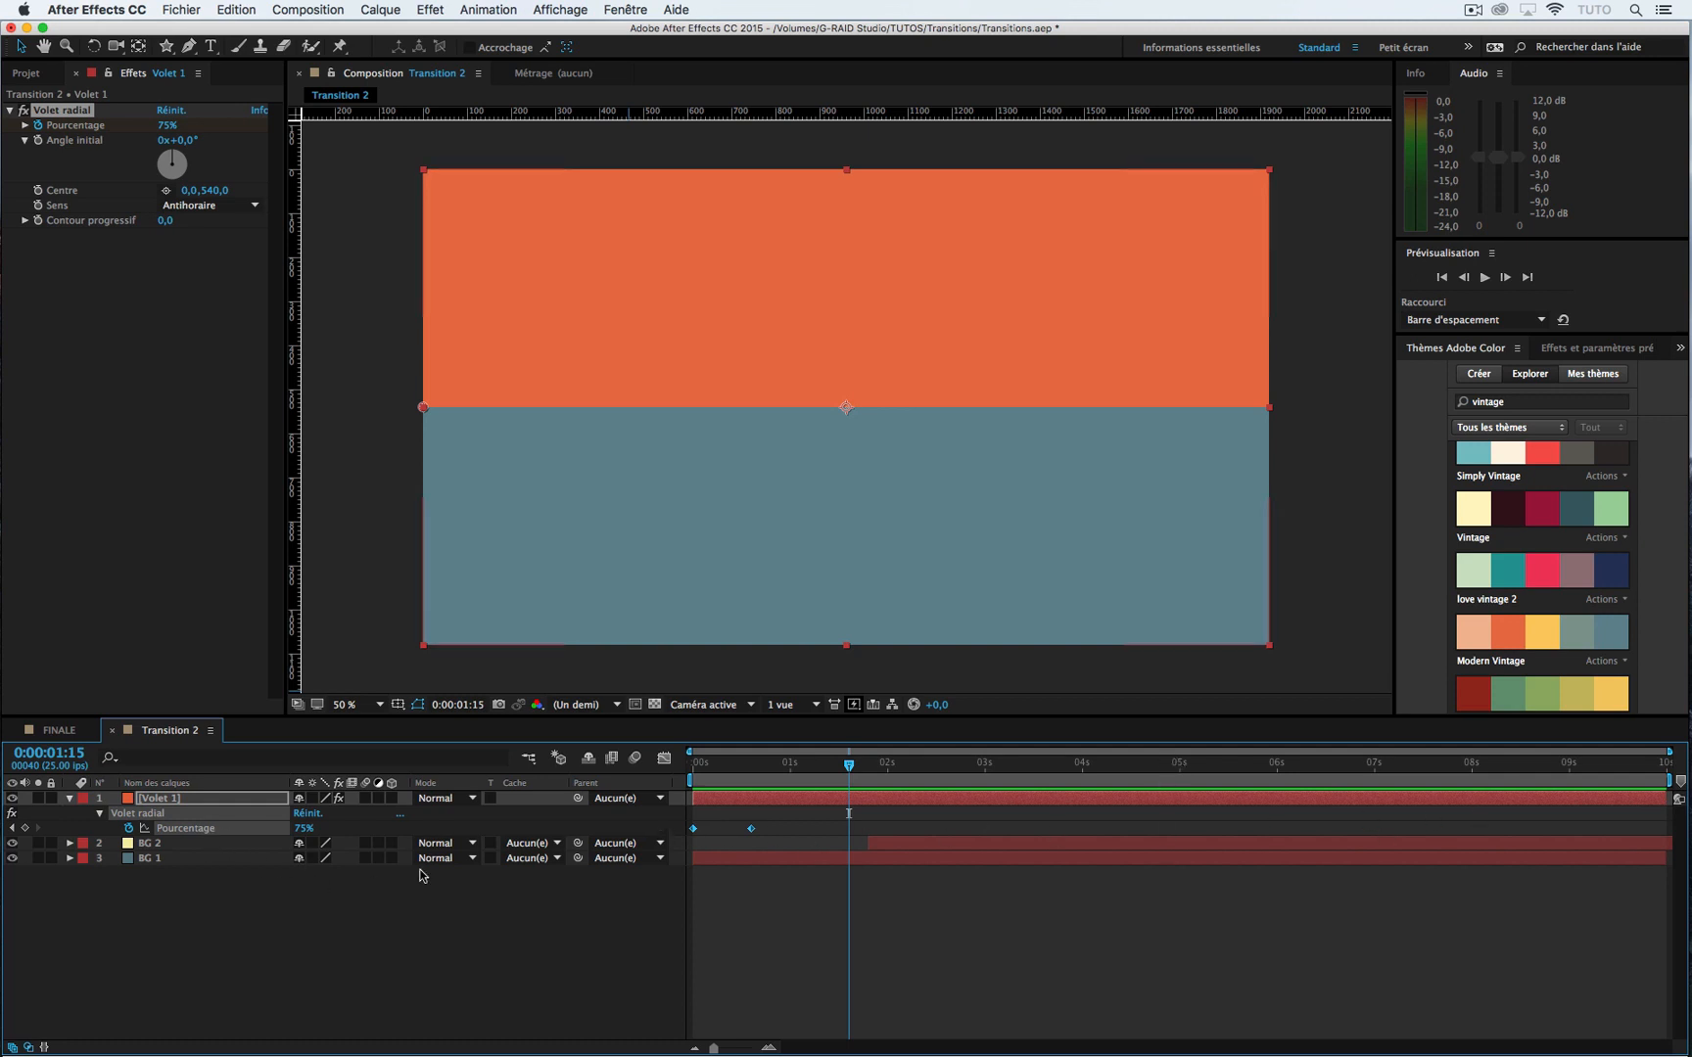
{"action": "left_click_drag", "start_coordinate": [820, 822], "coordinate": [674, 850]}
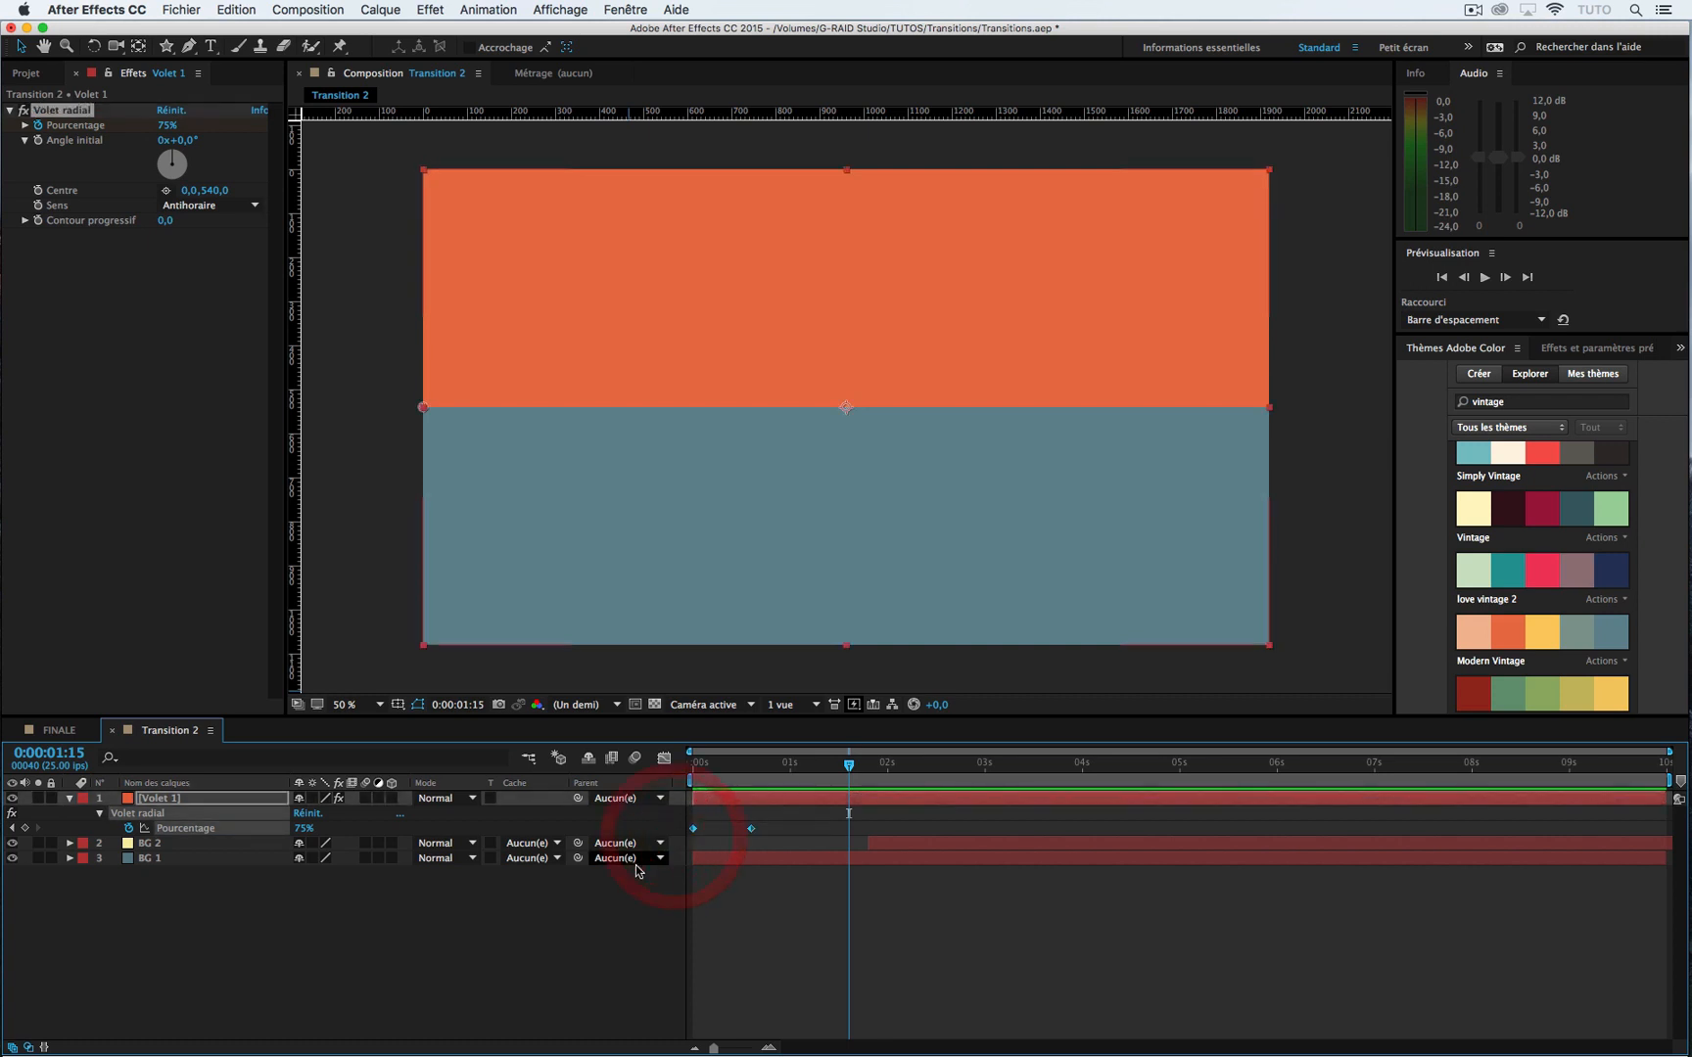
{"action": "key", "text": "F9"}
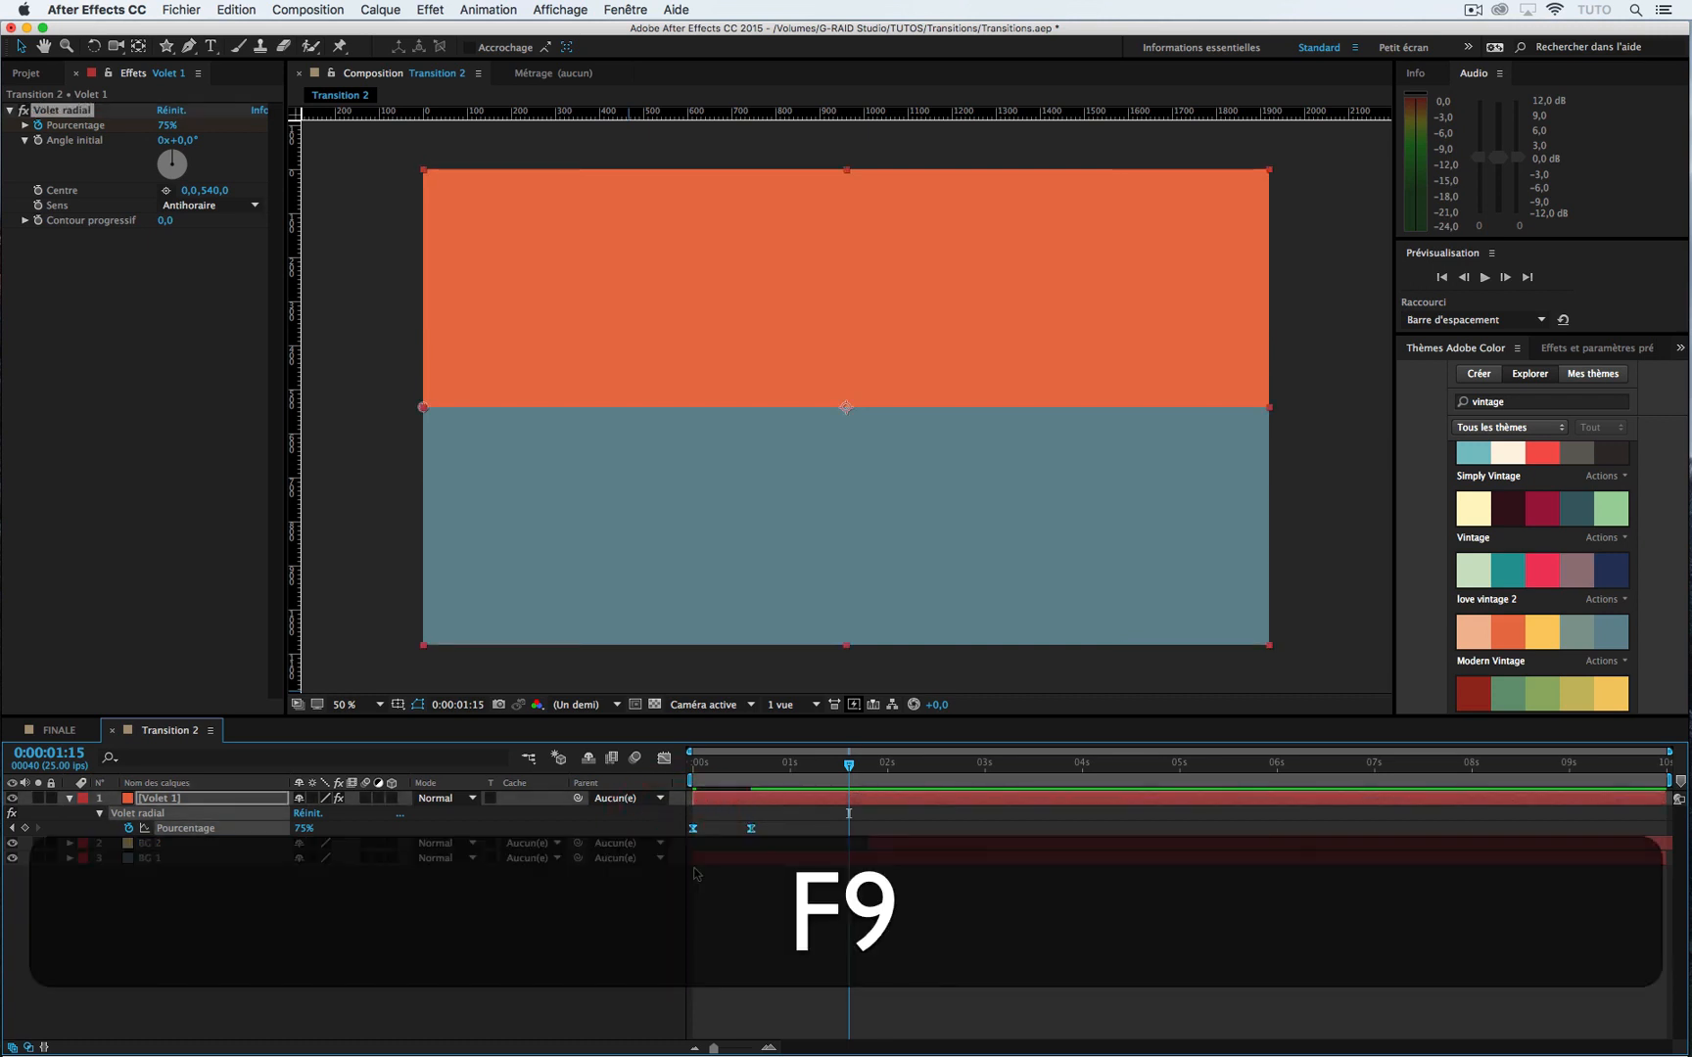
Step: In the speed graph, extend the incoming influence of the last Pourcentage keyframe to 100%, and preview the wipe
{"action": "left_click", "coordinate": [664, 761]}
{"action": "left_click_drag", "start_coordinate": [793, 842], "coordinate": [728, 794]}
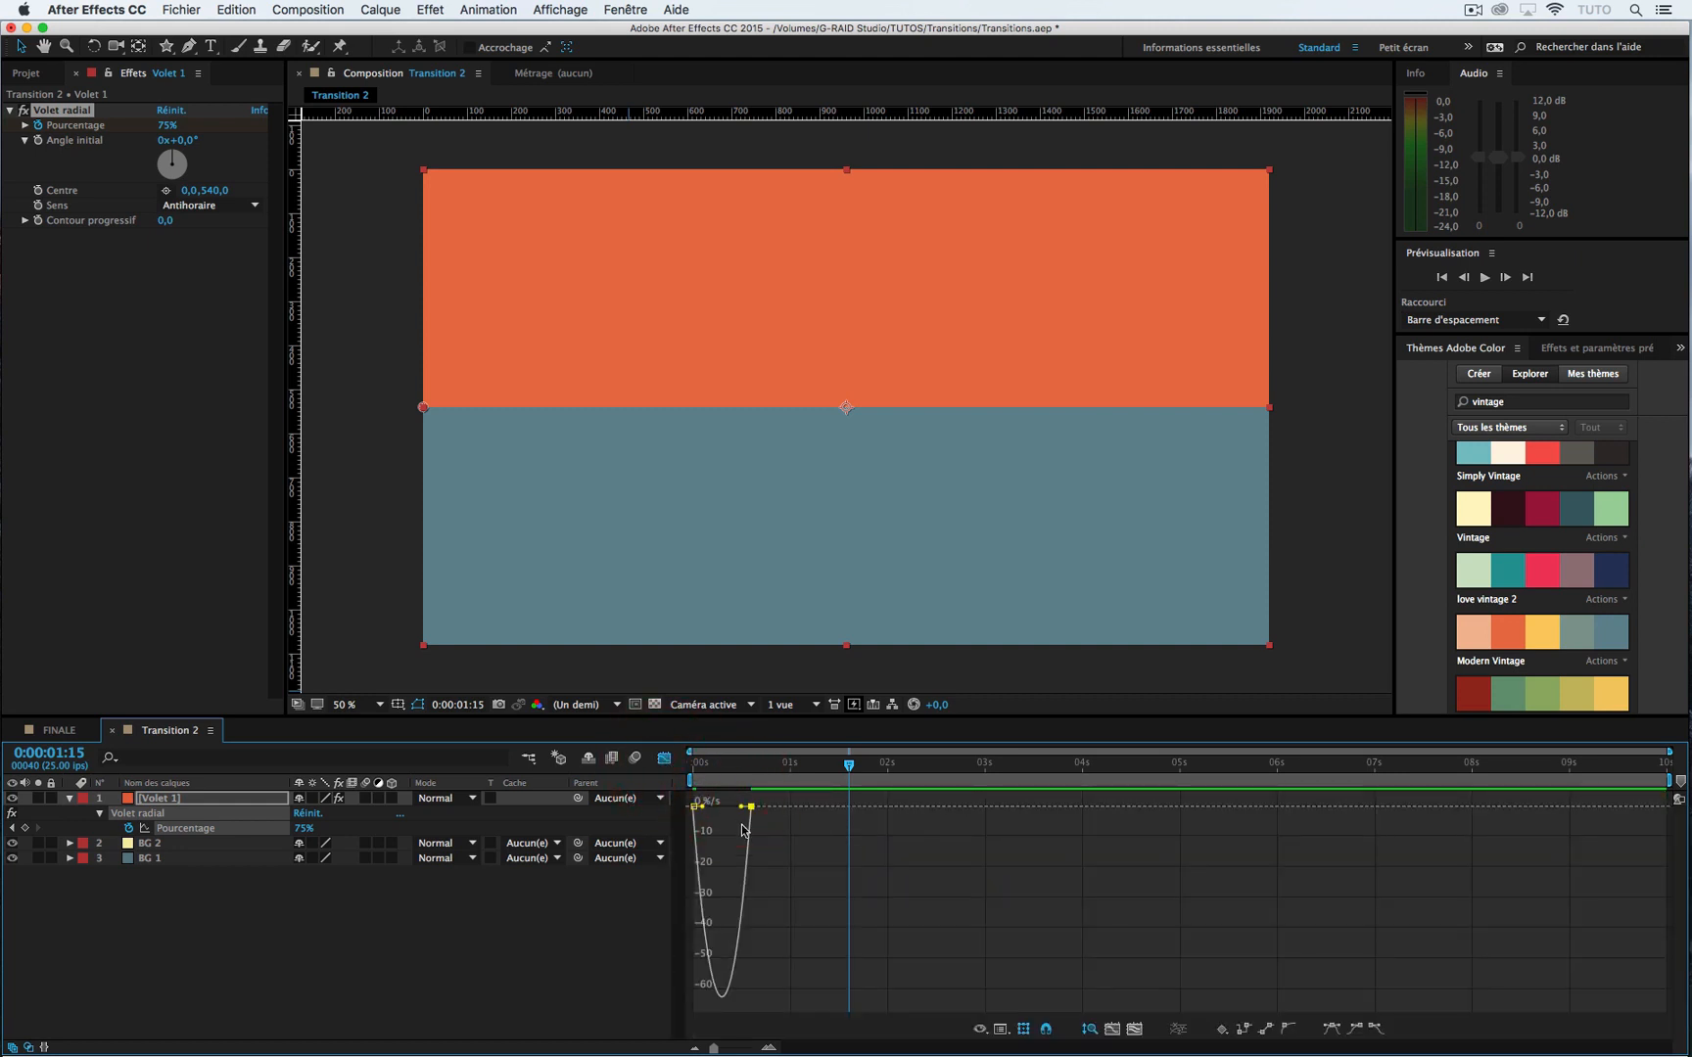
{"action": "left_click", "coordinate": [985, 1030]}
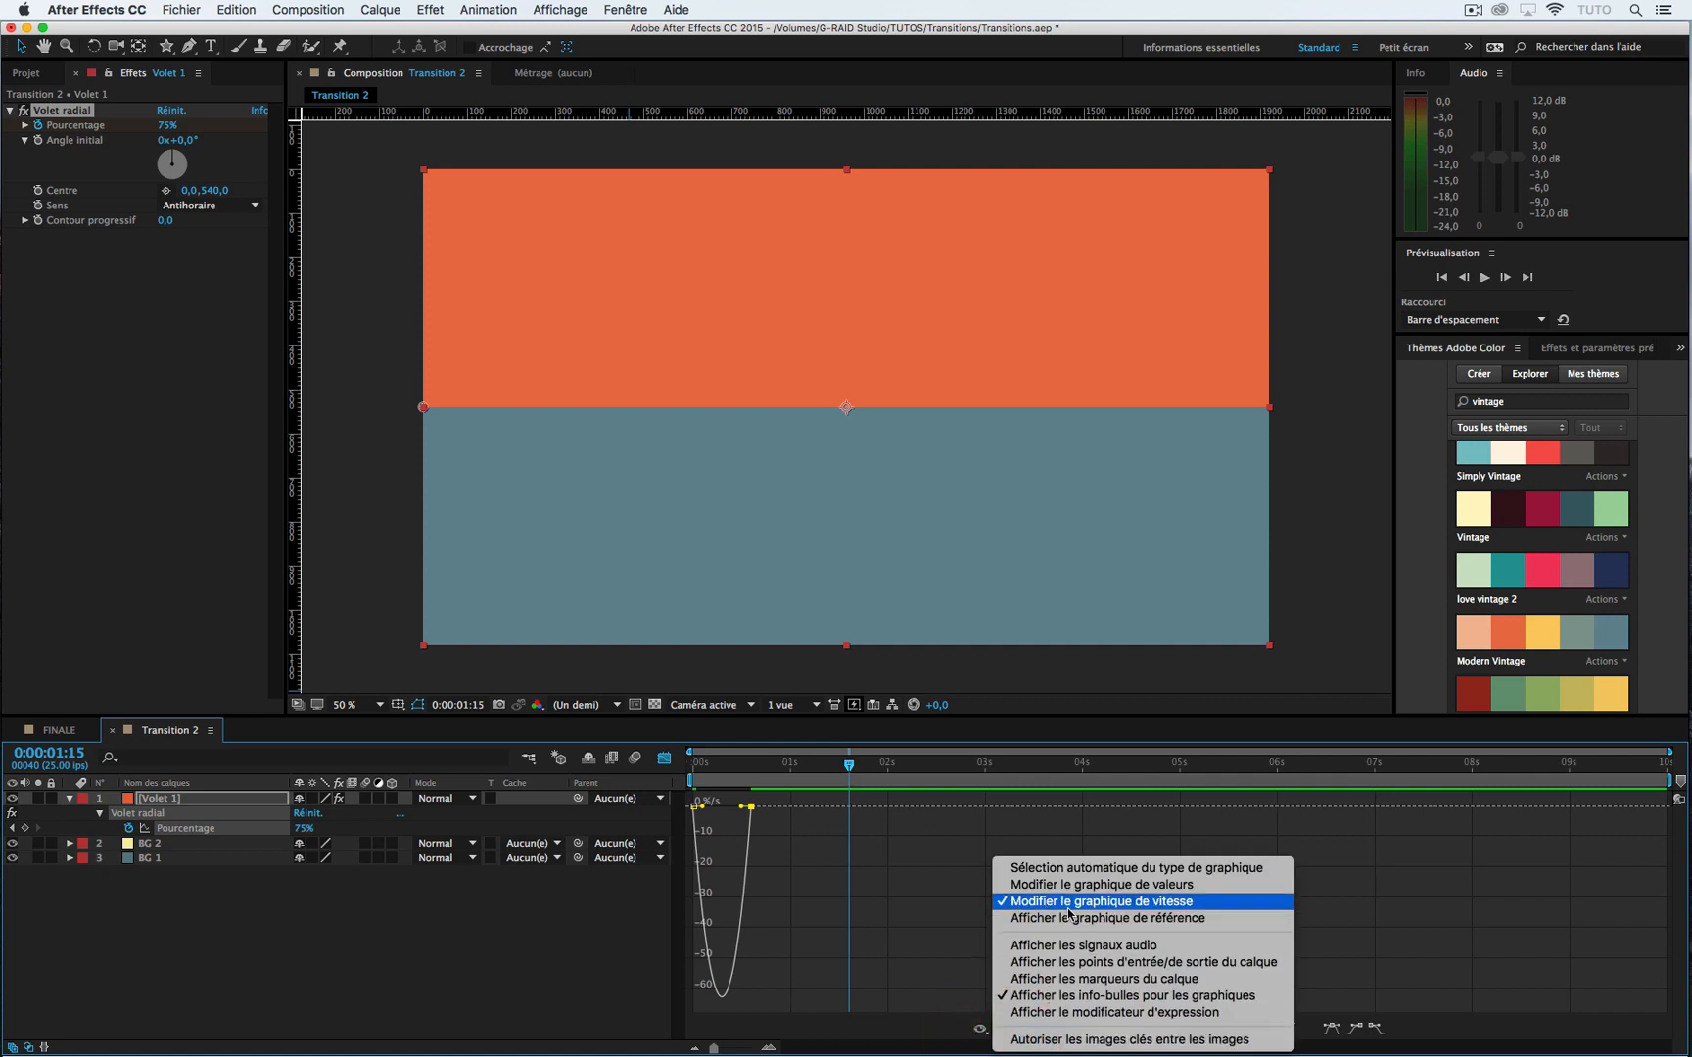
{"action": "left_click", "coordinate": [822, 877]}
{"action": "left_click_drag", "start_coordinate": [814, 864], "coordinate": [721, 806]}
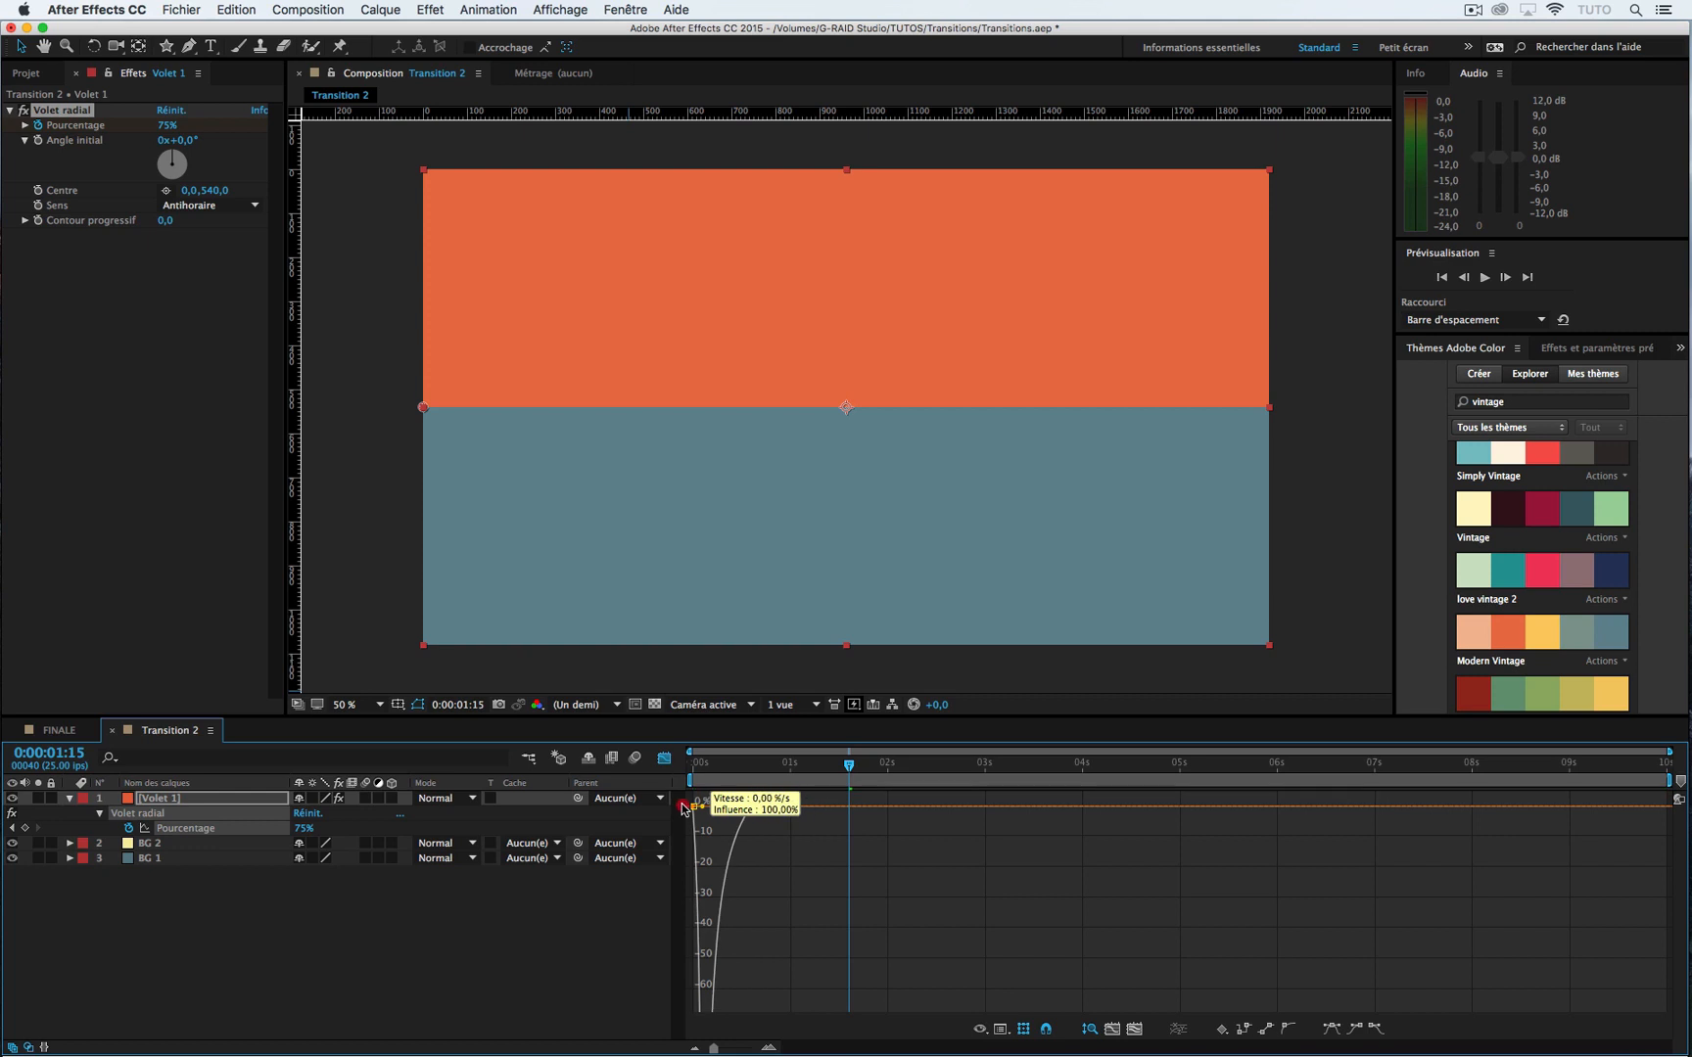
{"action": "key", "text": "0"}
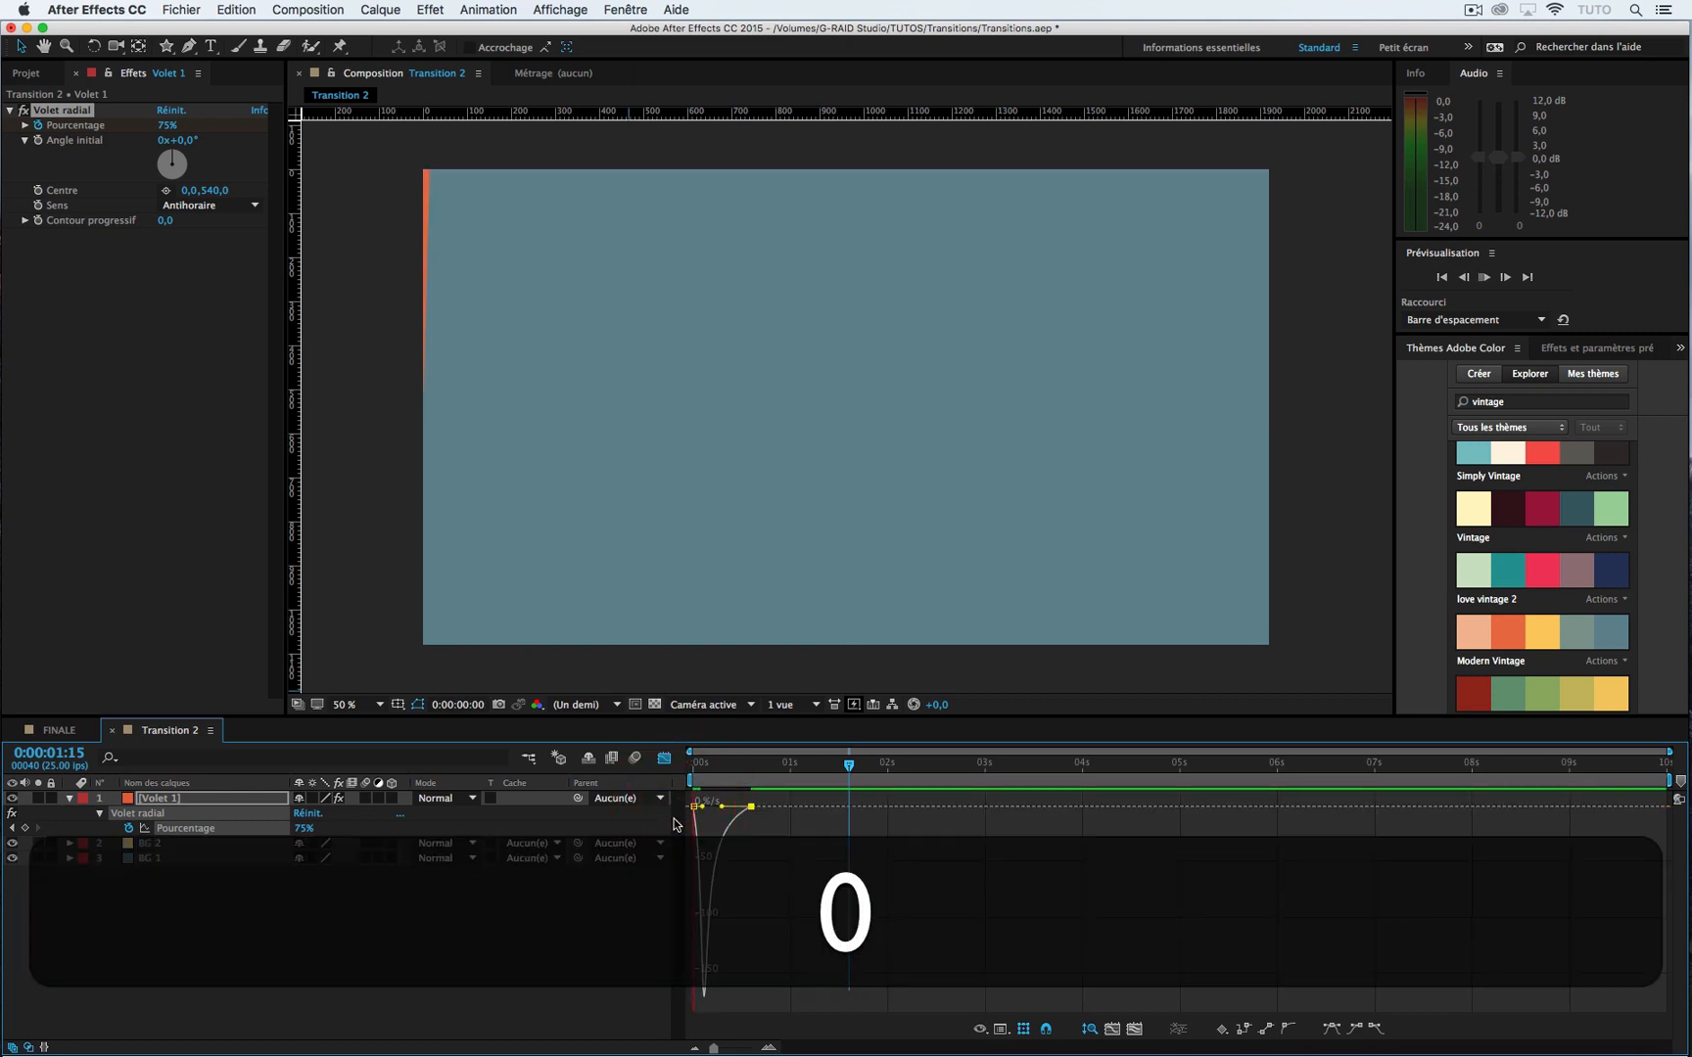
{"action": "key", "text": "0"}
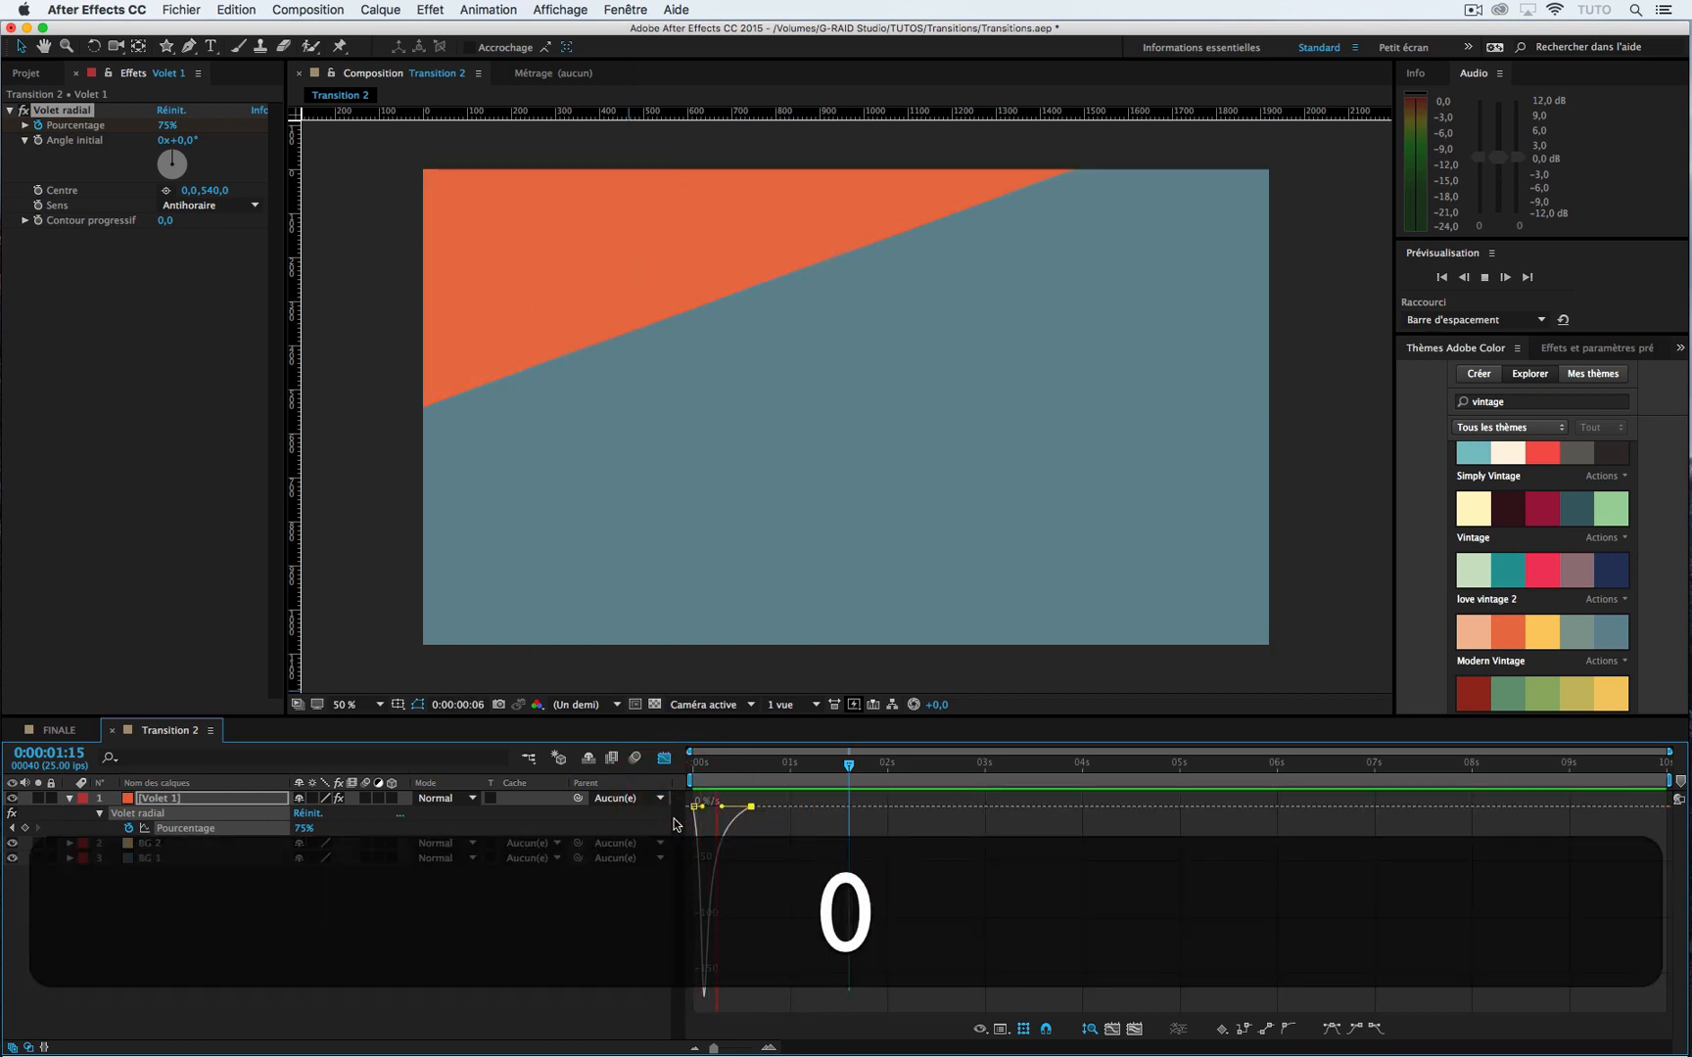
{"action": "key", "text": "space"}
{"action": "left_click", "coordinate": [669, 763]}
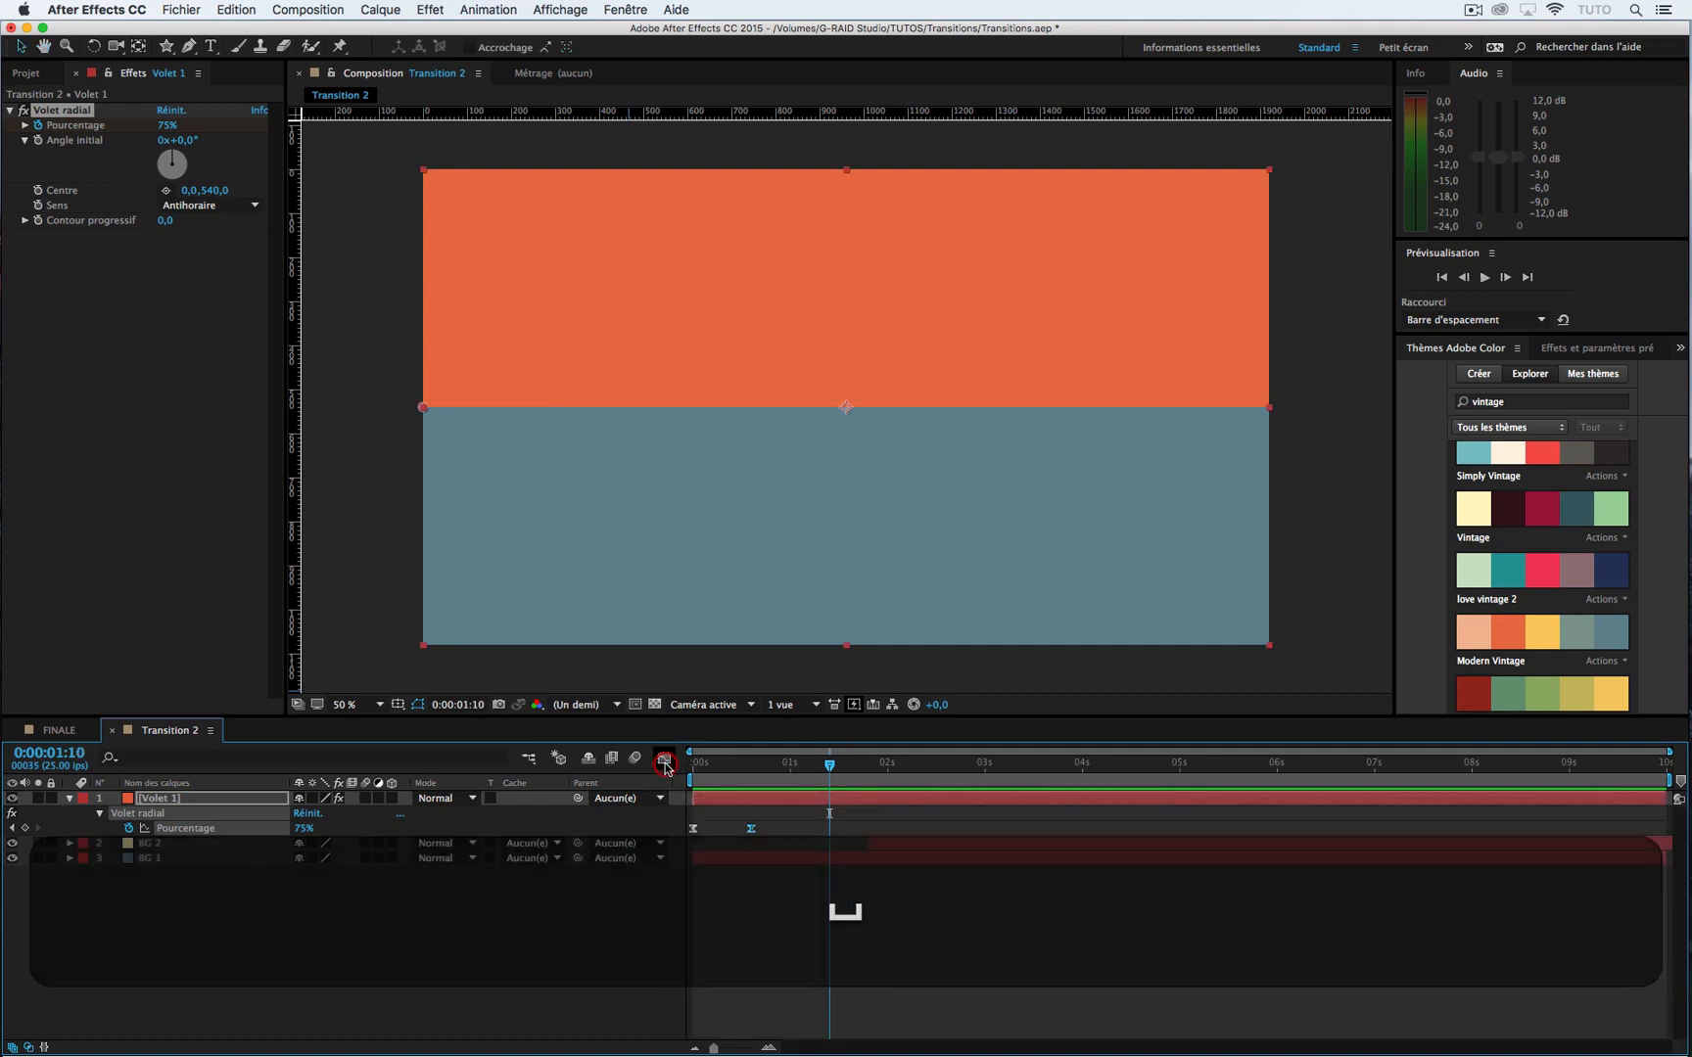
Step: Replay the eased wipe from the first frame of the composition
{"action": "key", "text": "Home"}
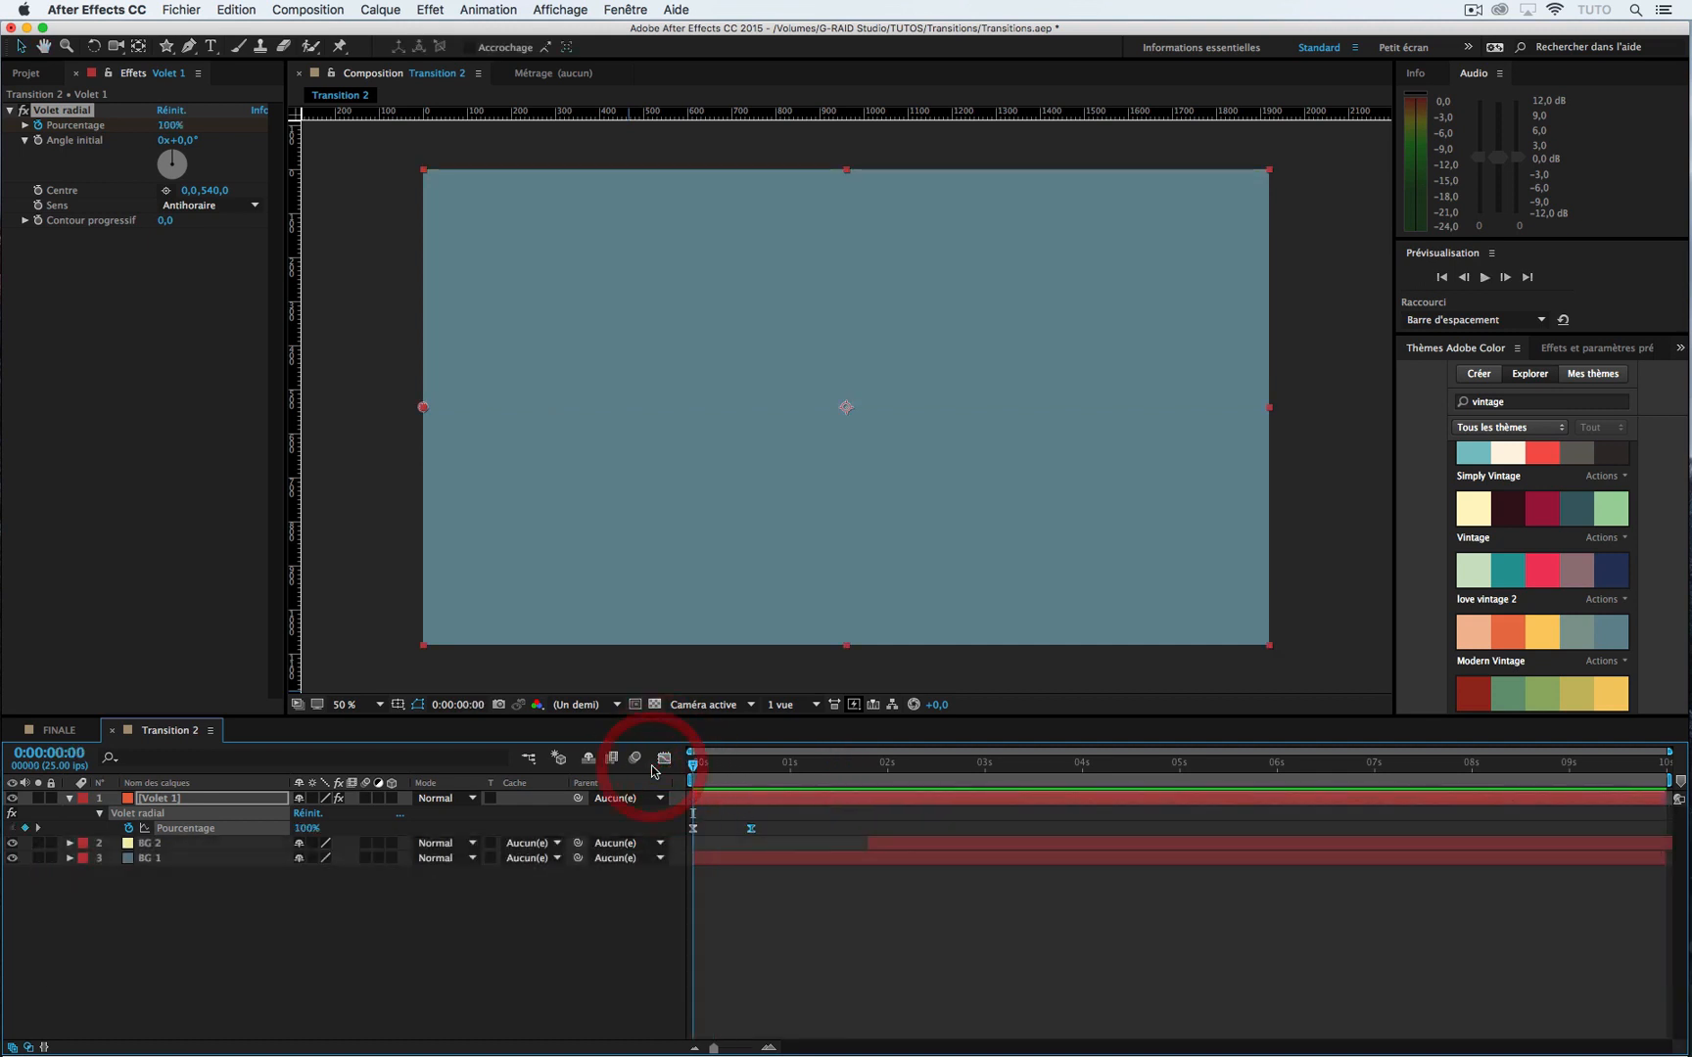
{"action": "key", "text": "0"}
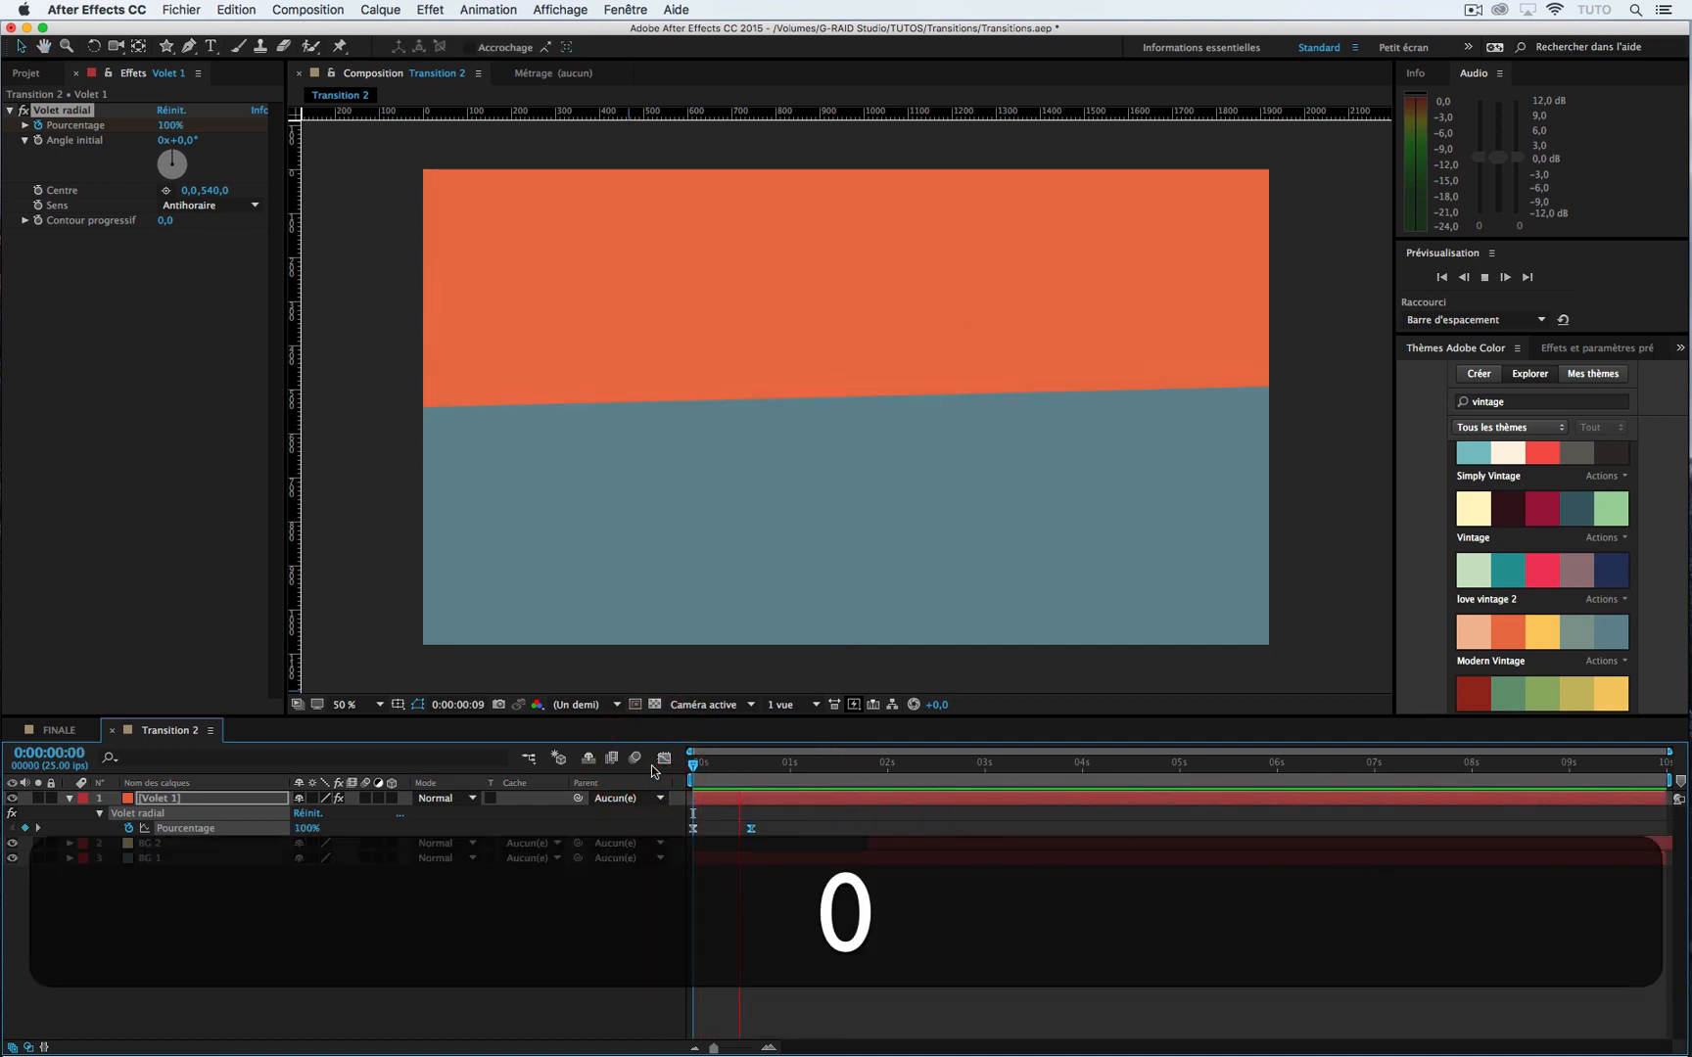
{"action": "key", "text": "space"}
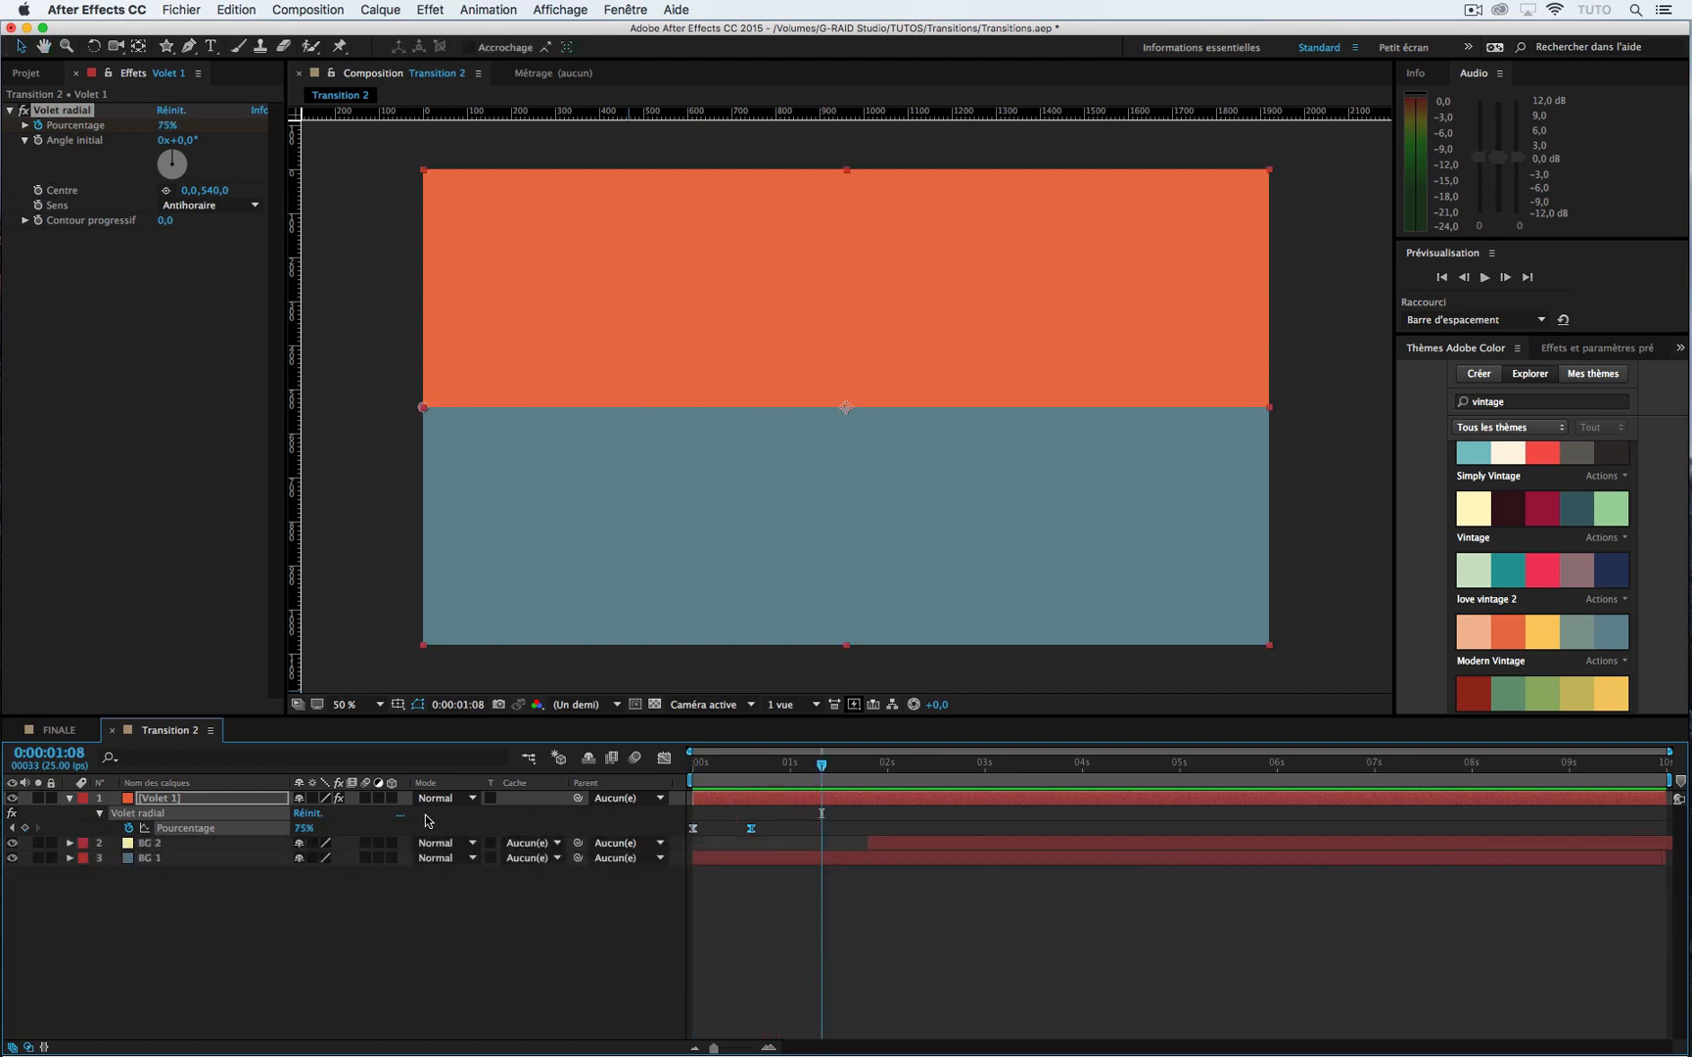
Step: Duplicate the Volet 1 layer and rename the copy "Volet 2"
{"action": "left_click", "coordinate": [239, 797]}
{"action": "key", "text": "super+d"}
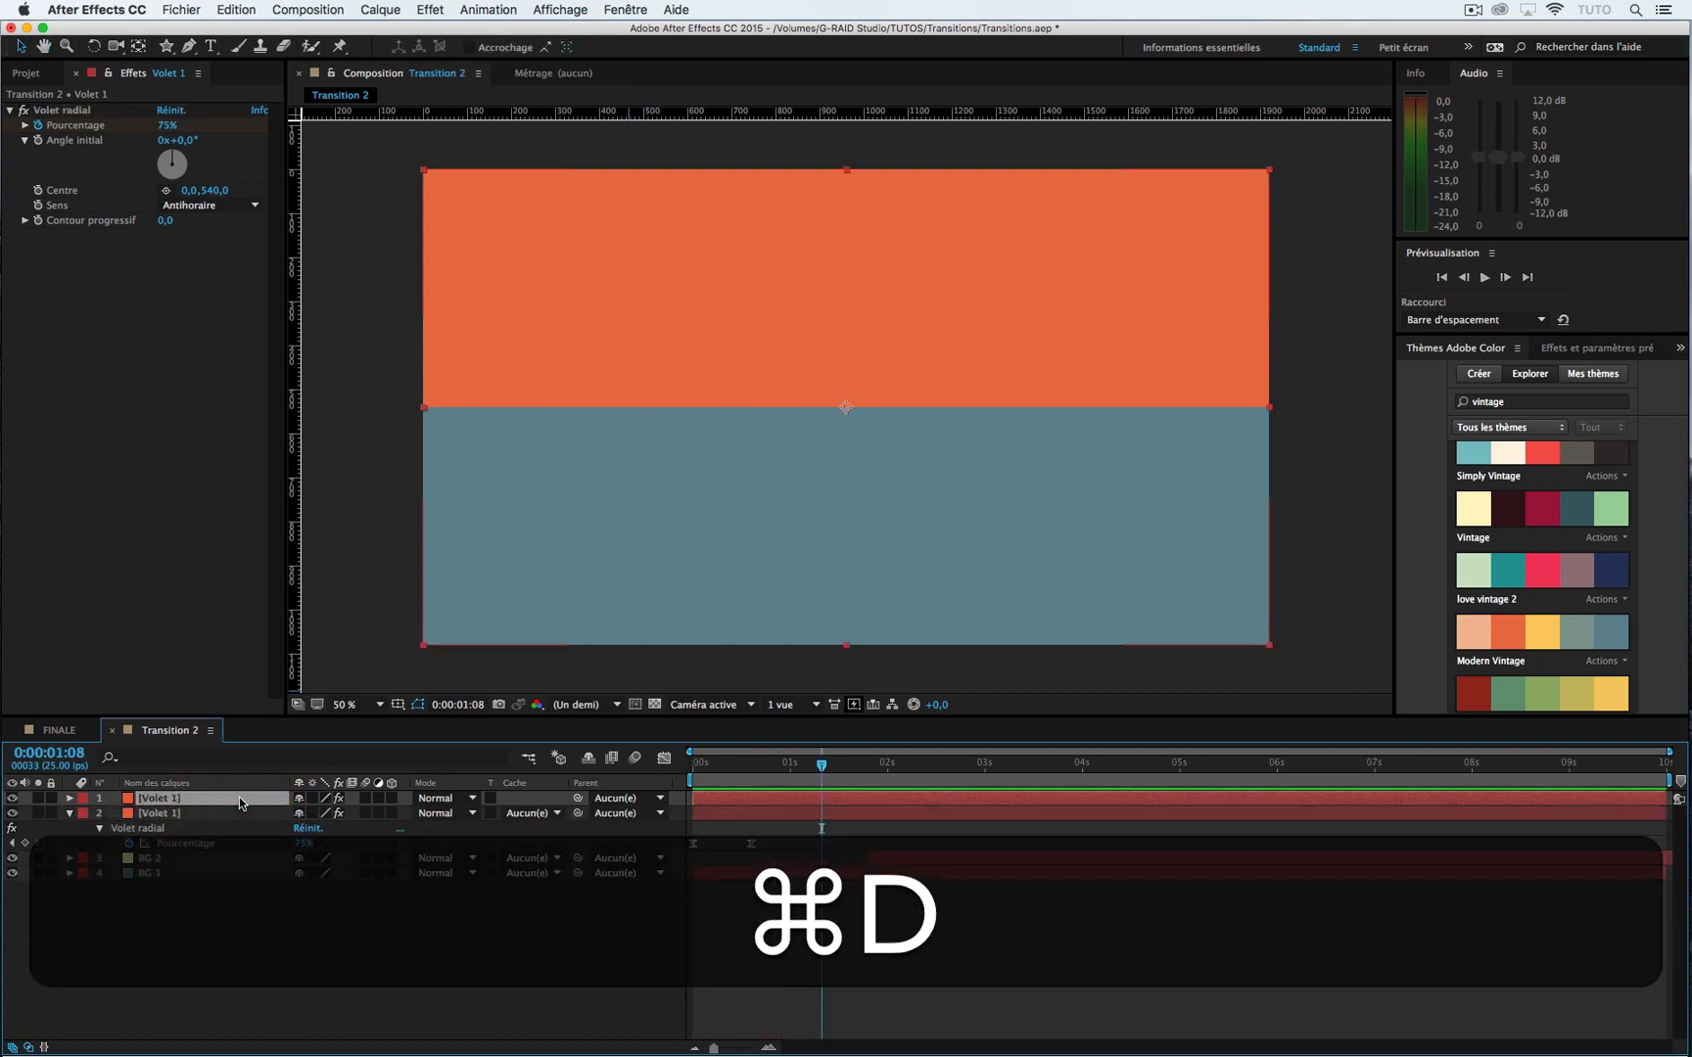
{"action": "key", "text": "Return"}
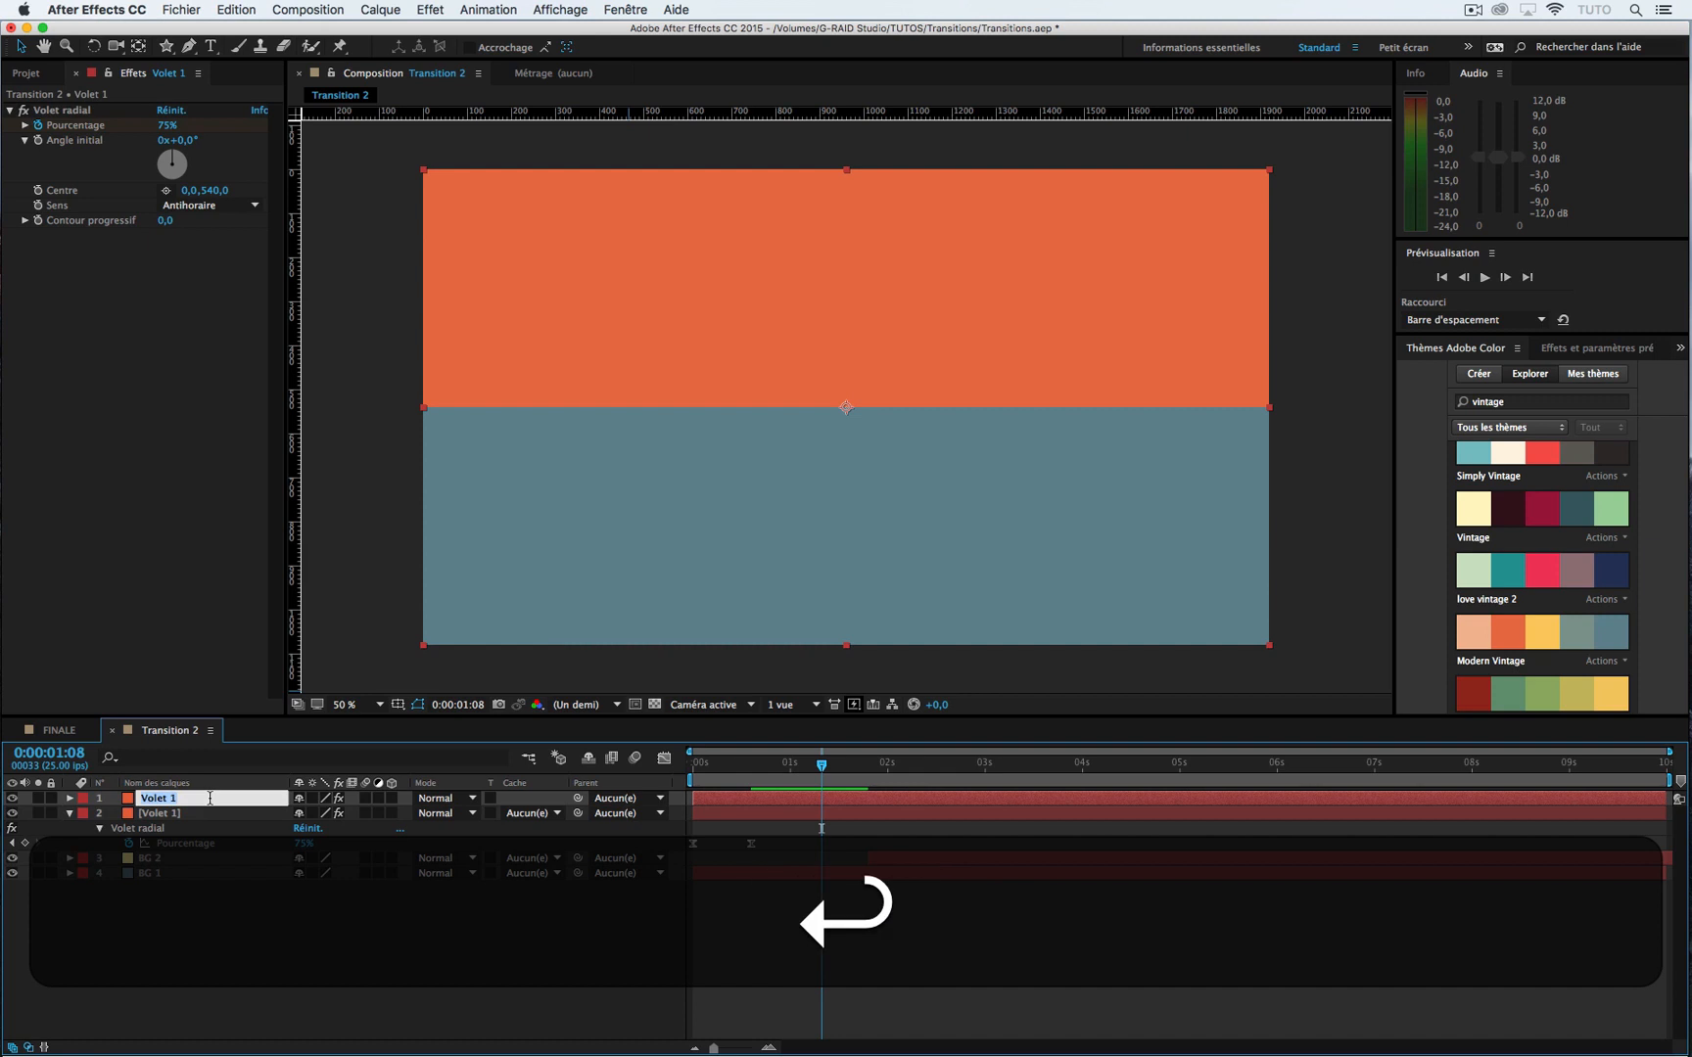
{"action": "type", "text": "Volet 2"}
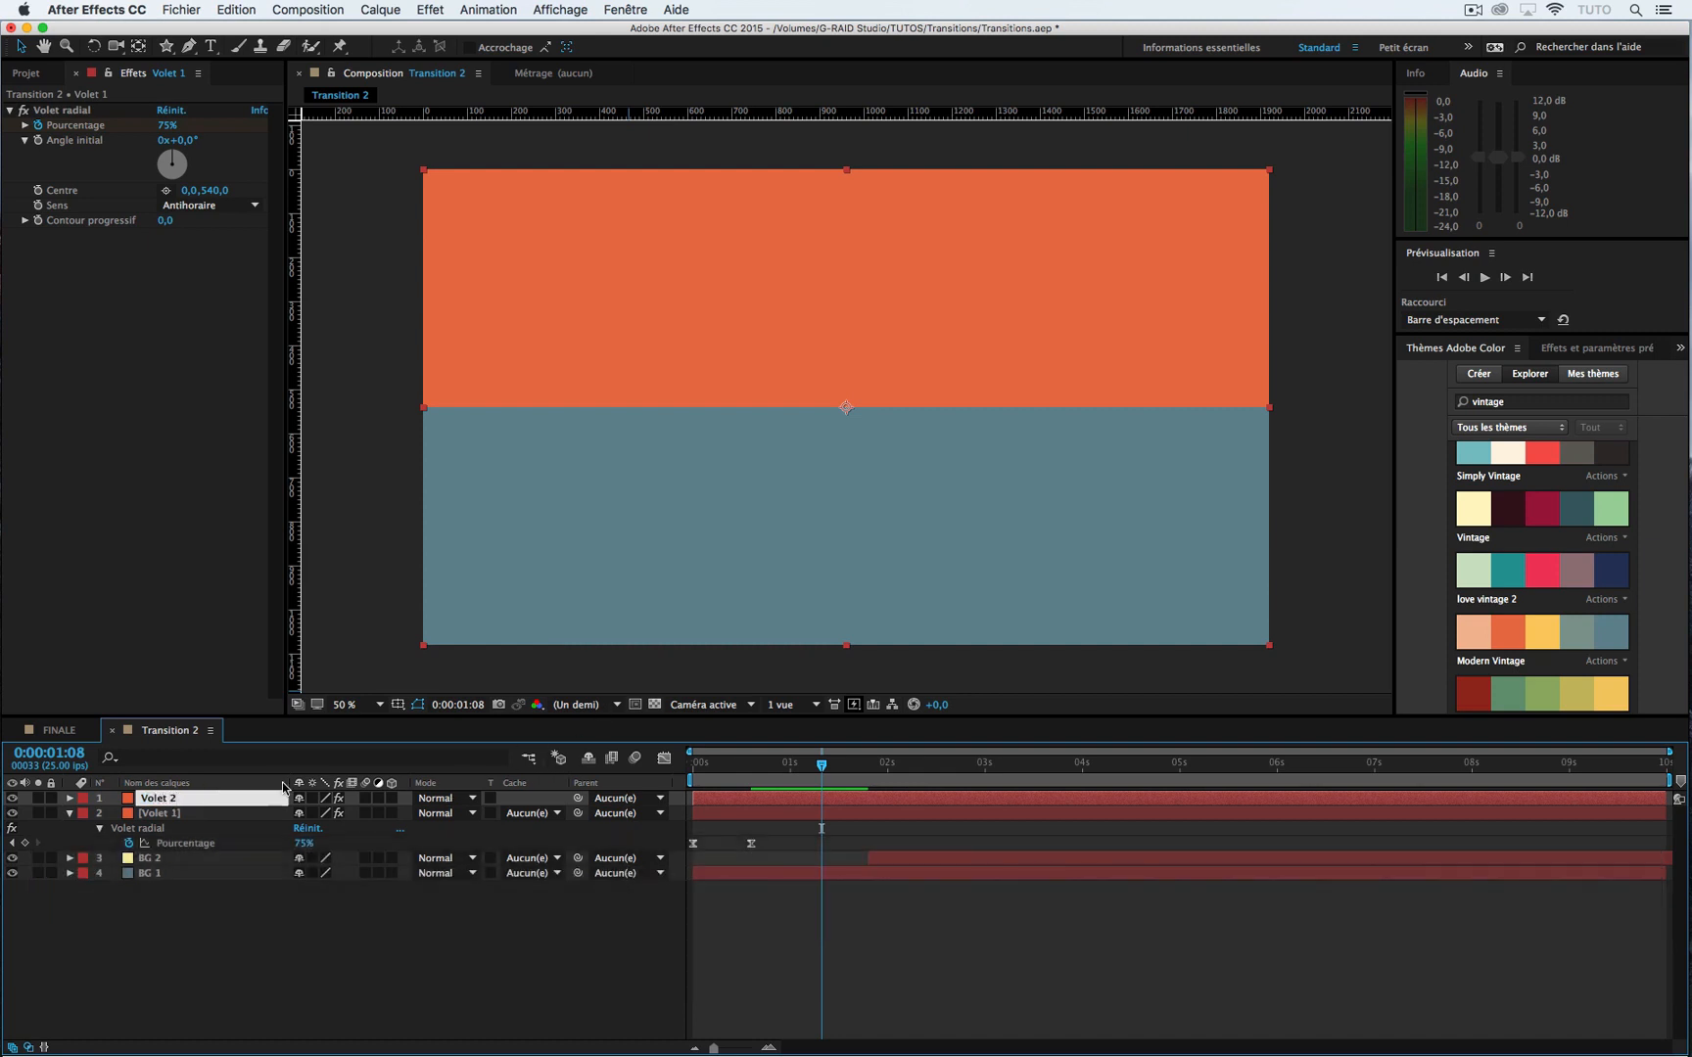
Step: Recolour the Volet 2 solid with the yellow sampled from the Modern Vintage theme, as a new solid
{"action": "key", "text": "shift+super+y"}
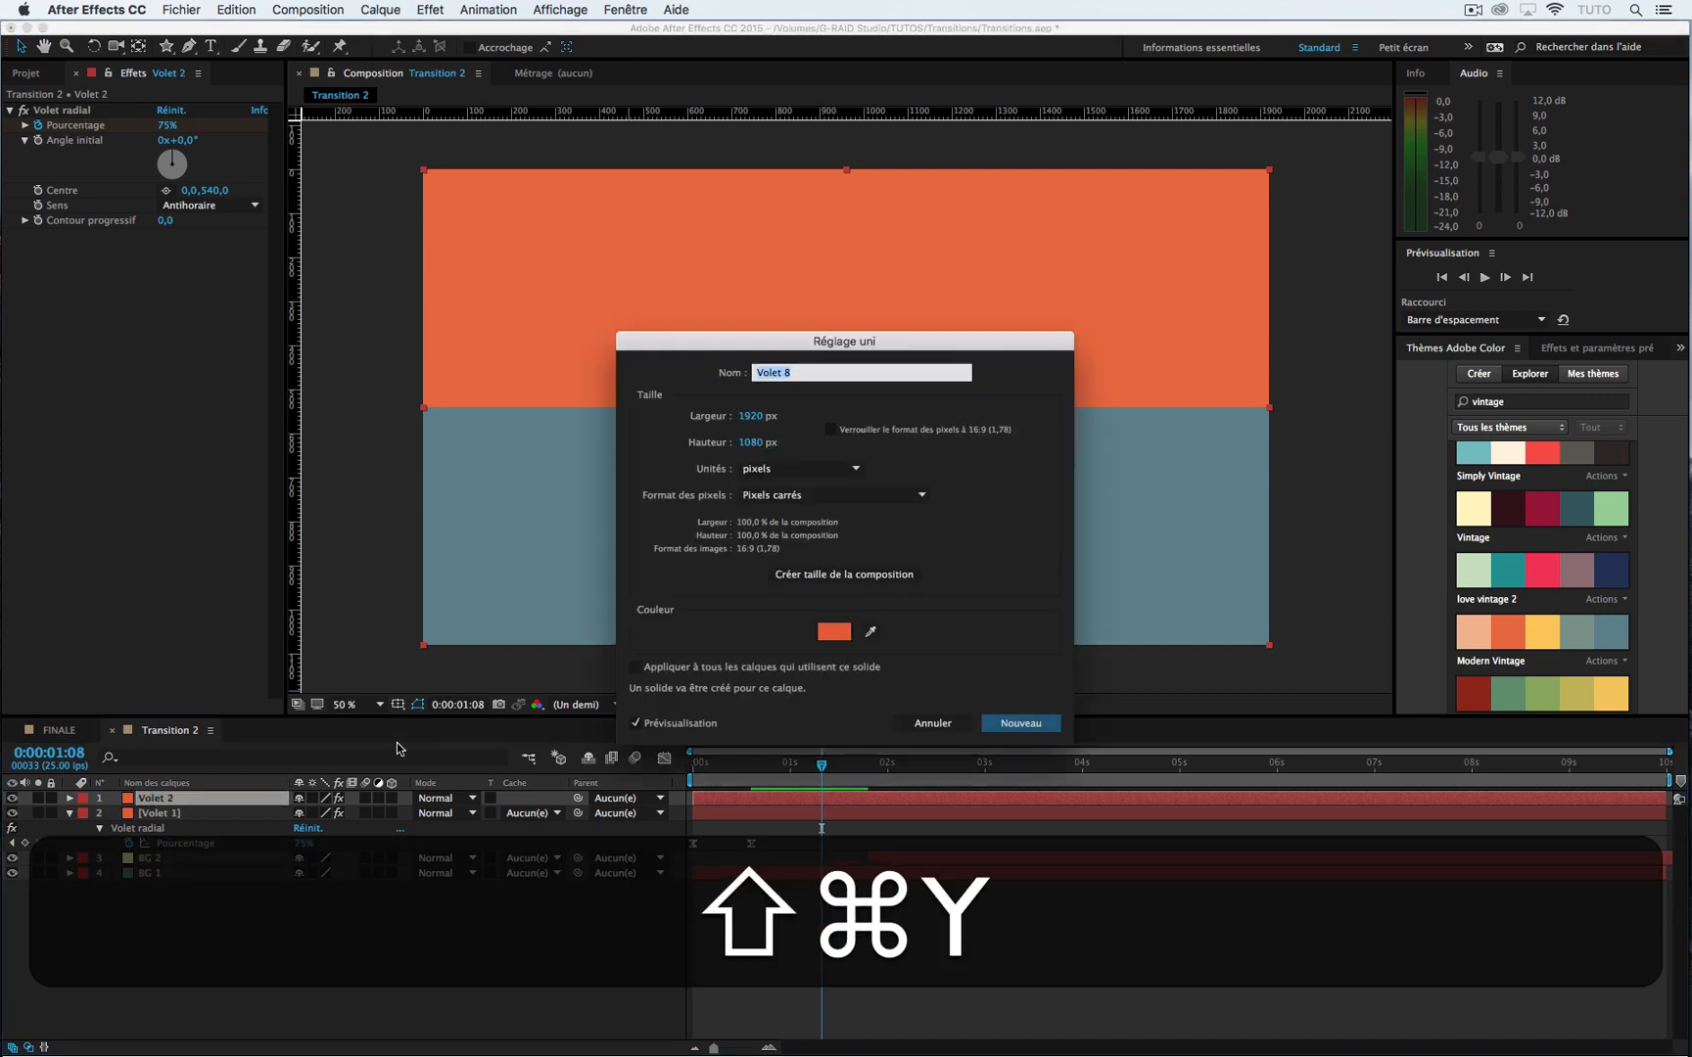
{"action": "left_click", "coordinate": [870, 632]}
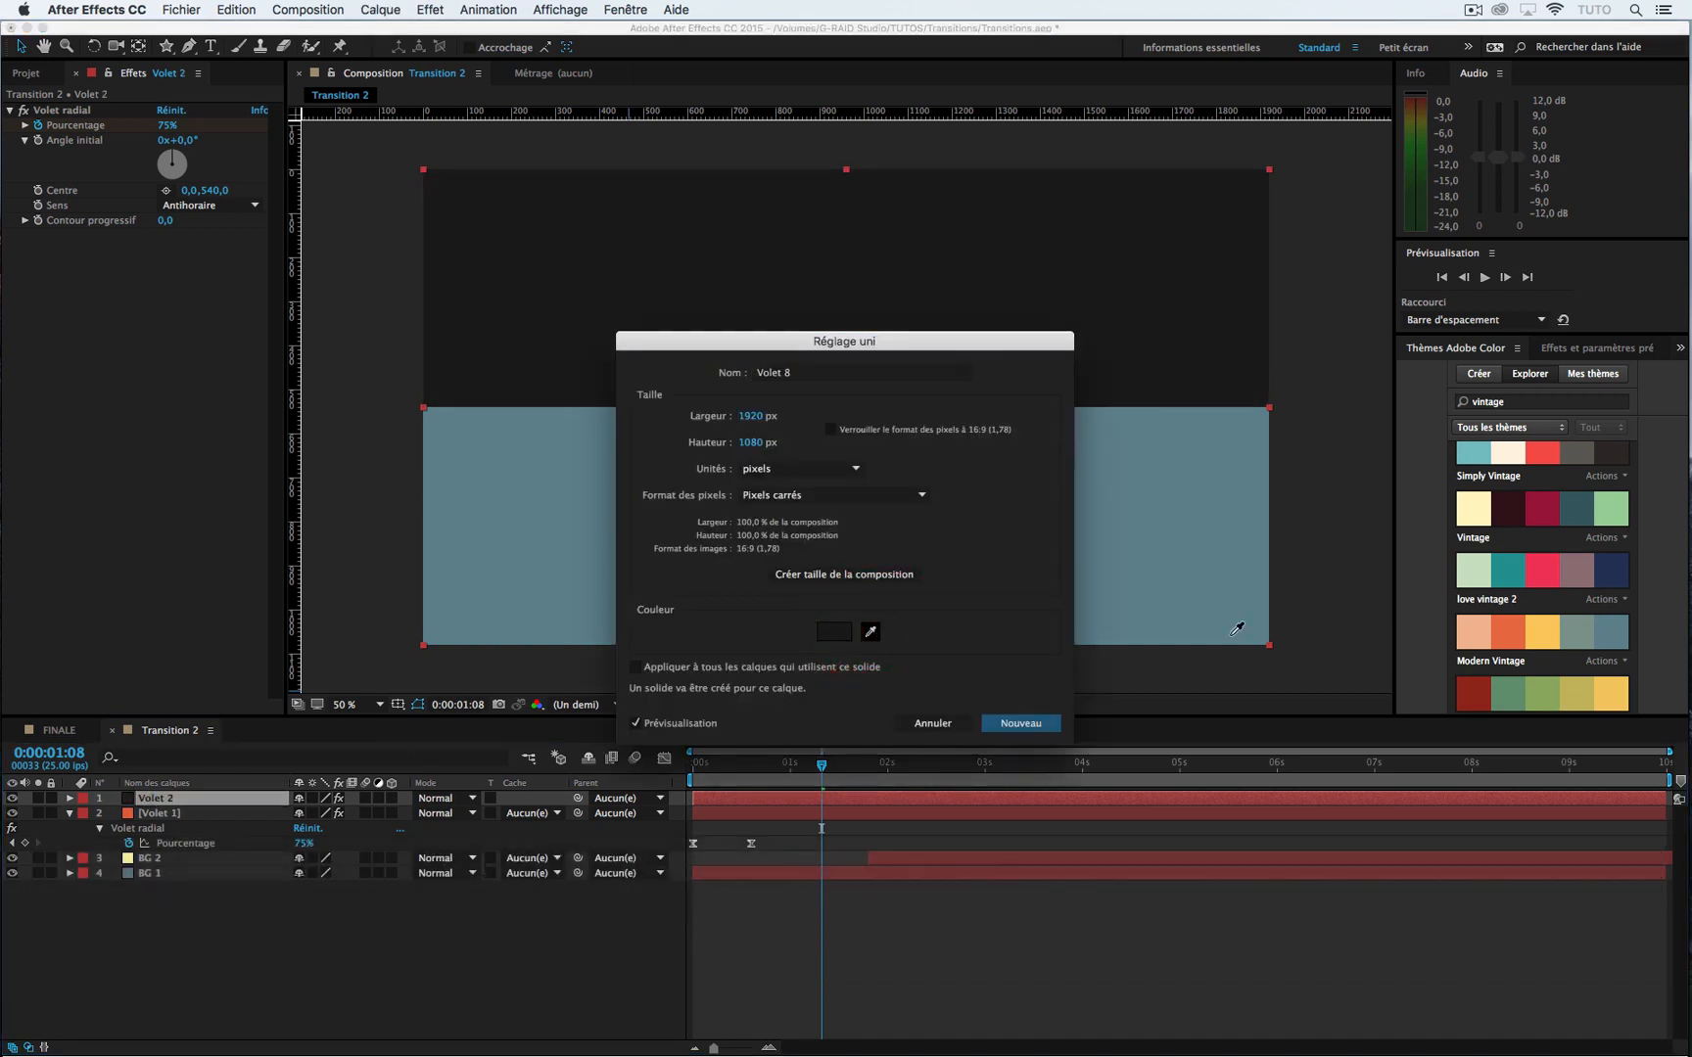
{"action": "left_click", "coordinate": [1539, 636]}
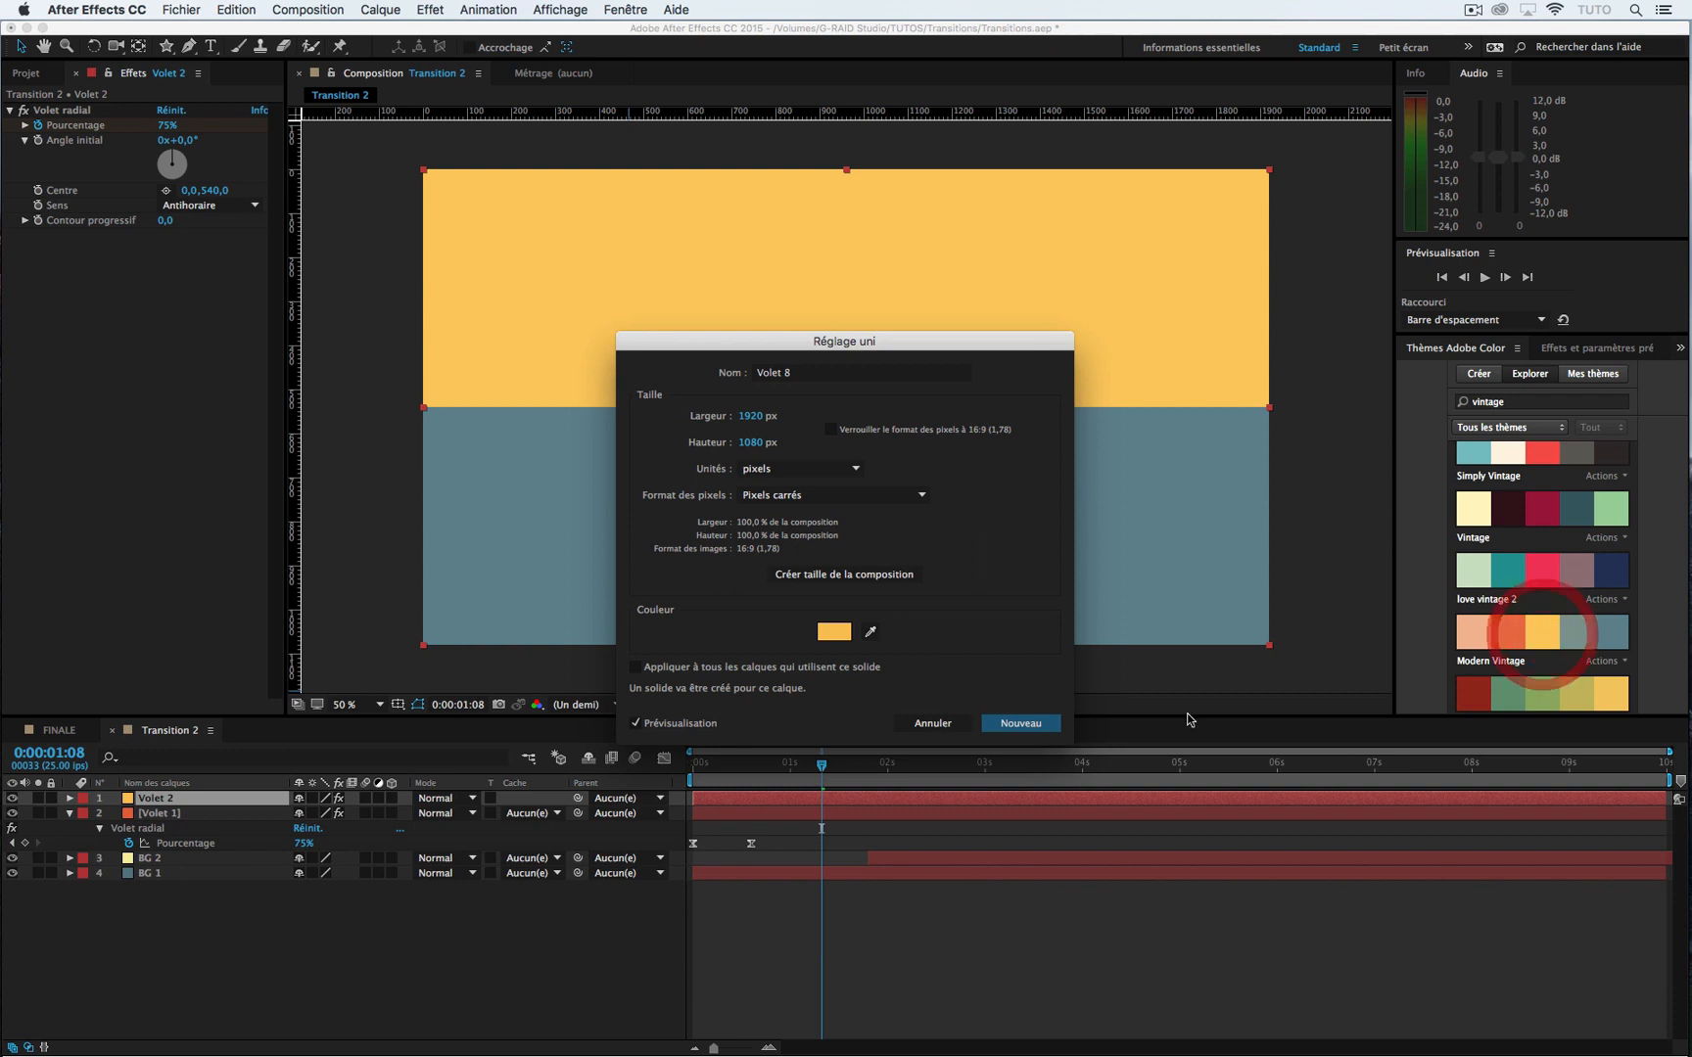
{"action": "left_click", "coordinate": [1020, 724]}
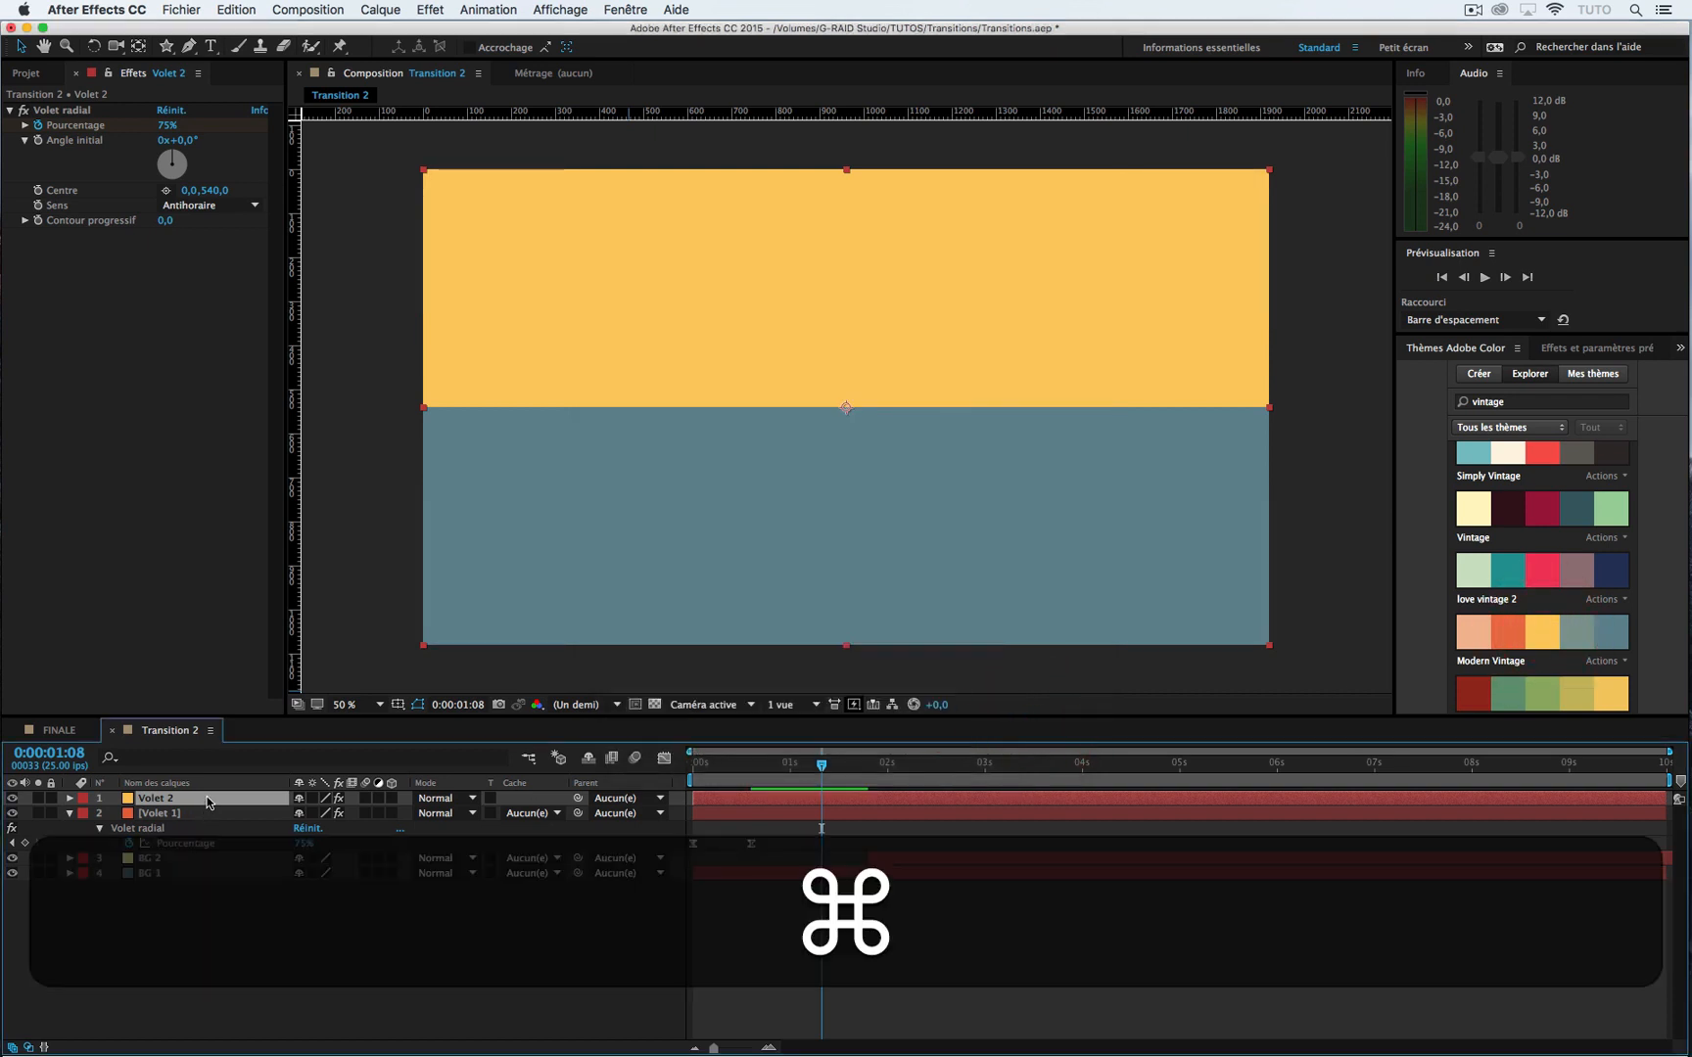
Step: Duplicate Volet 2 as Volet 3 and recolour its solid with the grey-green sampled from the Modern Vintage theme
{"action": "key", "text": "super+d"}
{"action": "key", "text": "shift+super+d"}
{"action": "key", "text": "shift+super+y"}
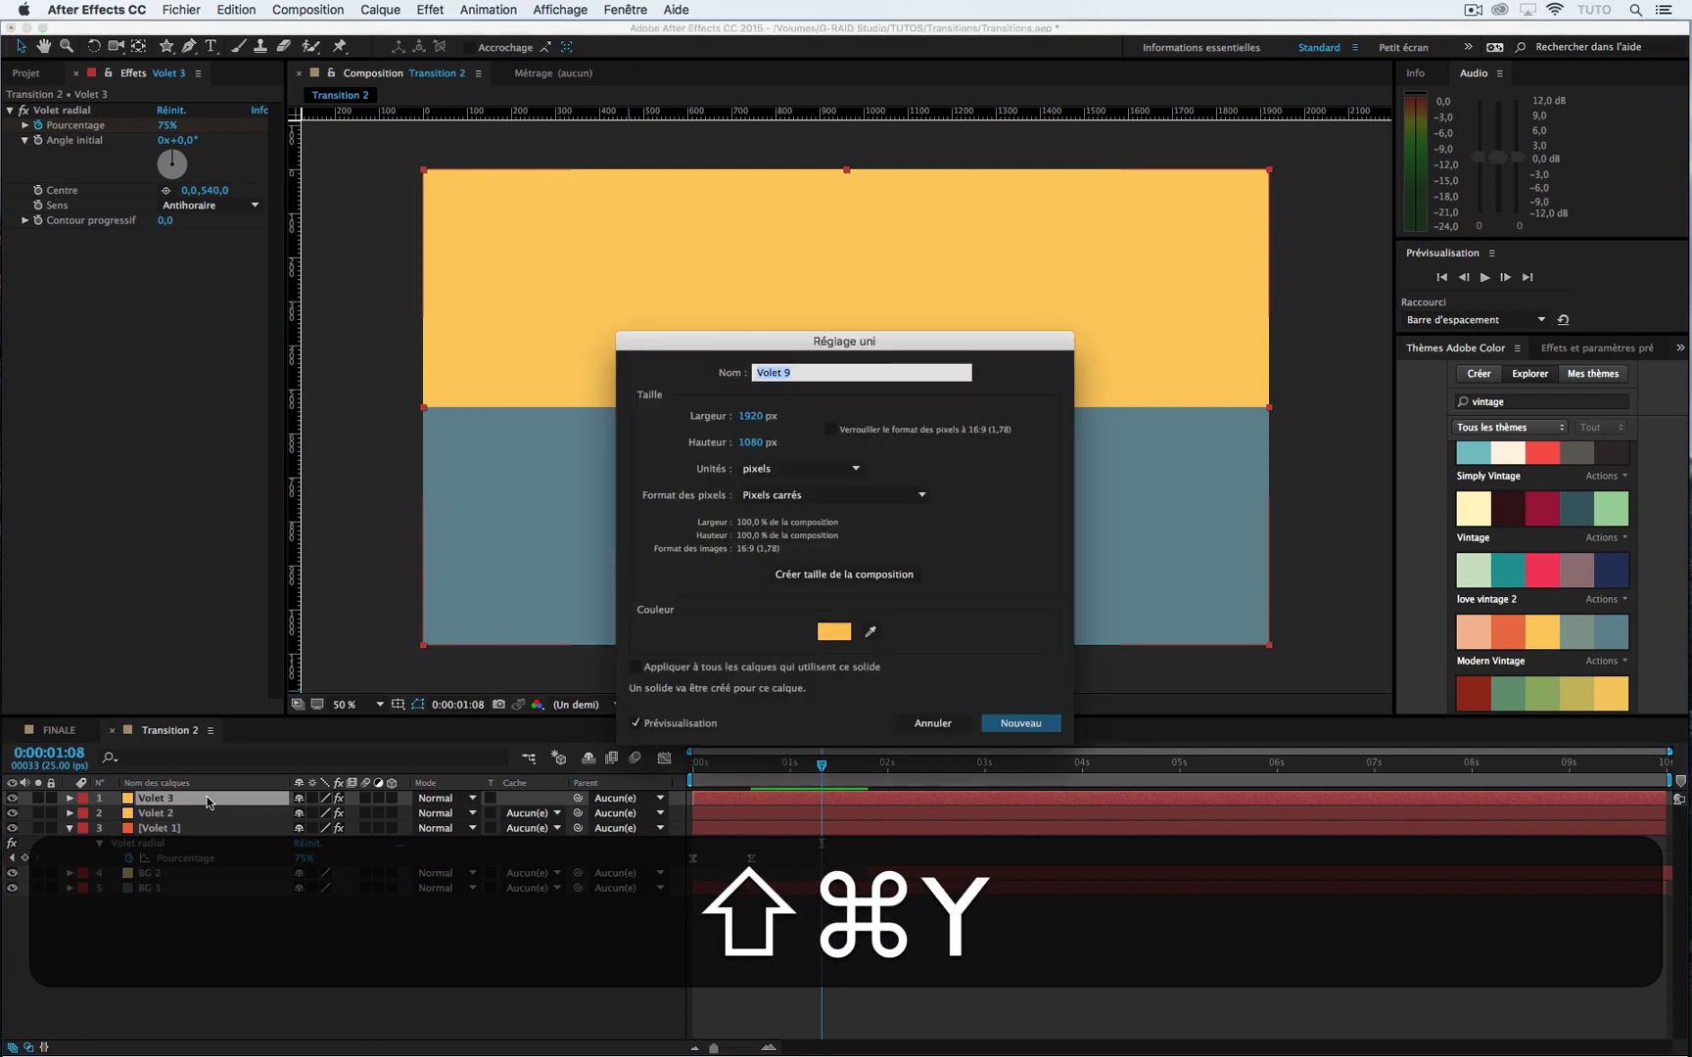
{"action": "left_click", "coordinate": [871, 631]}
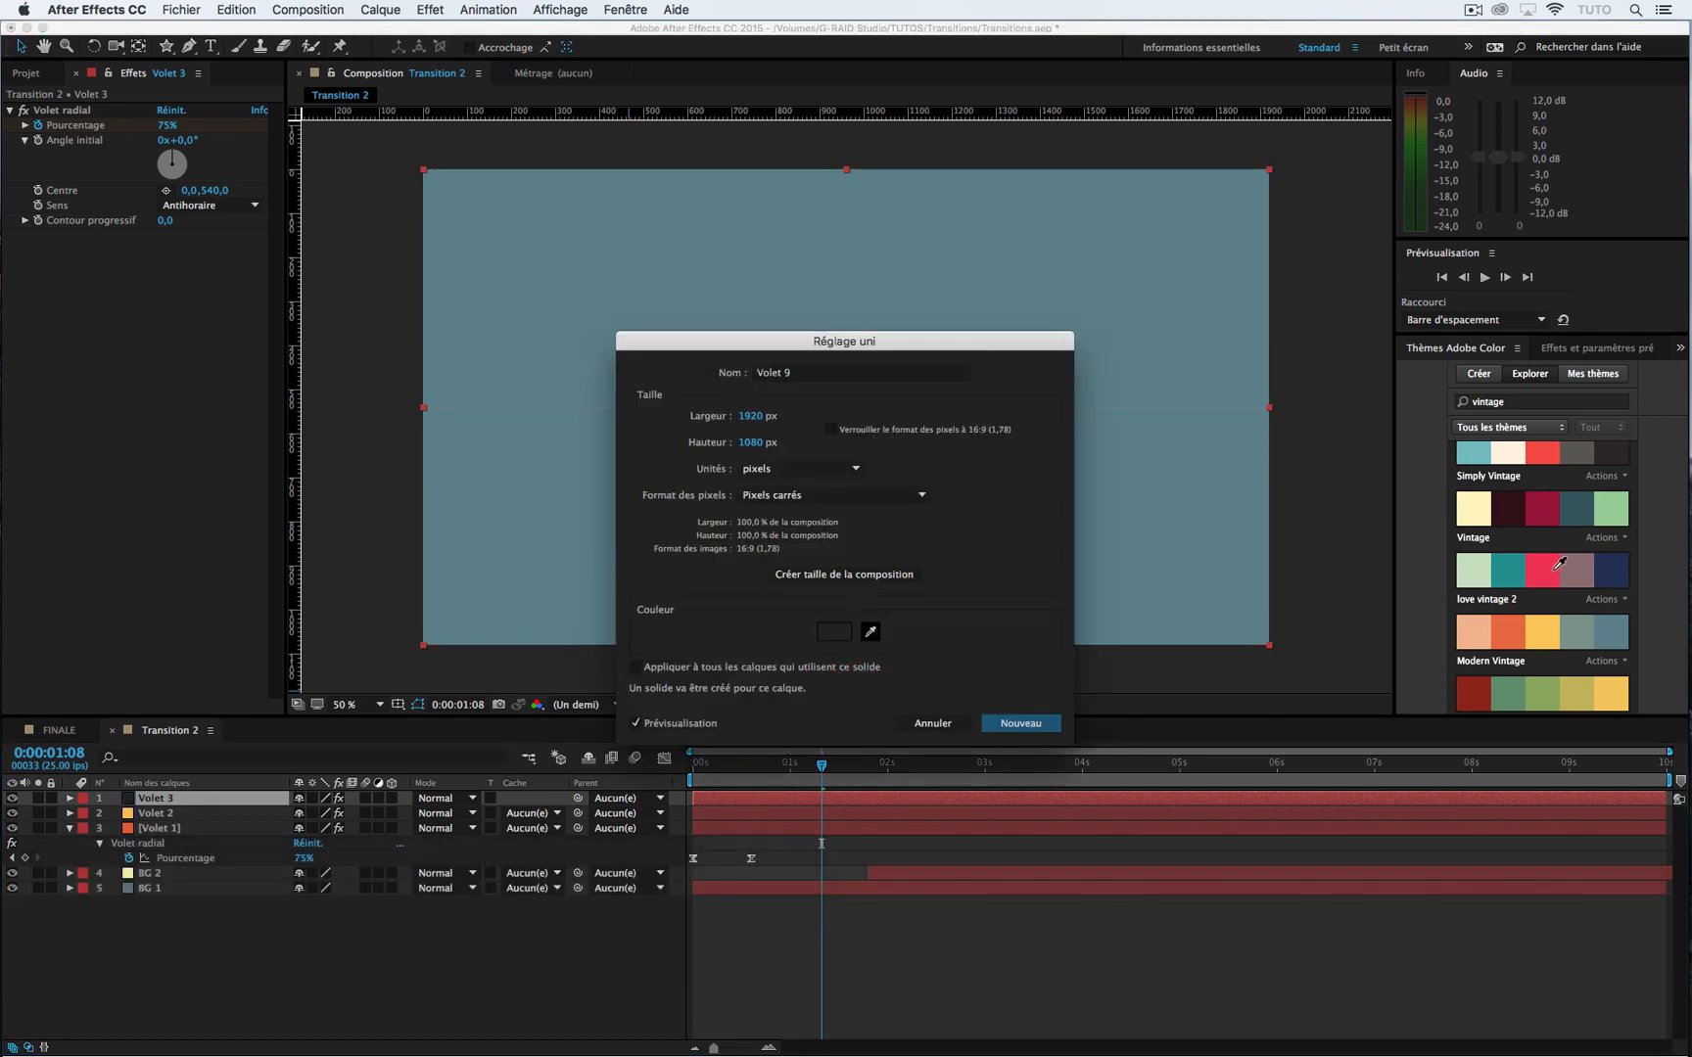
{"action": "left_click", "coordinate": [1579, 631]}
{"action": "left_click", "coordinate": [1014, 724]}
{"action": "left_click", "coordinate": [423, 1015]}
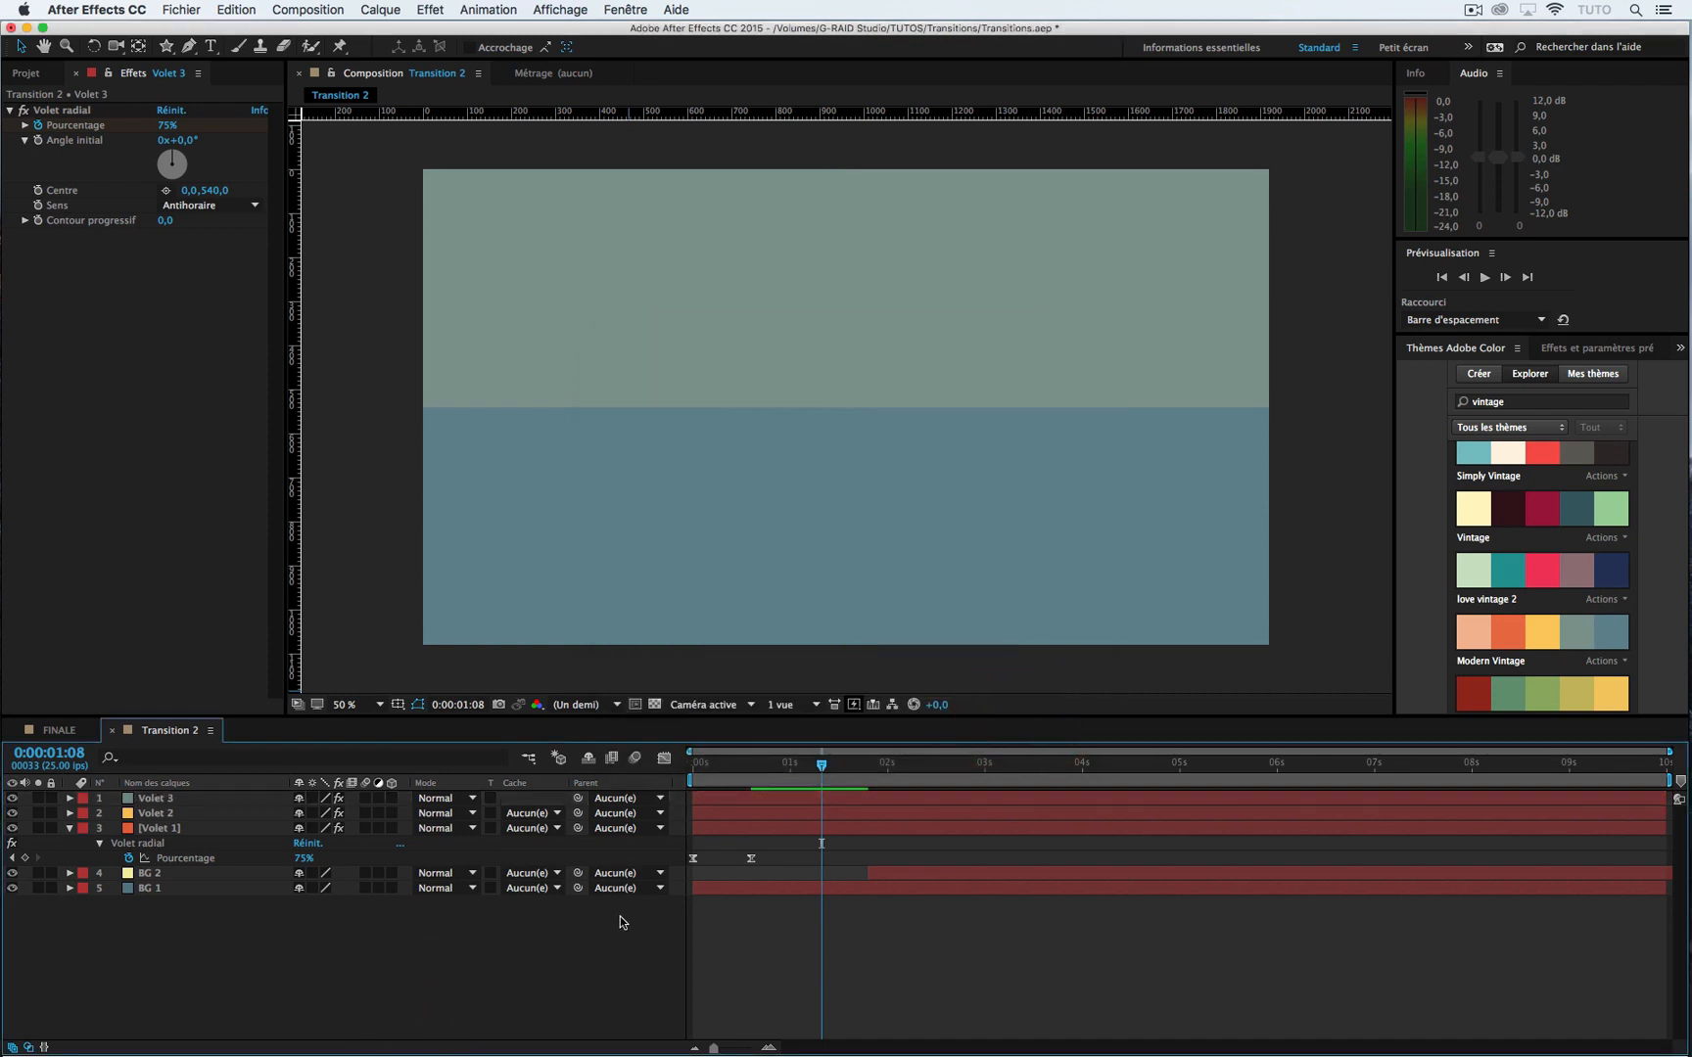
Step: Shift the Volet 1, Volet 2 and Volet 3 layers together so they start at frame 12
{"action": "left_click_drag", "start_coordinate": [723, 764], "coordinate": [662, 774]}
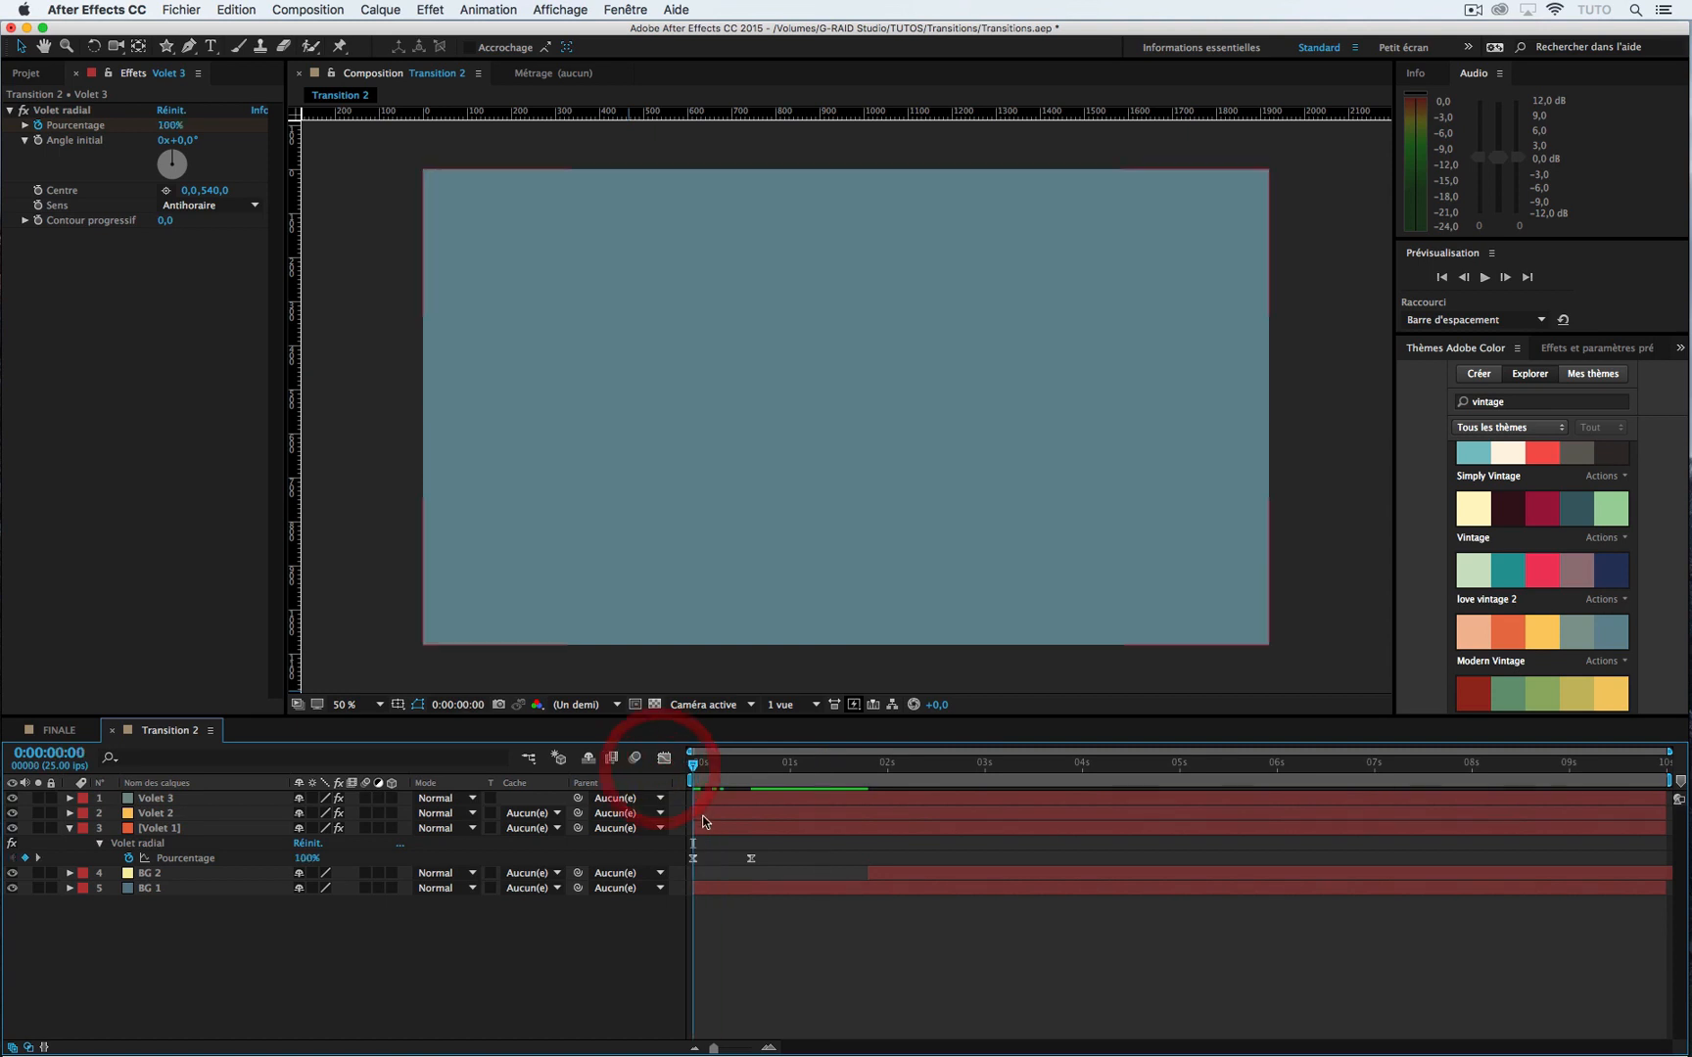
{"action": "left_click", "coordinate": [711, 814]}
{"action": "left_click", "coordinate": [716, 799], "text": "shift"}
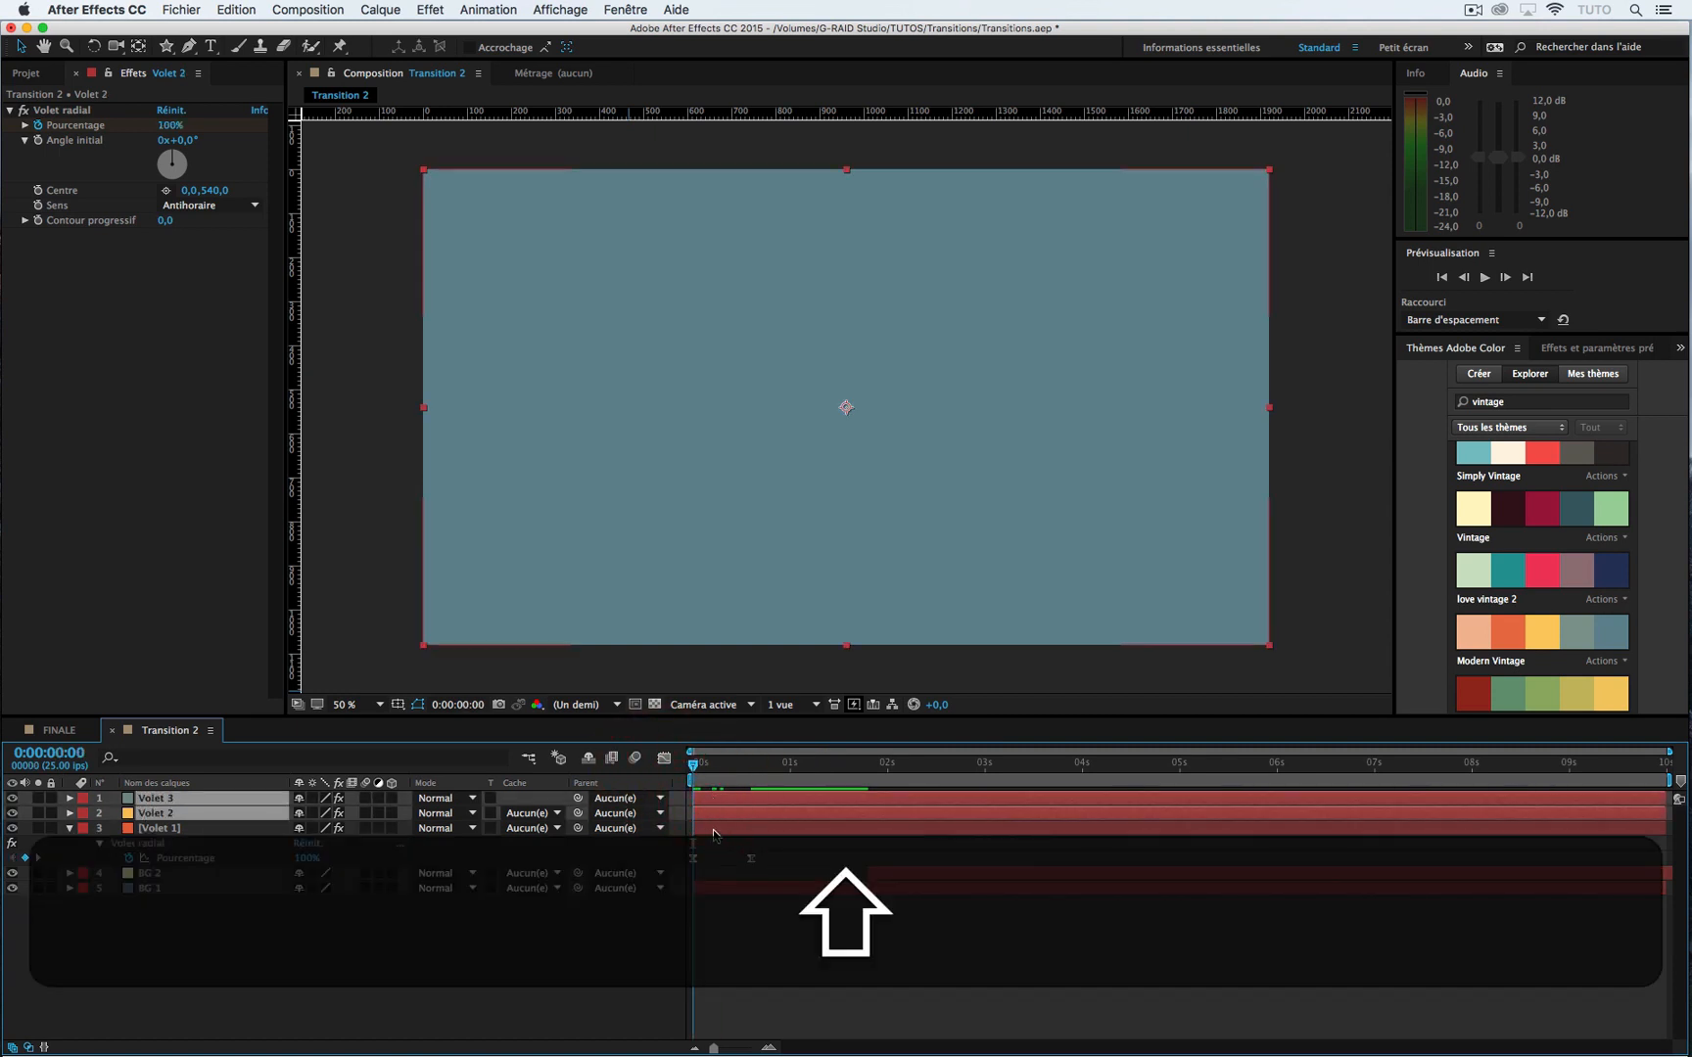
{"action": "left_click", "coordinate": [713, 831], "text": "shift"}
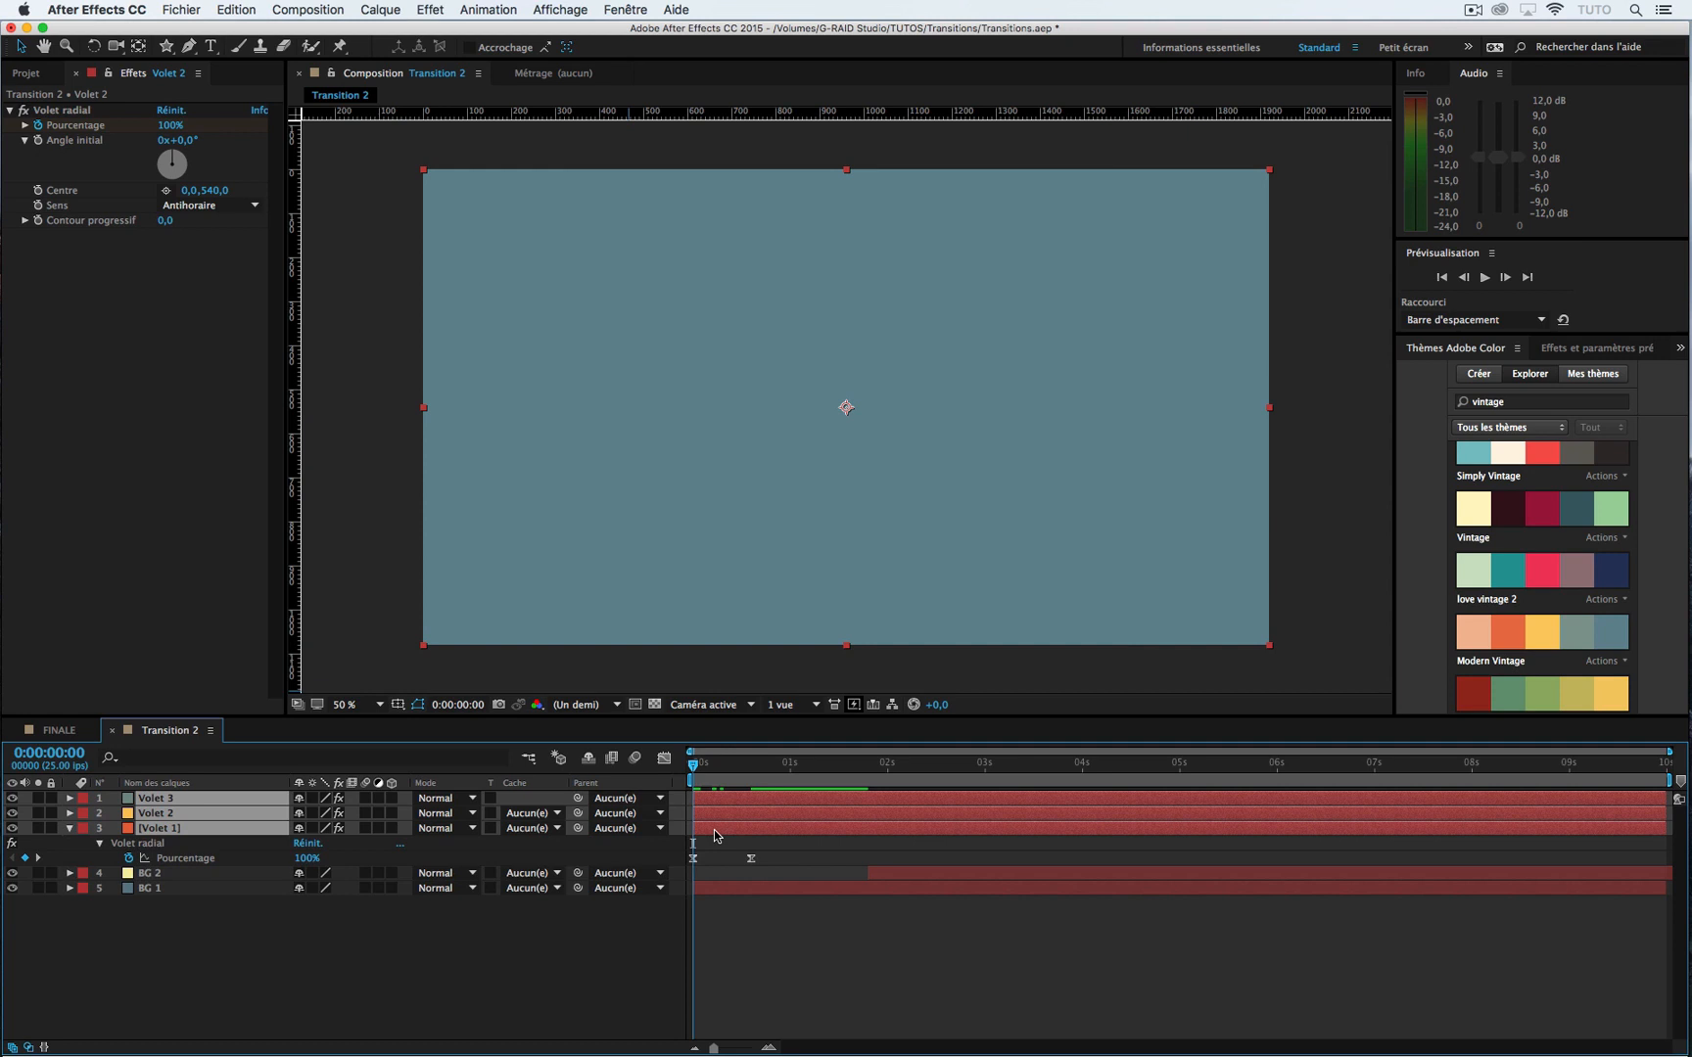
{"action": "key", "text": "shift+Page_Down"}
{"action": "key", "text": "Page_Down"}
{"action": "key", "text": "Page_Down"}
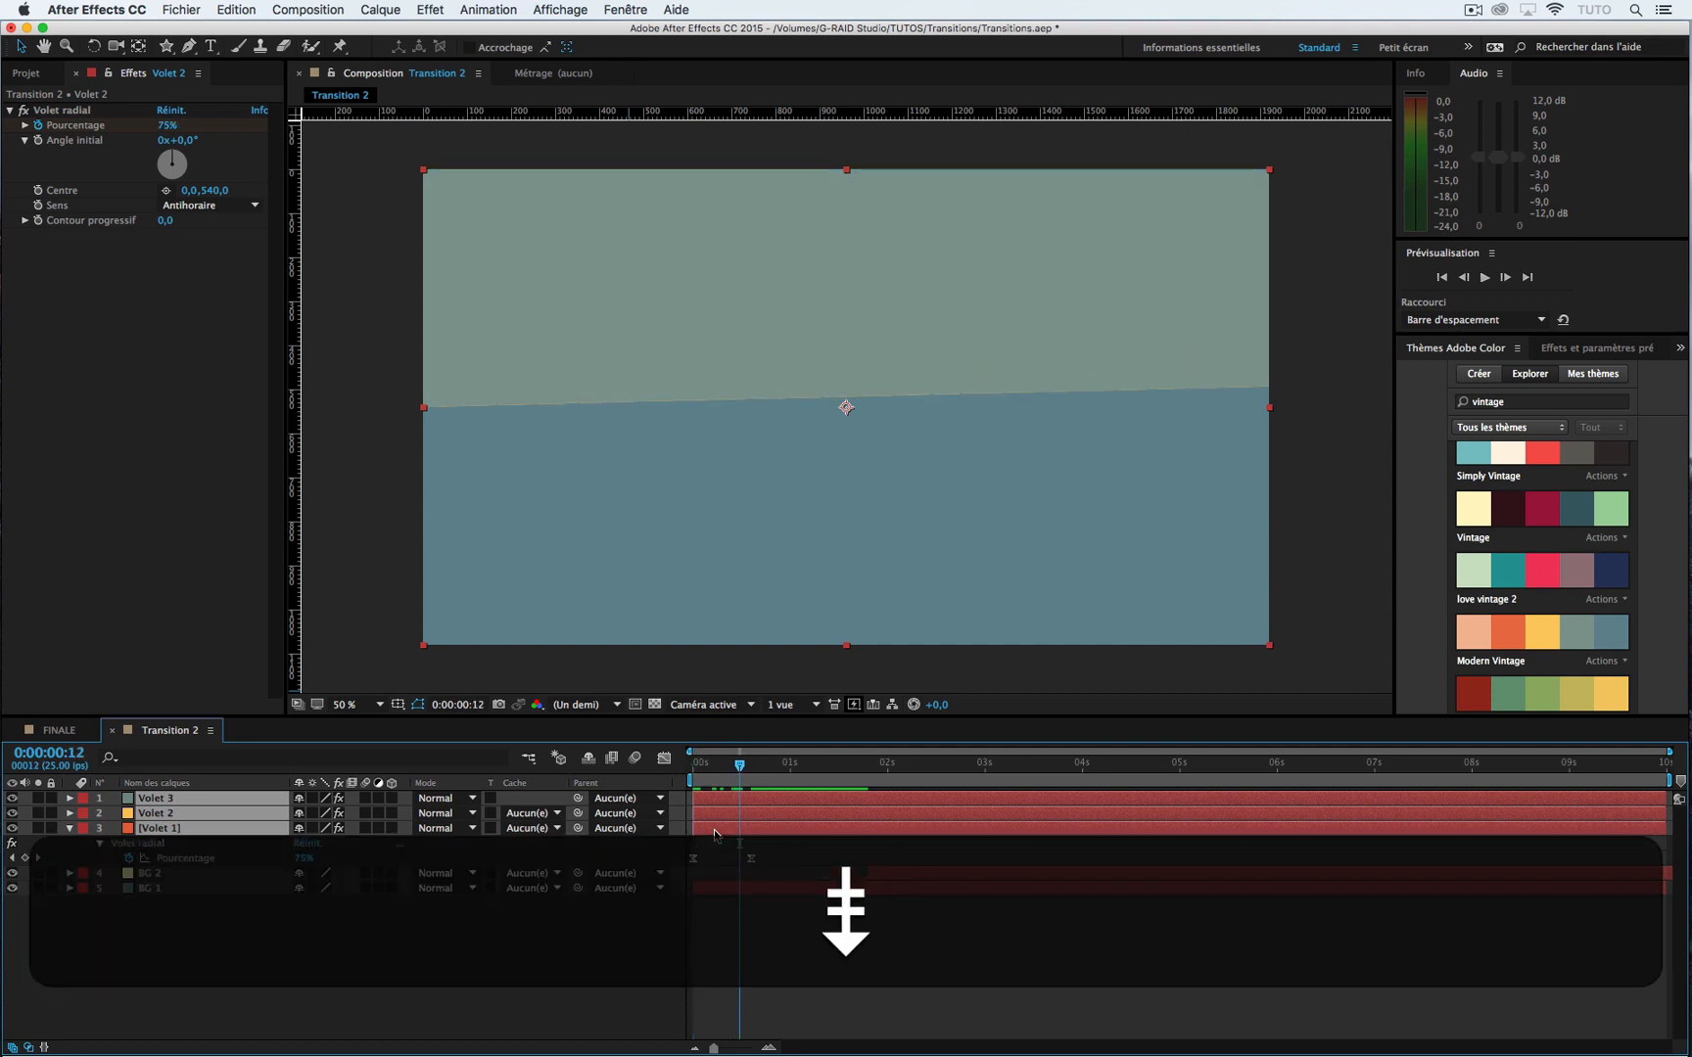
{"action": "key", "text": "ugrave"}
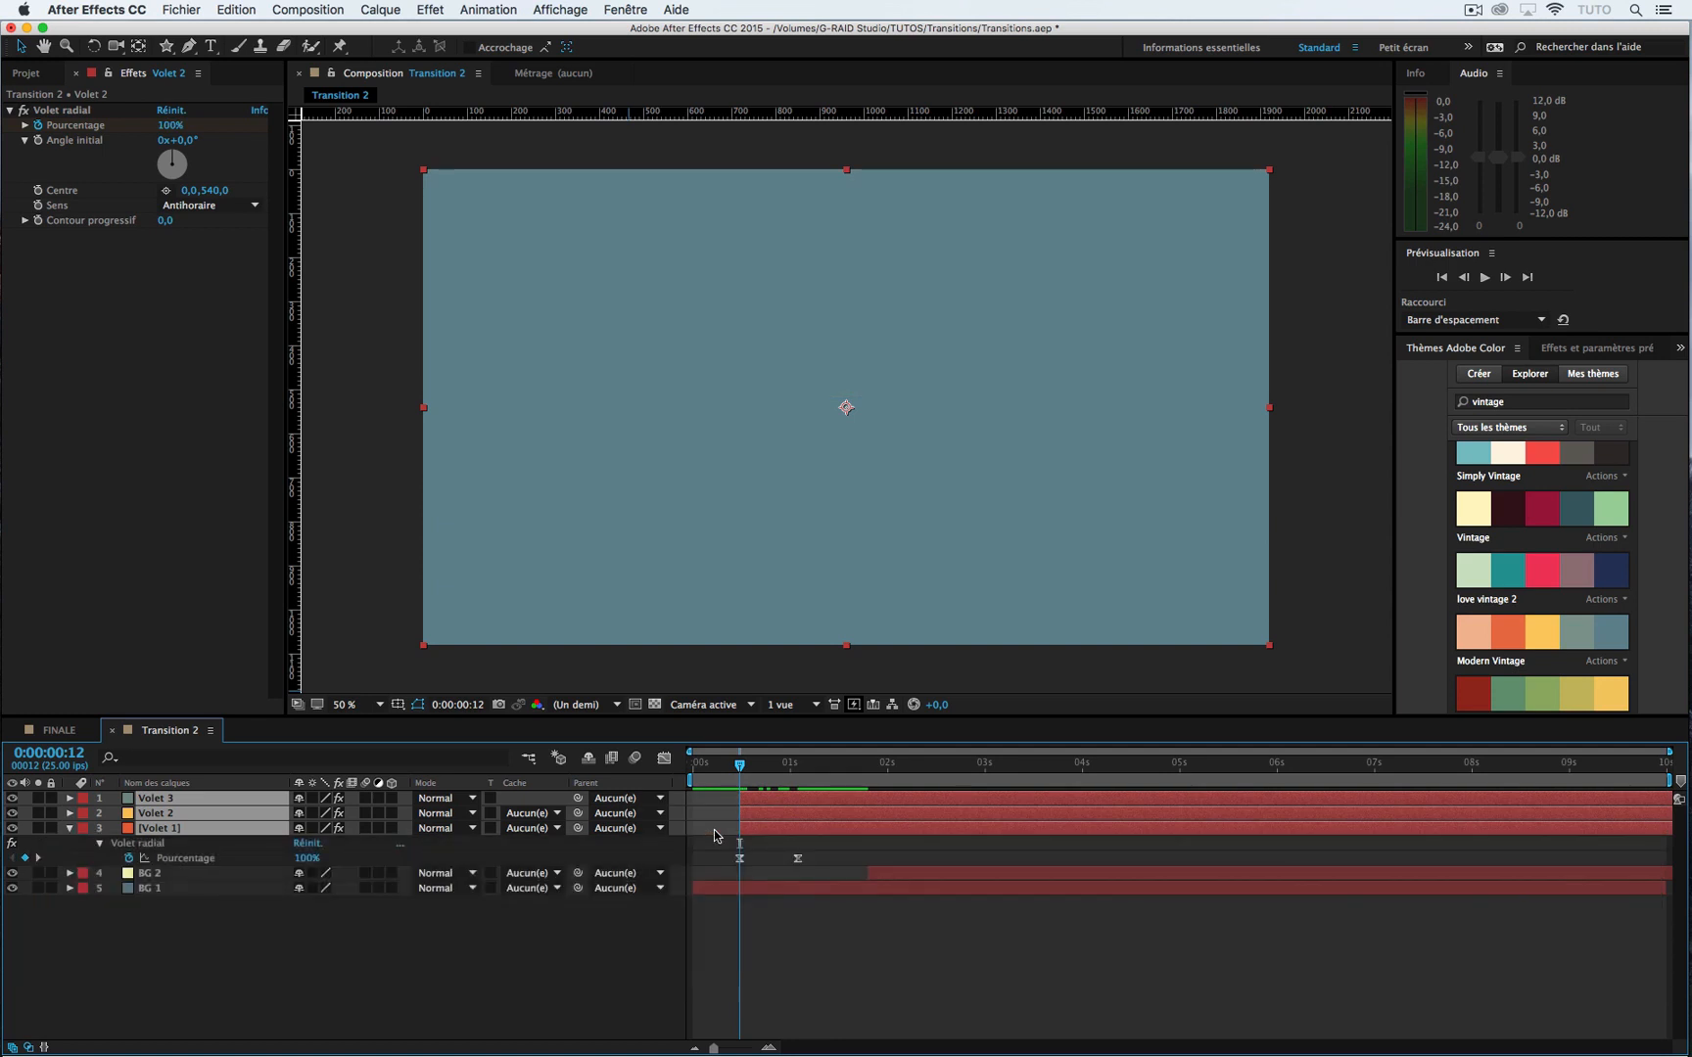
Step: Shift the Volet 2 and Volet 3 layers together so they start at frame 15, leaving Volet 1 in place
{"action": "key", "text": "super"}
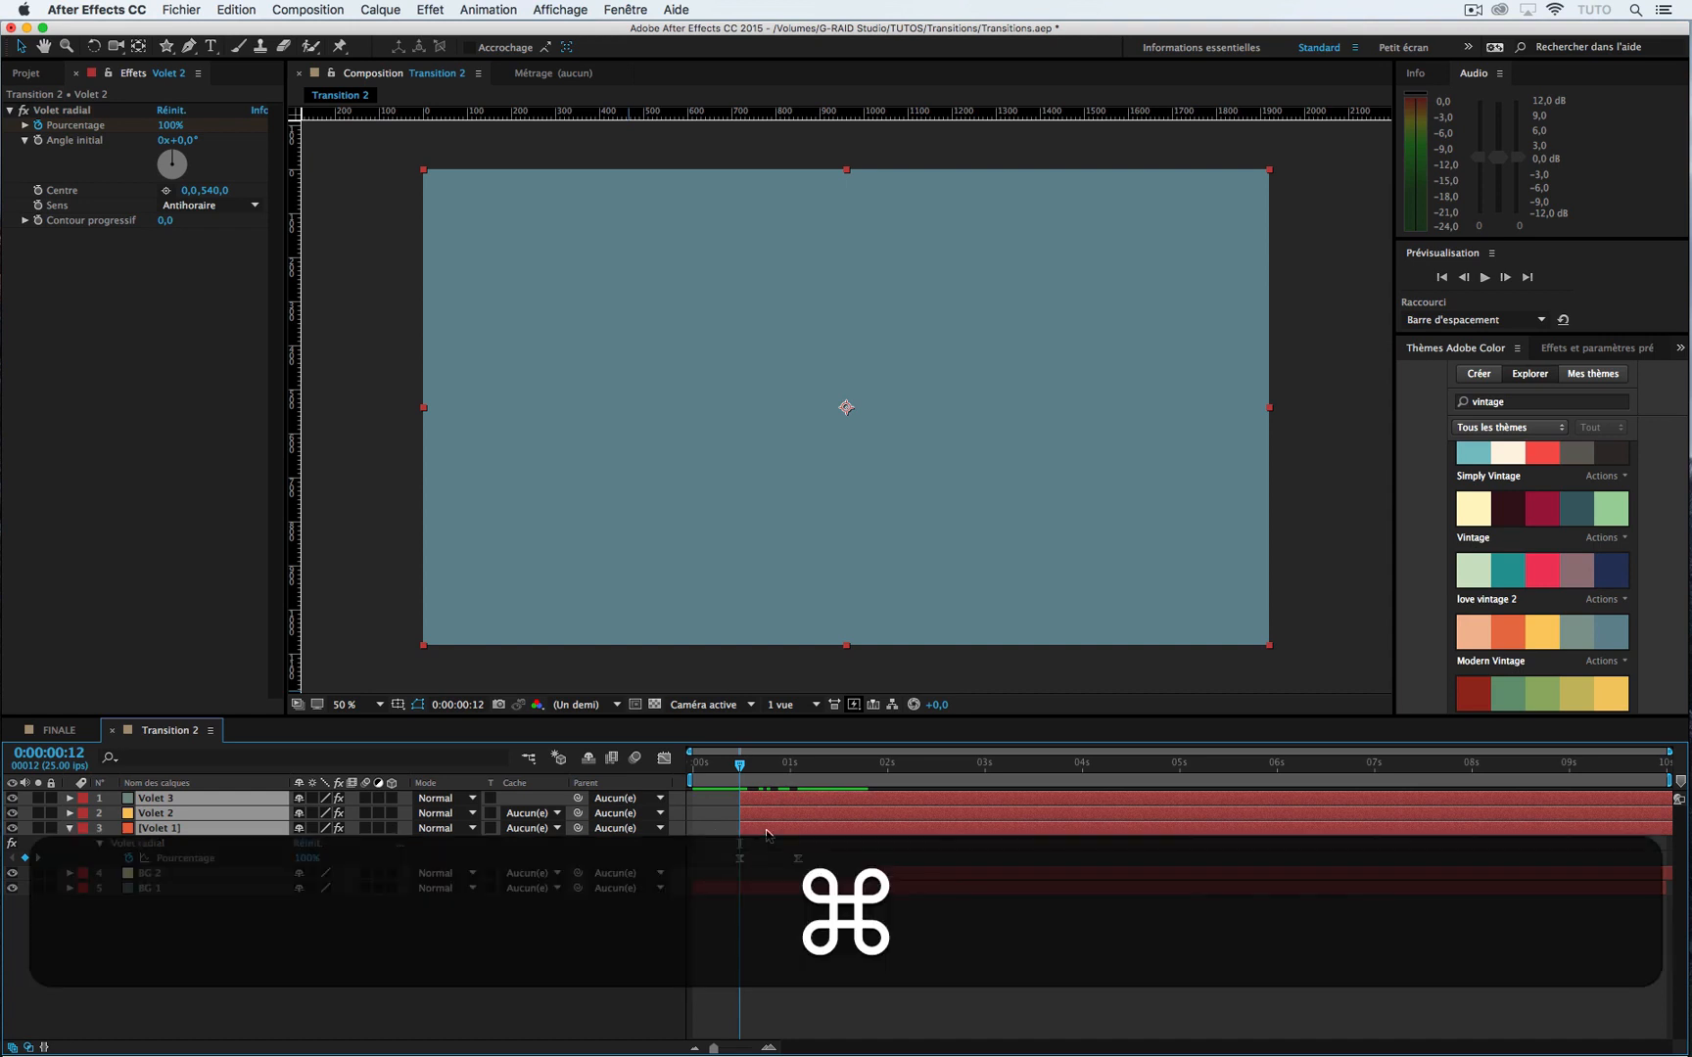
{"action": "left_click", "coordinate": [766, 828], "text": "super"}
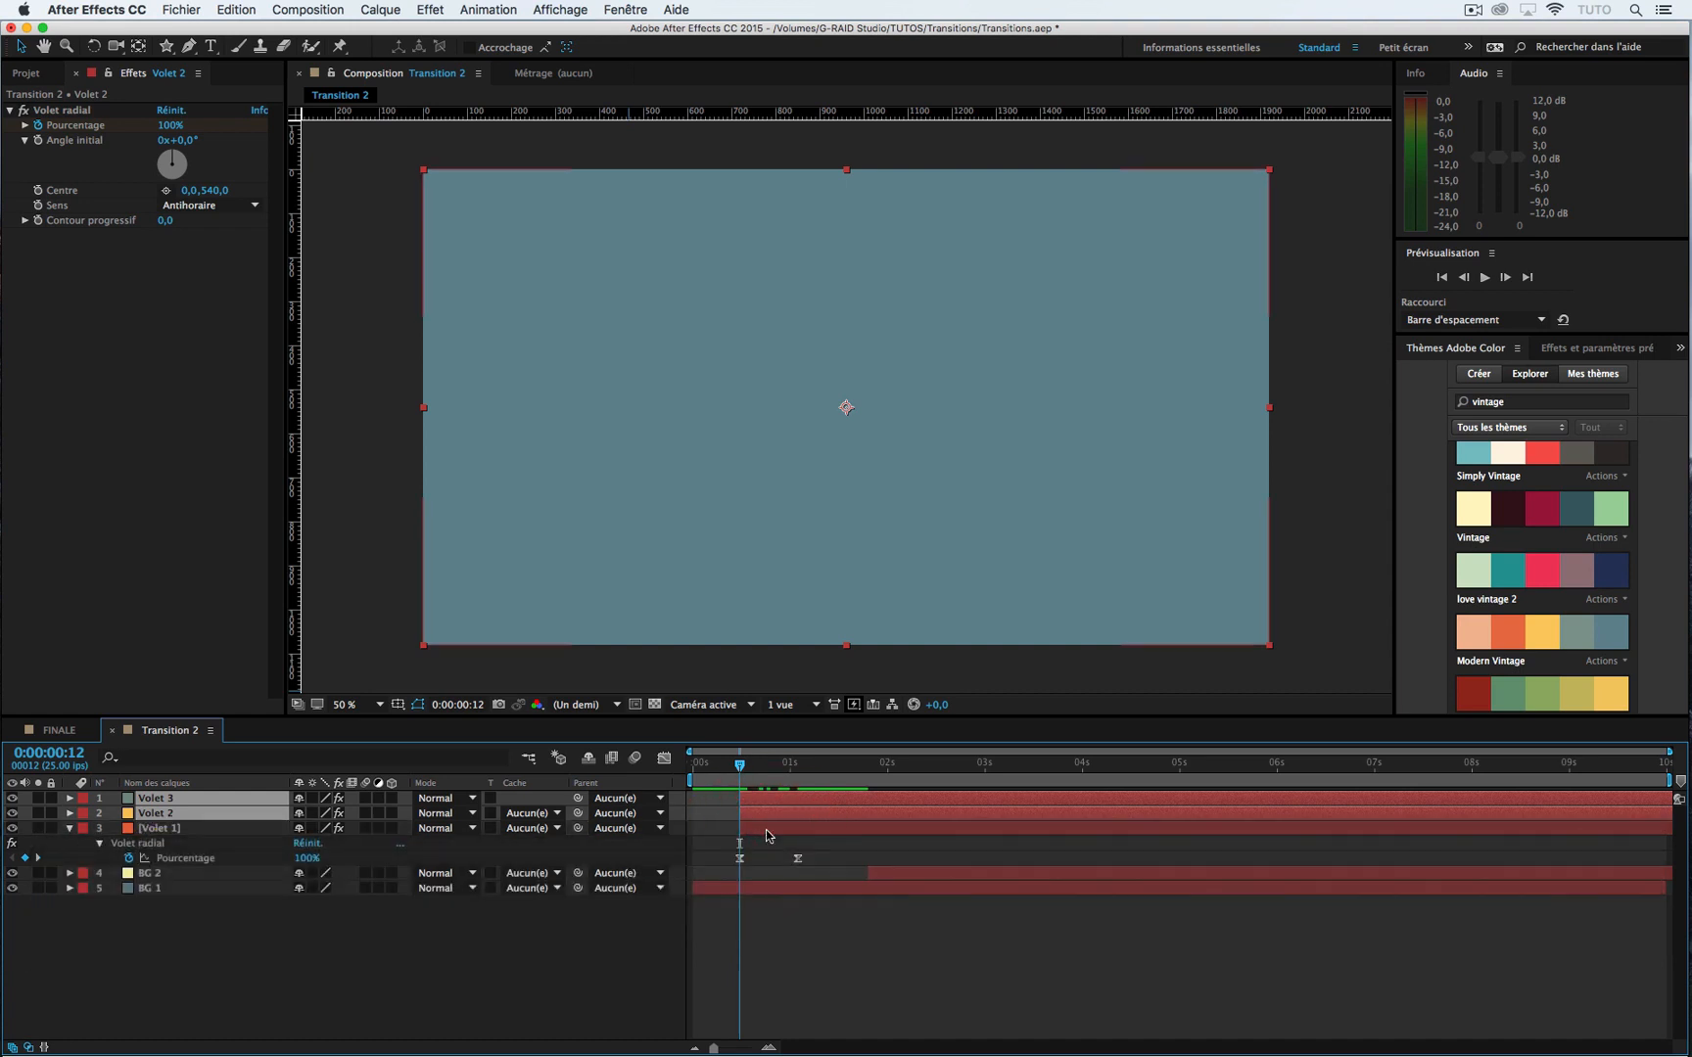
{"action": "key", "text": "Page_Down"}
{"action": "key", "text": "Page_Down"}
{"action": "key", "text": "Page_Down"}
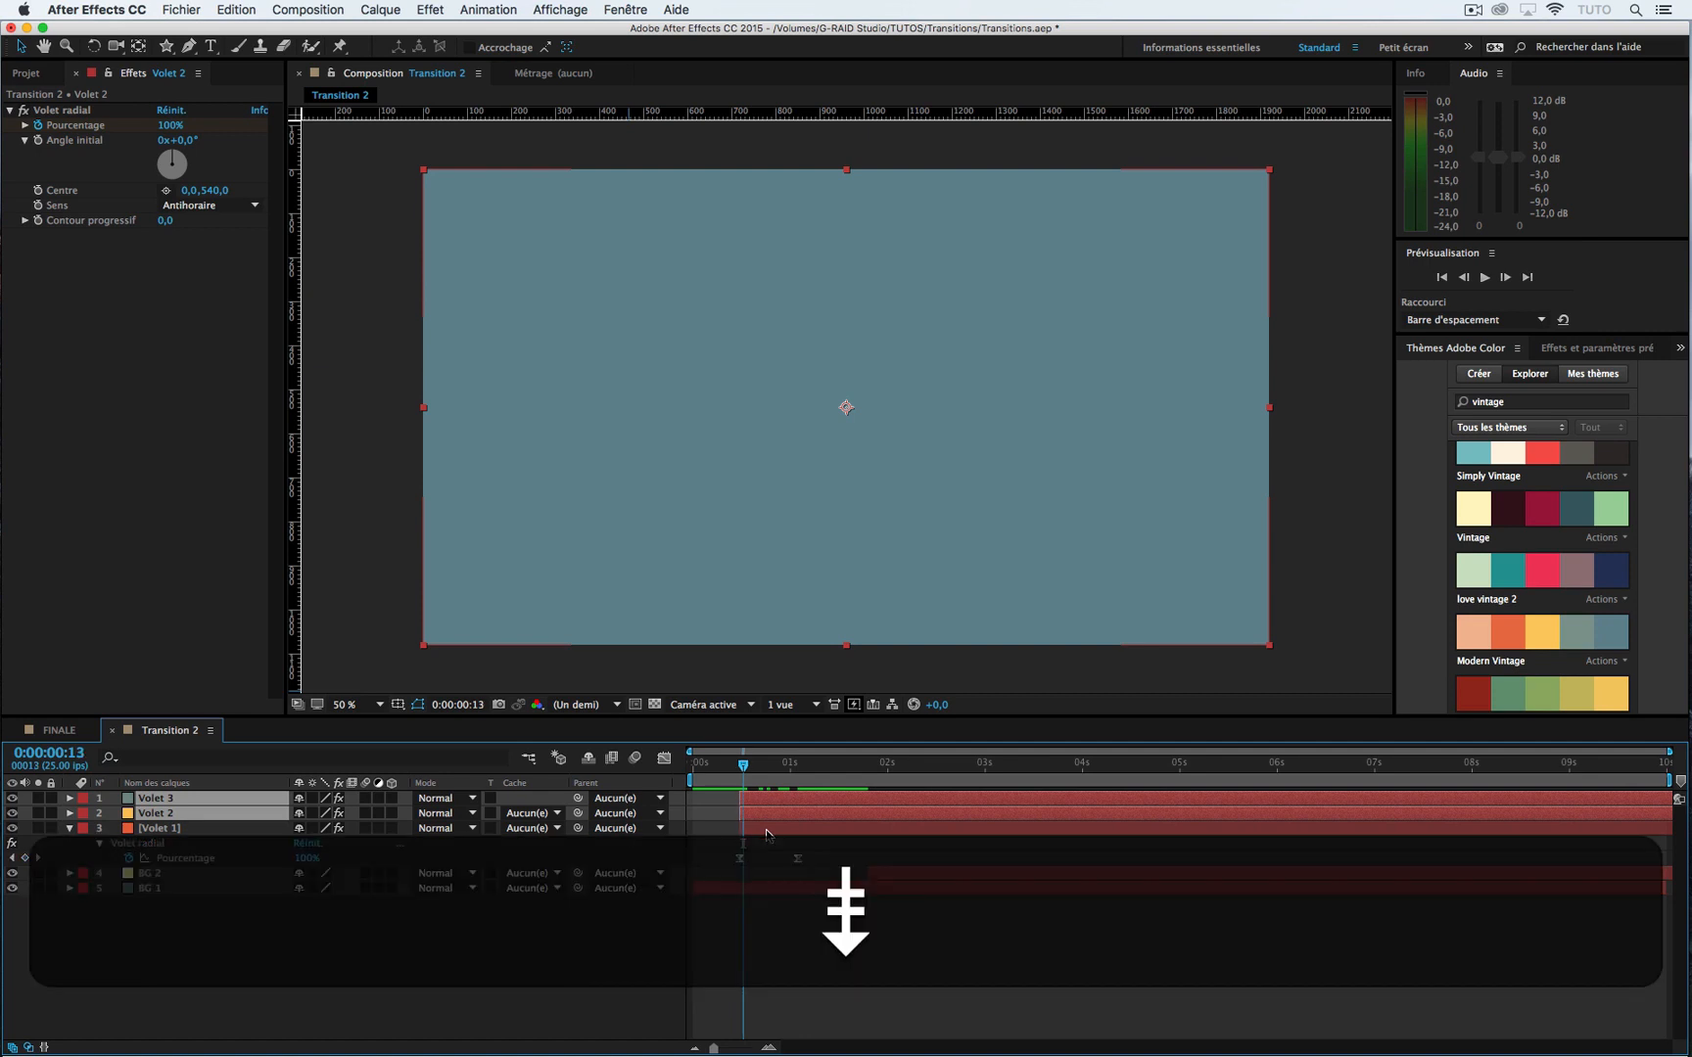
{"action": "key", "text": "ugrave"}
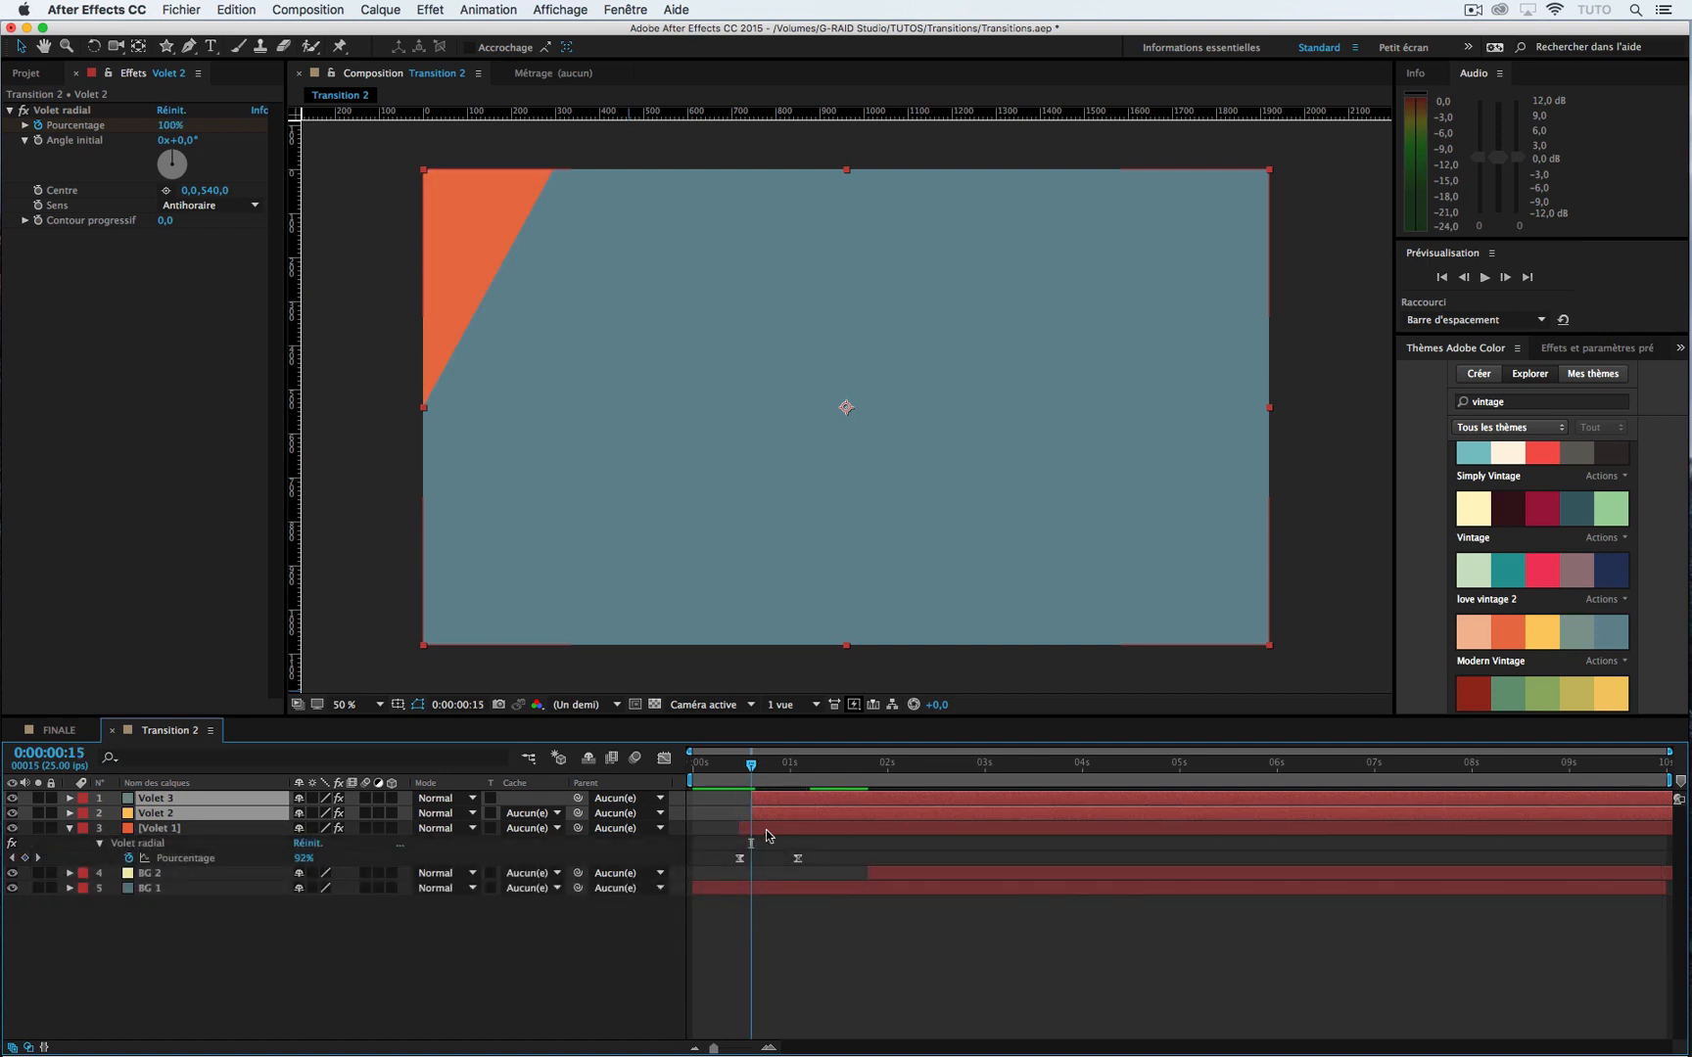
Step: Shift the Volet 3 layer alone so it starts at frame 18
{"action": "left_click", "coordinate": [781, 814], "text": "super"}
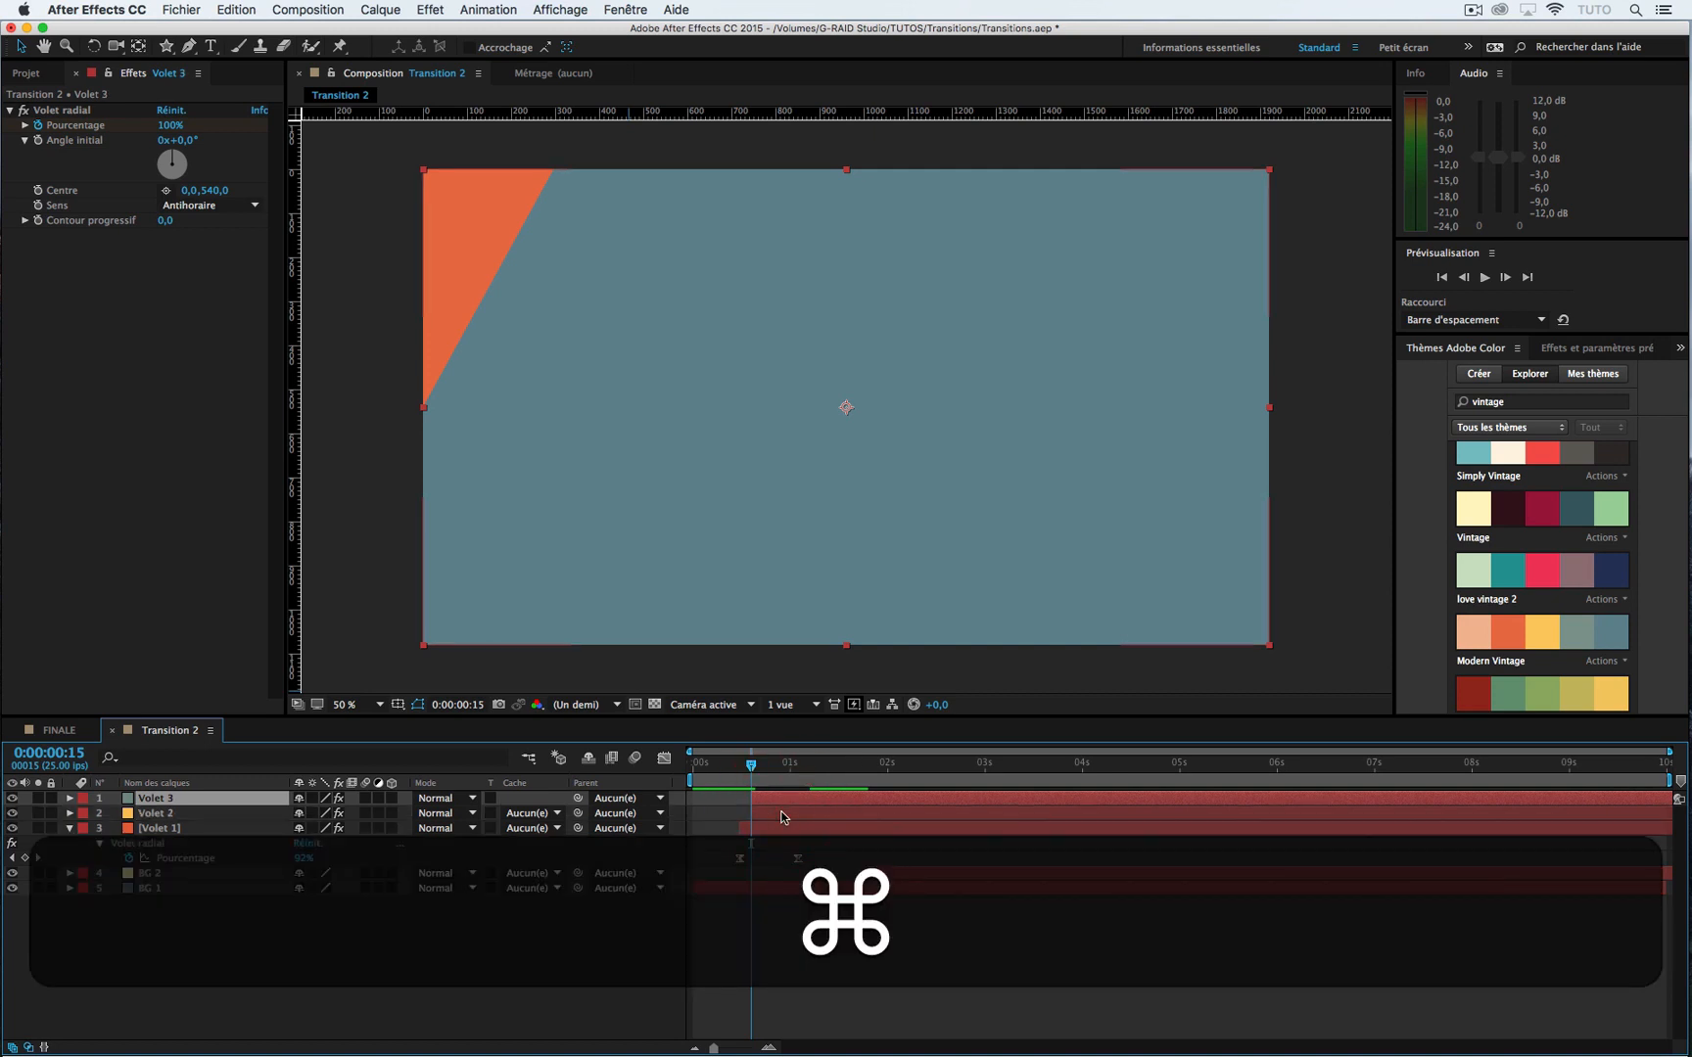
{"action": "key", "text": "Page_Down"}
{"action": "key", "text": "Page_Down"}
{"action": "key", "text": "Page_Down"}
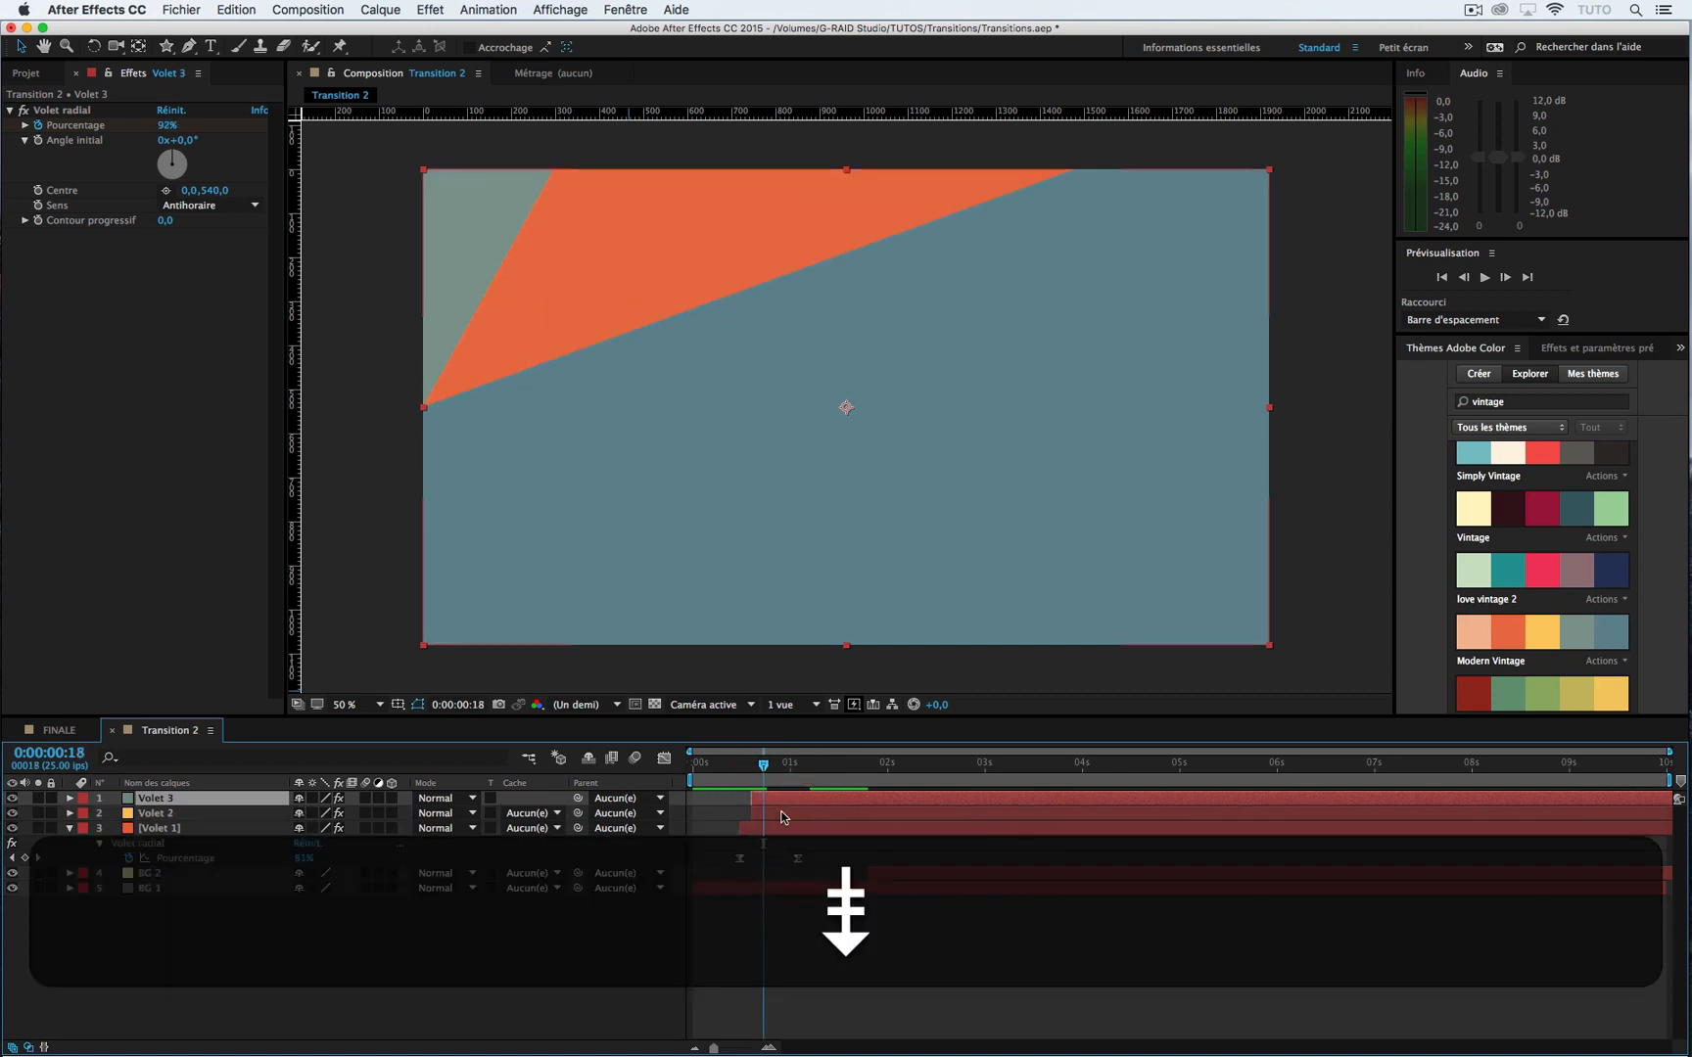
{"action": "key", "text": "ù"}
Step: Preview the staggered three-colour wipe from the start of the composition and scrub through its animated section
{"action": "left_click_drag", "start_coordinate": [761, 766], "coordinate": [643, 774]}
{"action": "key", "text": "0"}
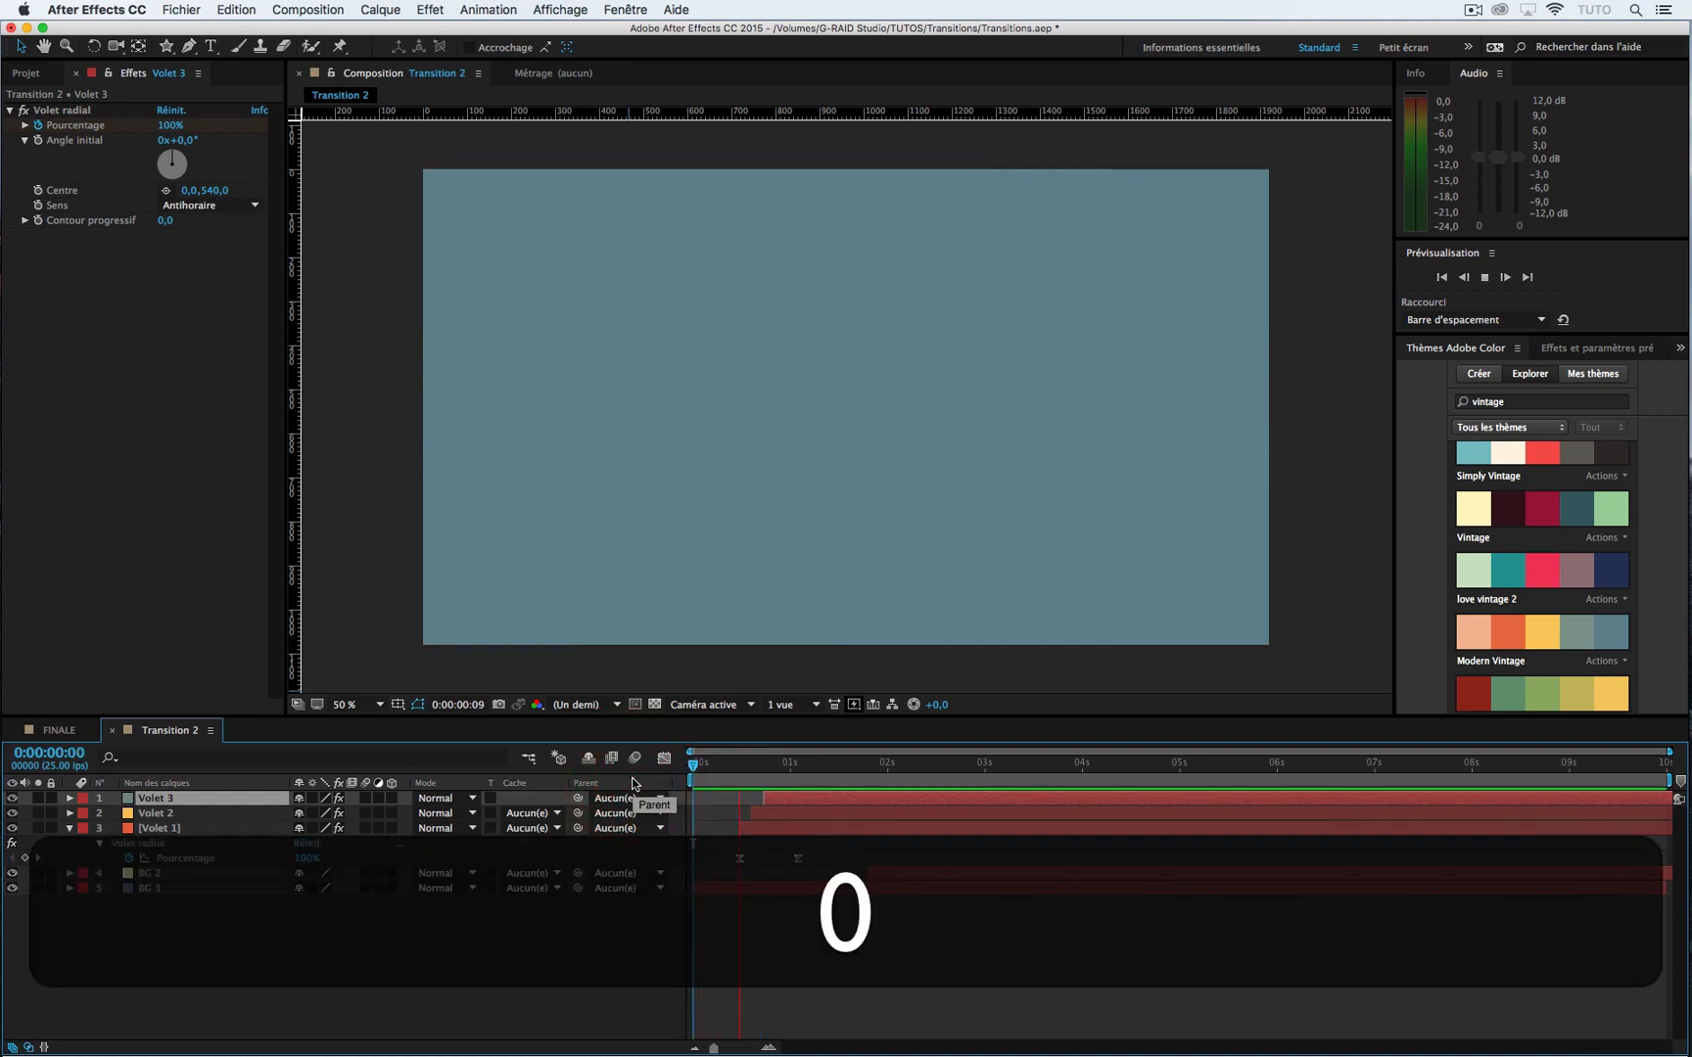
{"action": "key", "text": "0"}
{"action": "key", "text": "0"}
{"action": "key", "text": "0"}
{"action": "key", "text": "space"}
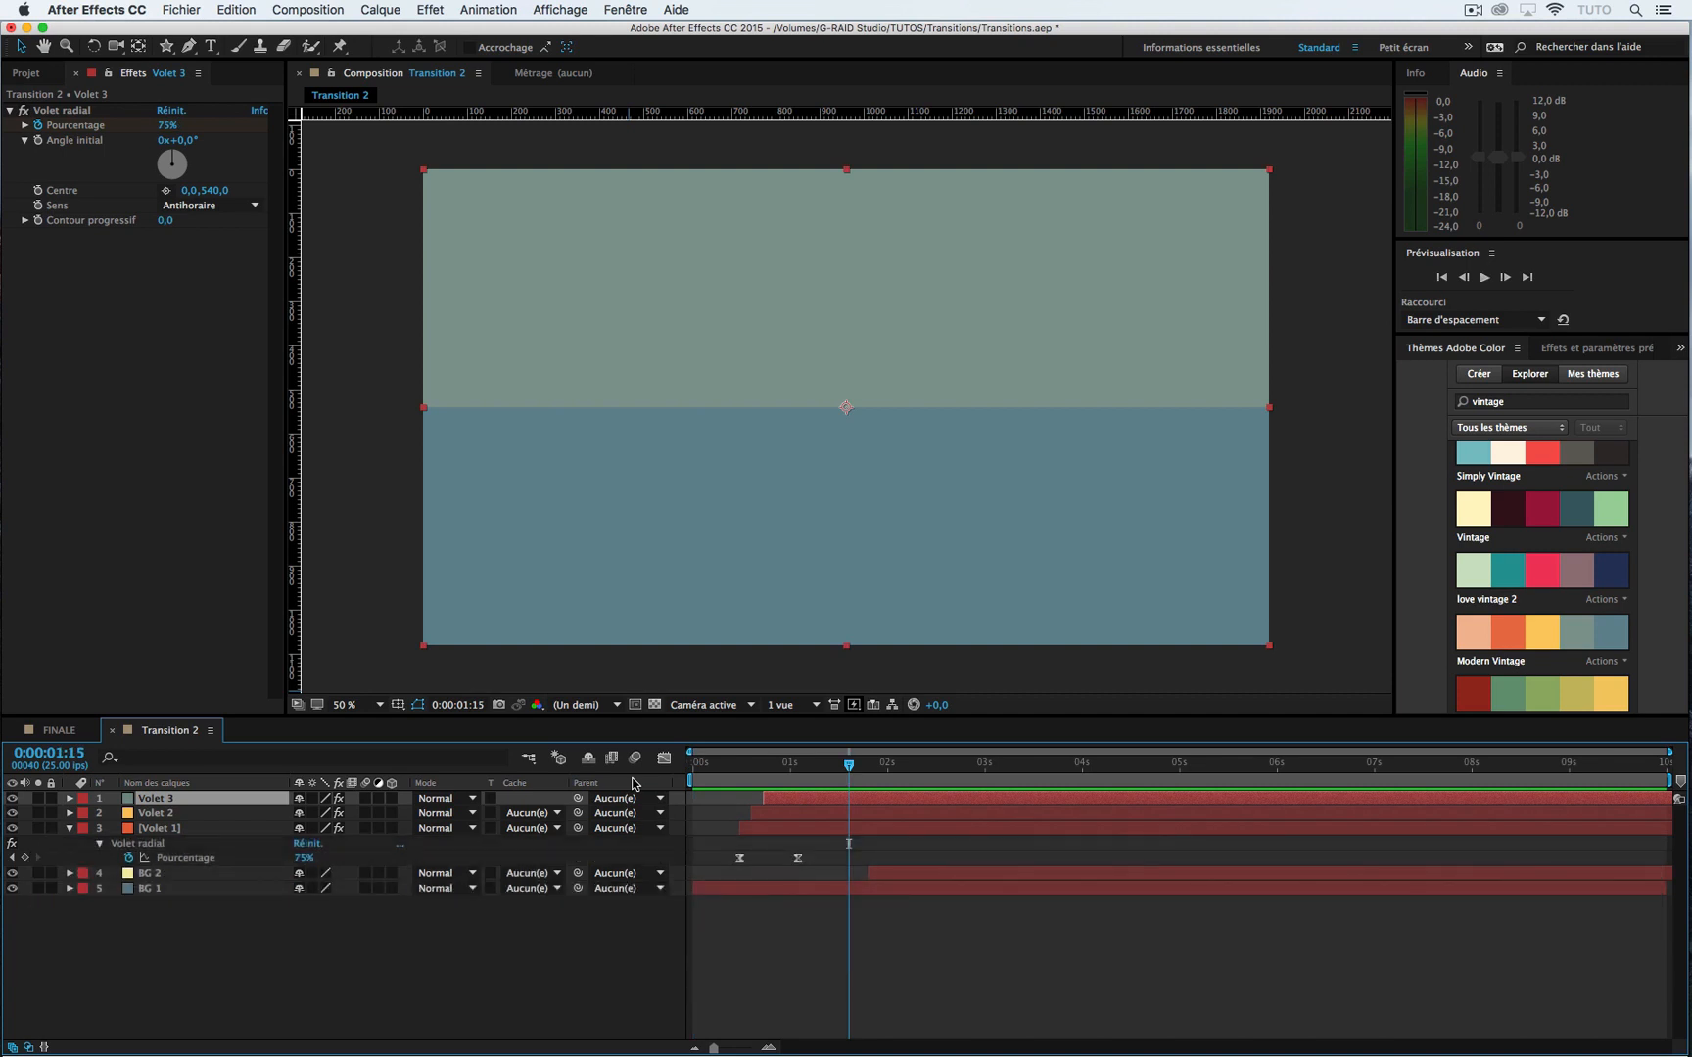
{"action": "left_click", "coordinate": [740, 770]}
{"action": "left_click_drag", "start_coordinate": [740, 777], "coordinate": [818, 786]}
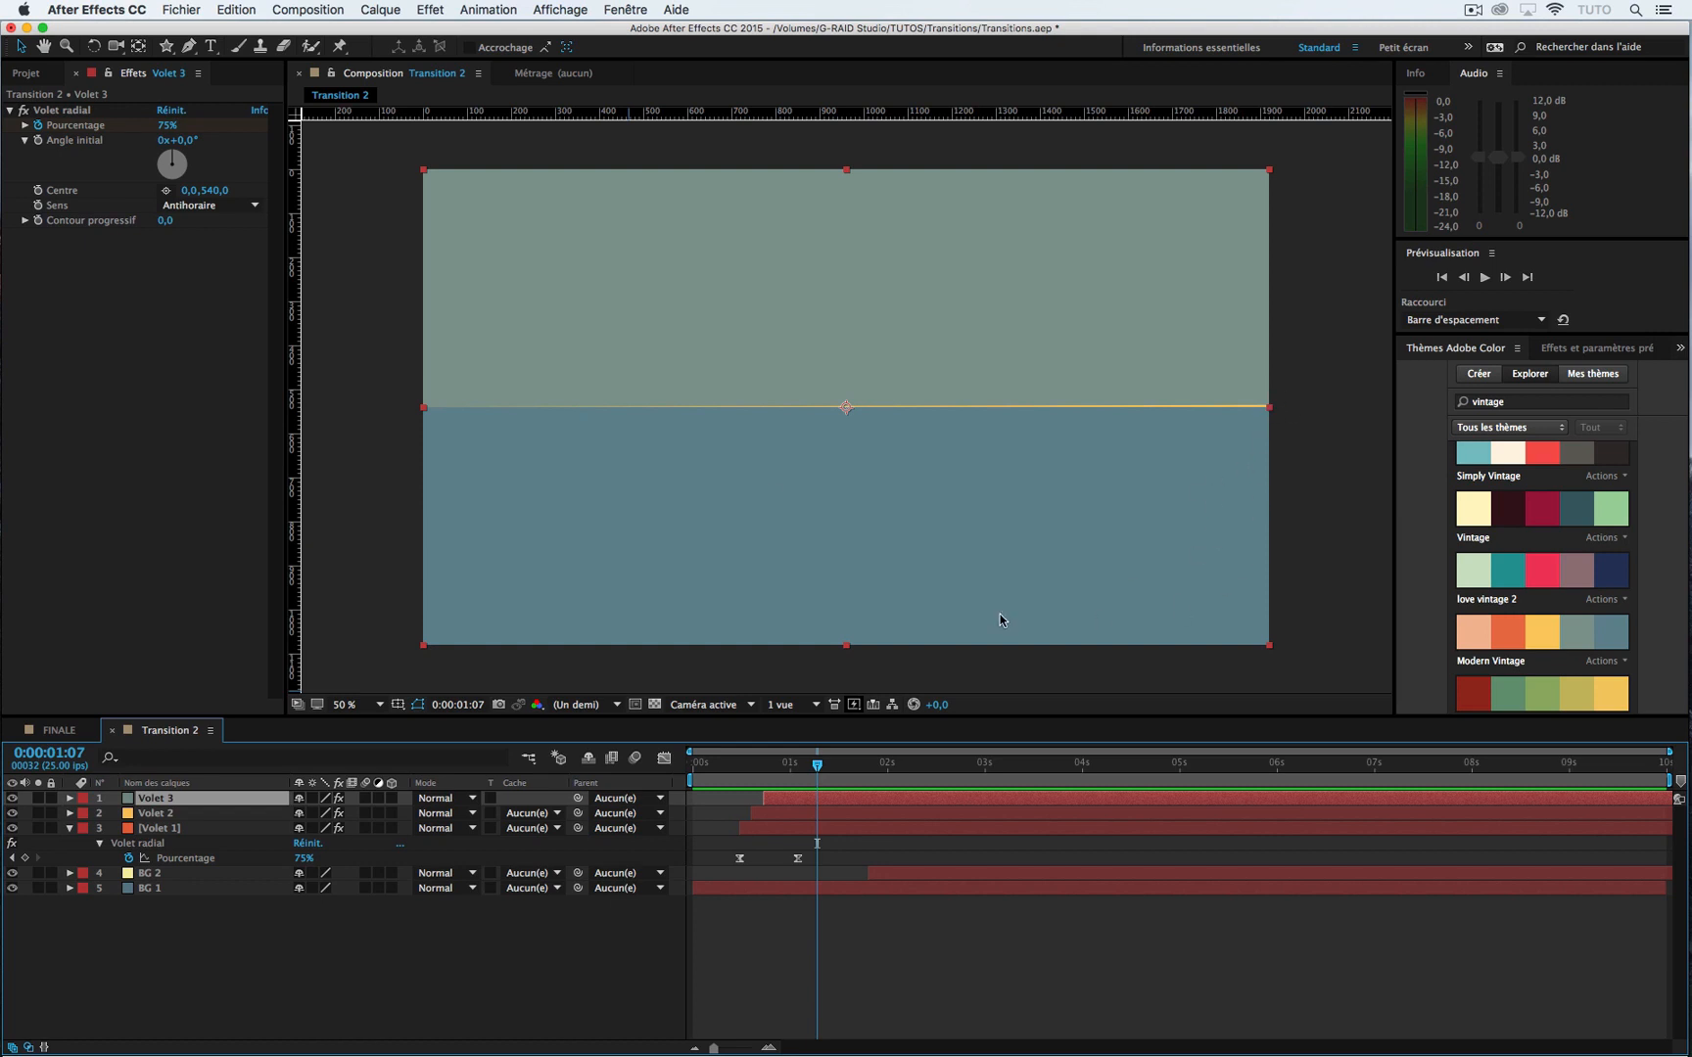
{"action": "left_click", "coordinate": [740, 773]}
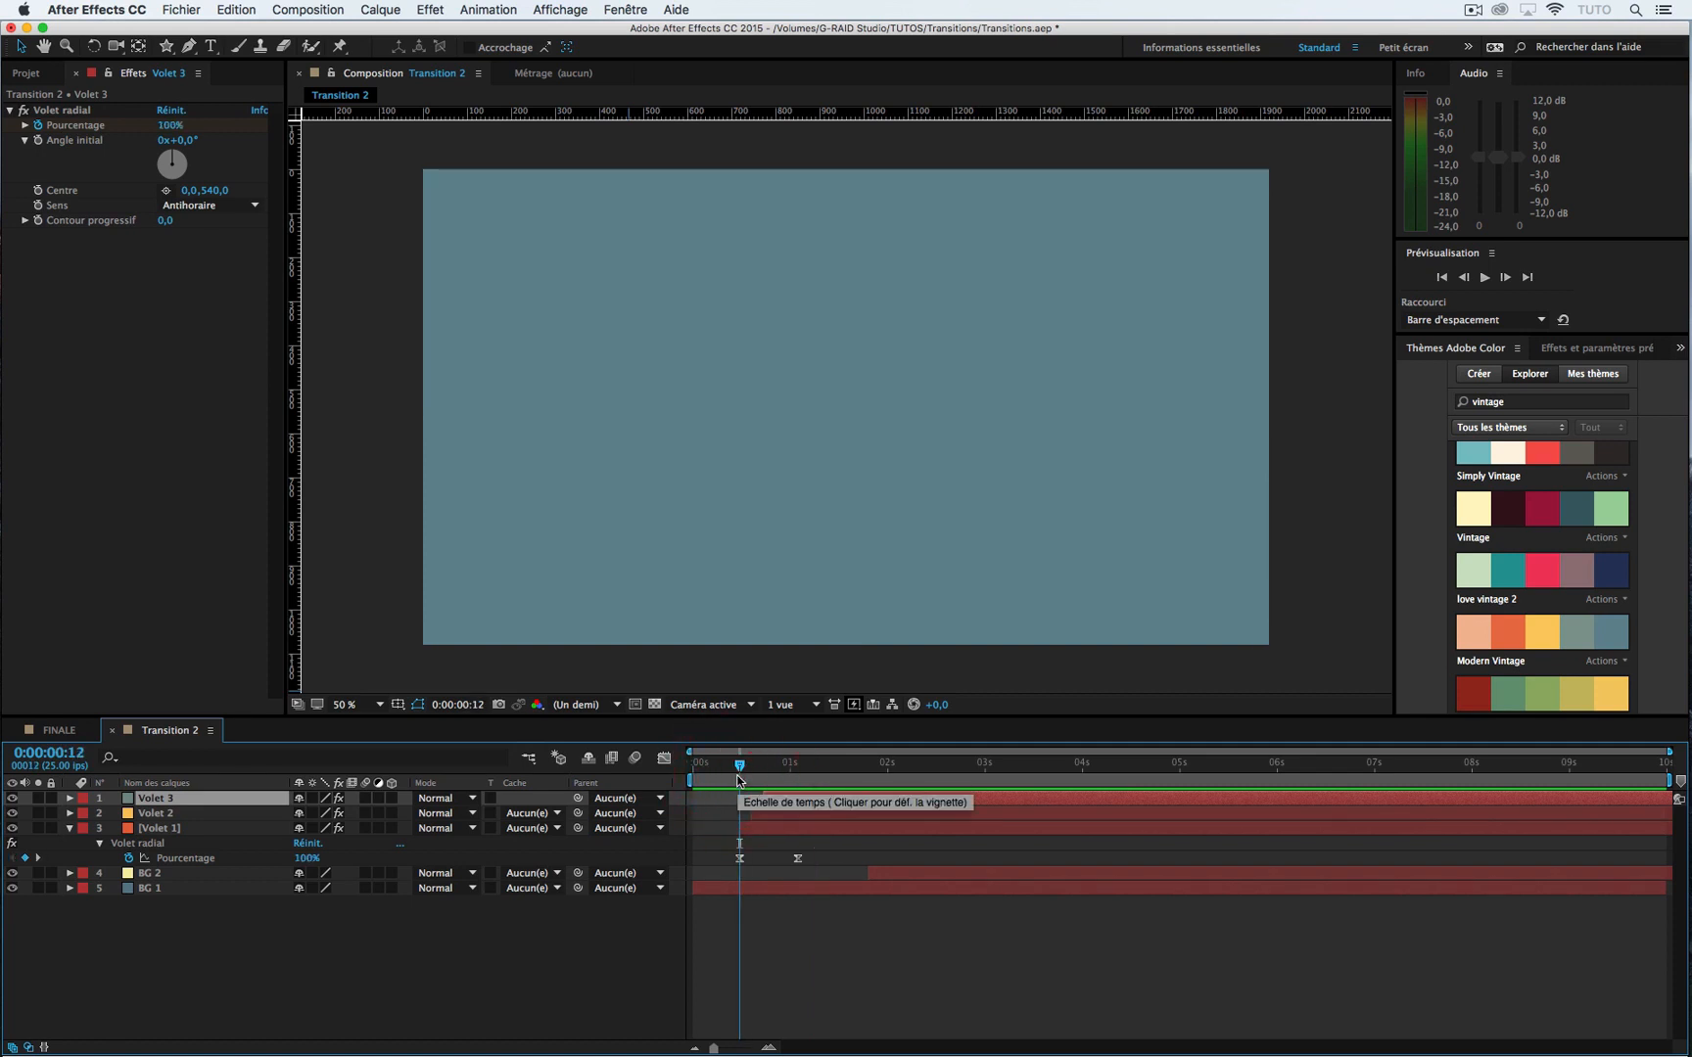
Step: Precompose Volet 1, Volet 2 and Volet 3 as "Transition Sup", transferring all attributes into the new composition
{"action": "left_click", "coordinate": [212, 828]}
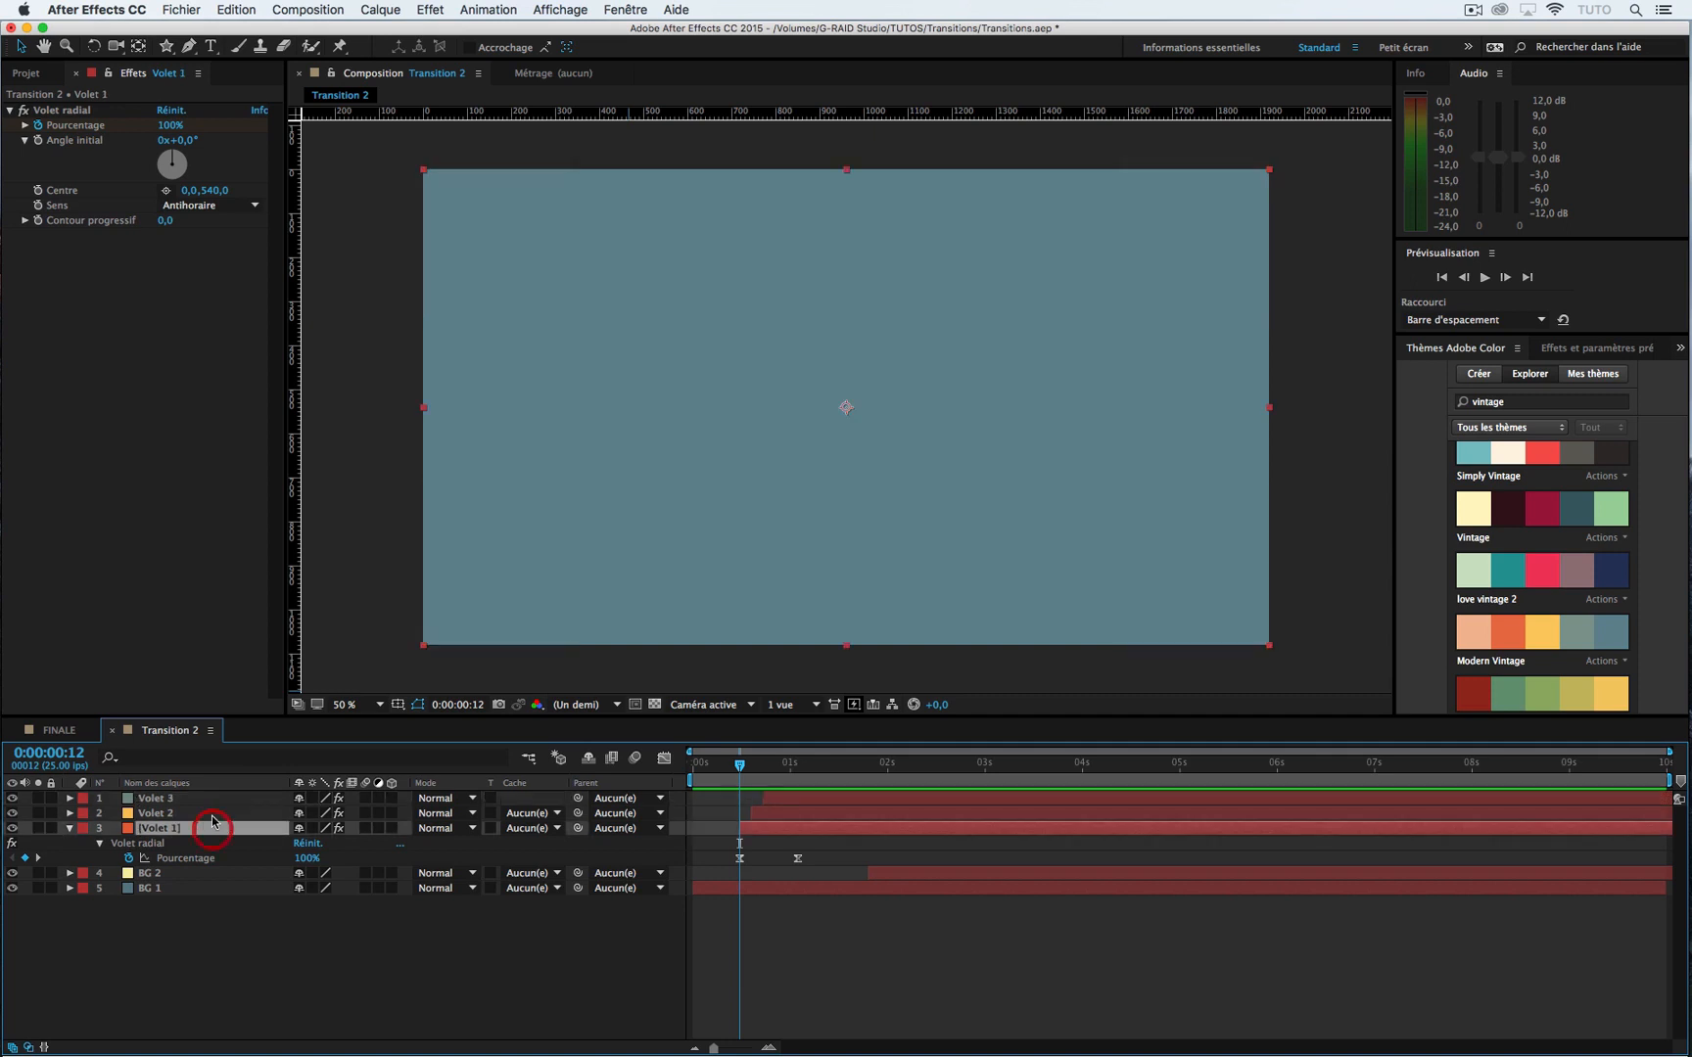
{"action": "left_click", "coordinate": [210, 801], "text": "shift"}
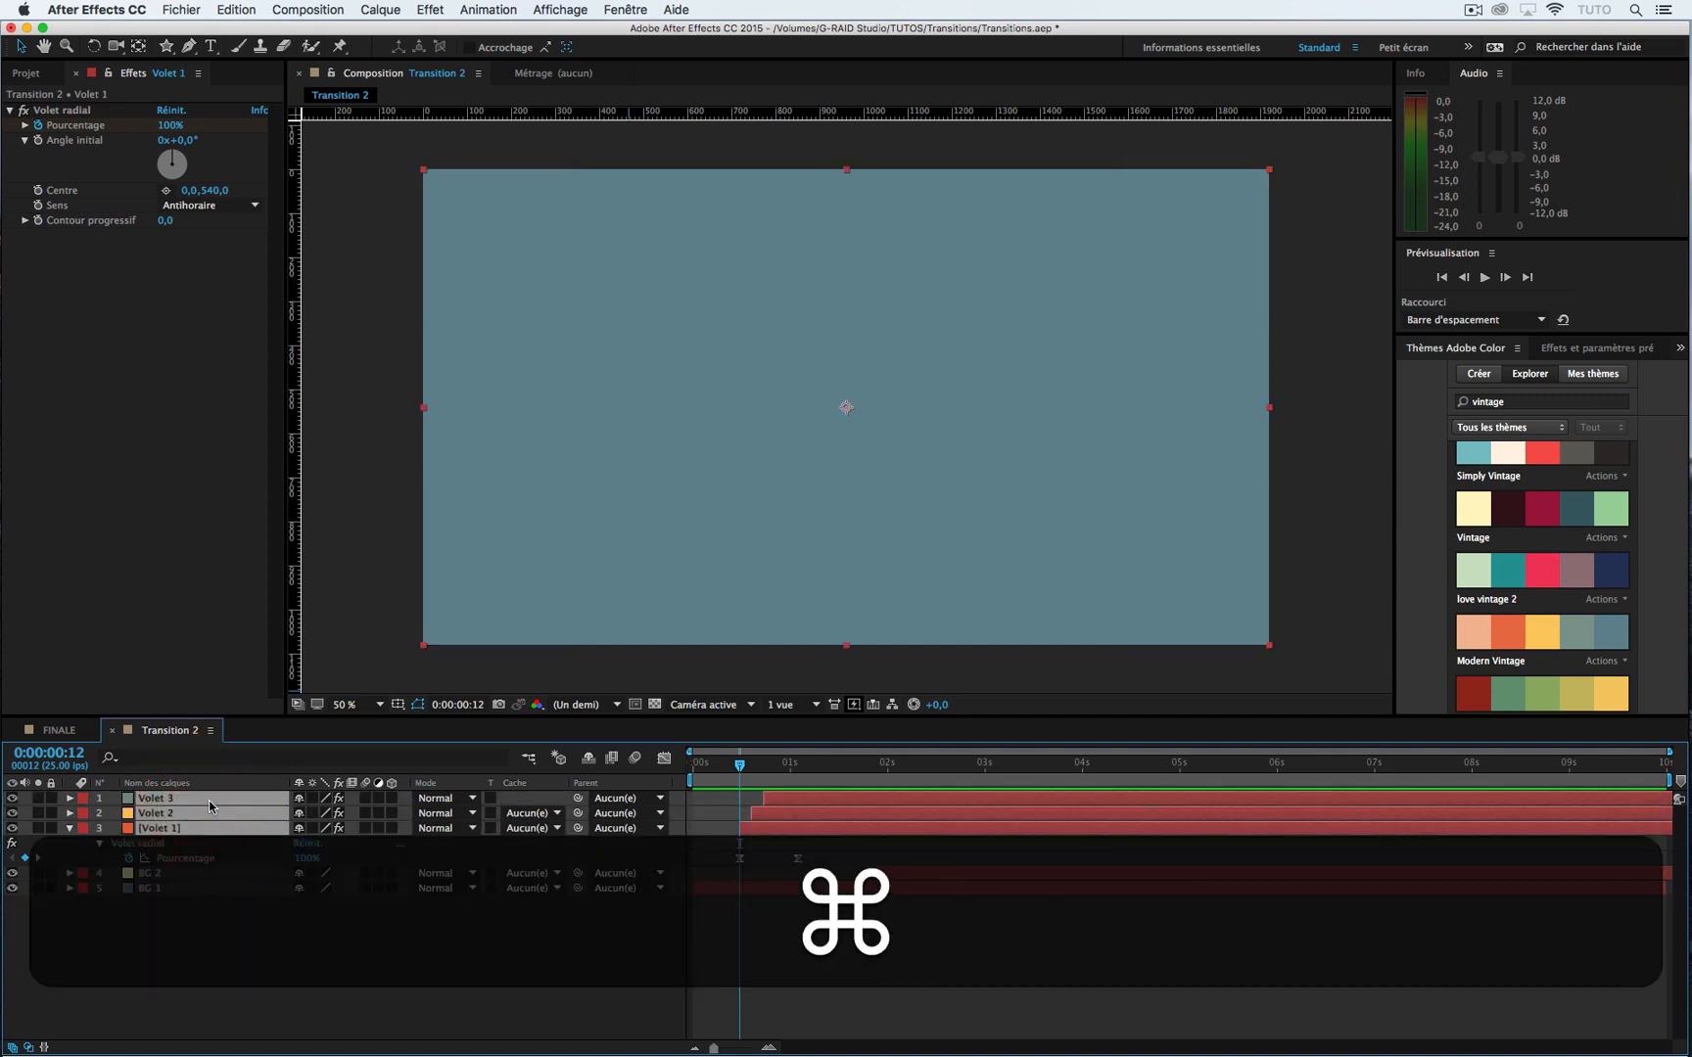
{"action": "key", "text": "shift+super+c"}
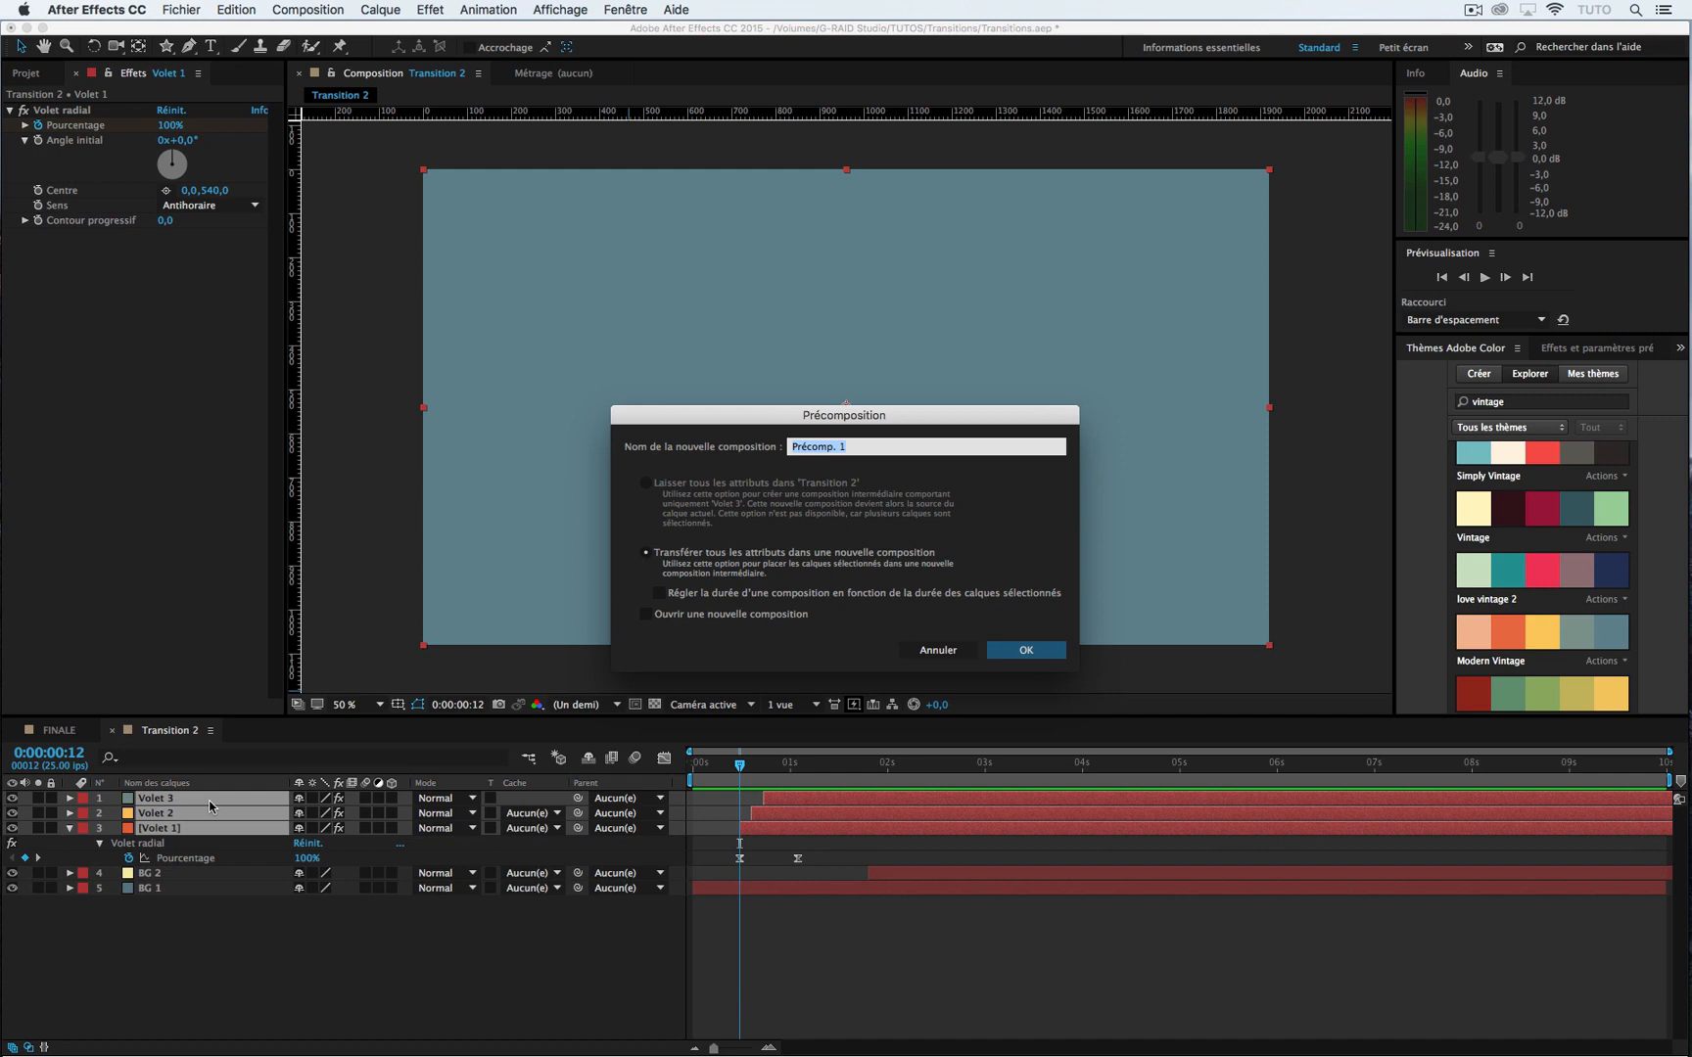
{"action": "type", "text": "Trans"}
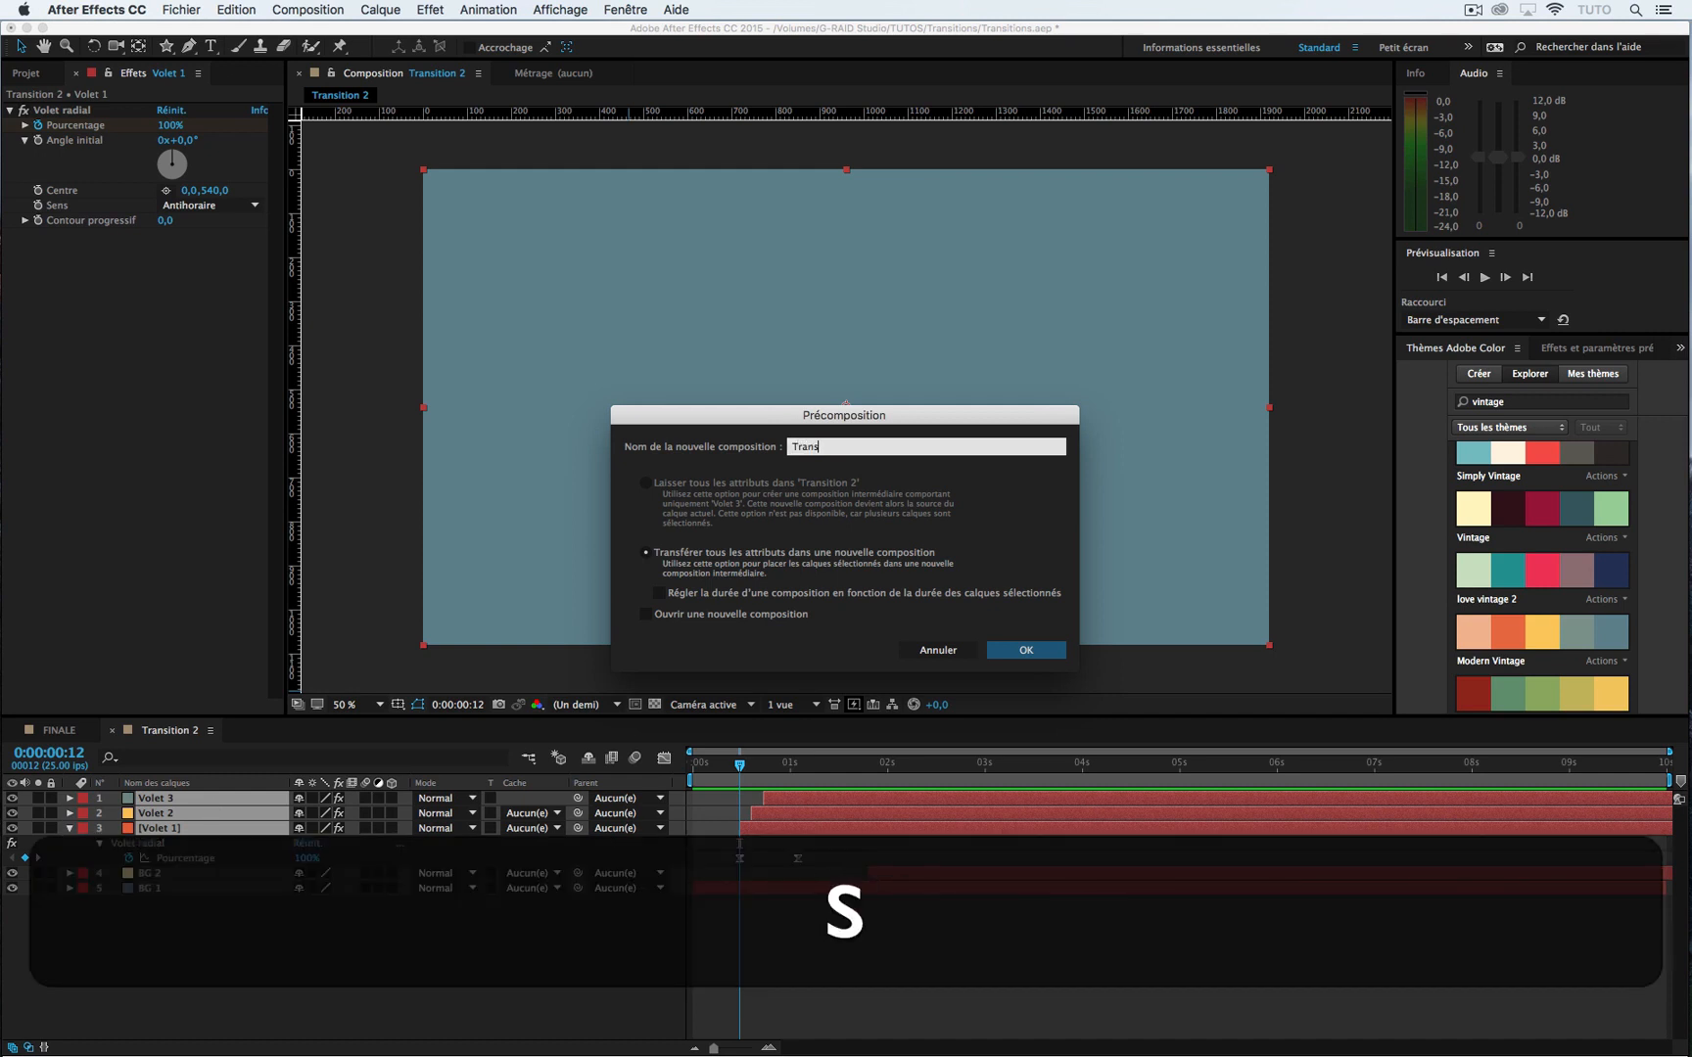
{"action": "type", "text": "ition part 1"}
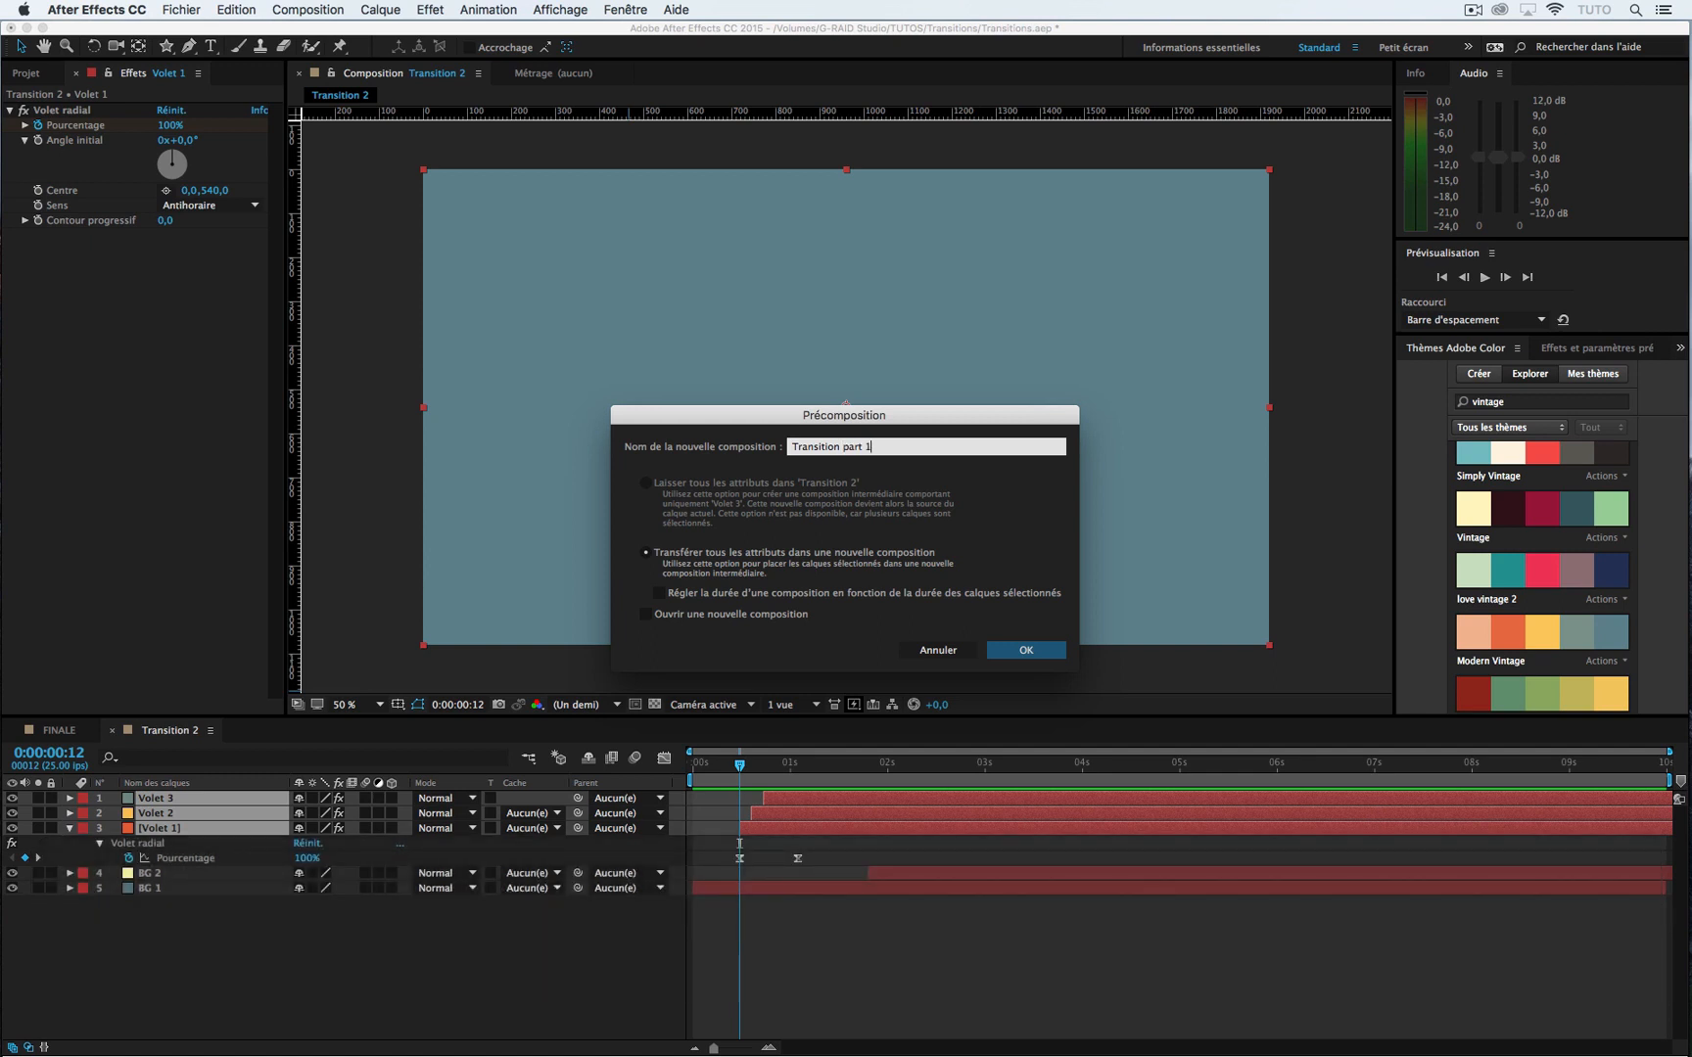
{"action": "key", "text": "BackSpace"}
{"action": "key", "text": "BackSpace"}
{"action": "key", "text": "BackSpace"}
{"action": "key", "text": "BackSpace"}
{"action": "key", "text": "BackSpace"}
{"action": "key", "text": "BackSpace"}
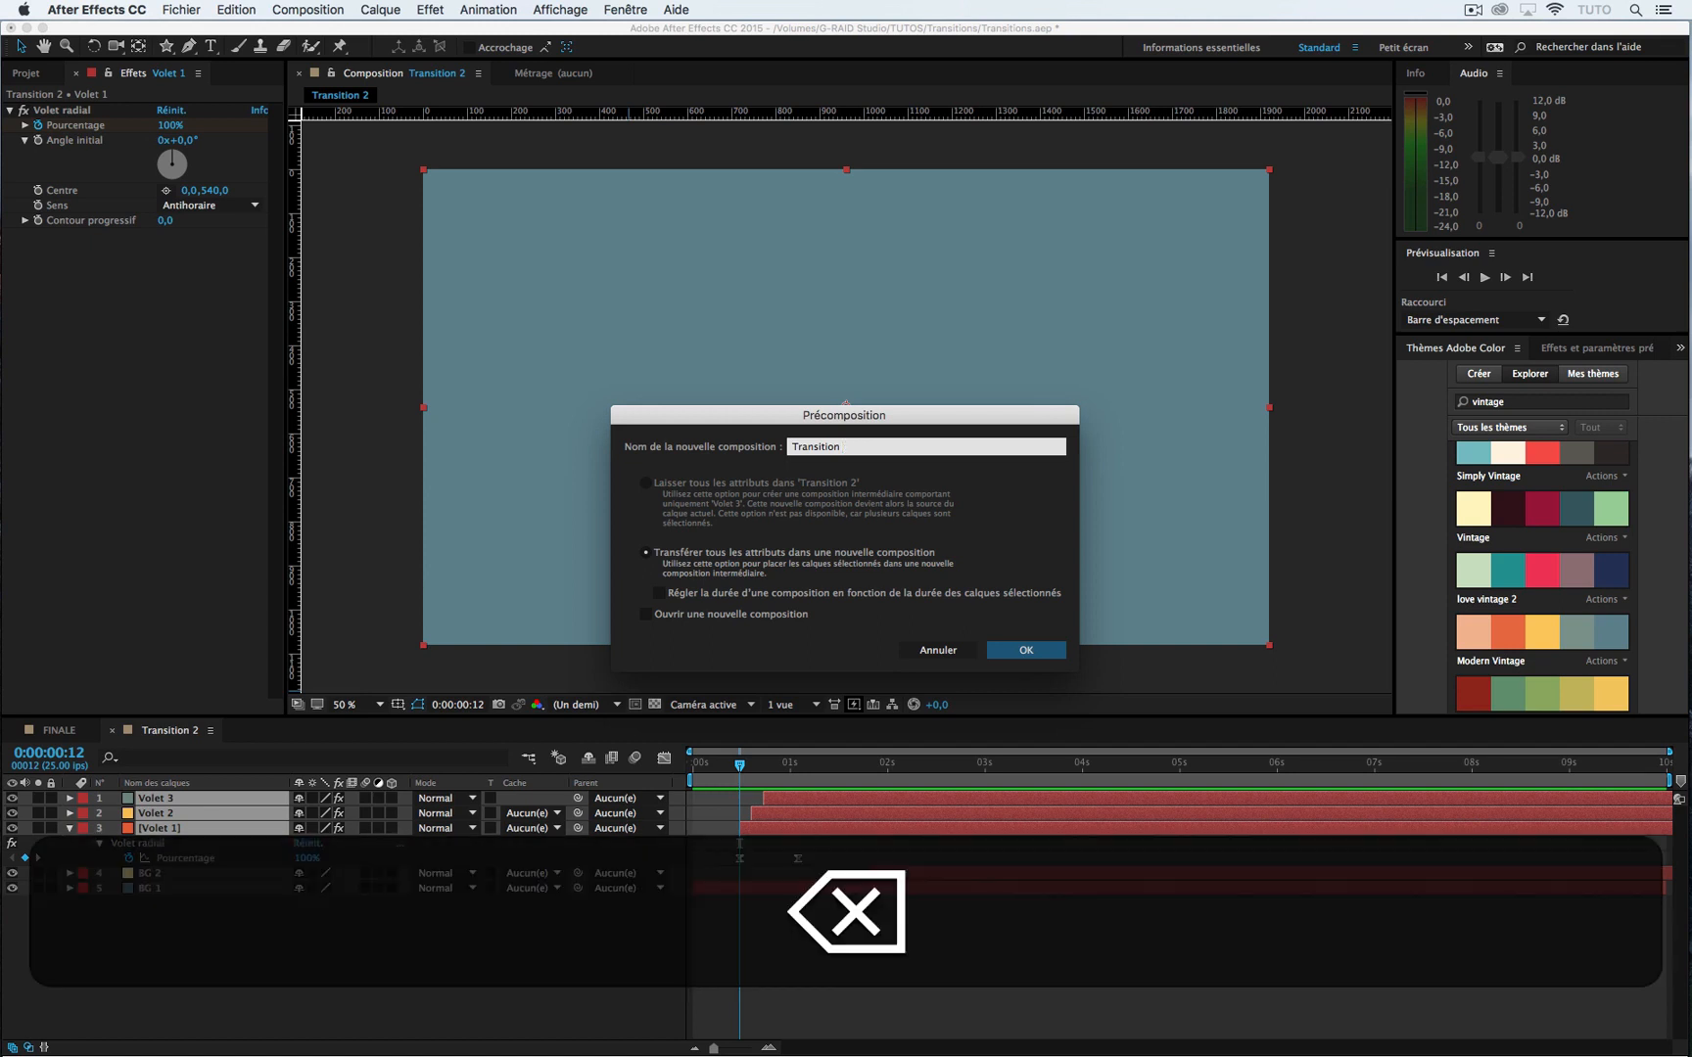
{"action": "type", "text": "Sup"}
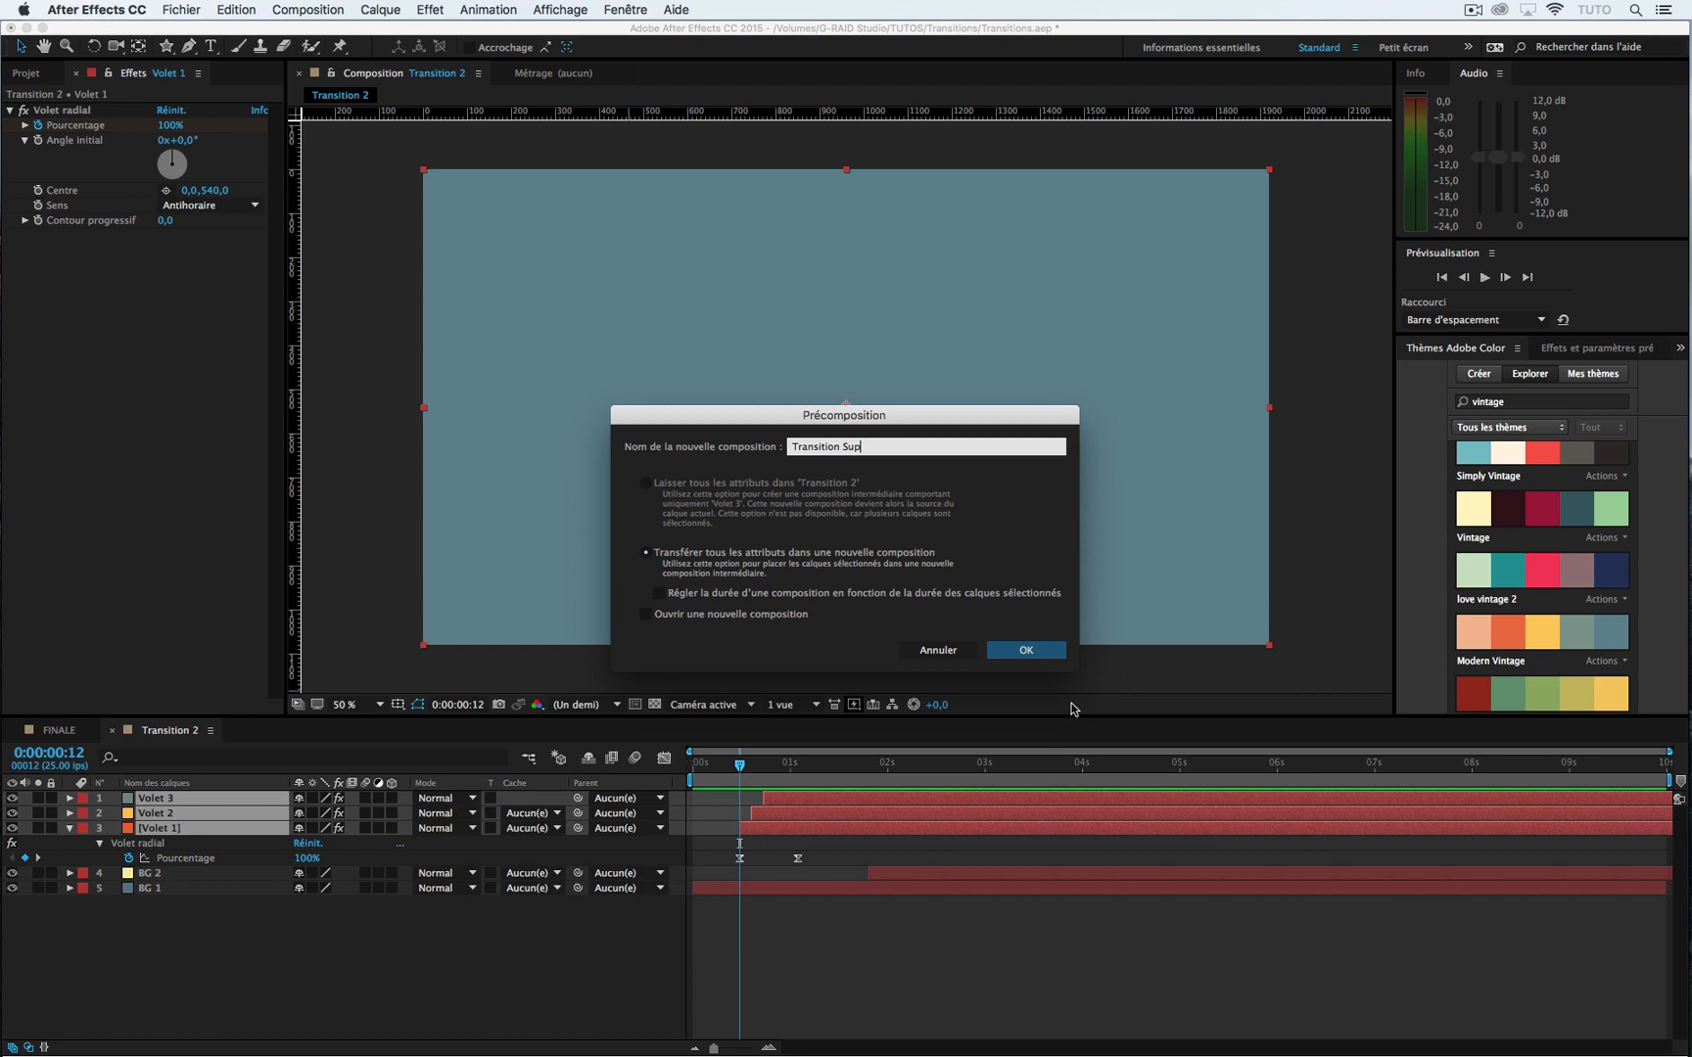
{"action": "left_click", "coordinate": [1016, 655]}
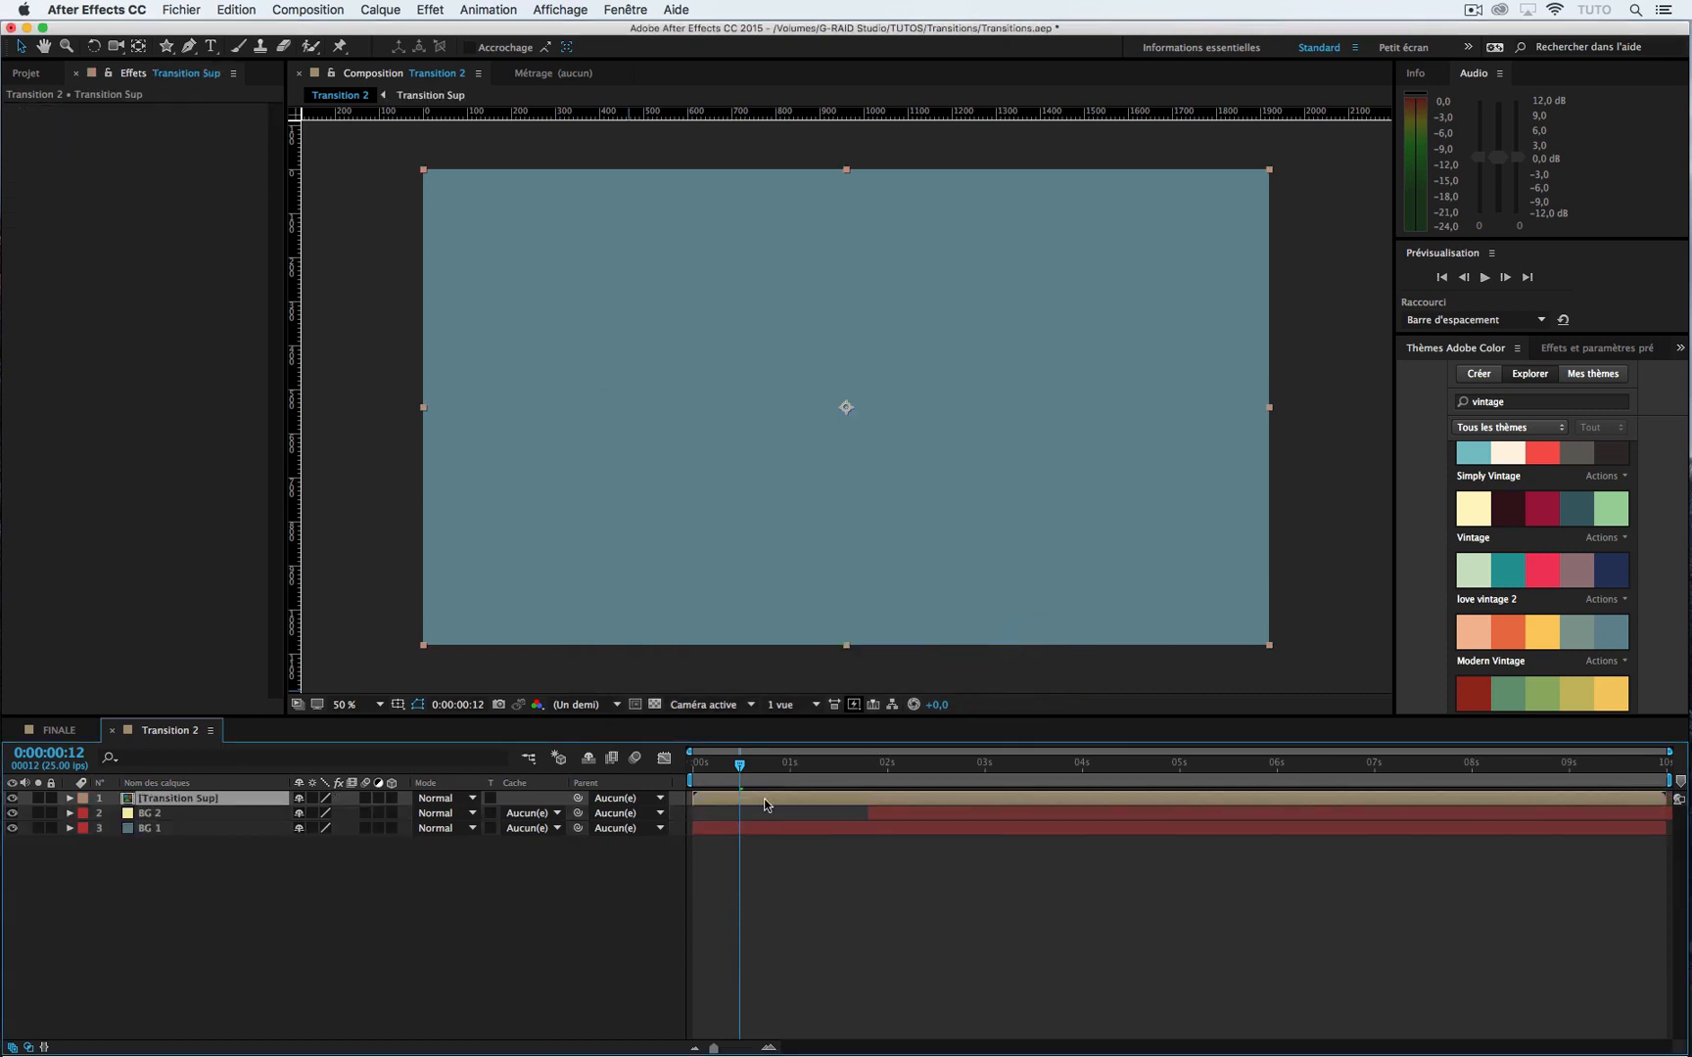
Step: Trim the start of the Transition Sup layer in Transition 2 to frame 12
{"action": "double_click", "coordinate": [766, 804]}
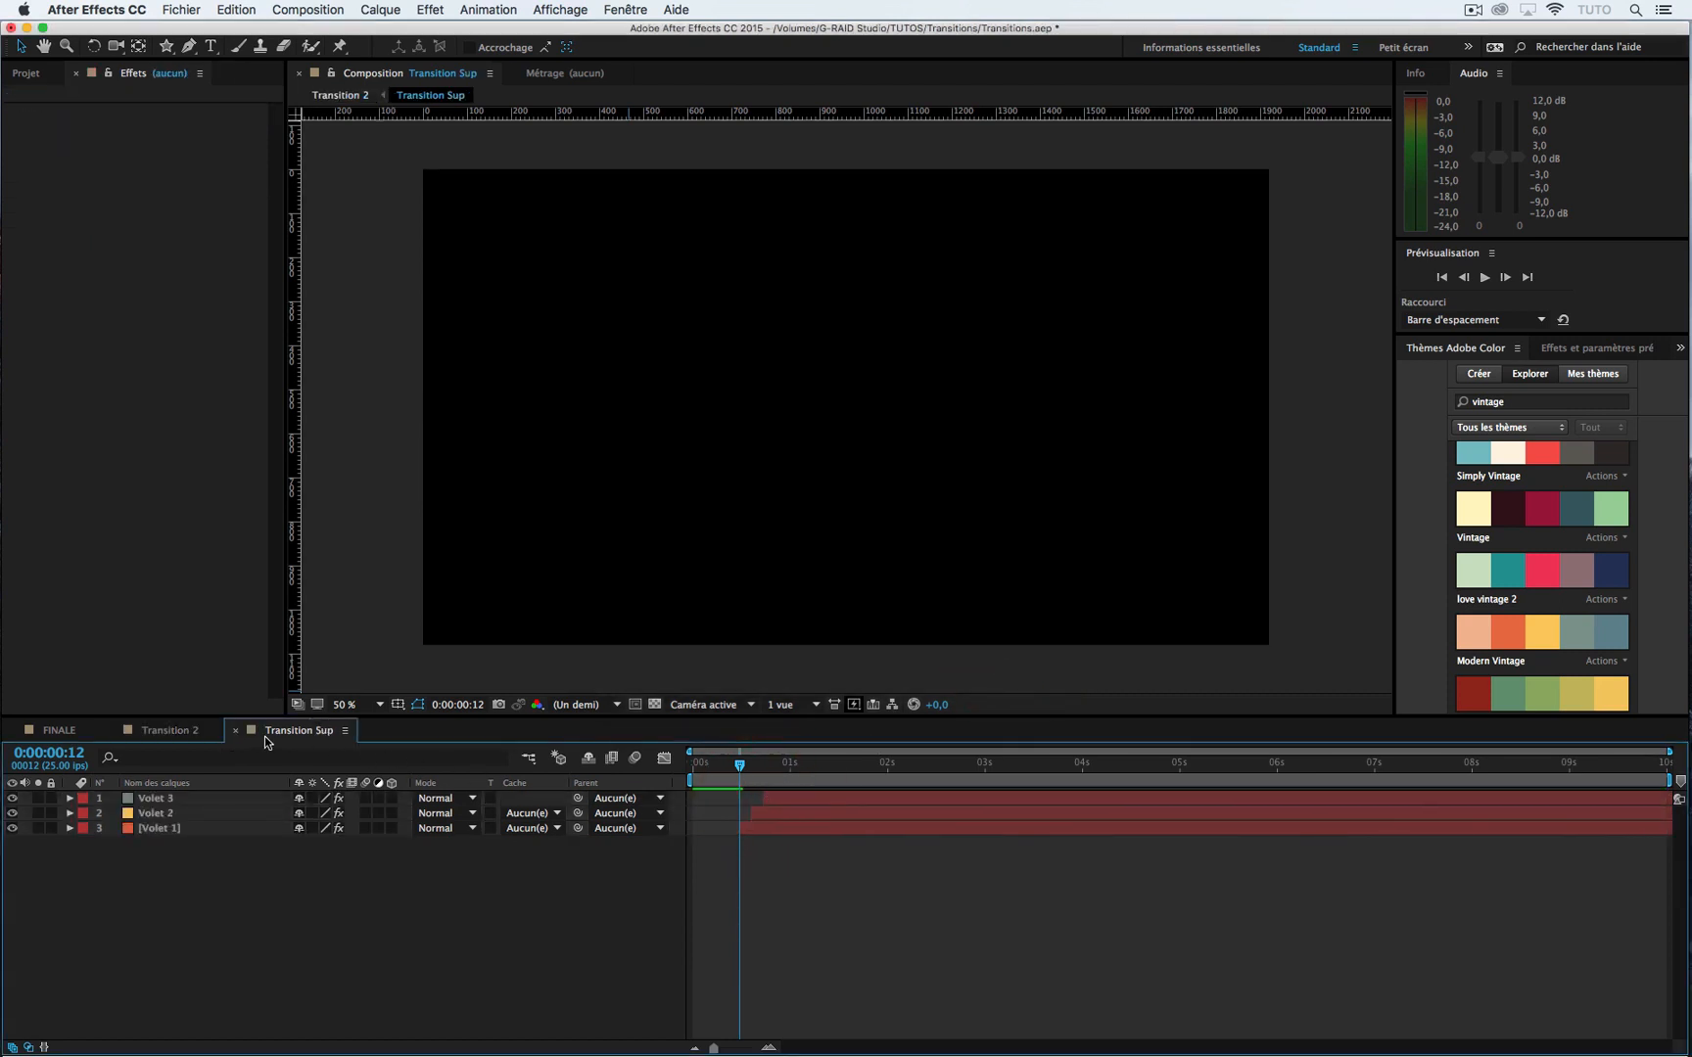
{"action": "left_click", "coordinate": [217, 731]}
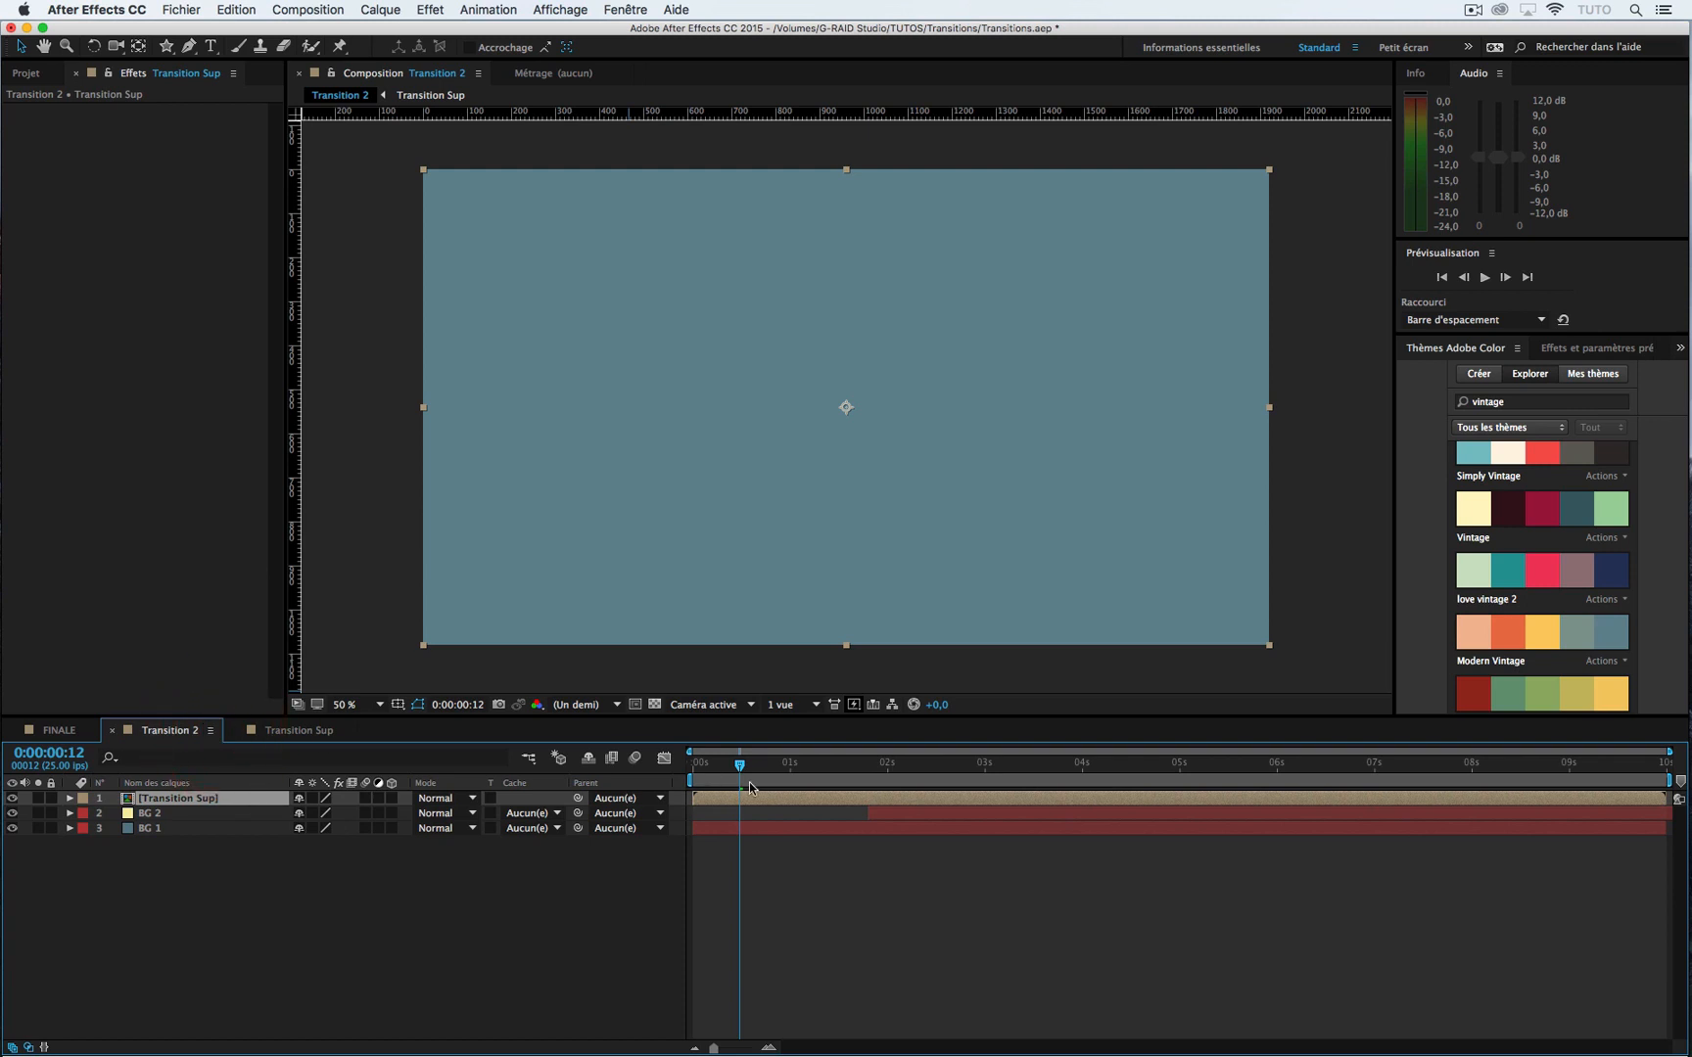
{"action": "key", "text": "alt+ugrave"}
Step: Locate Volet 3's last keyframe inside Transition Sup and trim the precomp layer's end in Transition 2 to that time, 0:00:01:08
{"action": "double_click", "coordinate": [788, 798]}
{"action": "left_click", "coordinate": [802, 797]}
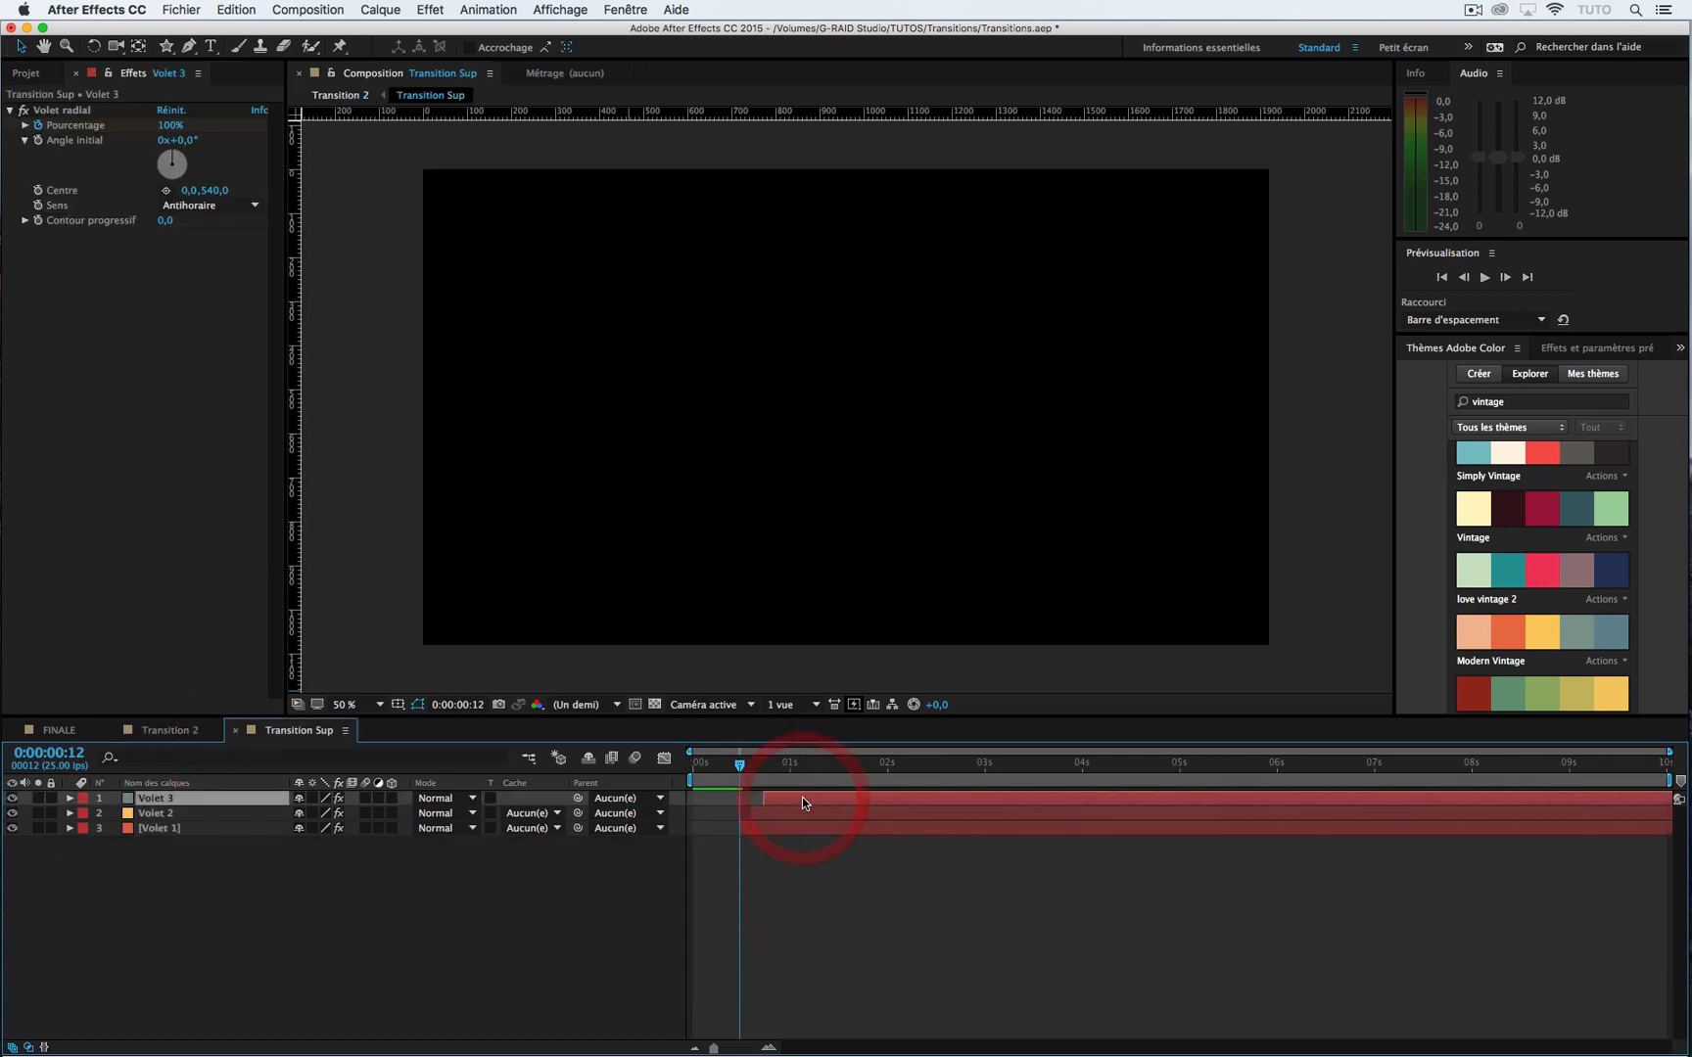
{"action": "key", "text": "u"}
{"action": "left_click_drag", "start_coordinate": [827, 777], "coordinate": [821, 777]}
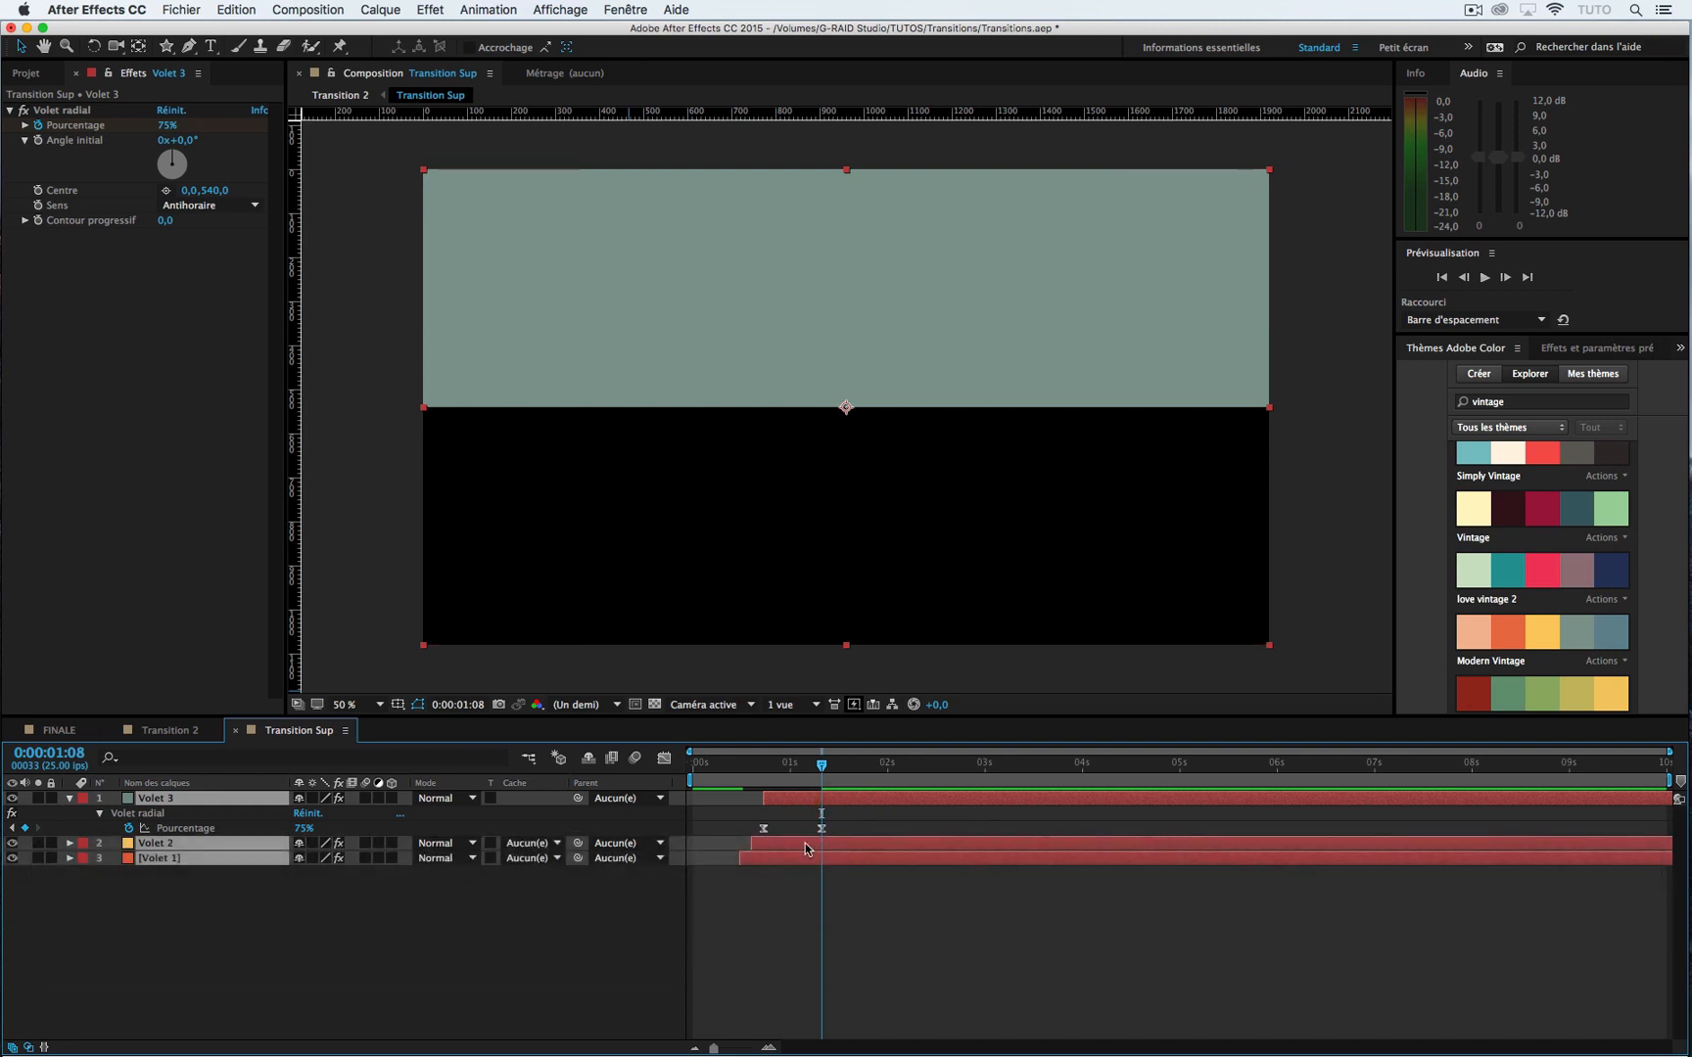
{"action": "left_click", "coordinate": [186, 730]}
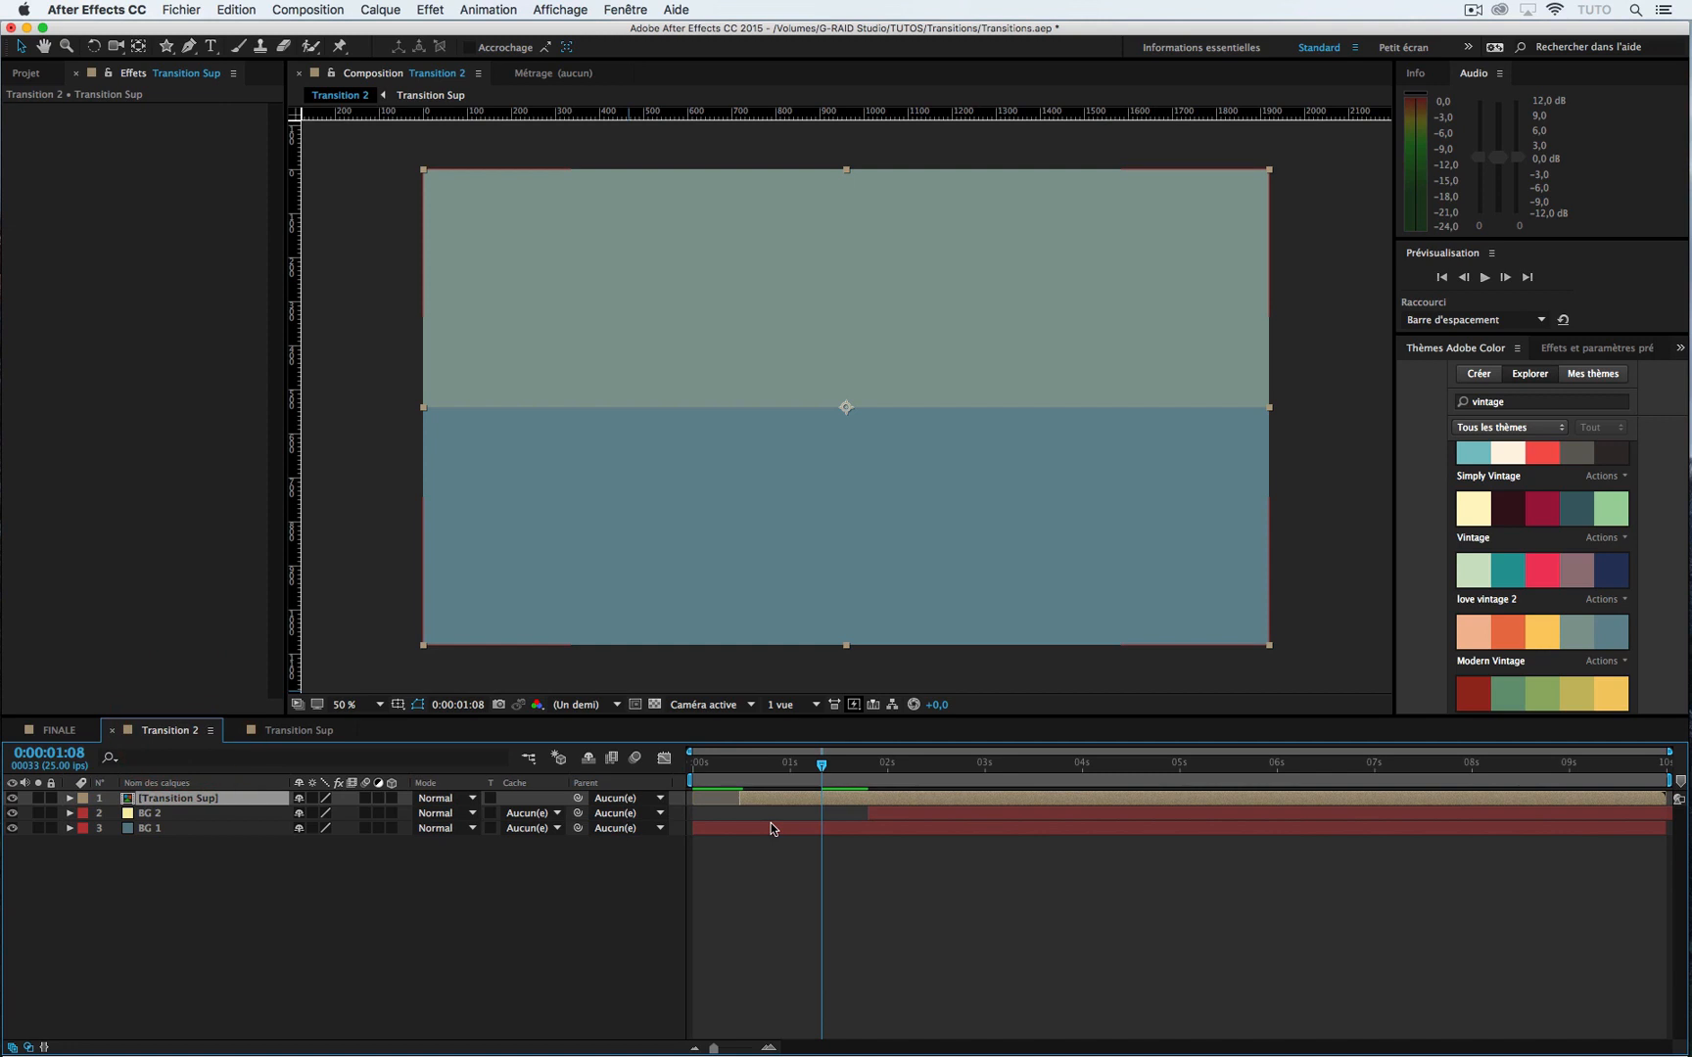
{"action": "key", "text": "alt"}
{"action": "key", "text": "alt+dollar"}
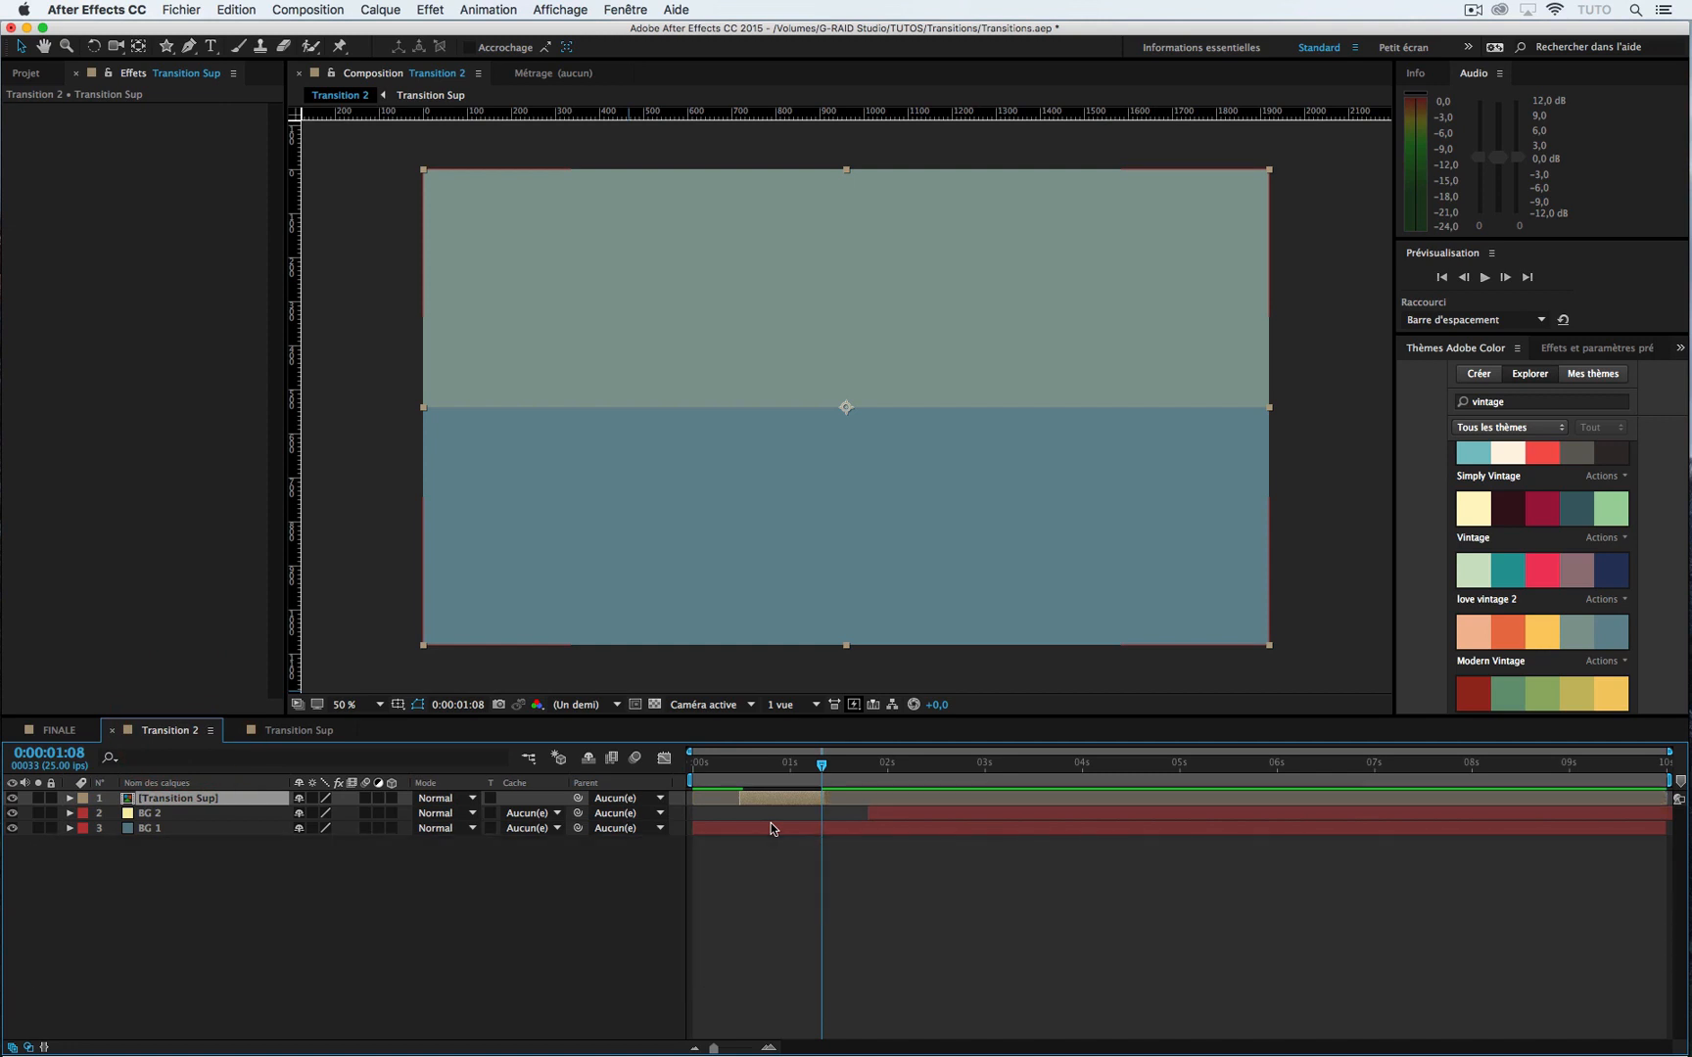
Step: Duplicate the Transition Sup layer and rename the lower copy "Transition Inf"
{"action": "left_click_drag", "start_coordinate": [735, 772], "coordinate": [821, 781]}
{"action": "key", "text": "super+d"}
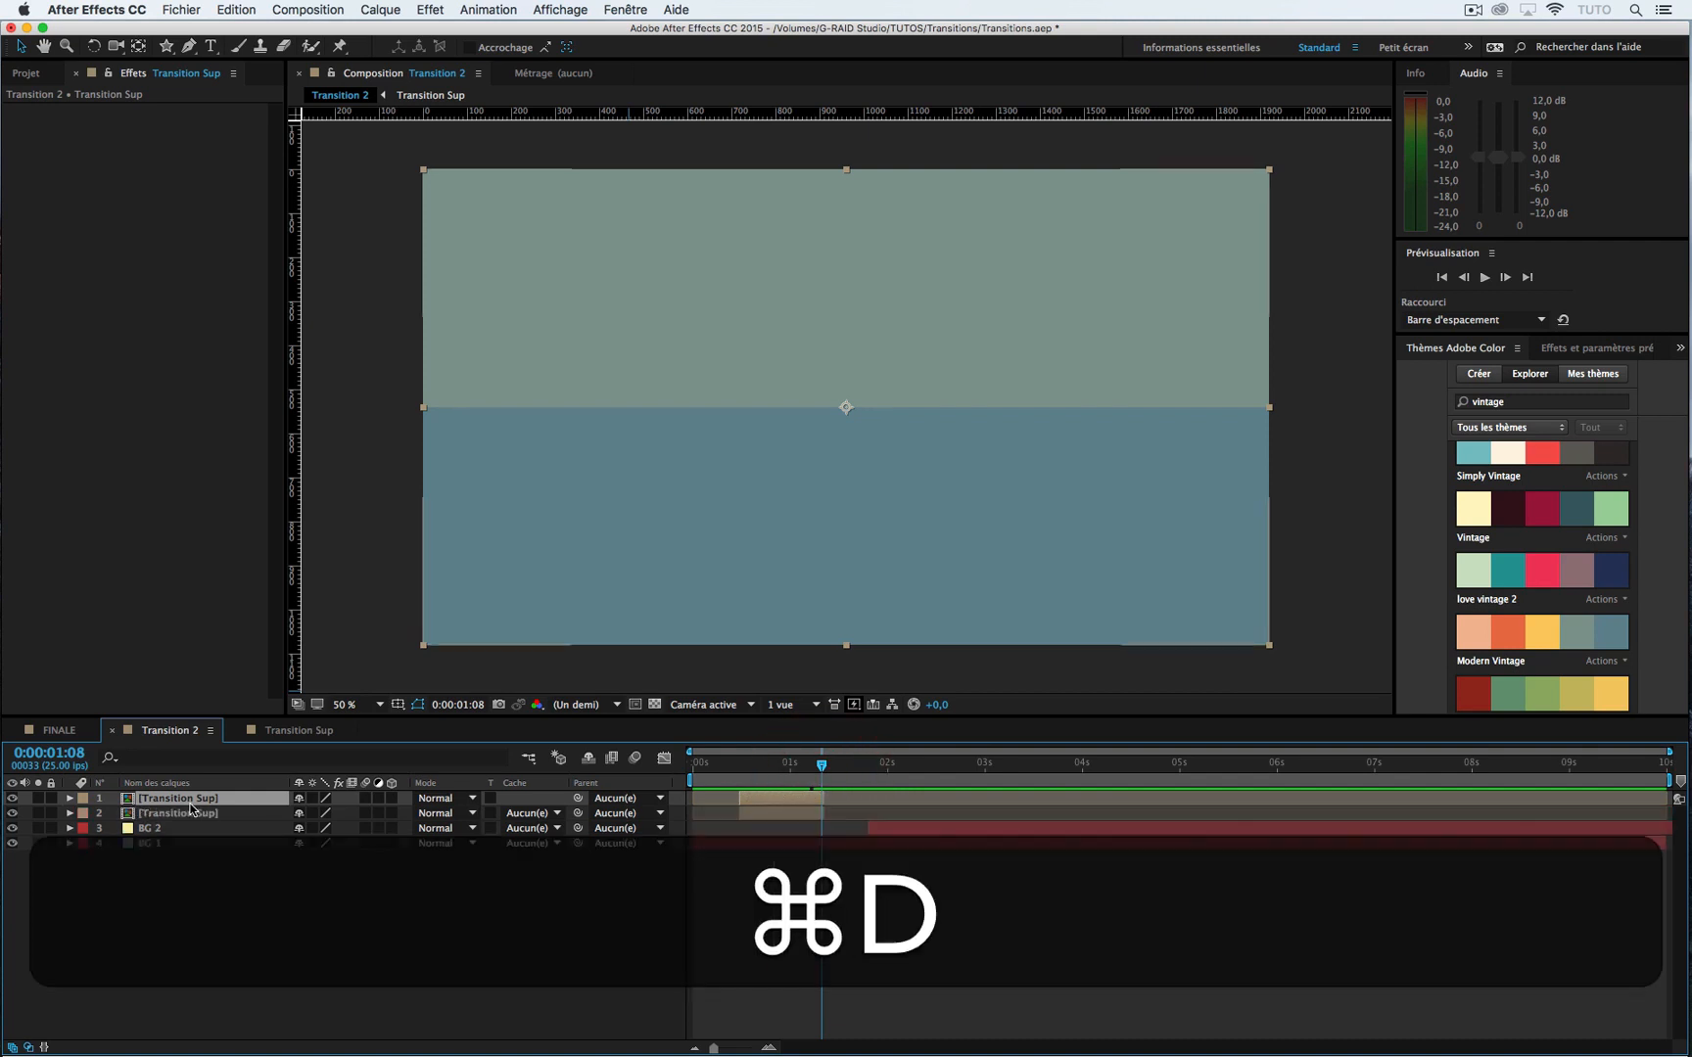
{"action": "left_click", "coordinate": [190, 803]}
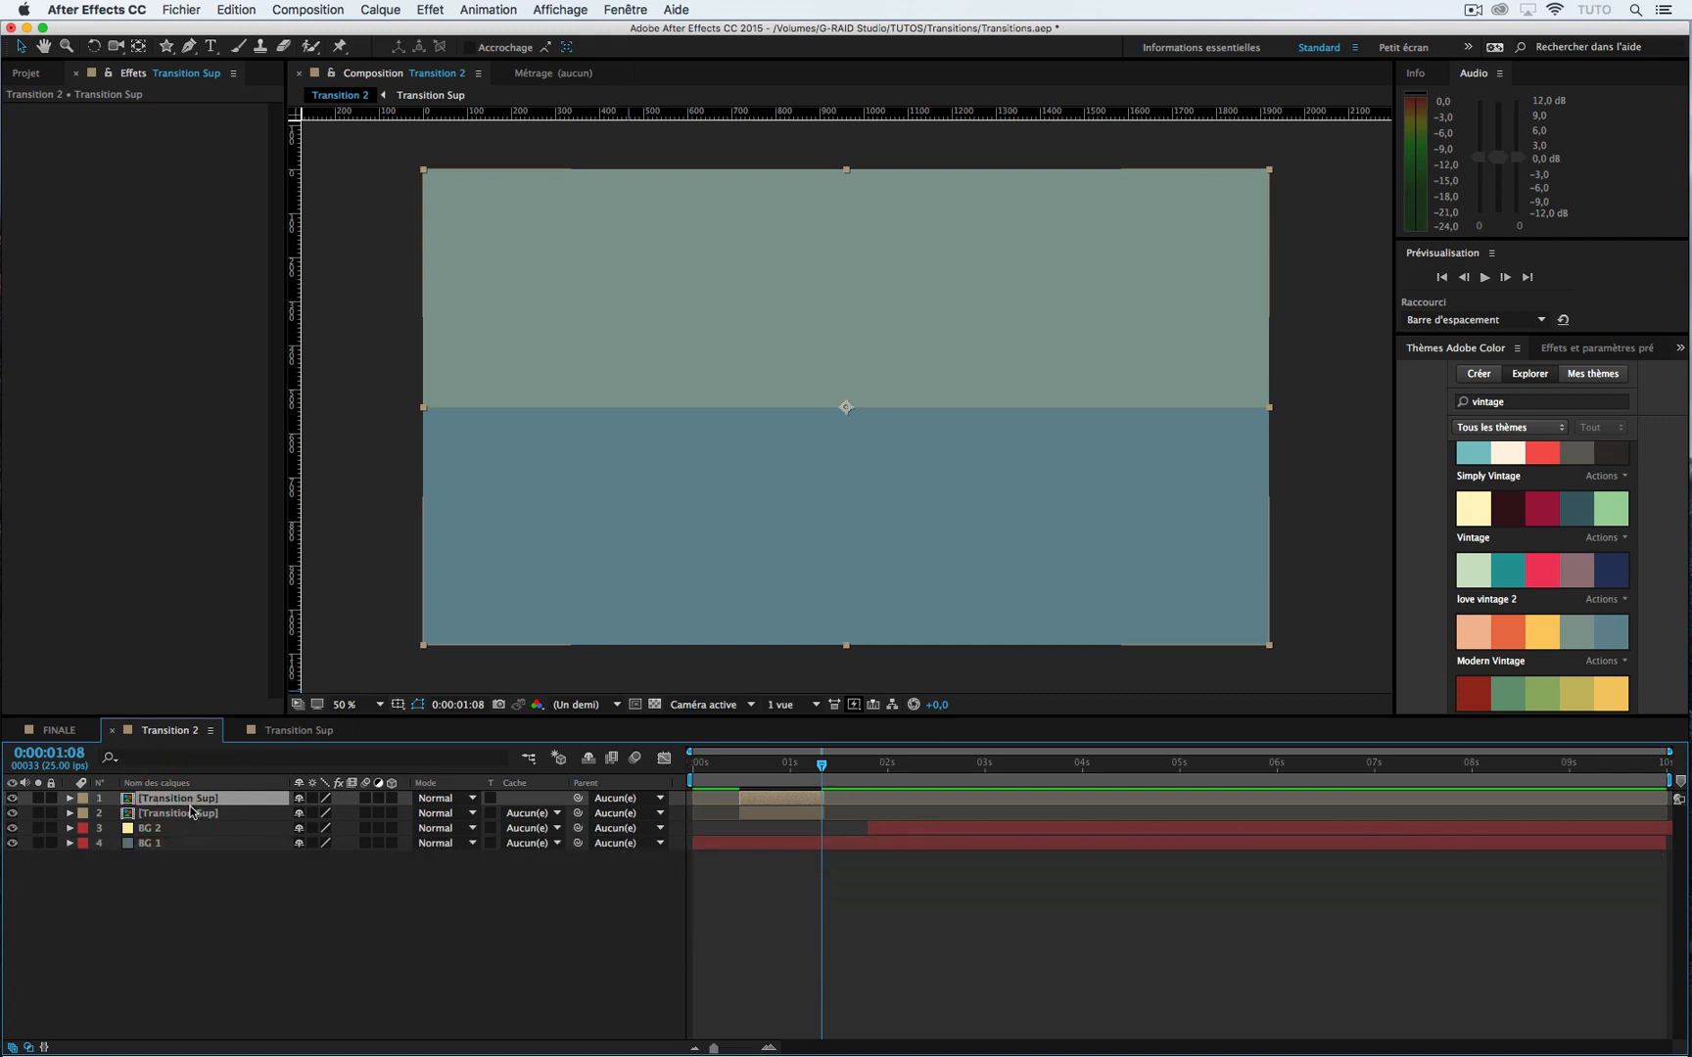
{"action": "left_click", "coordinate": [190, 813]}
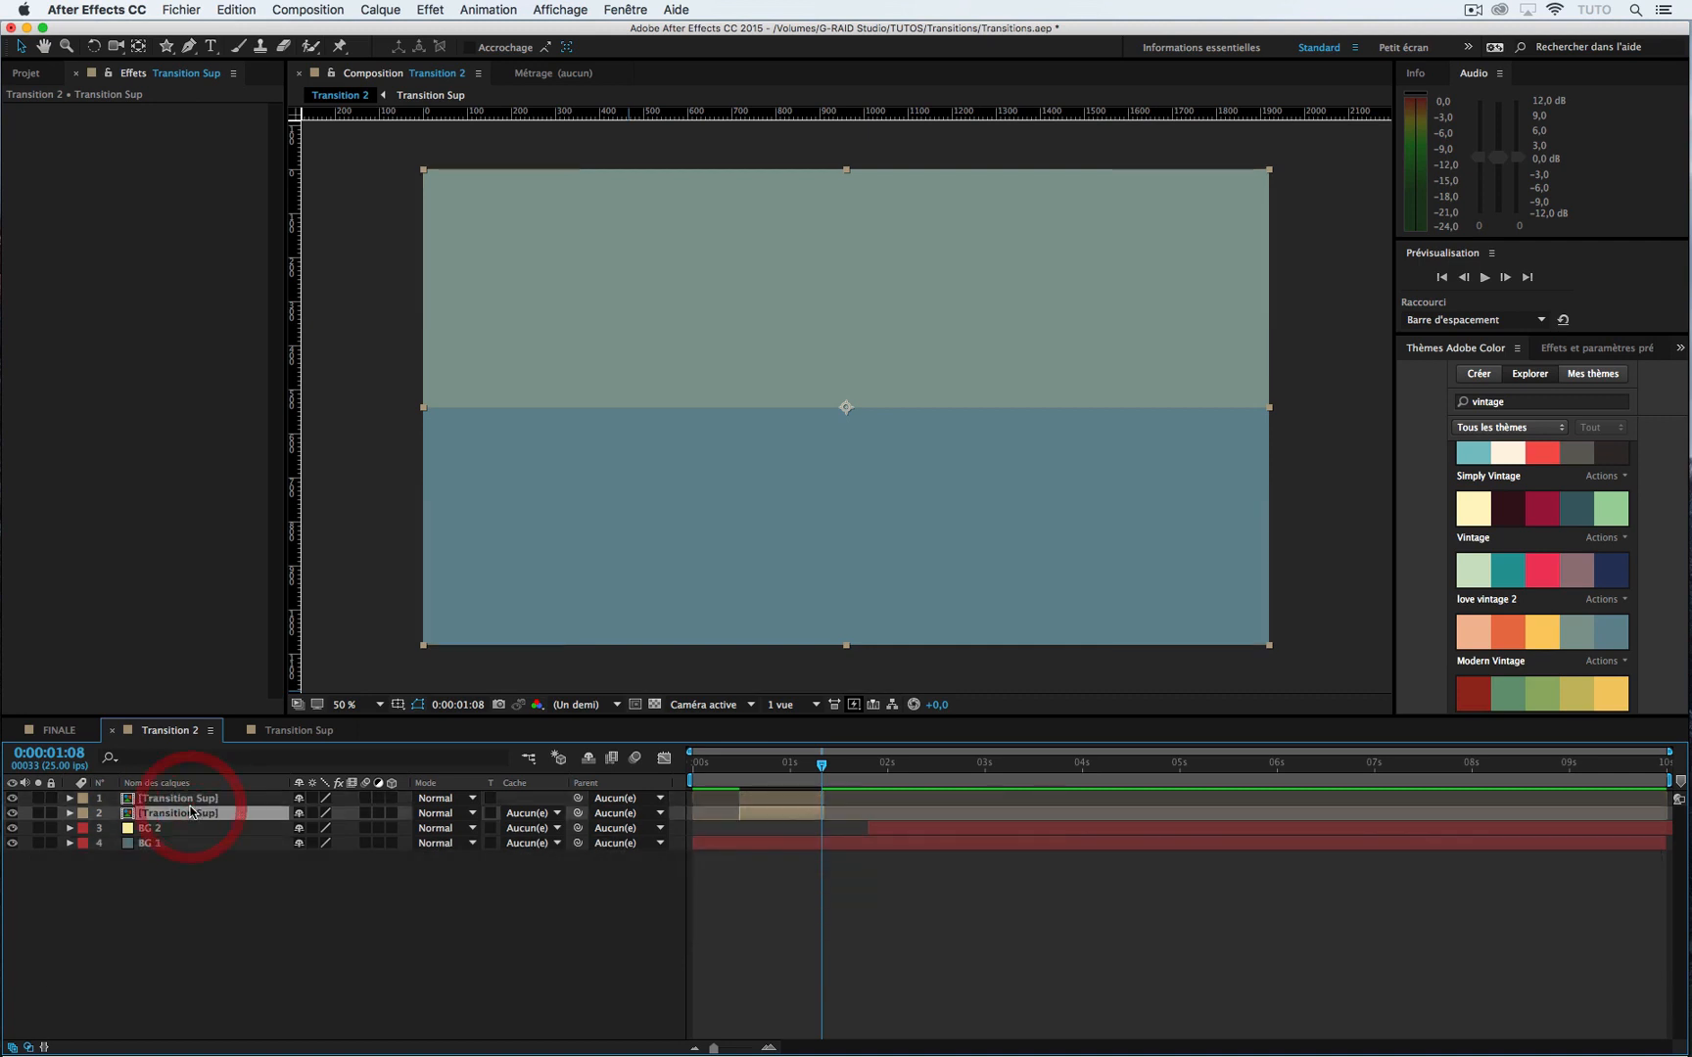
{"action": "key", "text": "Return"}
{"action": "left_click", "coordinate": [272, 813]}
{"action": "key", "text": "BackSpace"}
{"action": "key", "text": "BackSpace"}
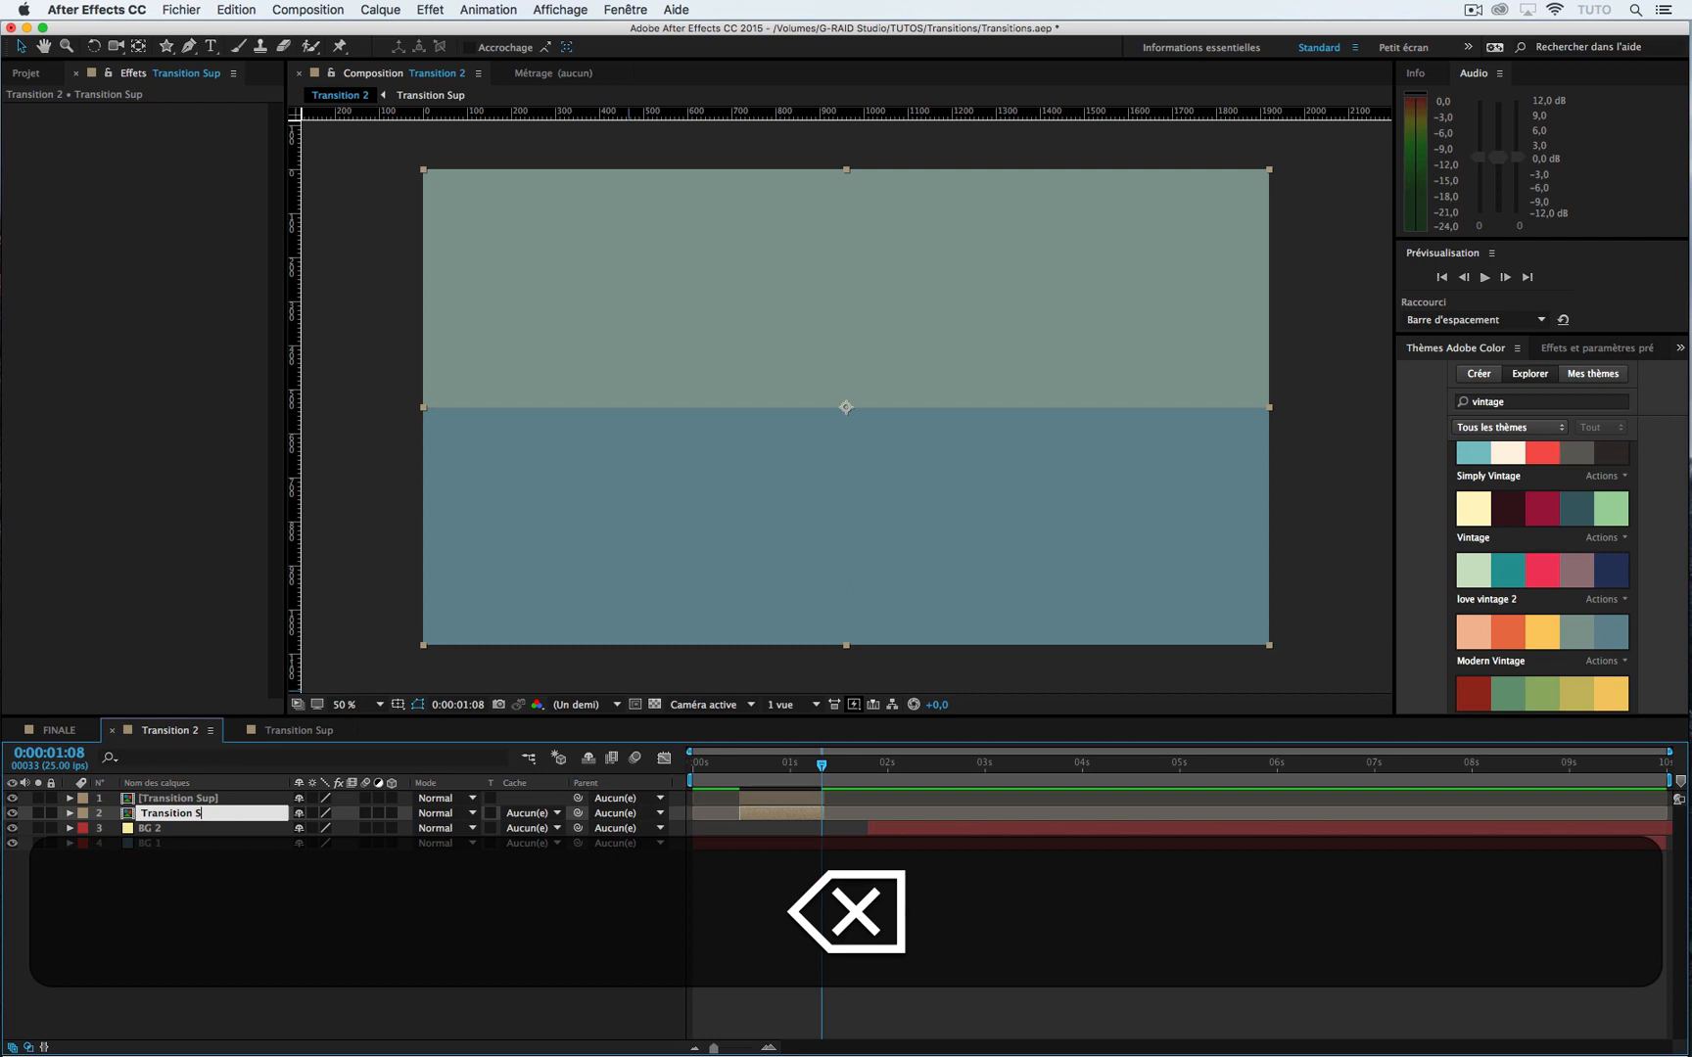
{"action": "type", "text": "Ing"}
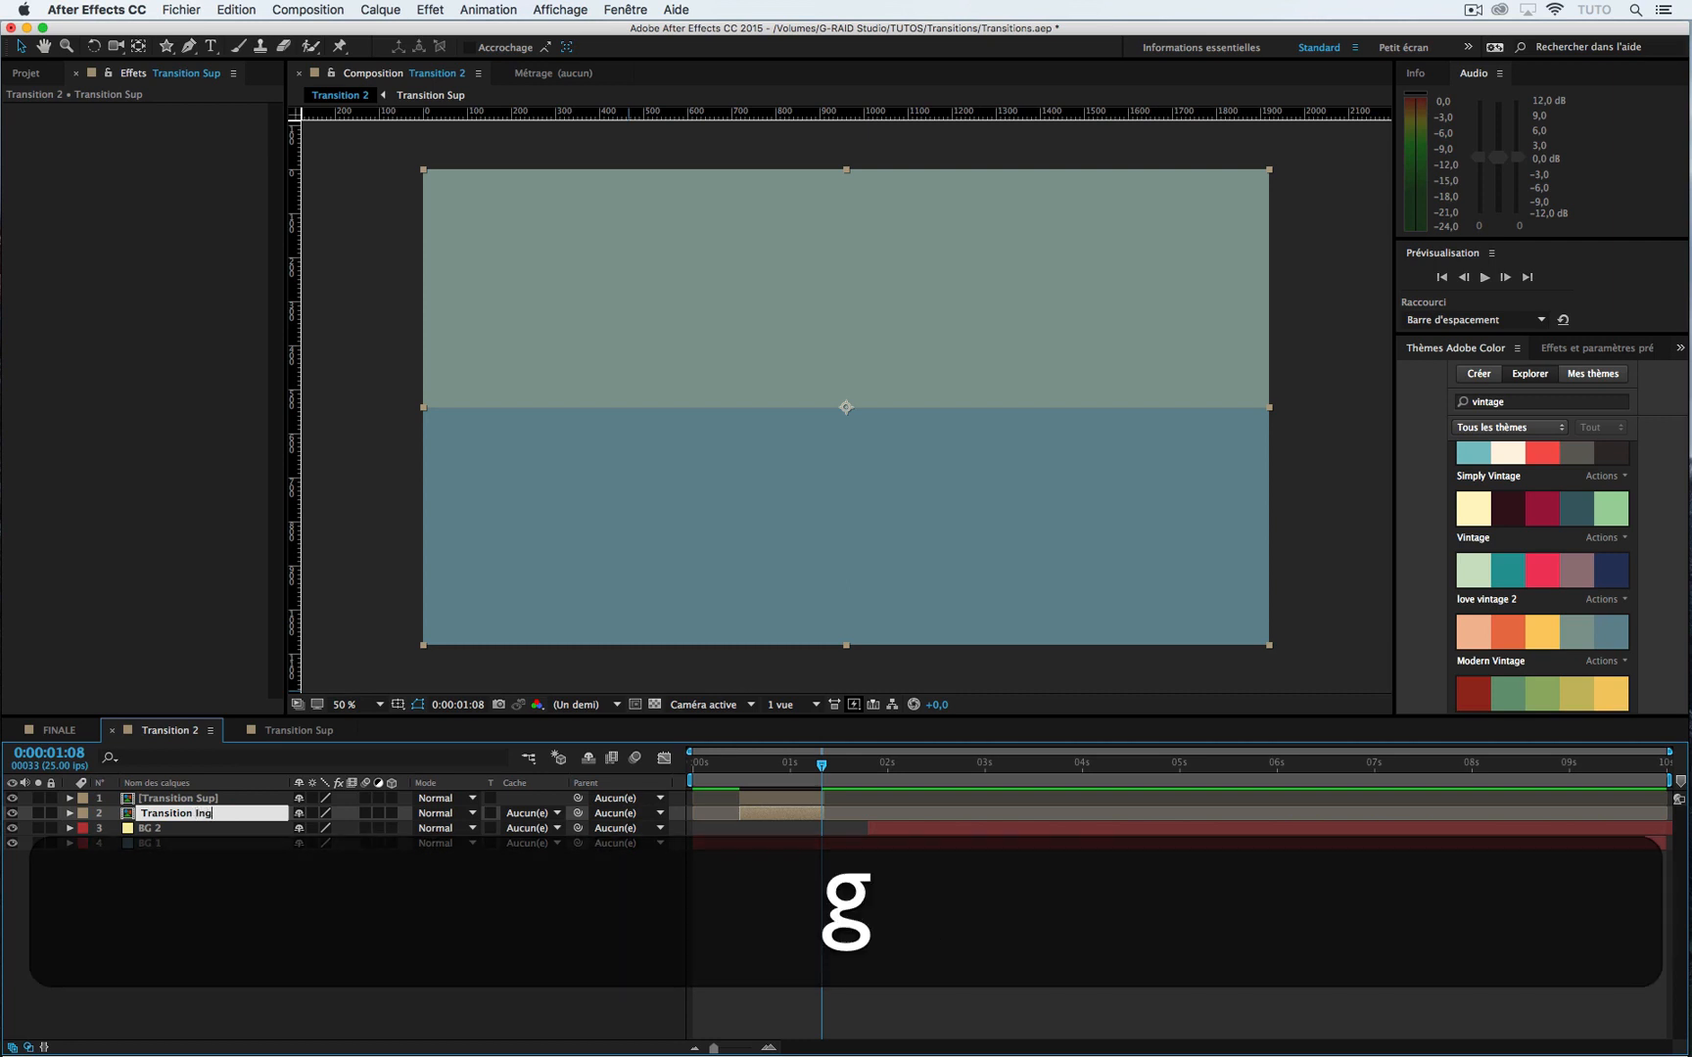
{"action": "key", "text": "BackSpace"}
{"action": "type", "text": "f"}
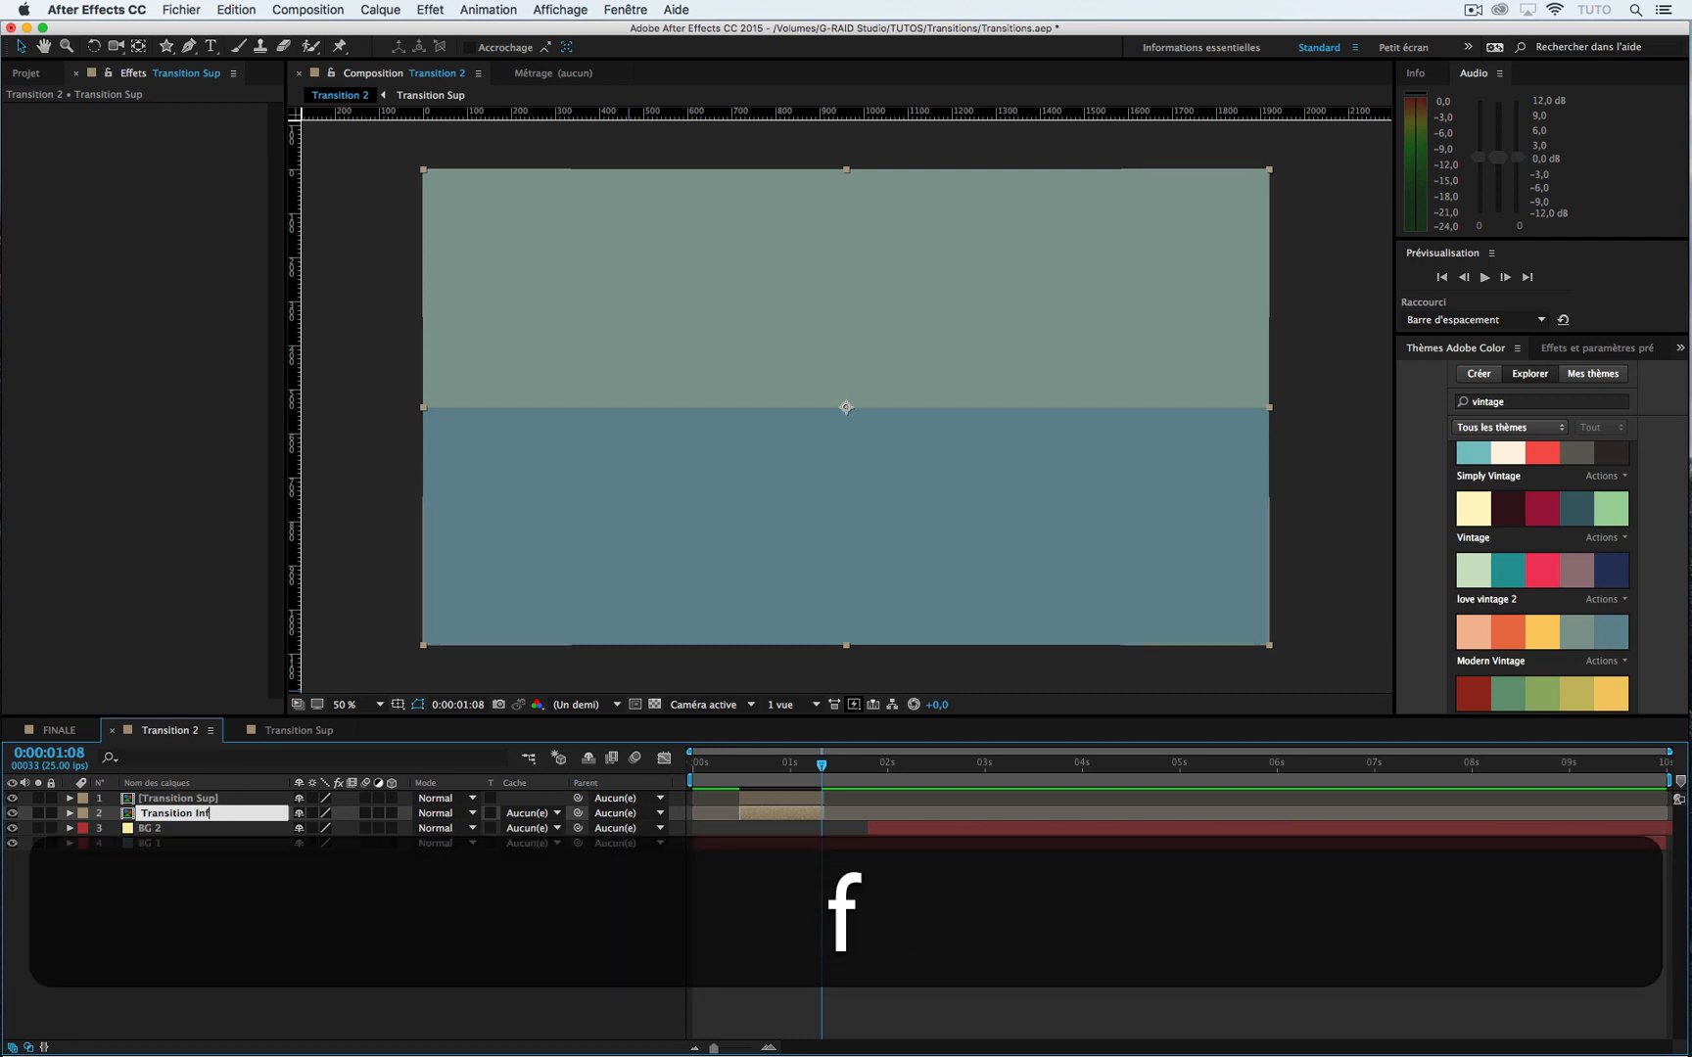
{"action": "left_click", "coordinate": [255, 872]}
Step: Set the Transition Inf layer's rotation to 180°
{"action": "left_click", "coordinate": [192, 815]}
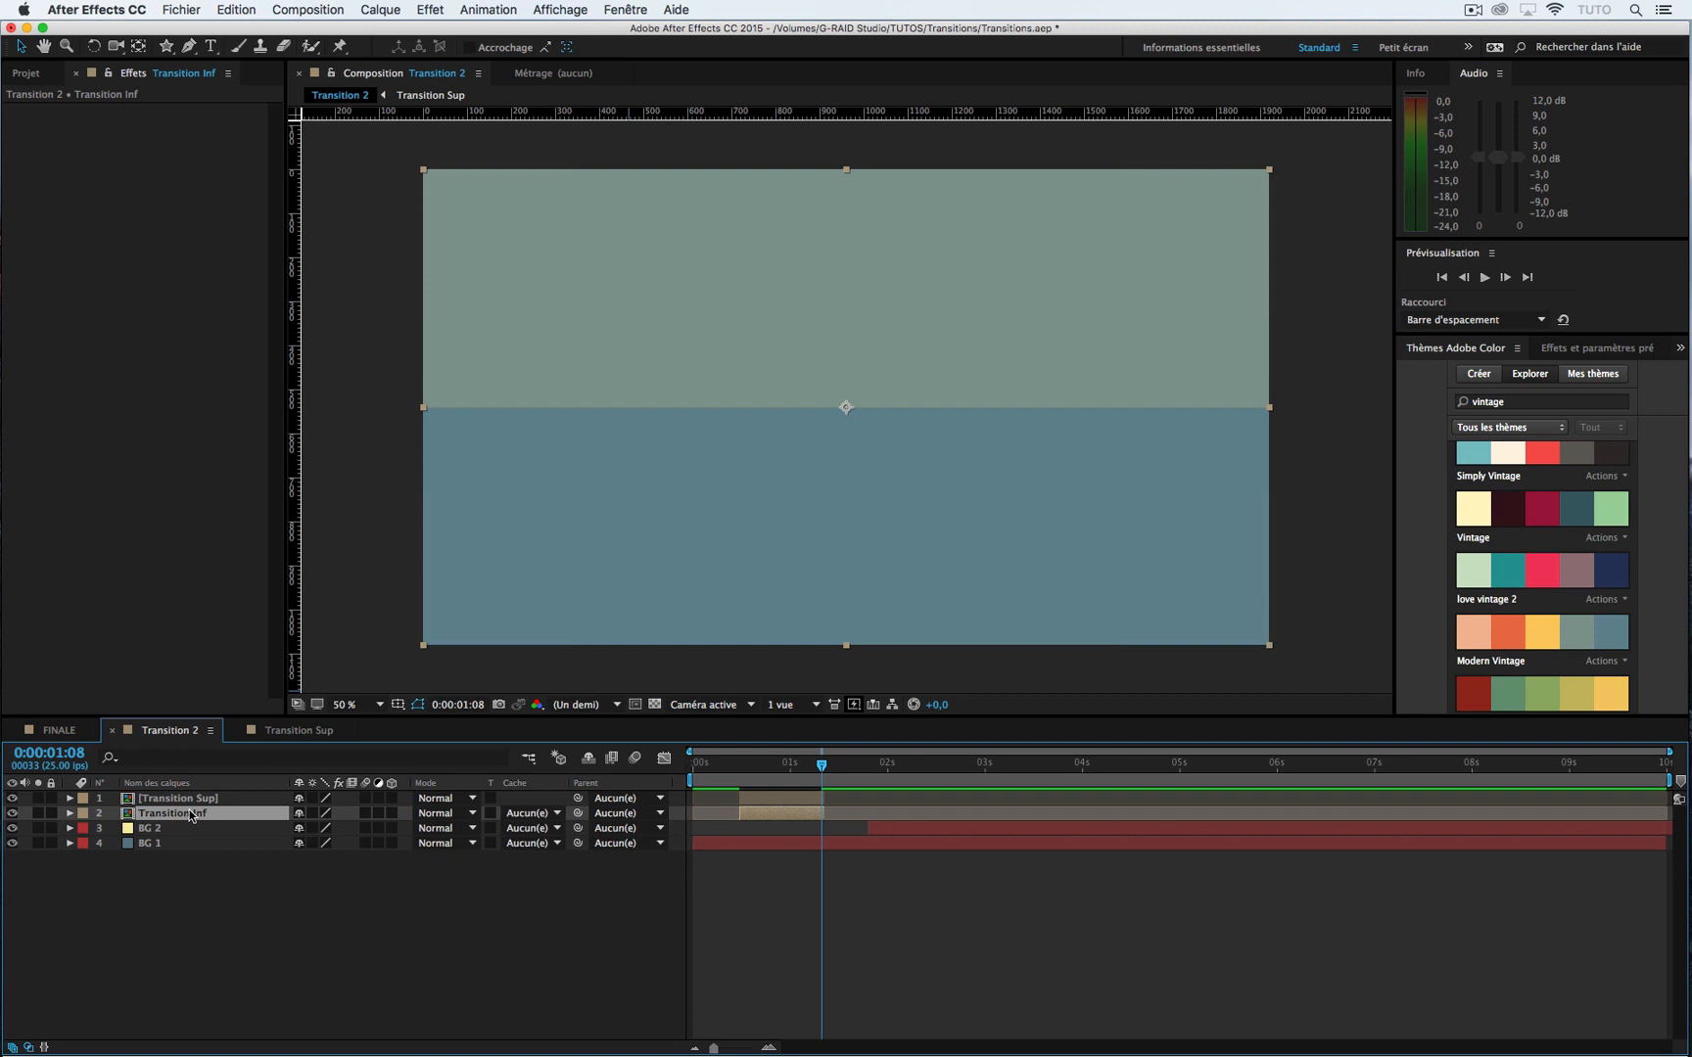
{"action": "key", "text": "r"}
{"action": "left_click", "coordinate": [322, 830]}
{"action": "type", "text": "180"}
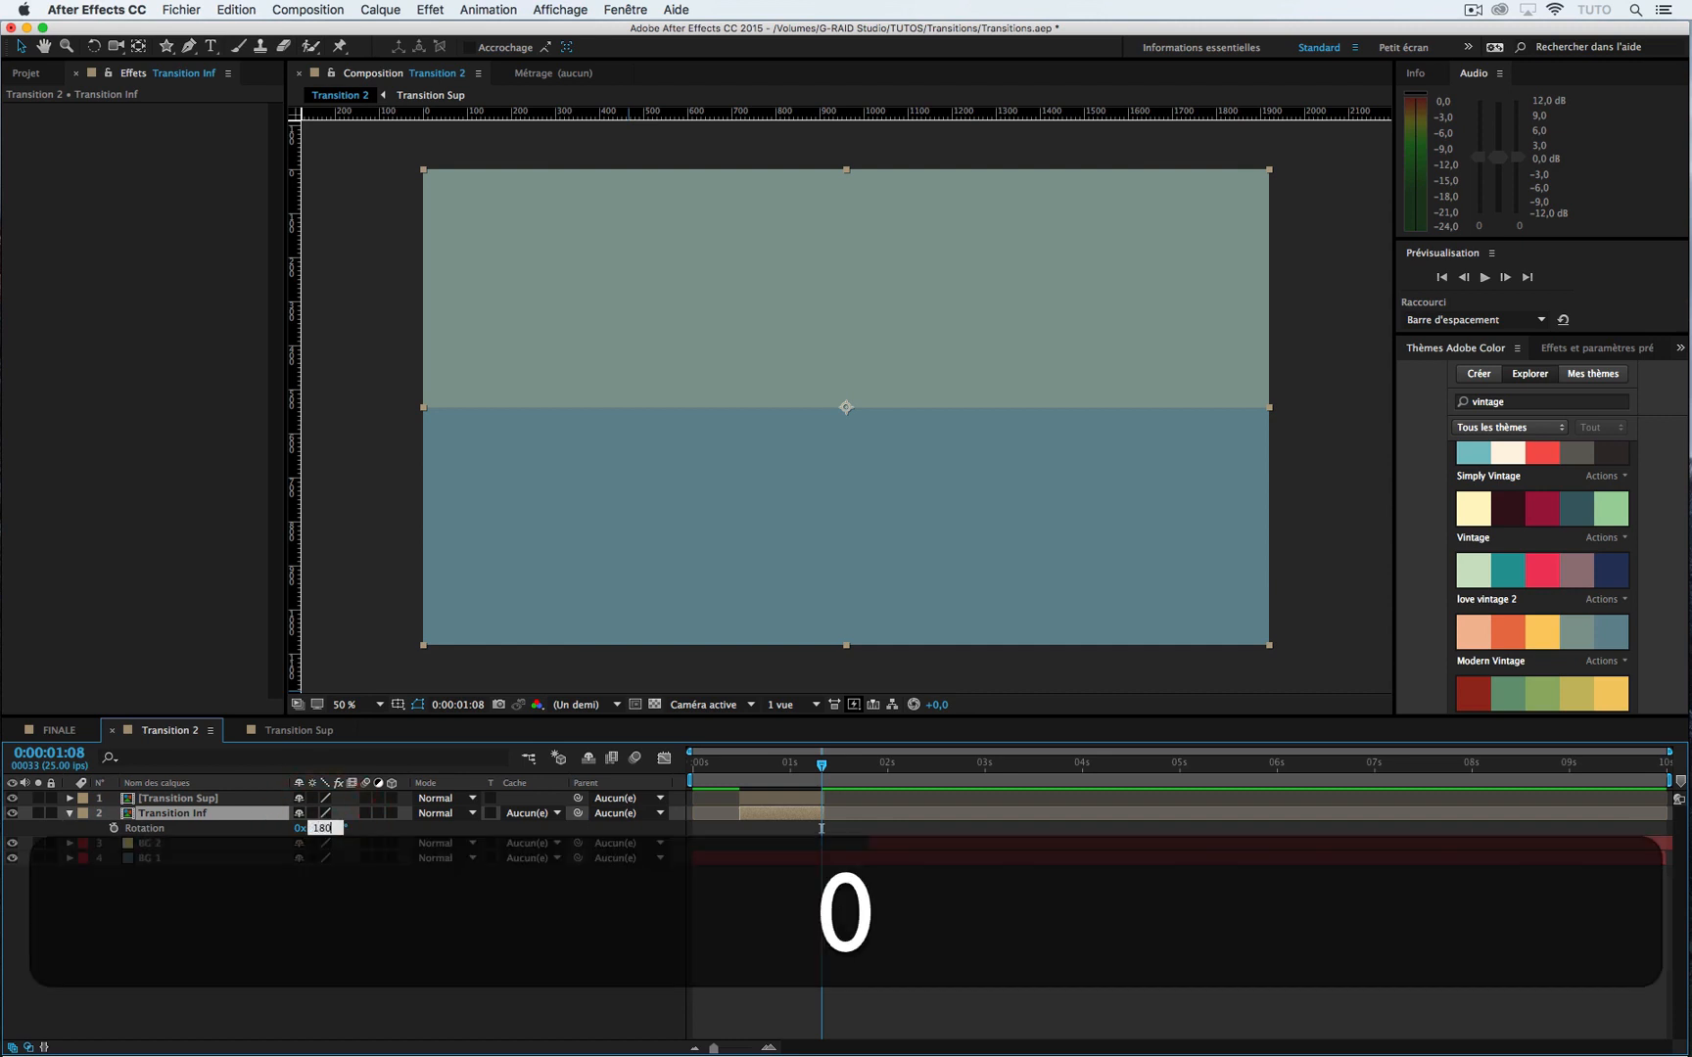
{"action": "key", "text": "Return"}
Step: Scrub the timeline to check the Transition Sup and Transition Inf halves together, and return to the first frame
{"action": "left_click", "coordinate": [741, 770]}
{"action": "mouse_move", "coordinate": [742, 770]}
{"action": "left_mouse_down"}
{"action": "mouse_move", "coordinate": [824, 782]}
{"action": "mouse_move", "coordinate": [739, 778]}
{"action": "left_mouse_up"}
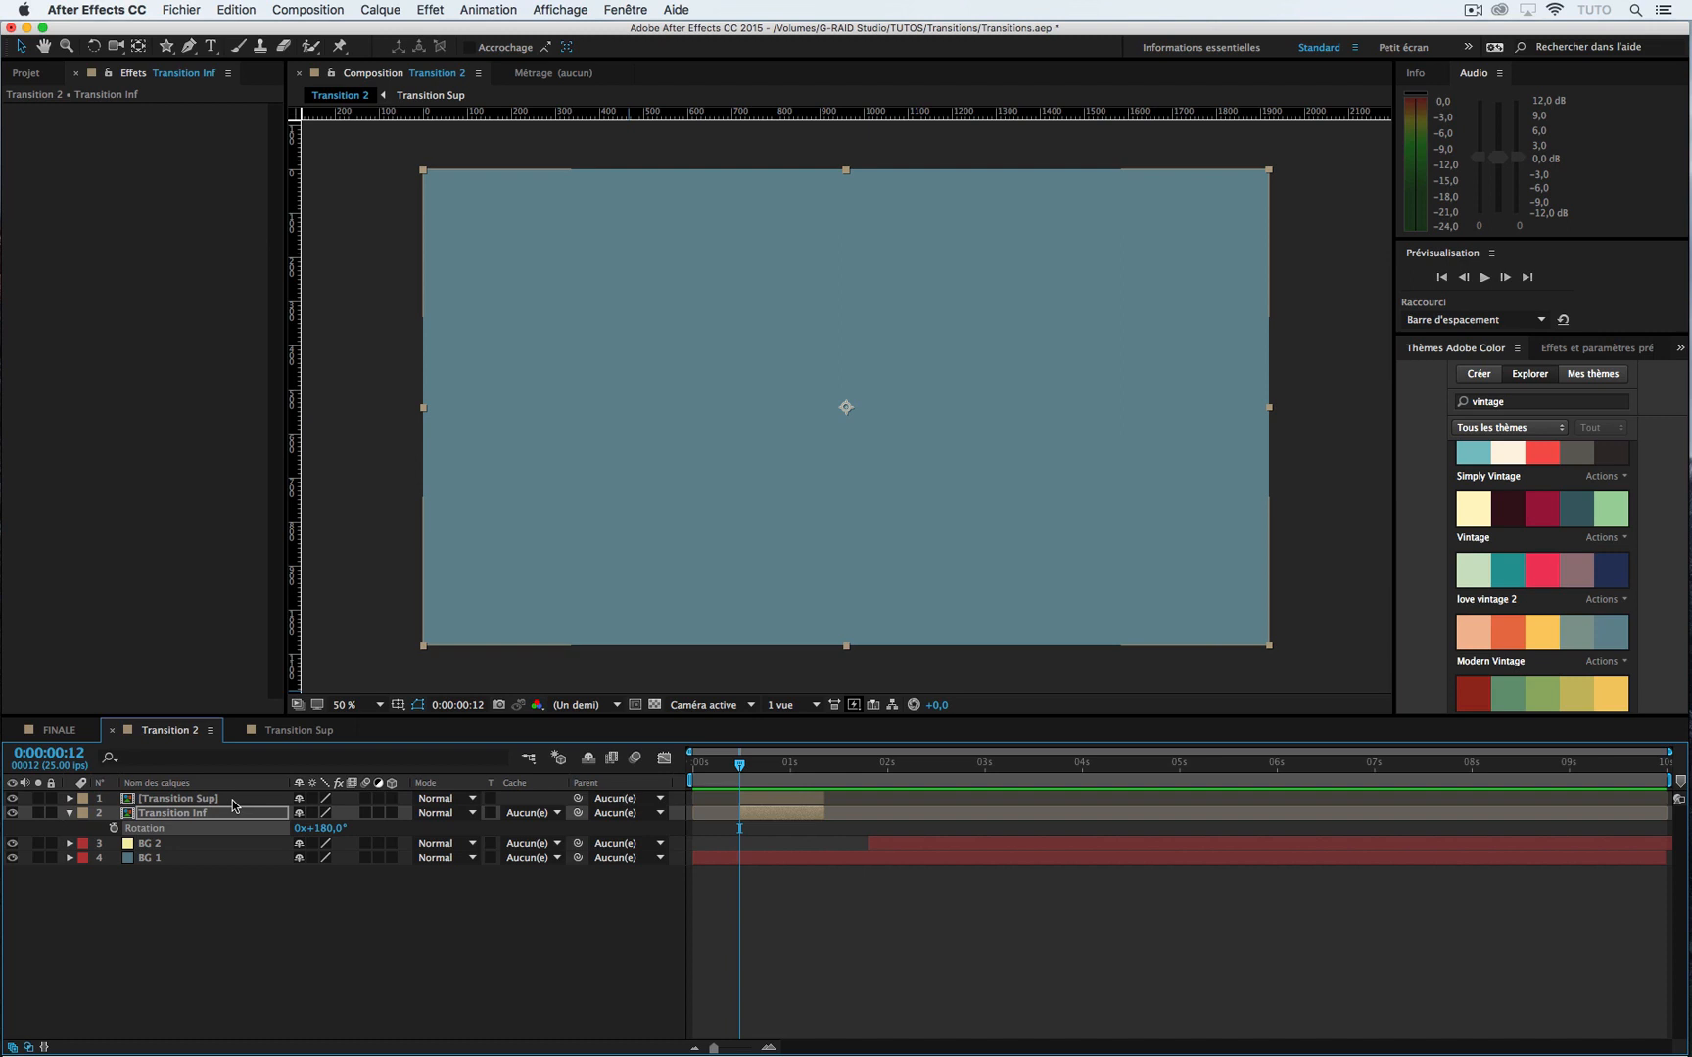
{"action": "left_click", "coordinate": [234, 800]}
{"action": "left_click", "coordinate": [231, 815]}
{"action": "left_click", "coordinate": [230, 796]}
{"action": "left_click", "coordinate": [223, 813]}
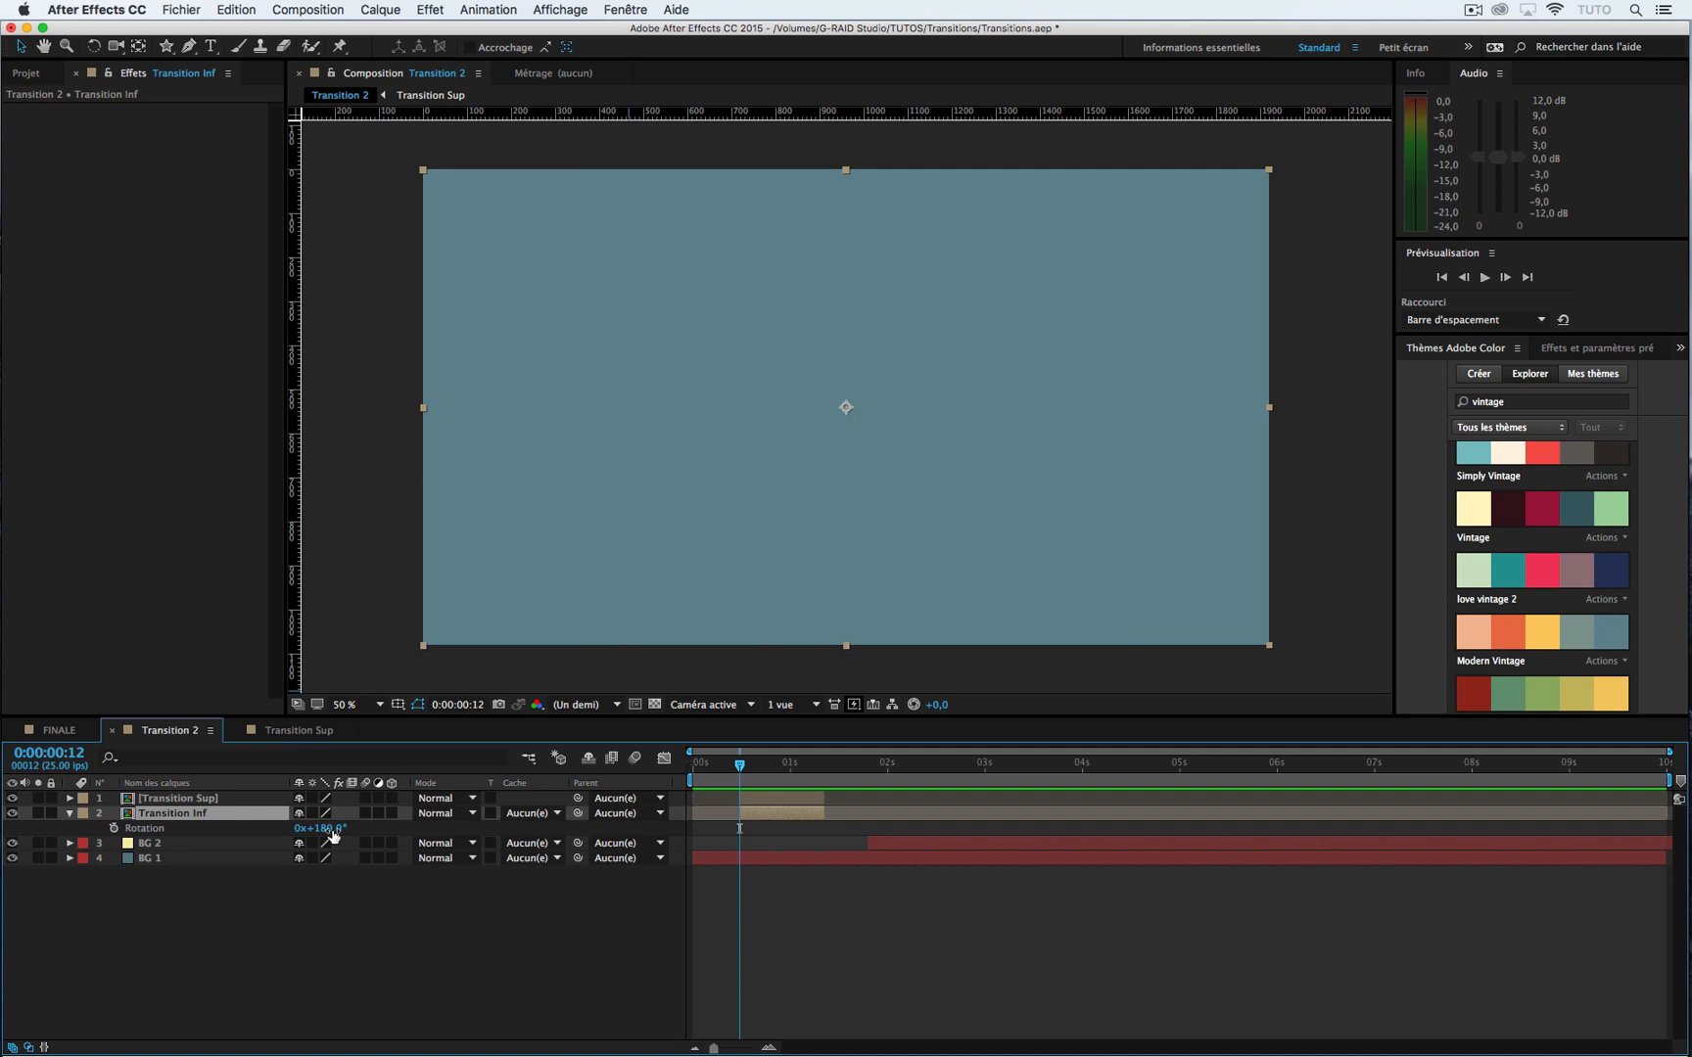
{"action": "left_click_drag", "start_coordinate": [722, 763], "coordinate": [664, 779]}
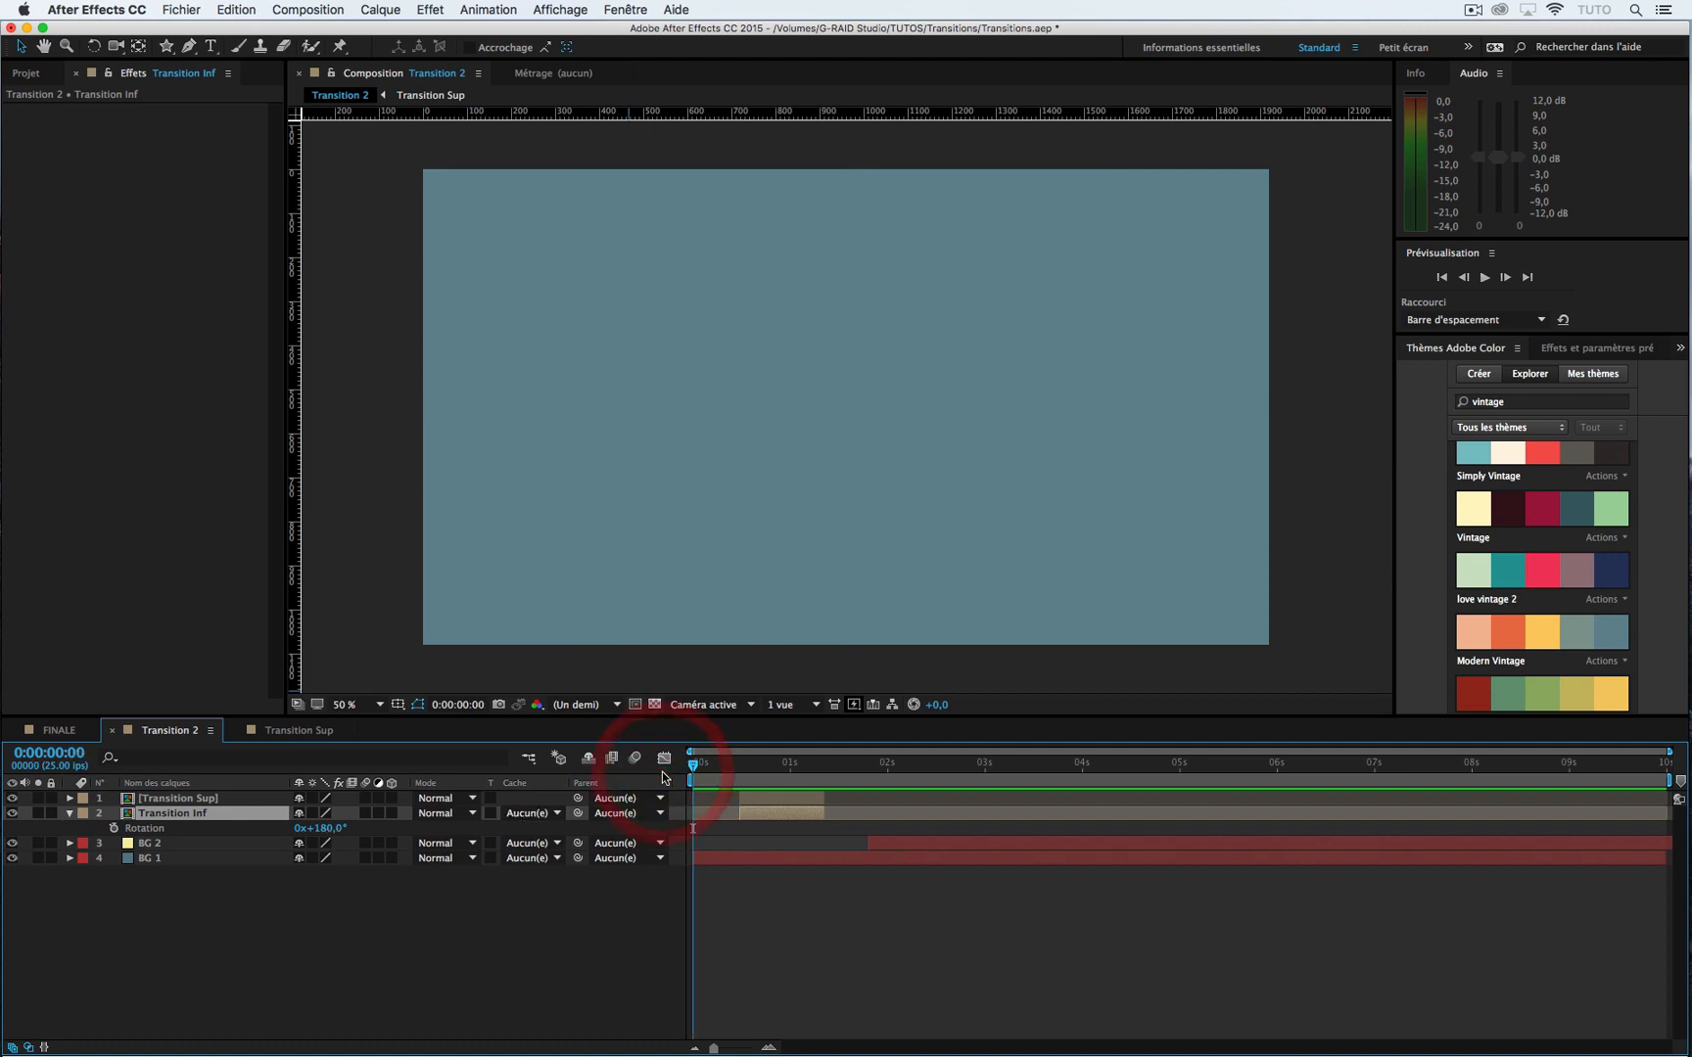
Step: Preview the animation and give the Transition Sup and Transition Inf layers the yellow (Jaune) label
{"action": "key", "text": "KP_0"}
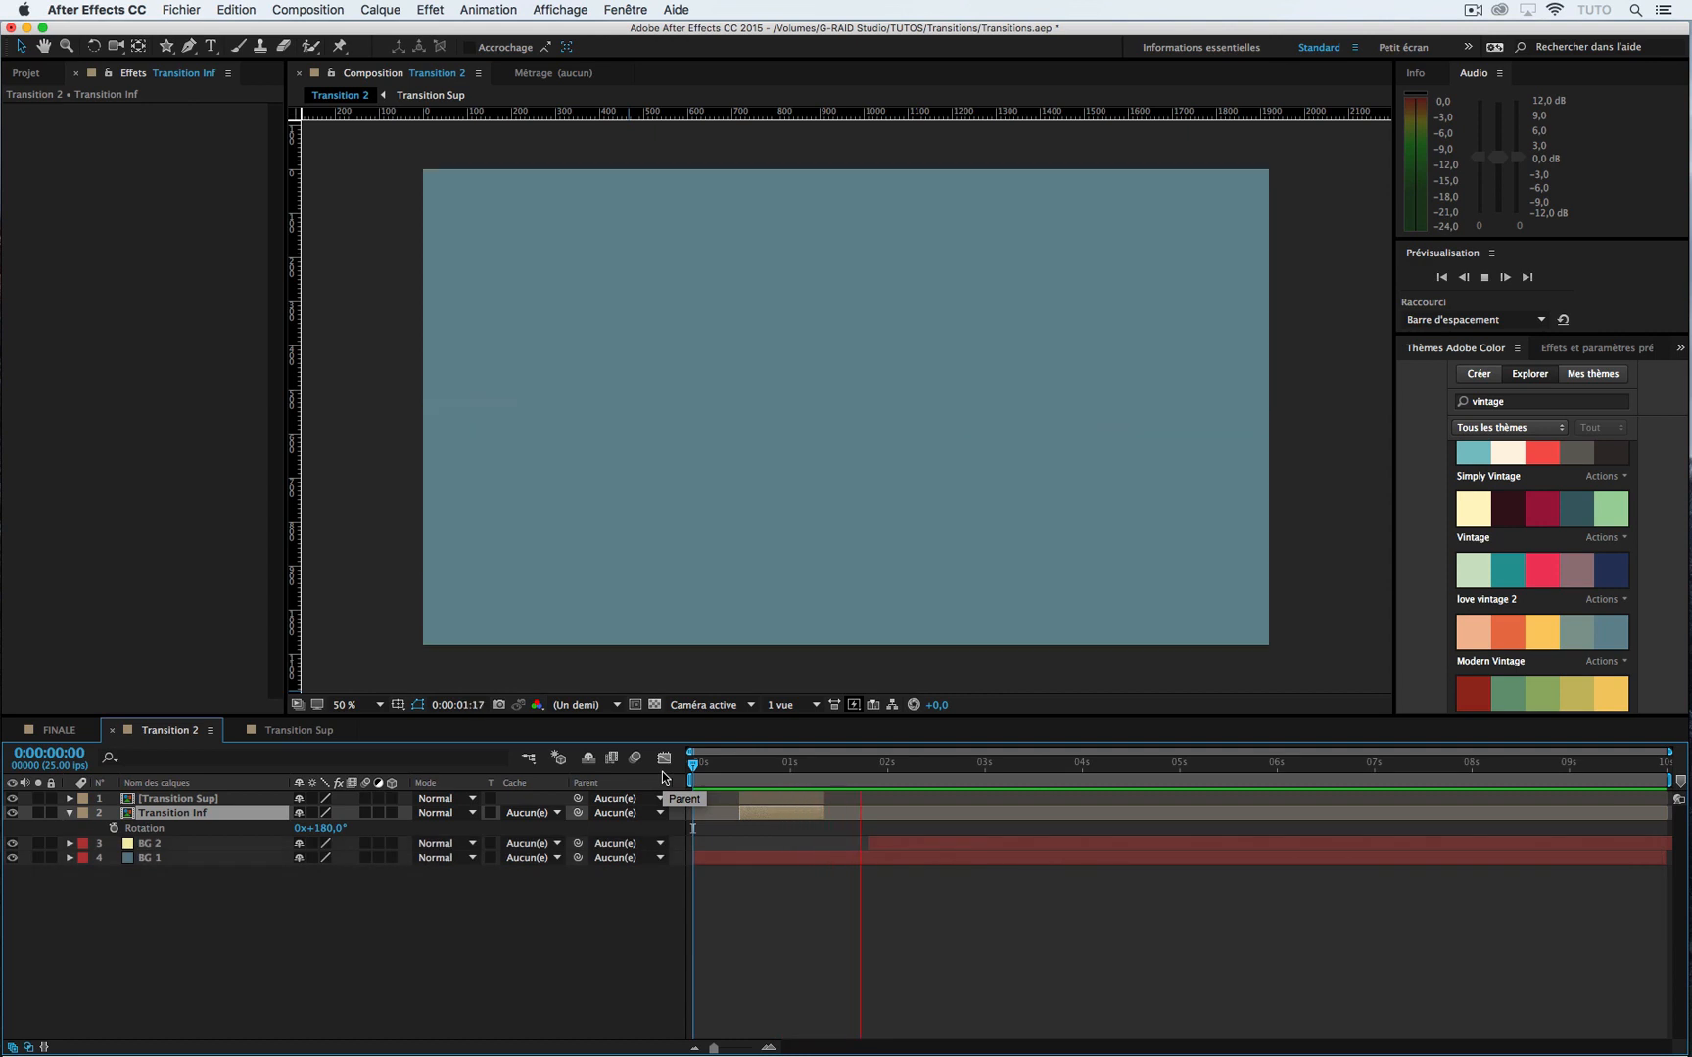
{"action": "key", "text": "space"}
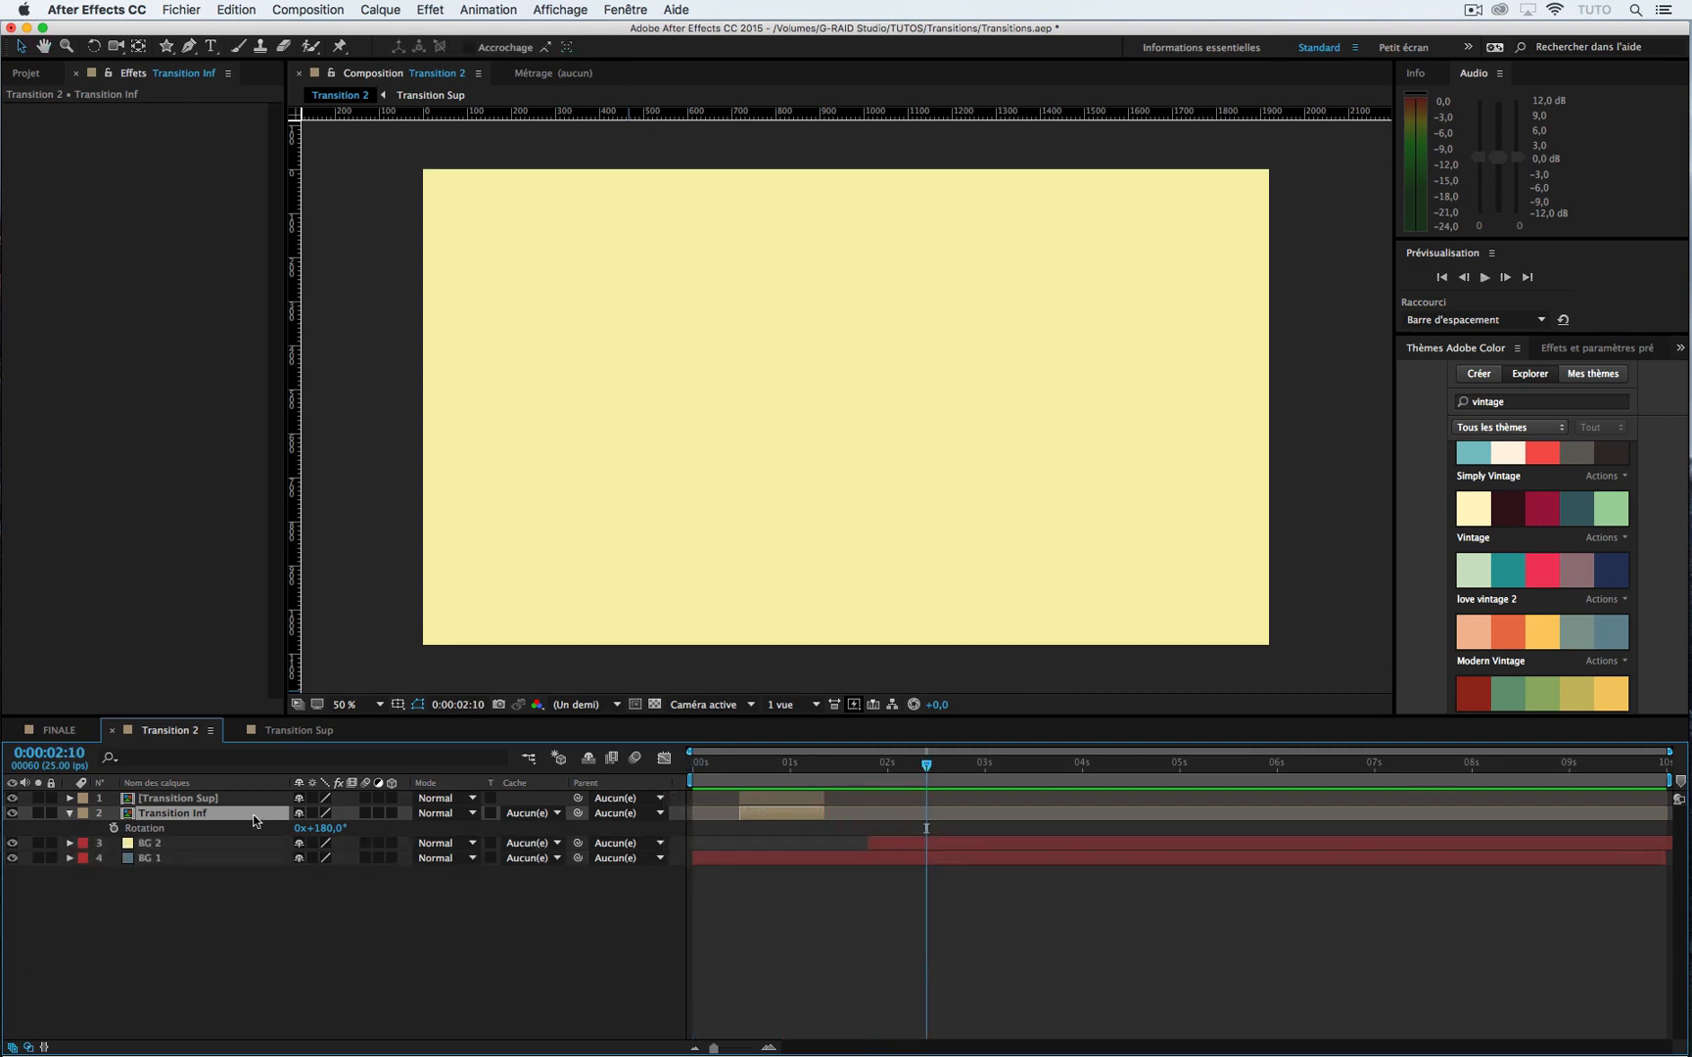
{"action": "left_click", "coordinate": [200, 799]}
{"action": "left_click", "coordinate": [191, 815], "text": "shift"}
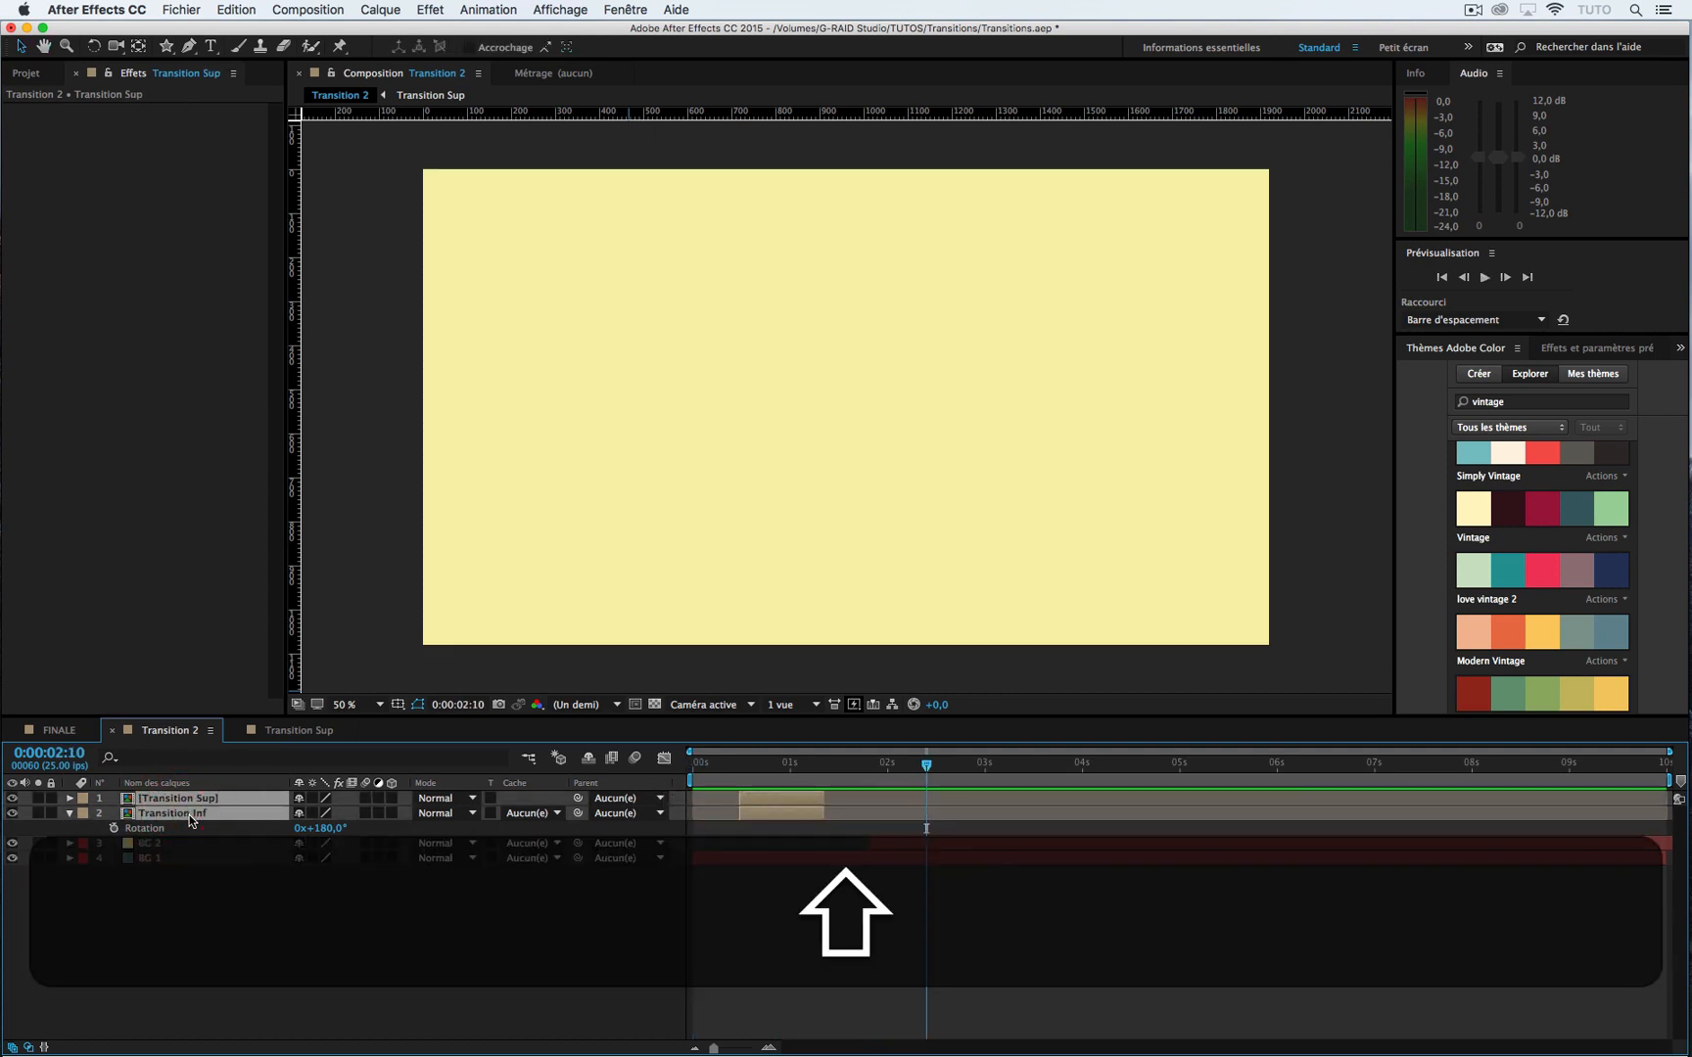
{"action": "left_click", "coordinate": [84, 799]}
{"action": "left_click", "coordinate": [118, 803]}
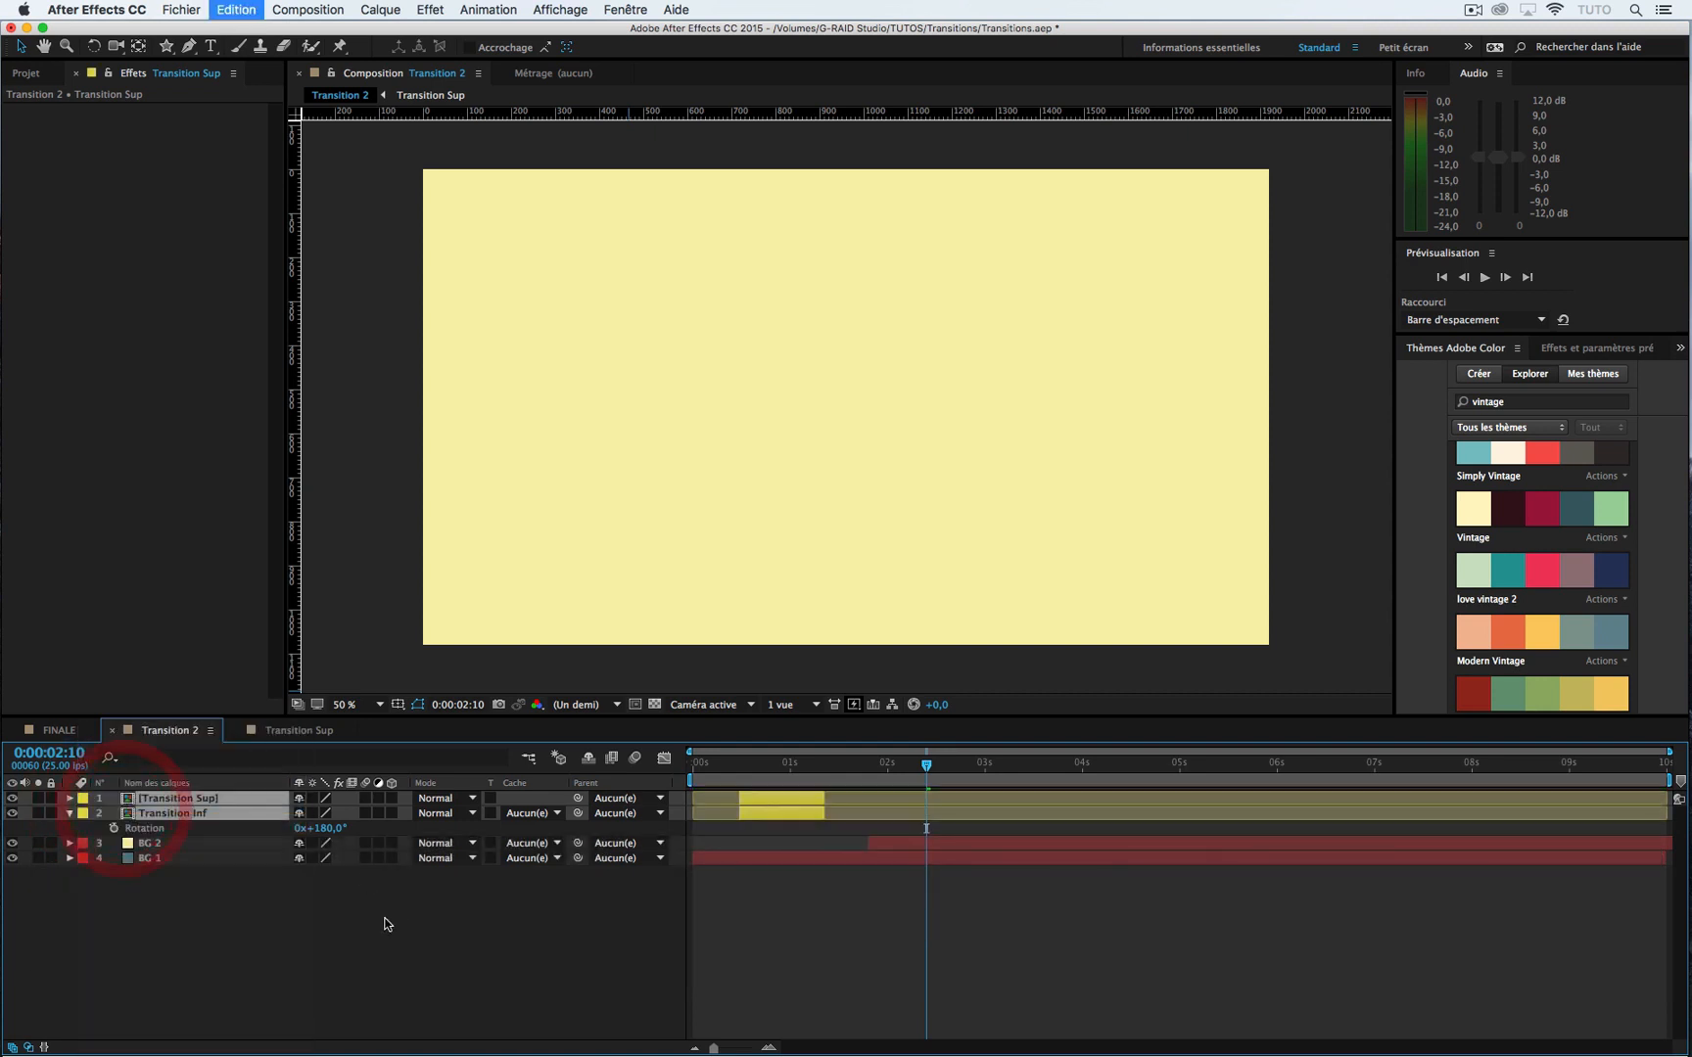
Step: Rename the Transition Sup layer in Transition 2 as "Transition Sup part 1"
{"action": "left_click", "coordinate": [317, 965]}
{"action": "left_click", "coordinate": [221, 803]}
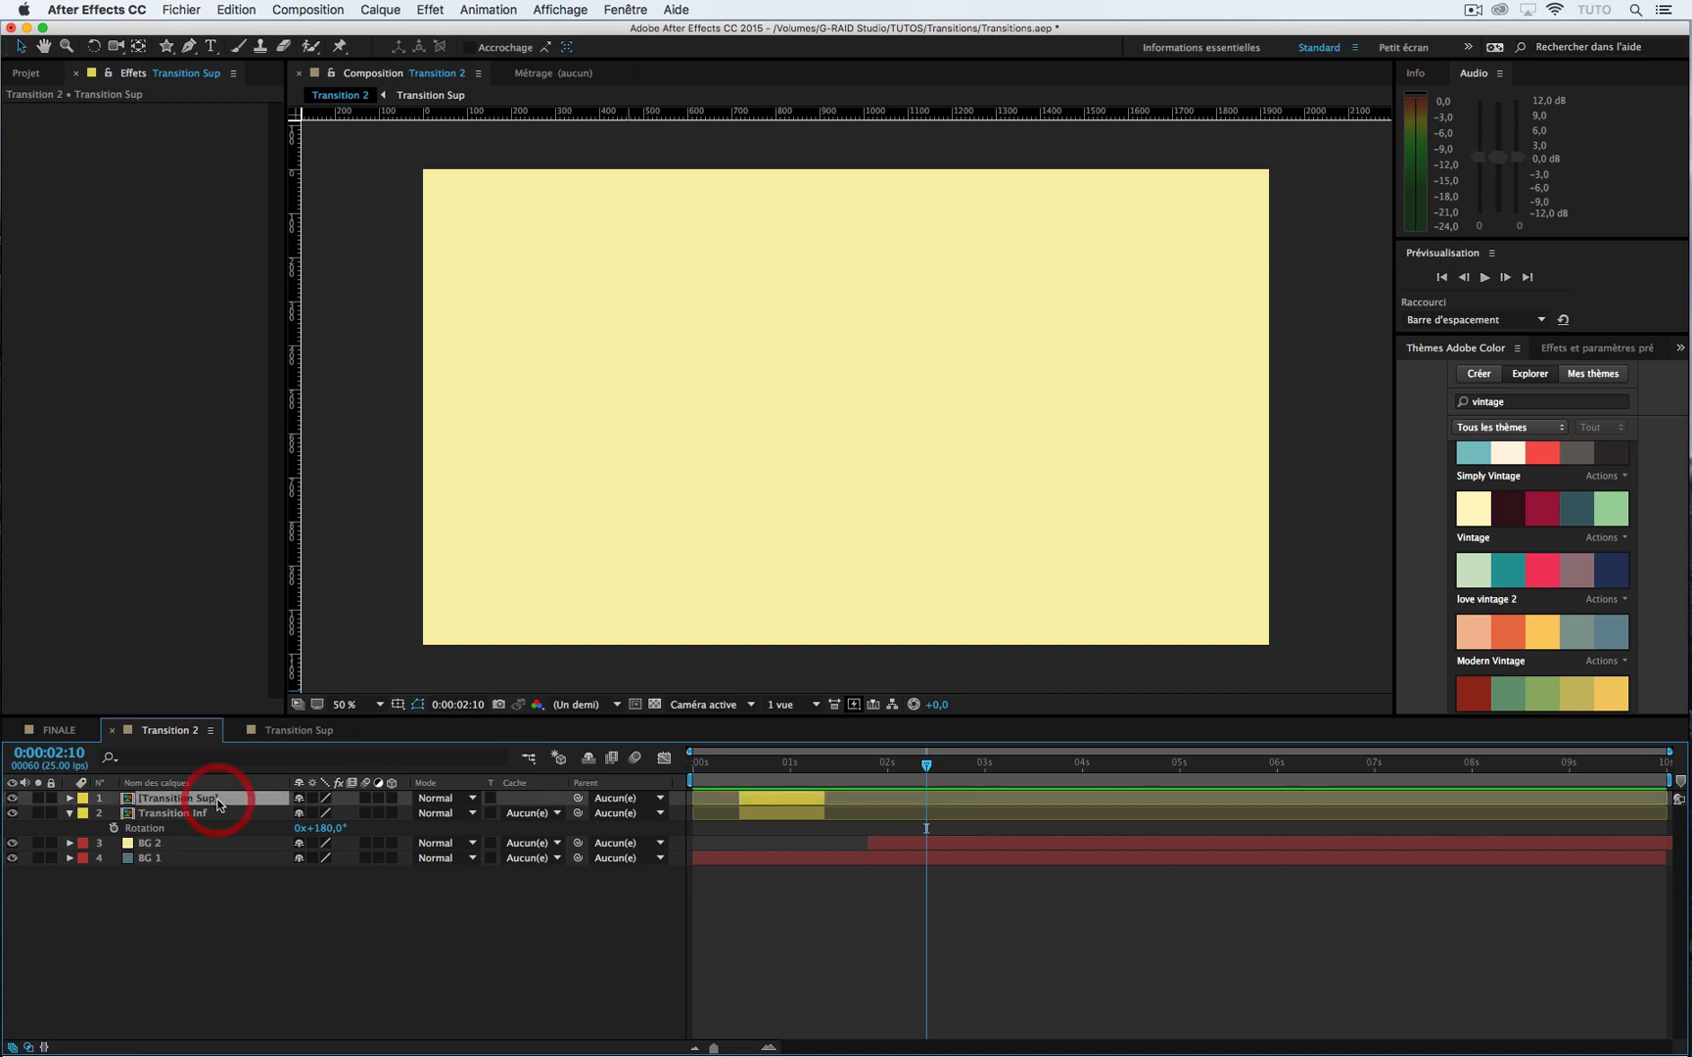
{"action": "key", "text": "Return"}
{"action": "left_click", "coordinate": [239, 801]}
{"action": "type", "text": "part 1"}
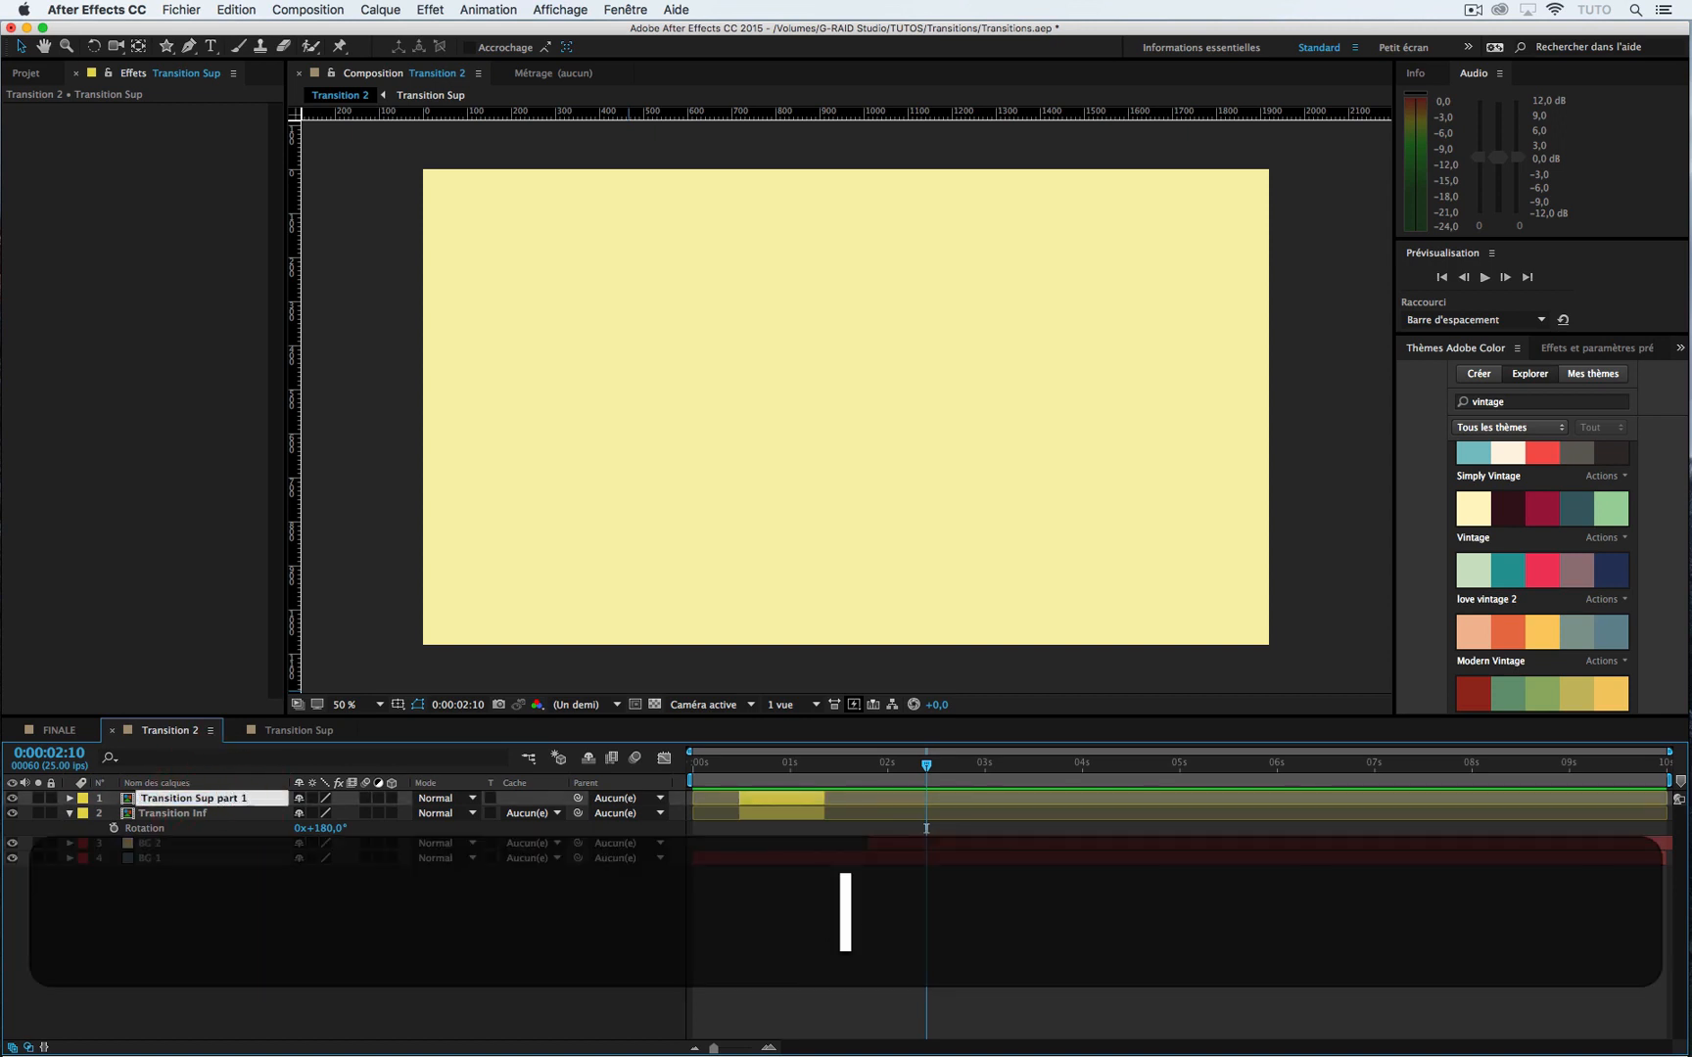
Step: Rename the Transition Inf layer as "Transition Inf part 2" and collapse its properties
{"action": "left_click", "coordinate": [203, 812]}
{"action": "key", "text": "Return"}
{"action": "left_click", "coordinate": [211, 812]}
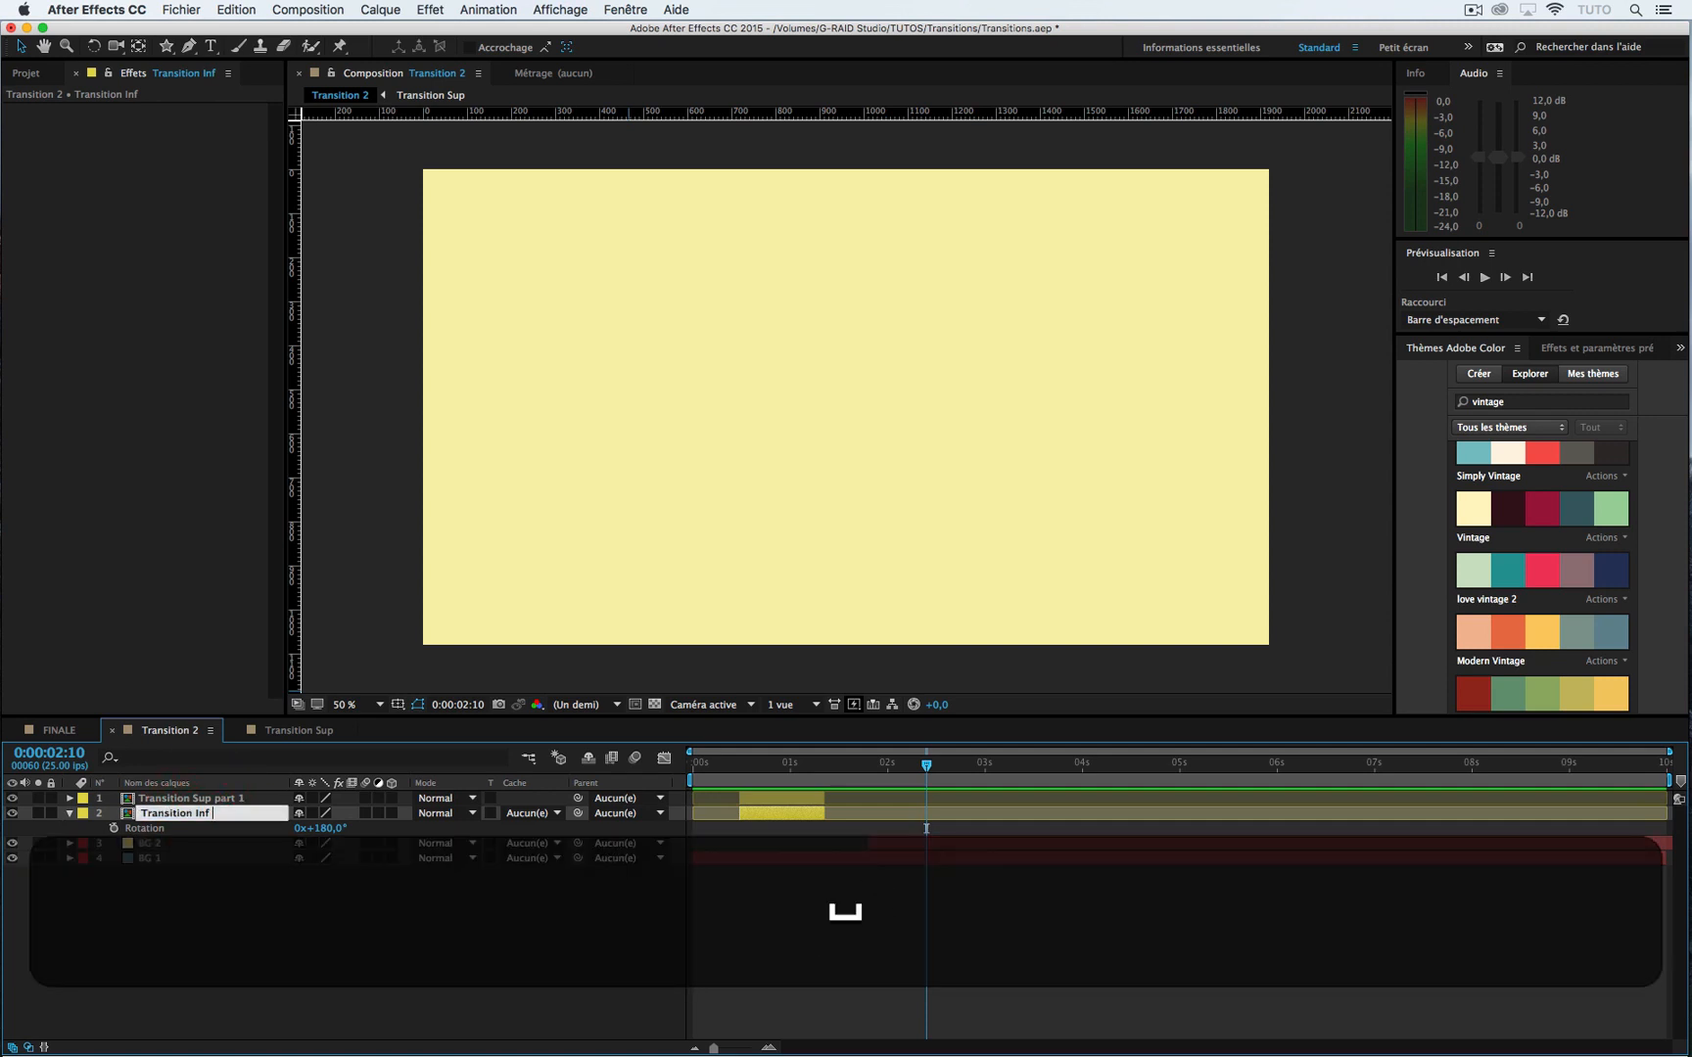
{"action": "type", "text": "part 2"}
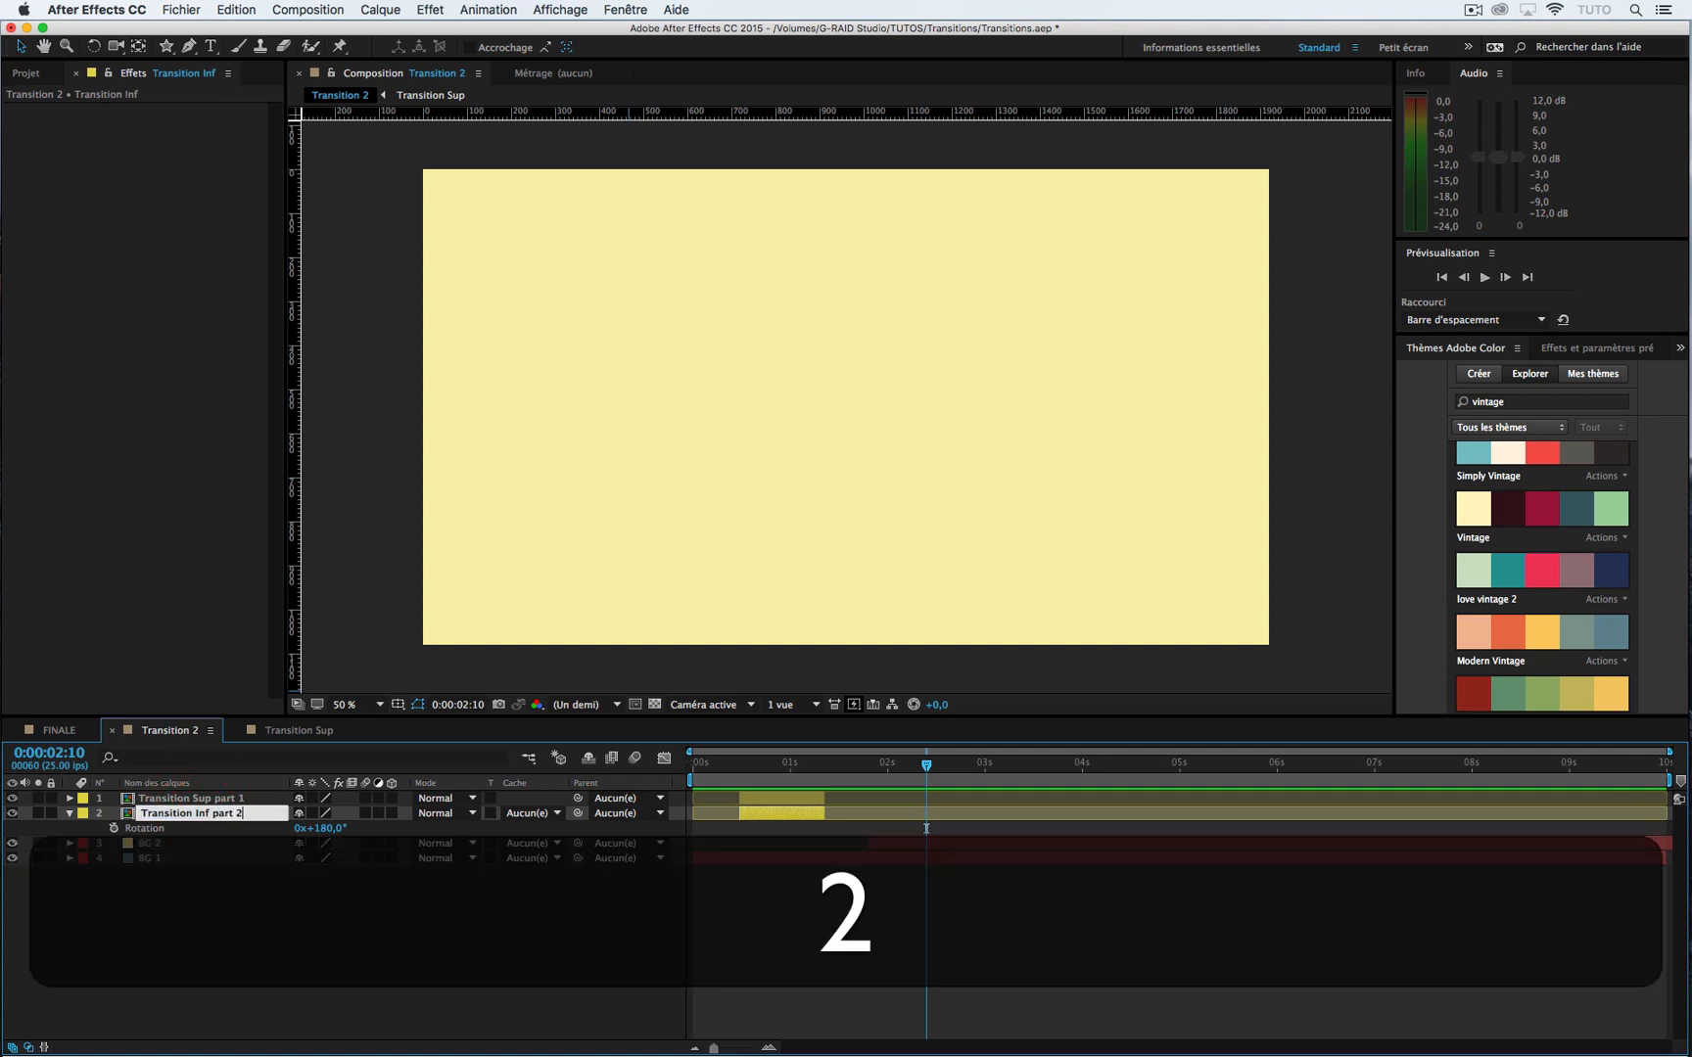
{"action": "left_click", "coordinate": [240, 912]}
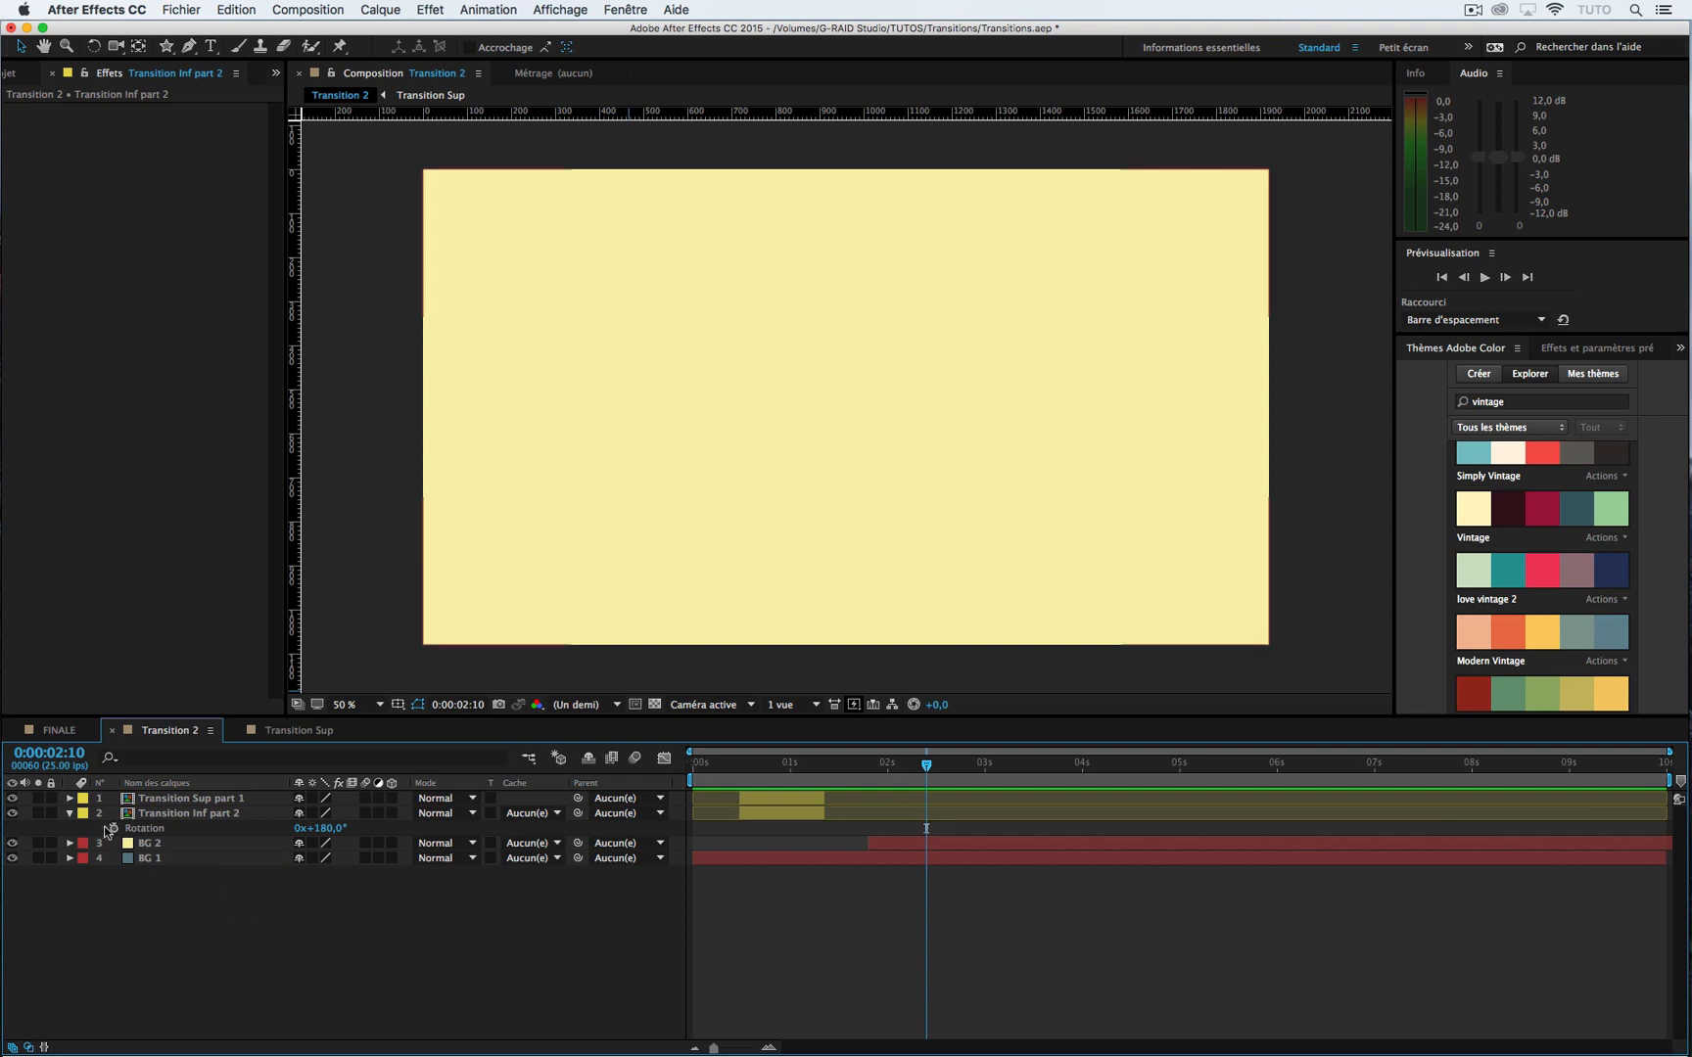
{"action": "left_click", "coordinate": [69, 814]}
Step: Duplicate both yellow transition layers, label the copies blue (Bleu) and stack them together above the originals
{"action": "left_click", "coordinate": [188, 801]}
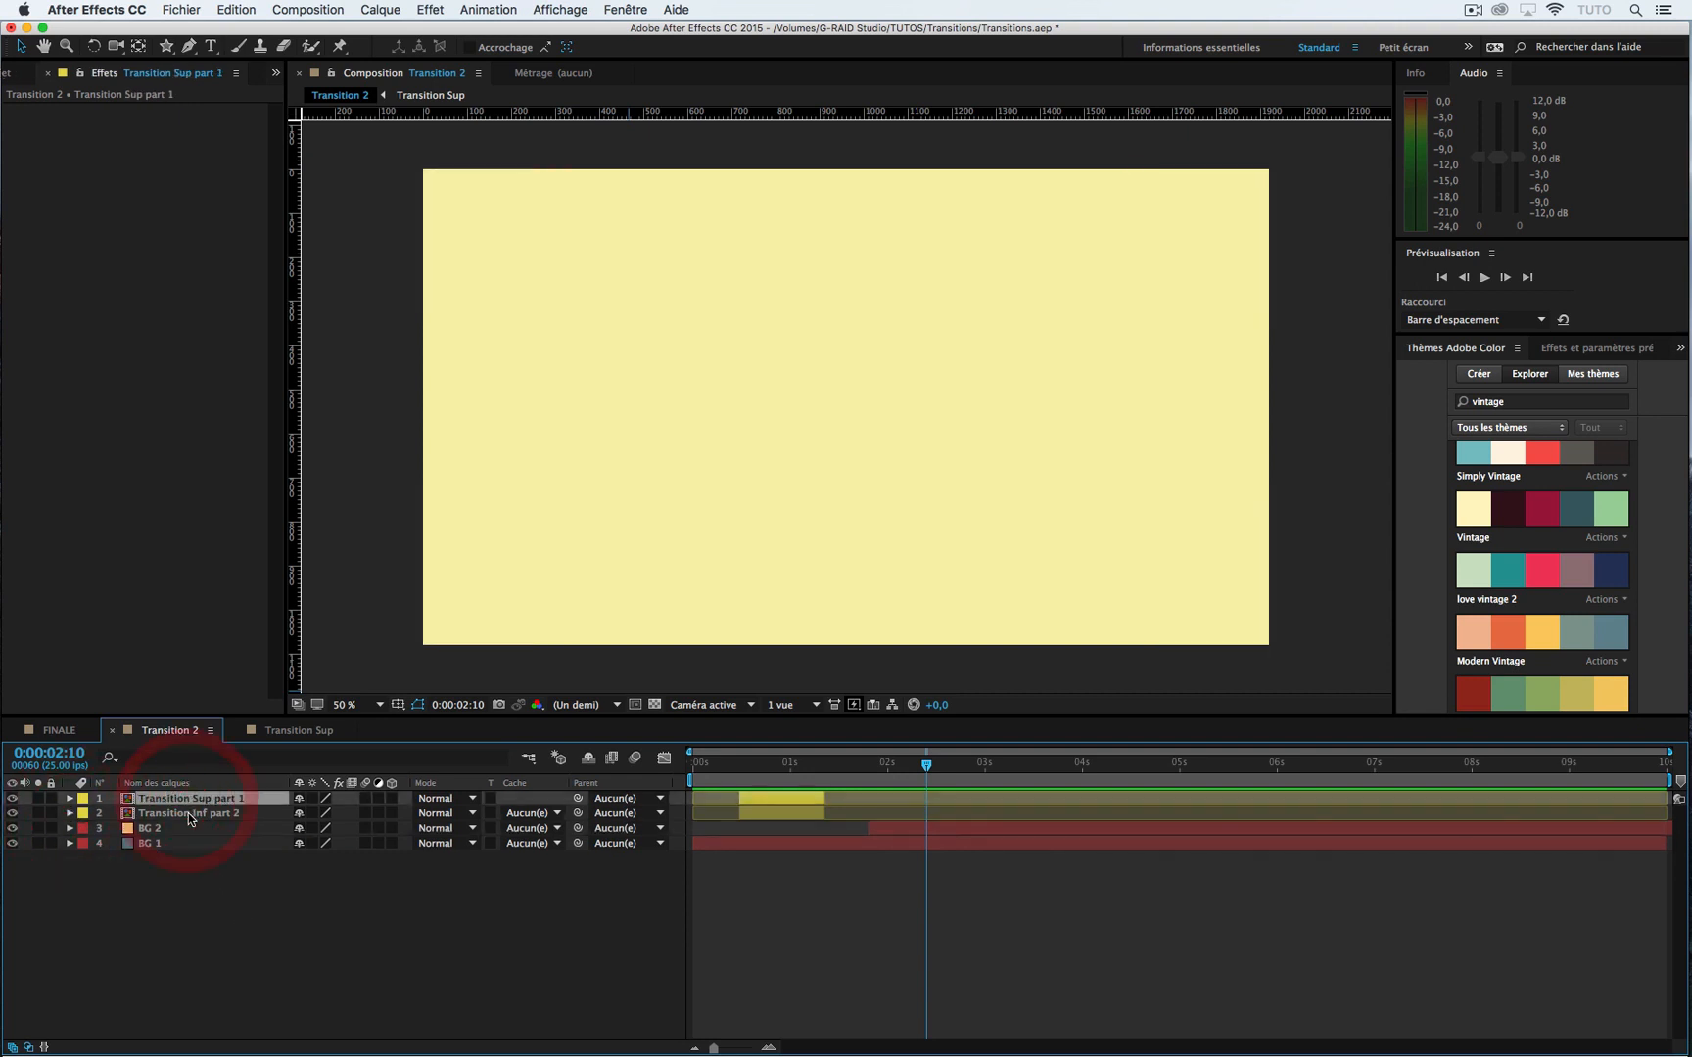
{"action": "left_click", "coordinate": [188, 812], "text": "shift"}
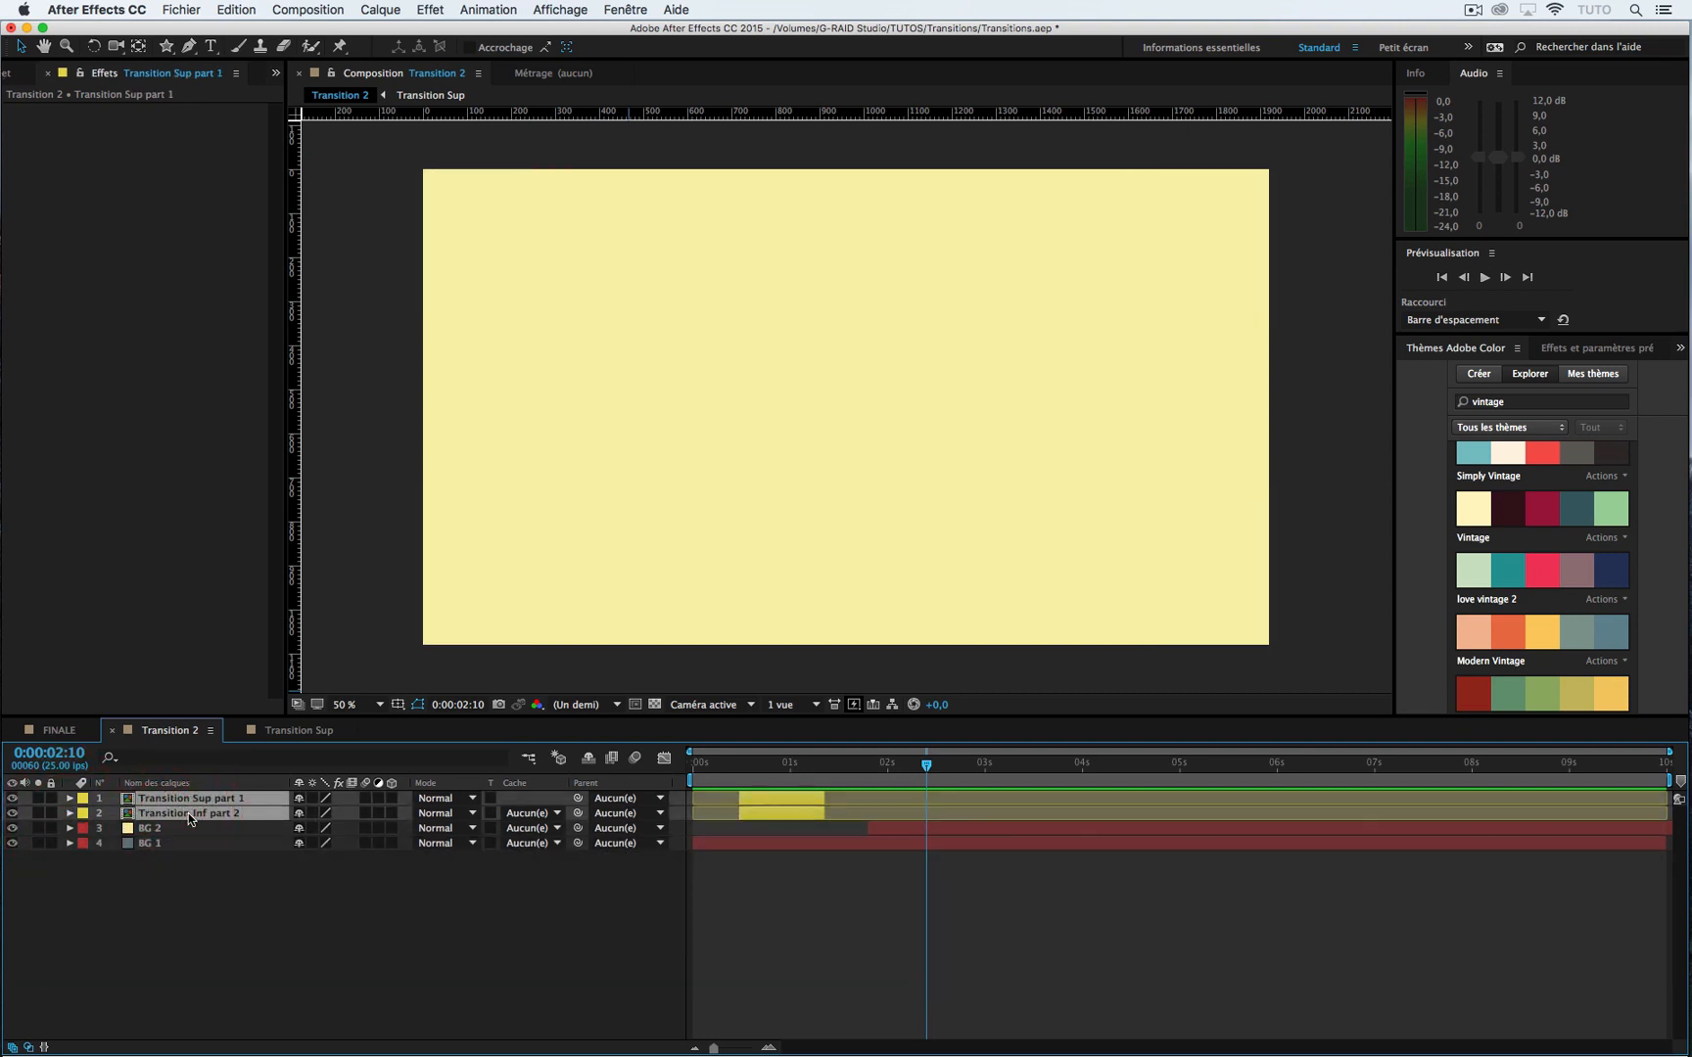
{"action": "key", "text": "super+d"}
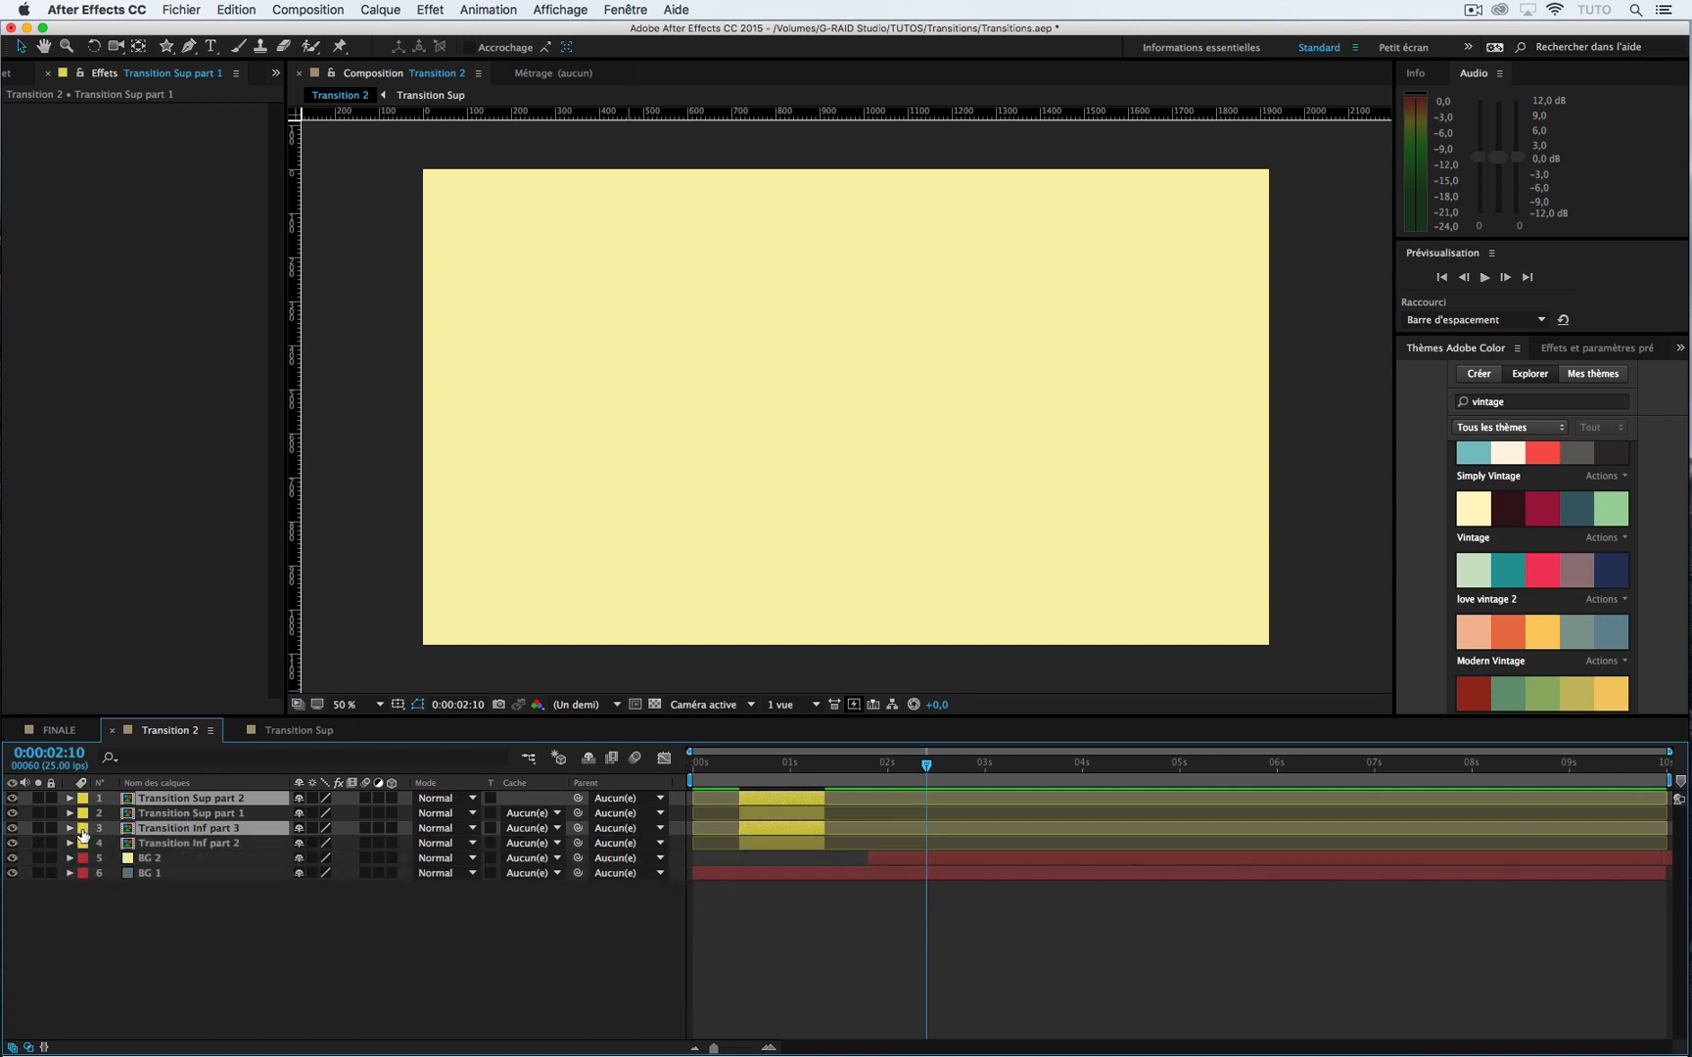
{"action": "left_click", "coordinate": [84, 828]}
{"action": "left_click", "coordinate": [171, 906]}
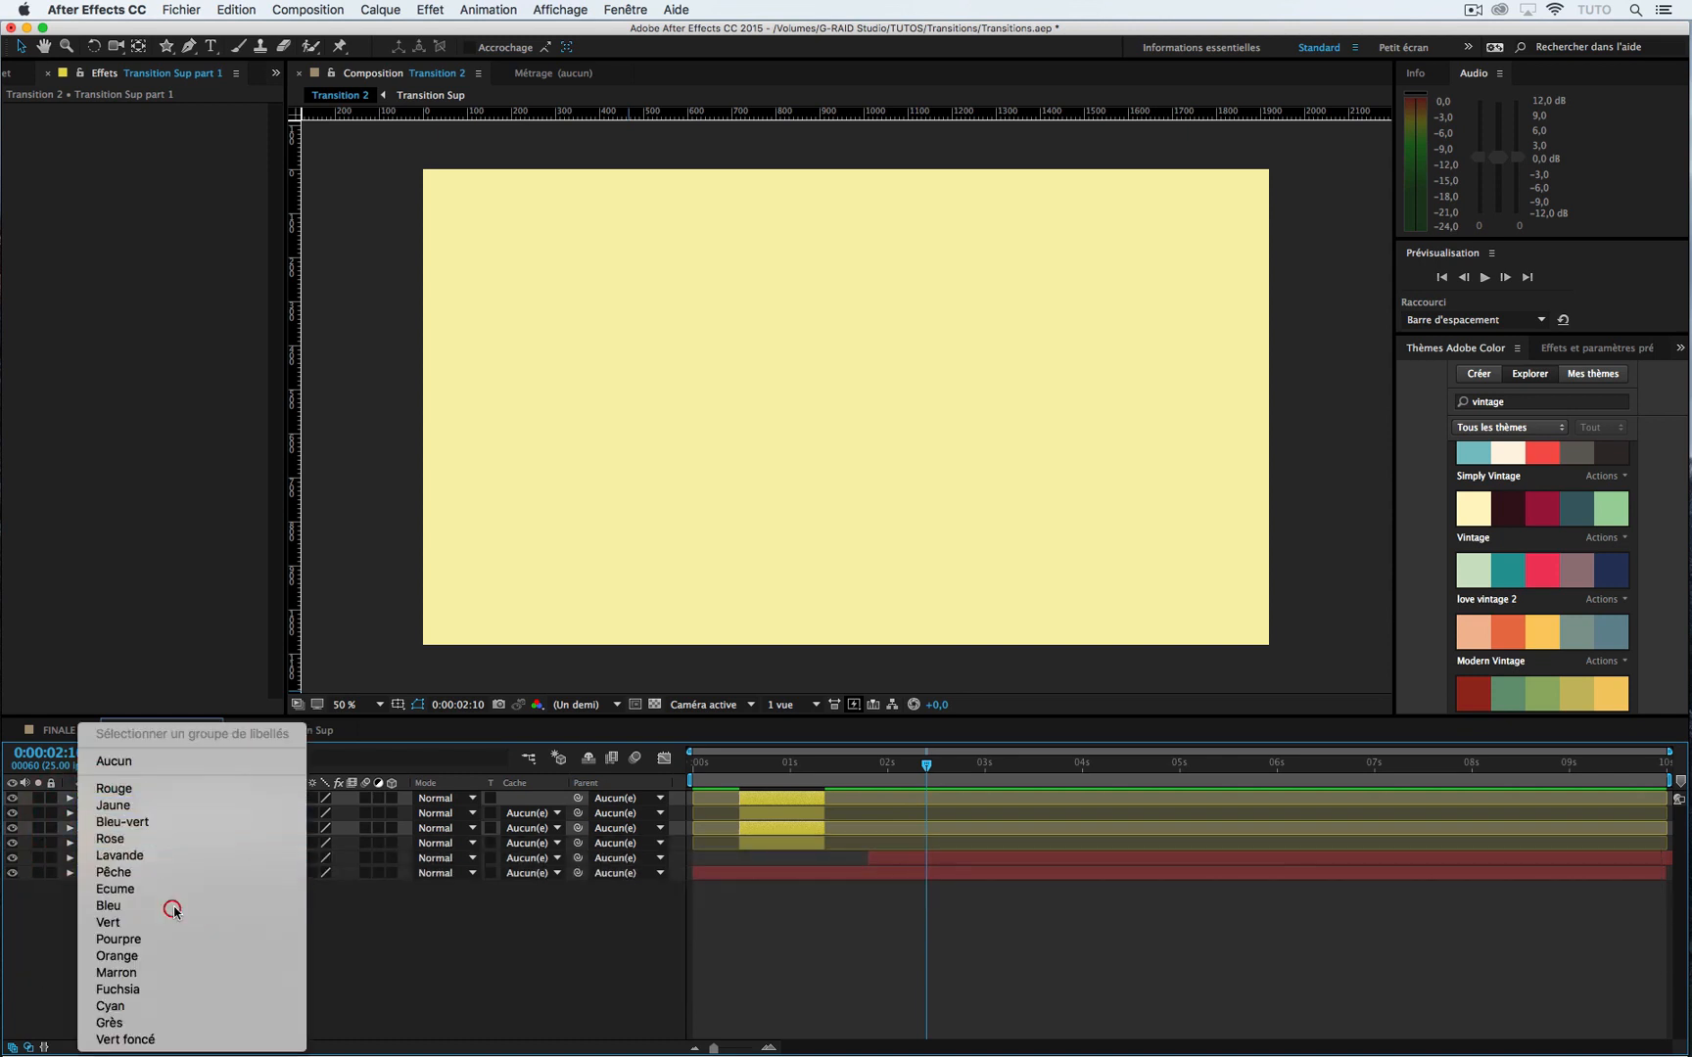
{"action": "left_click_drag", "start_coordinate": [159, 830], "coordinate": [166, 809]}
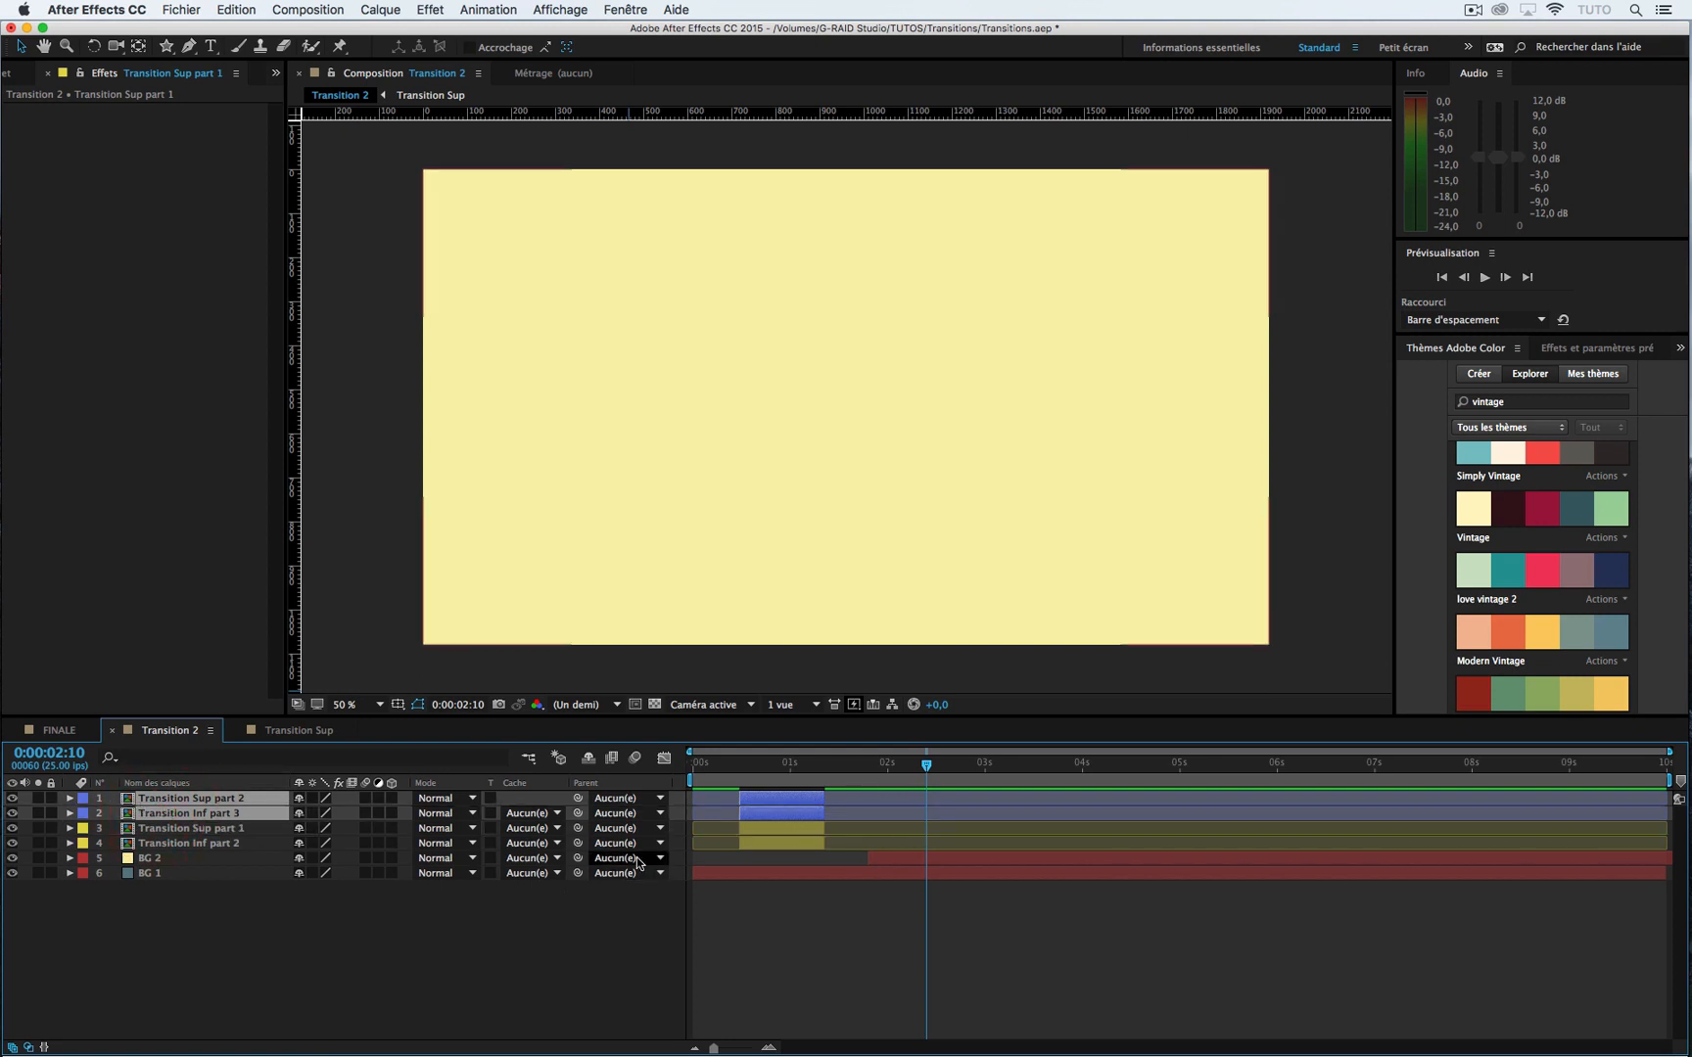
Step: Shift the two blue copies in time so they start where the yellow layers end, at 0:00:01:09
{"action": "left_click_drag", "start_coordinate": [778, 801], "coordinate": [866, 811]}
{"action": "left_click_drag", "start_coordinate": [742, 771], "coordinate": [826, 798]}
{"action": "left_click", "coordinate": [826, 795]}
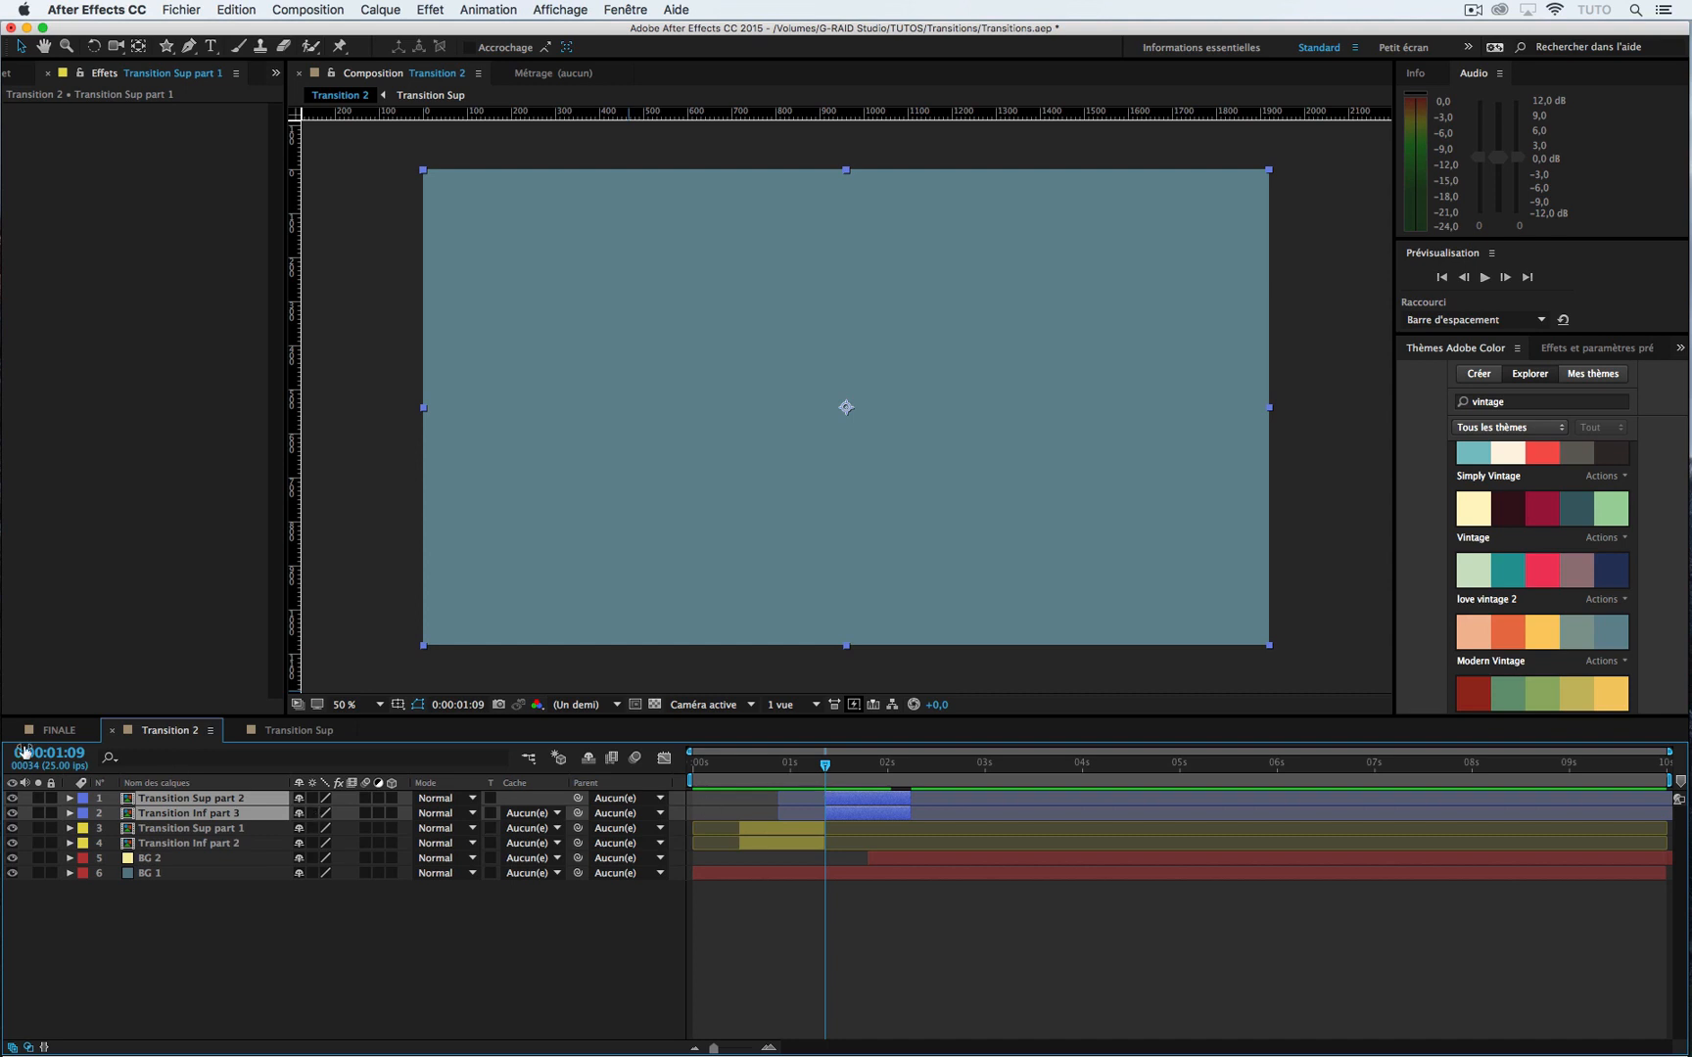
Step: Examine how the radial wipe opens and closes in the FINALE composition by scrubbing through the Transition volet radial section
{"action": "left_click", "coordinate": [56, 729]}
{"action": "left_click_drag", "start_coordinate": [913, 774], "coordinate": [1011, 803]}
{"action": "mouse_move", "coordinate": [961, 798]}
{"action": "left_mouse_down"}
{"action": "mouse_move", "coordinate": [910, 800]}
{"action": "mouse_move", "coordinate": [966, 800]}
{"action": "left_mouse_up"}
{"action": "left_click", "coordinate": [1023, 783]}
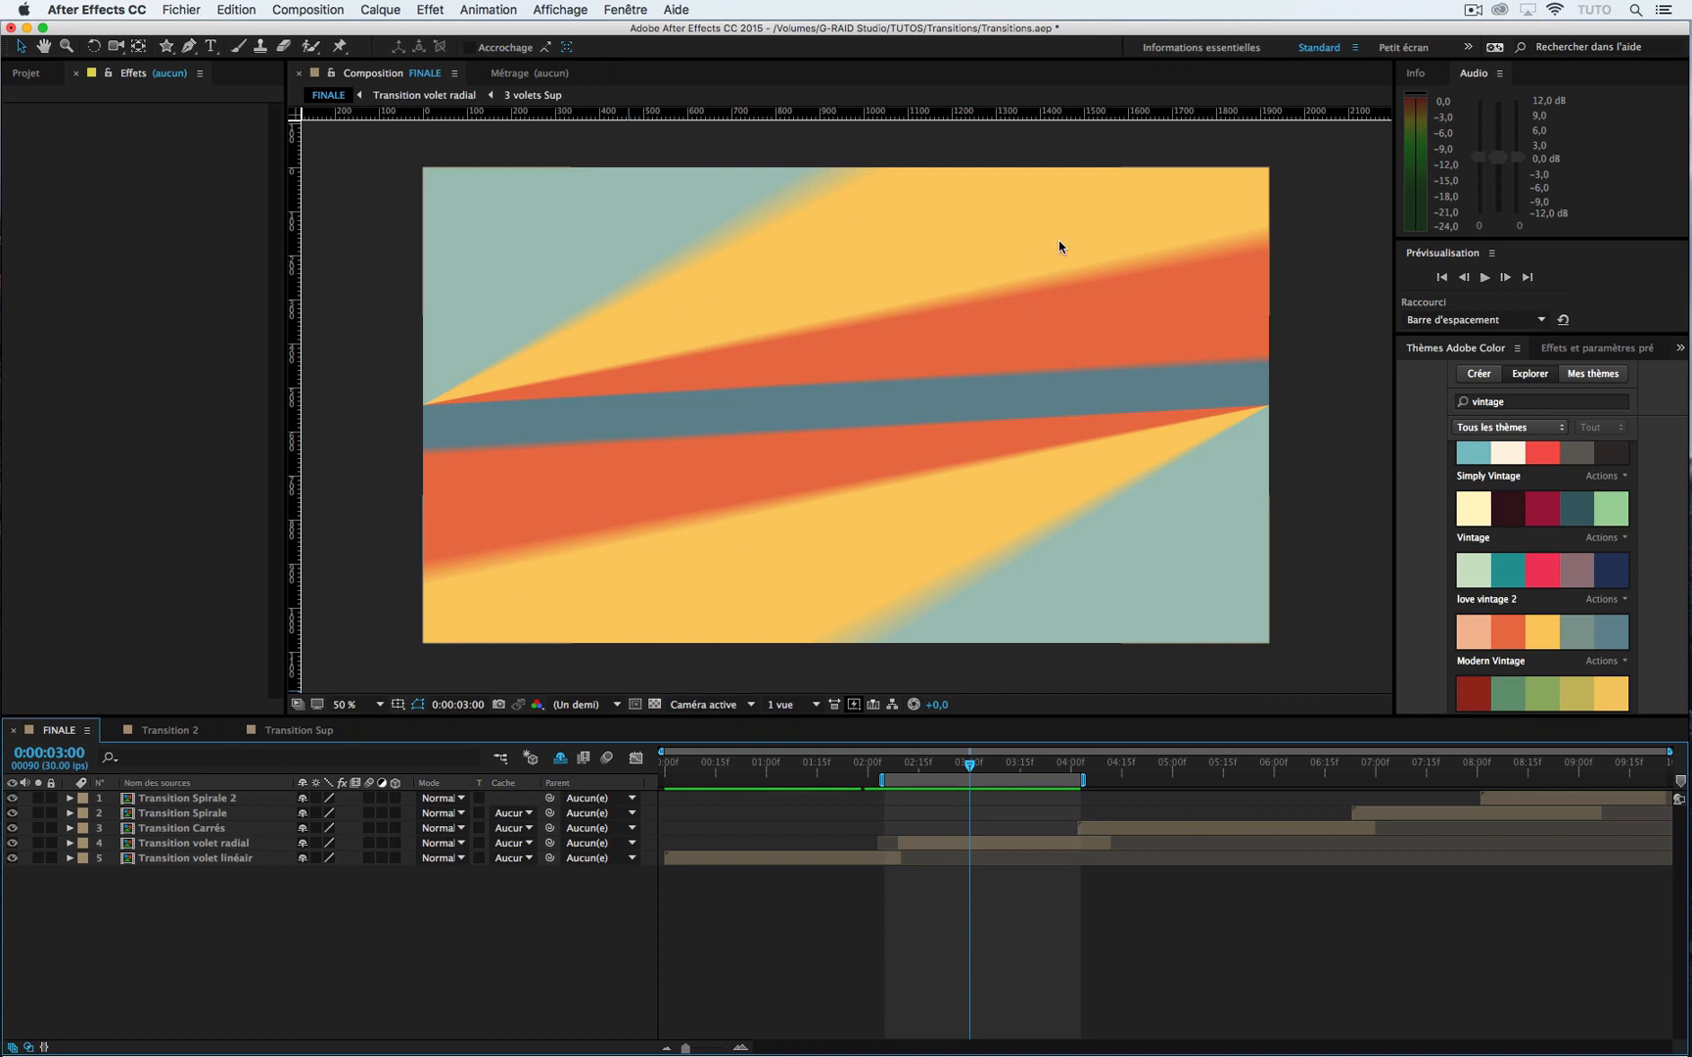
{"action": "left_click_drag", "start_coordinate": [896, 773], "coordinate": [1022, 787]}
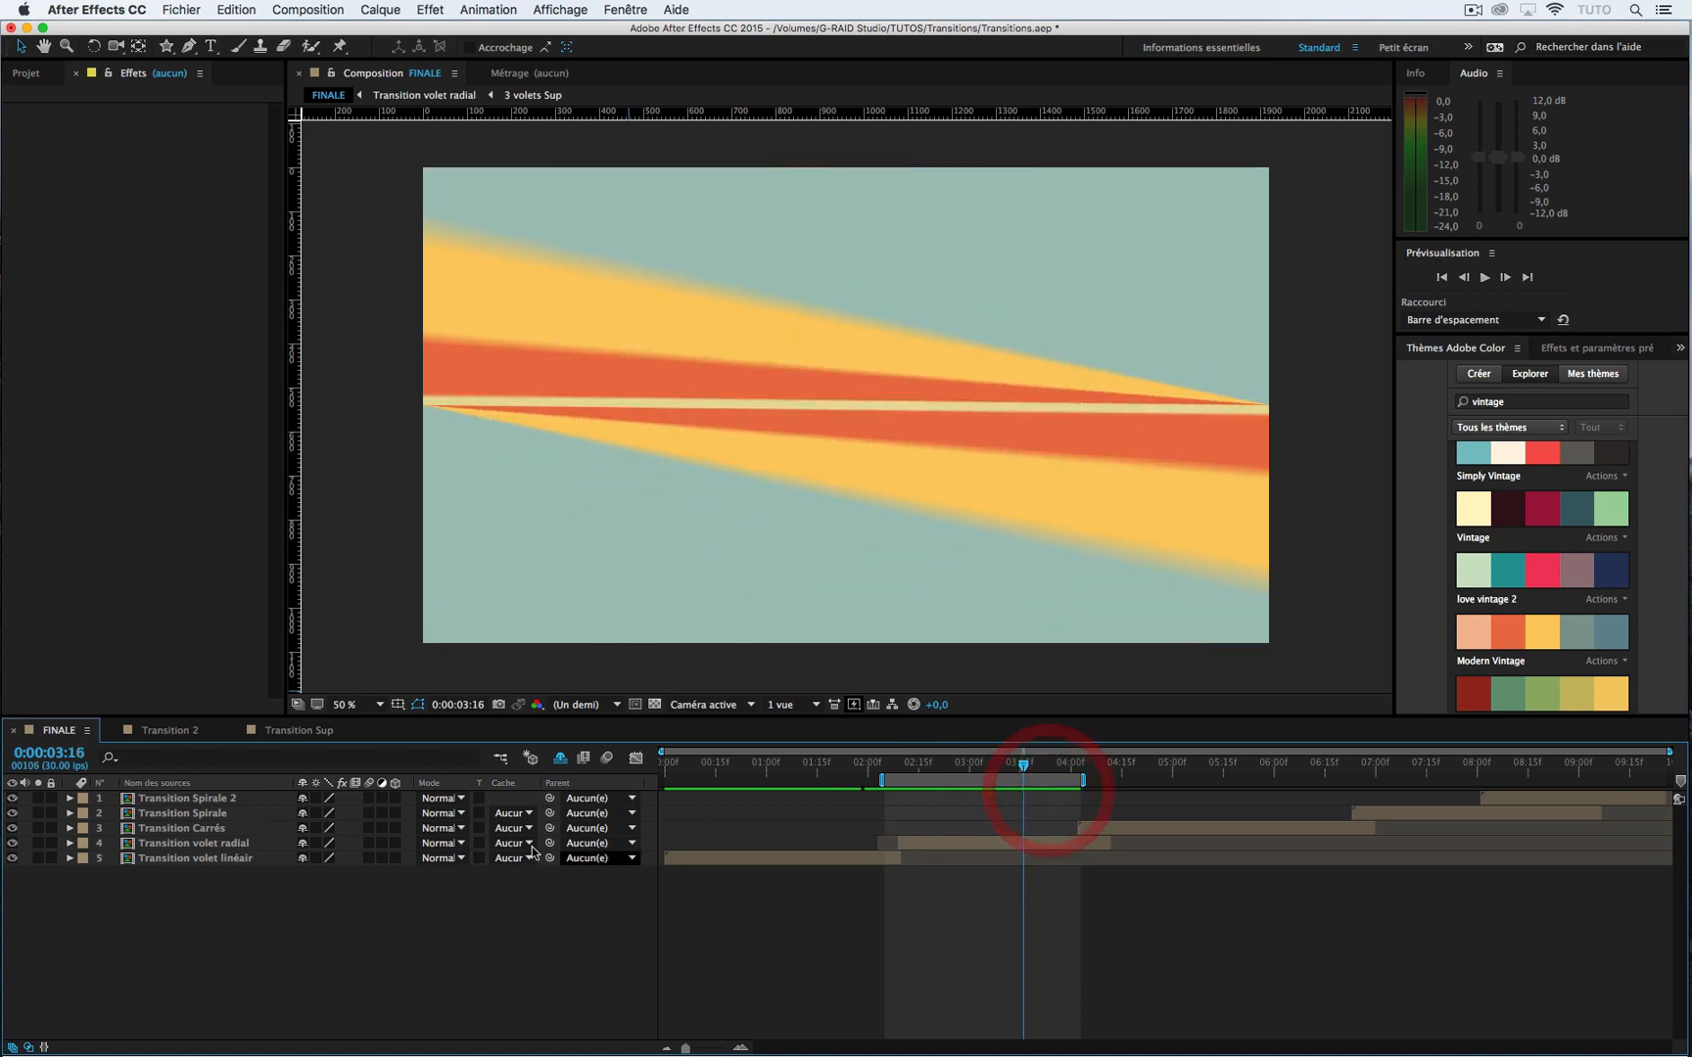
Step: Time-reverse the blue Transition Sup part 2 and Transition Inf part 3 layers in Transition 2, and scrub through the first half
{"action": "left_click", "coordinate": [184, 731]}
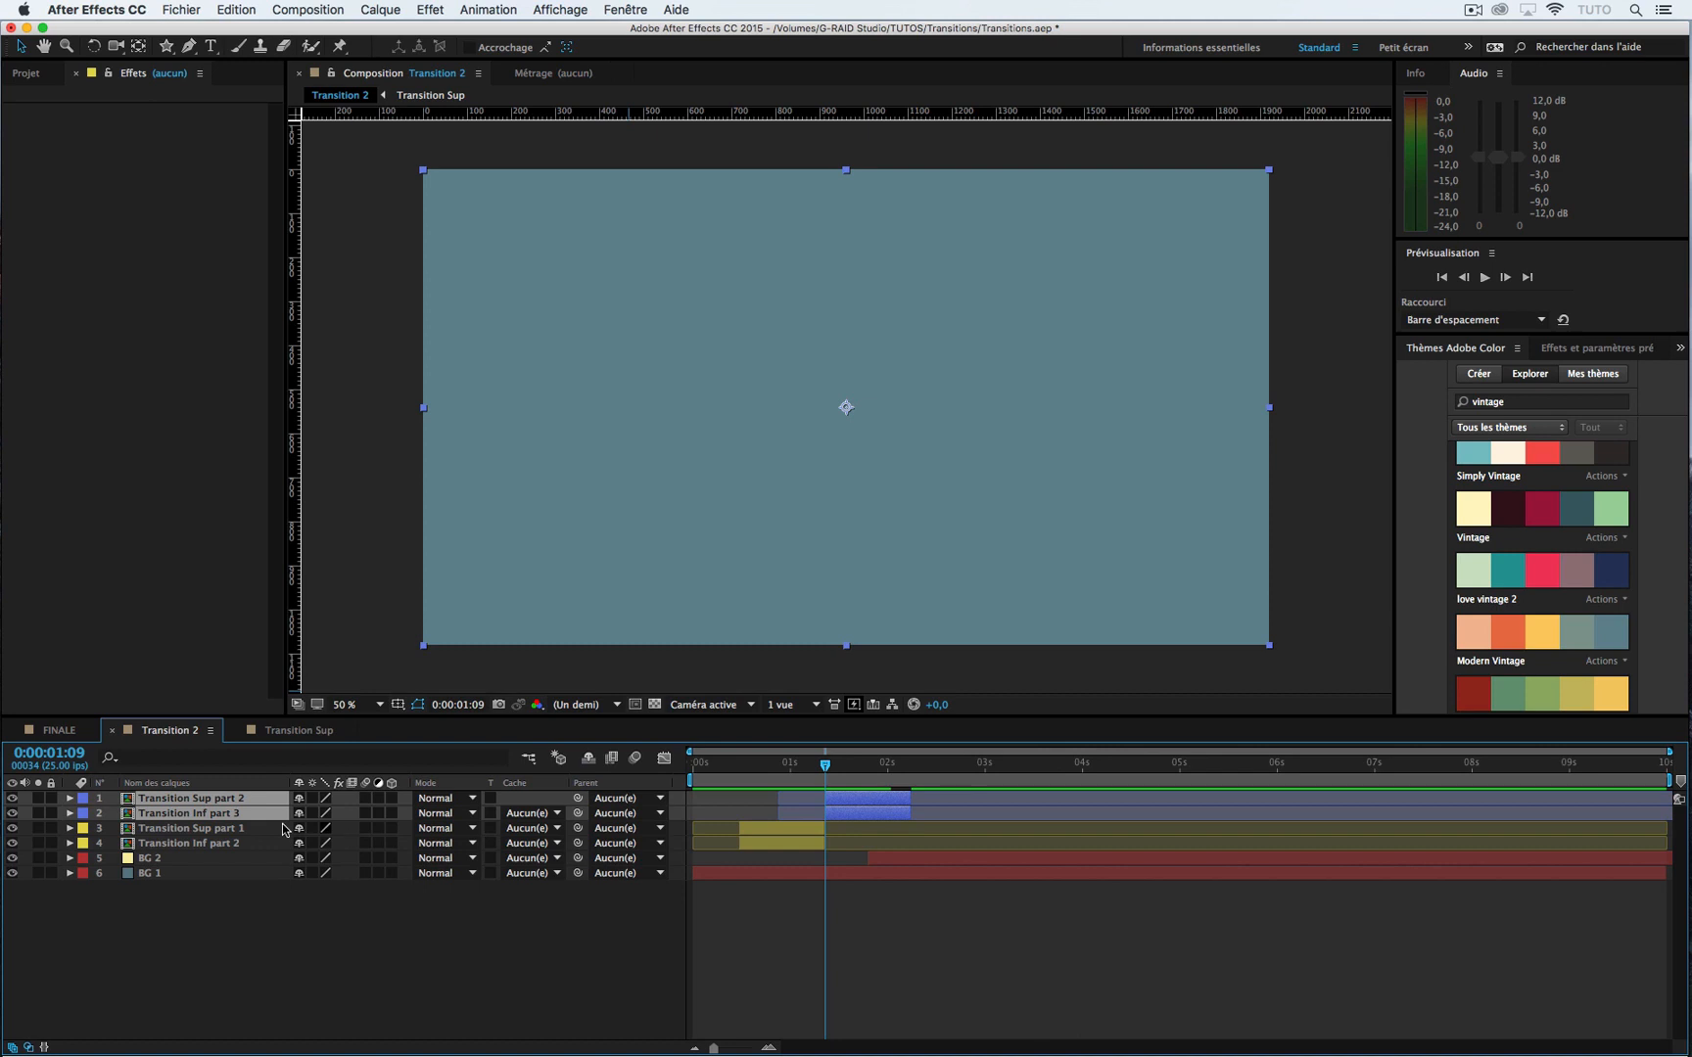
{"action": "right_click", "coordinate": [180, 803]}
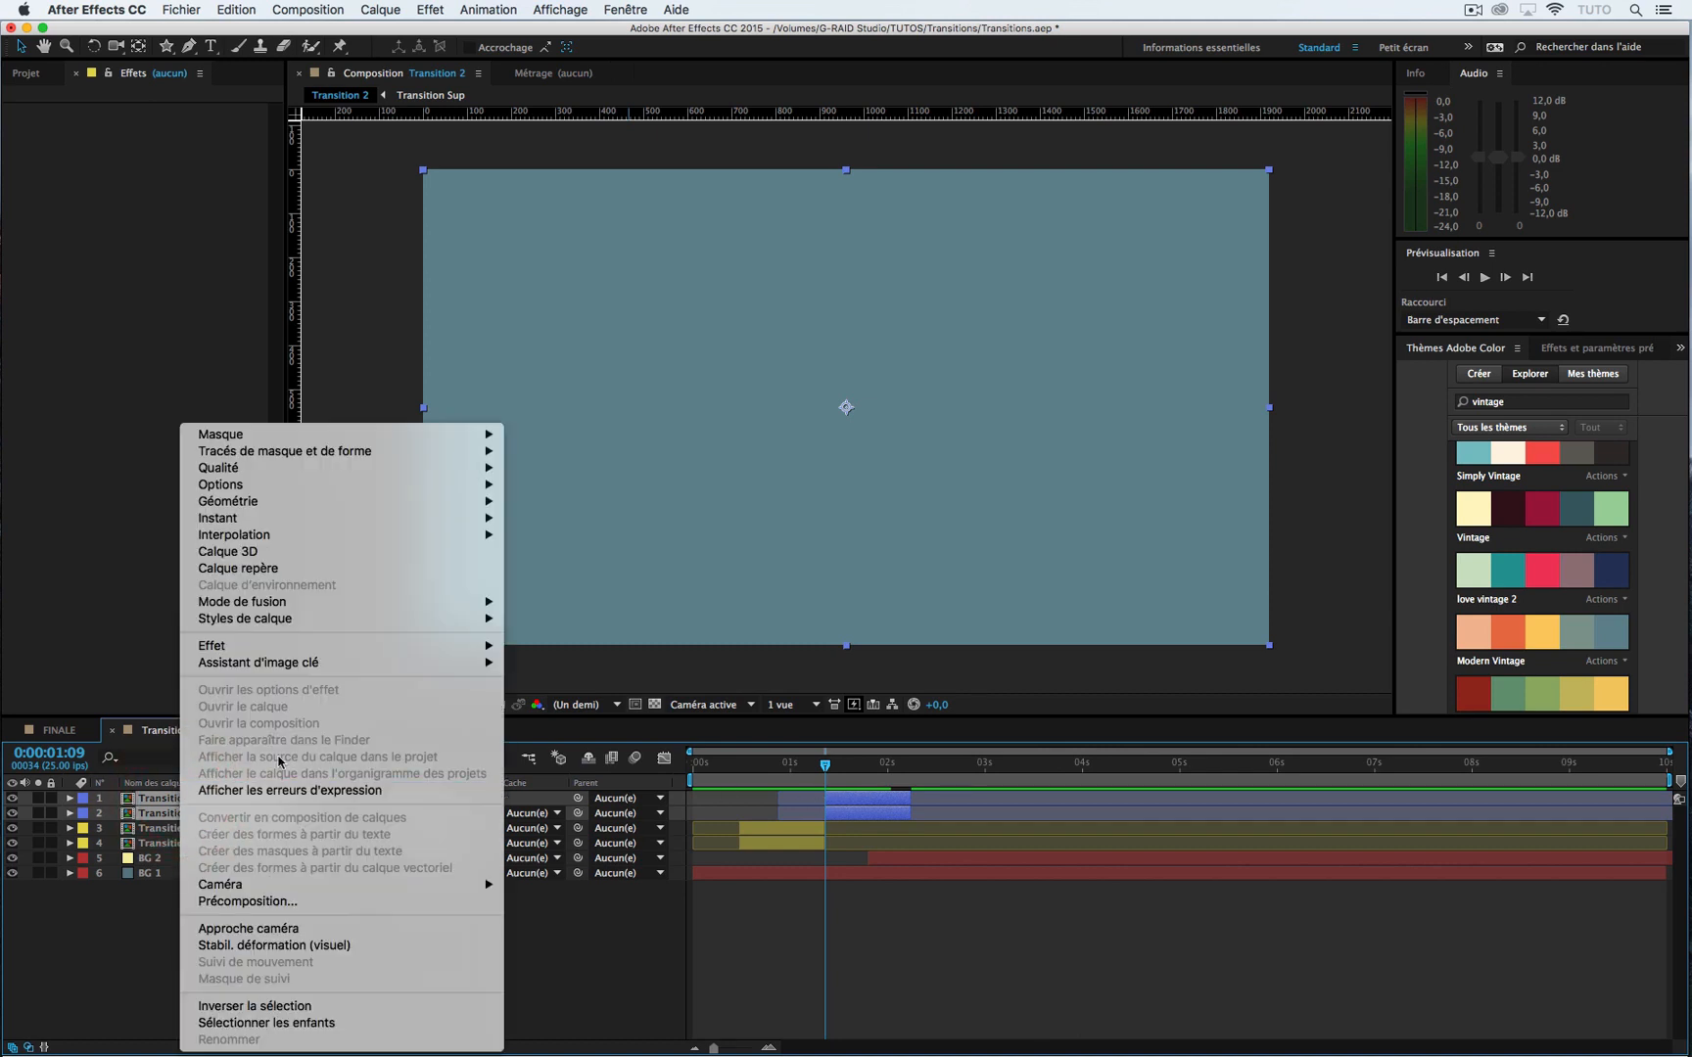
{"action": "mouse_move", "coordinate": [305, 546]}
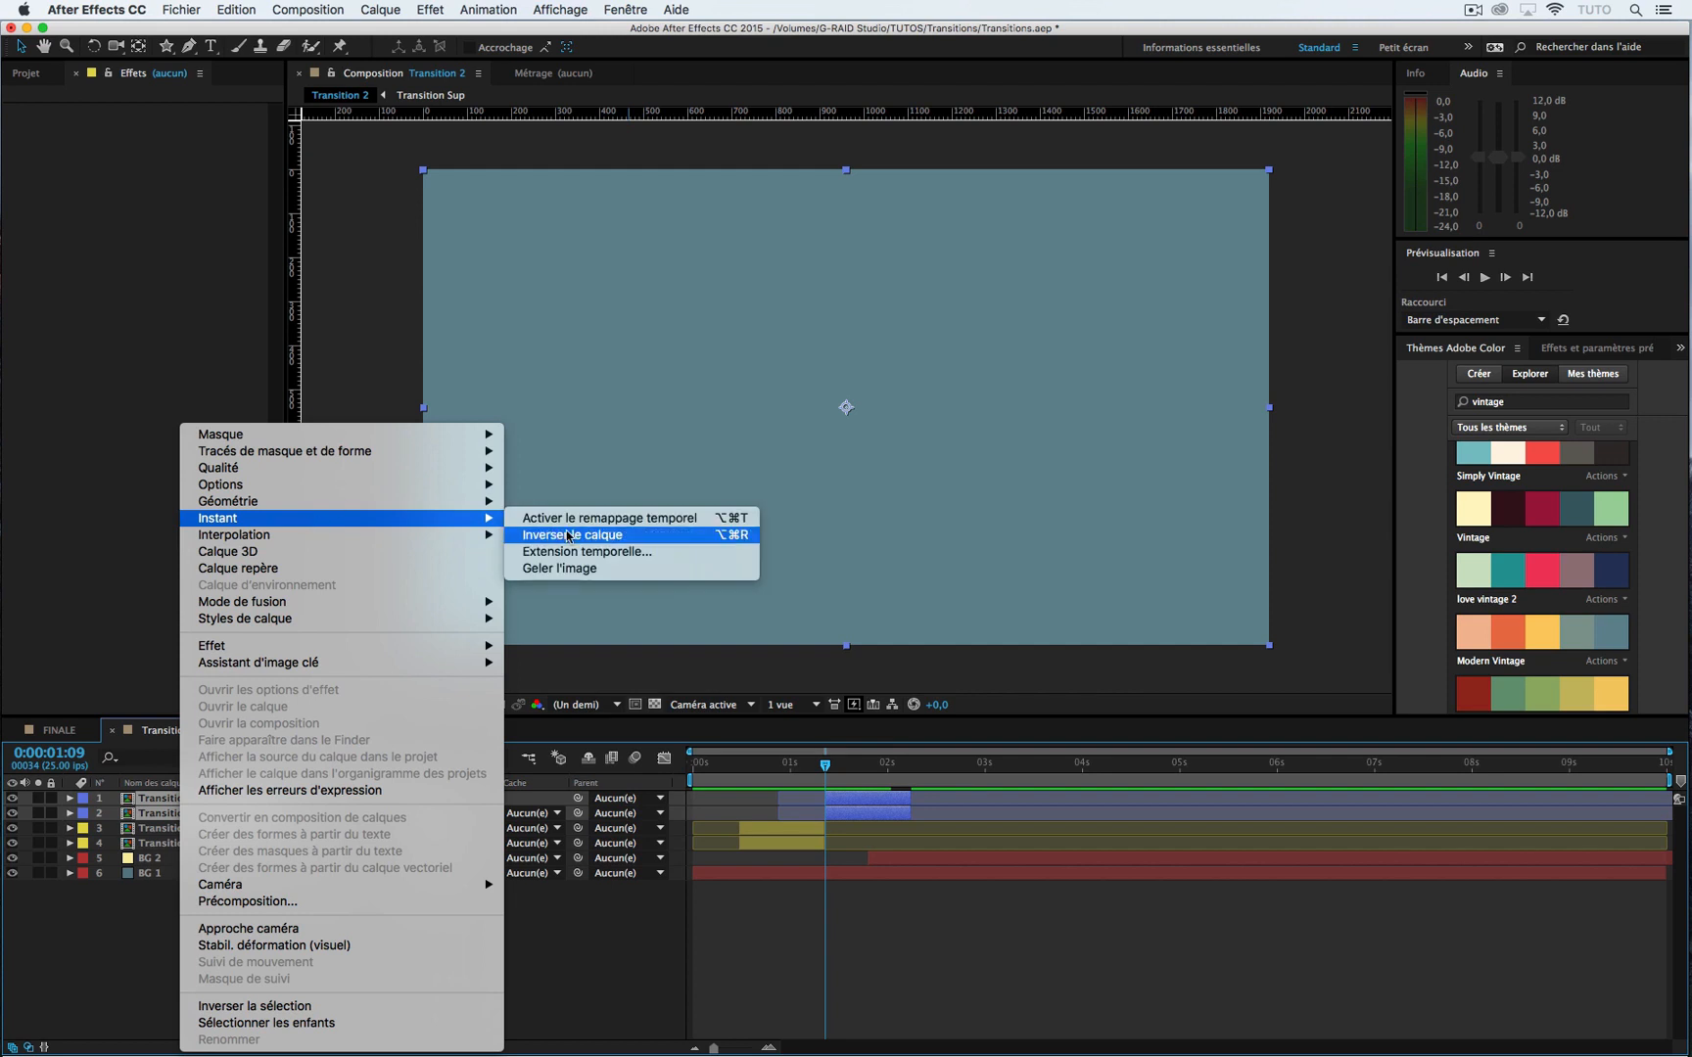
{"action": "left_click", "coordinate": [569, 535]}
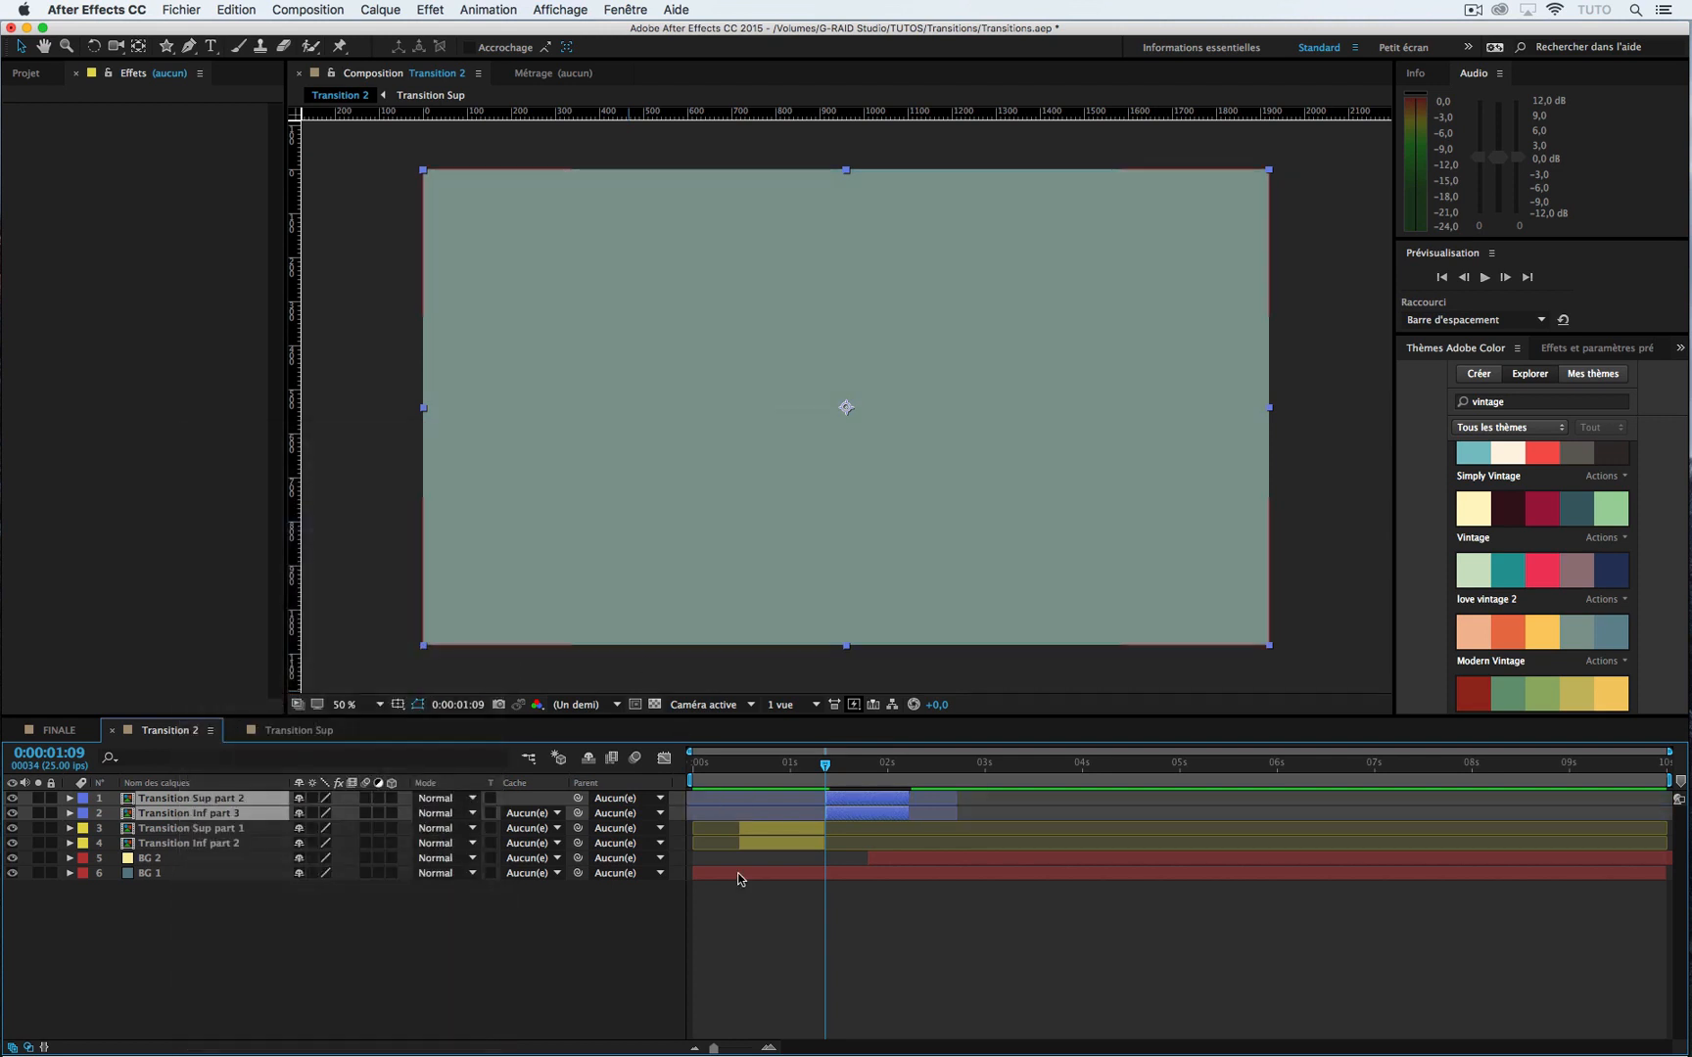
{"action": "left_click", "coordinate": [738, 766]}
{"action": "left_click_drag", "start_coordinate": [738, 770], "coordinate": [827, 798]}
Step: Flip the two blue reversed layers vertically and scrub back to their start at 0:00:01:09
{"action": "right_click", "coordinate": [198, 805]}
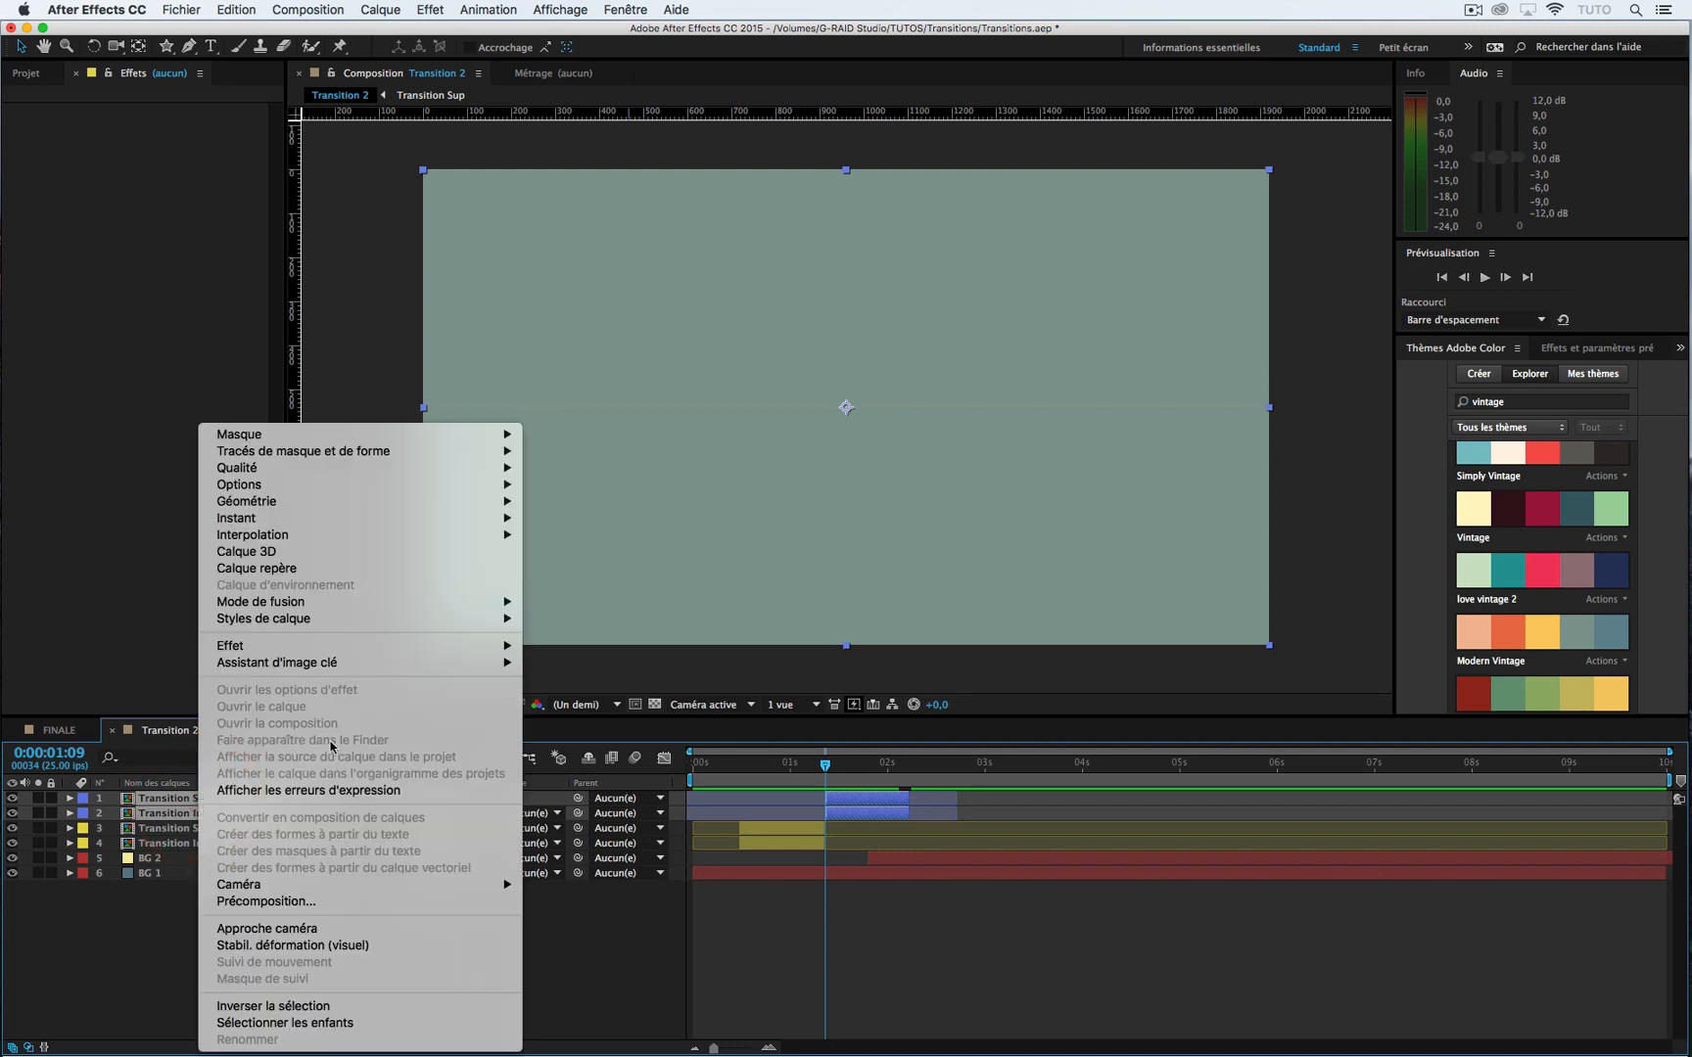
{"action": "mouse_move", "coordinate": [305, 509]}
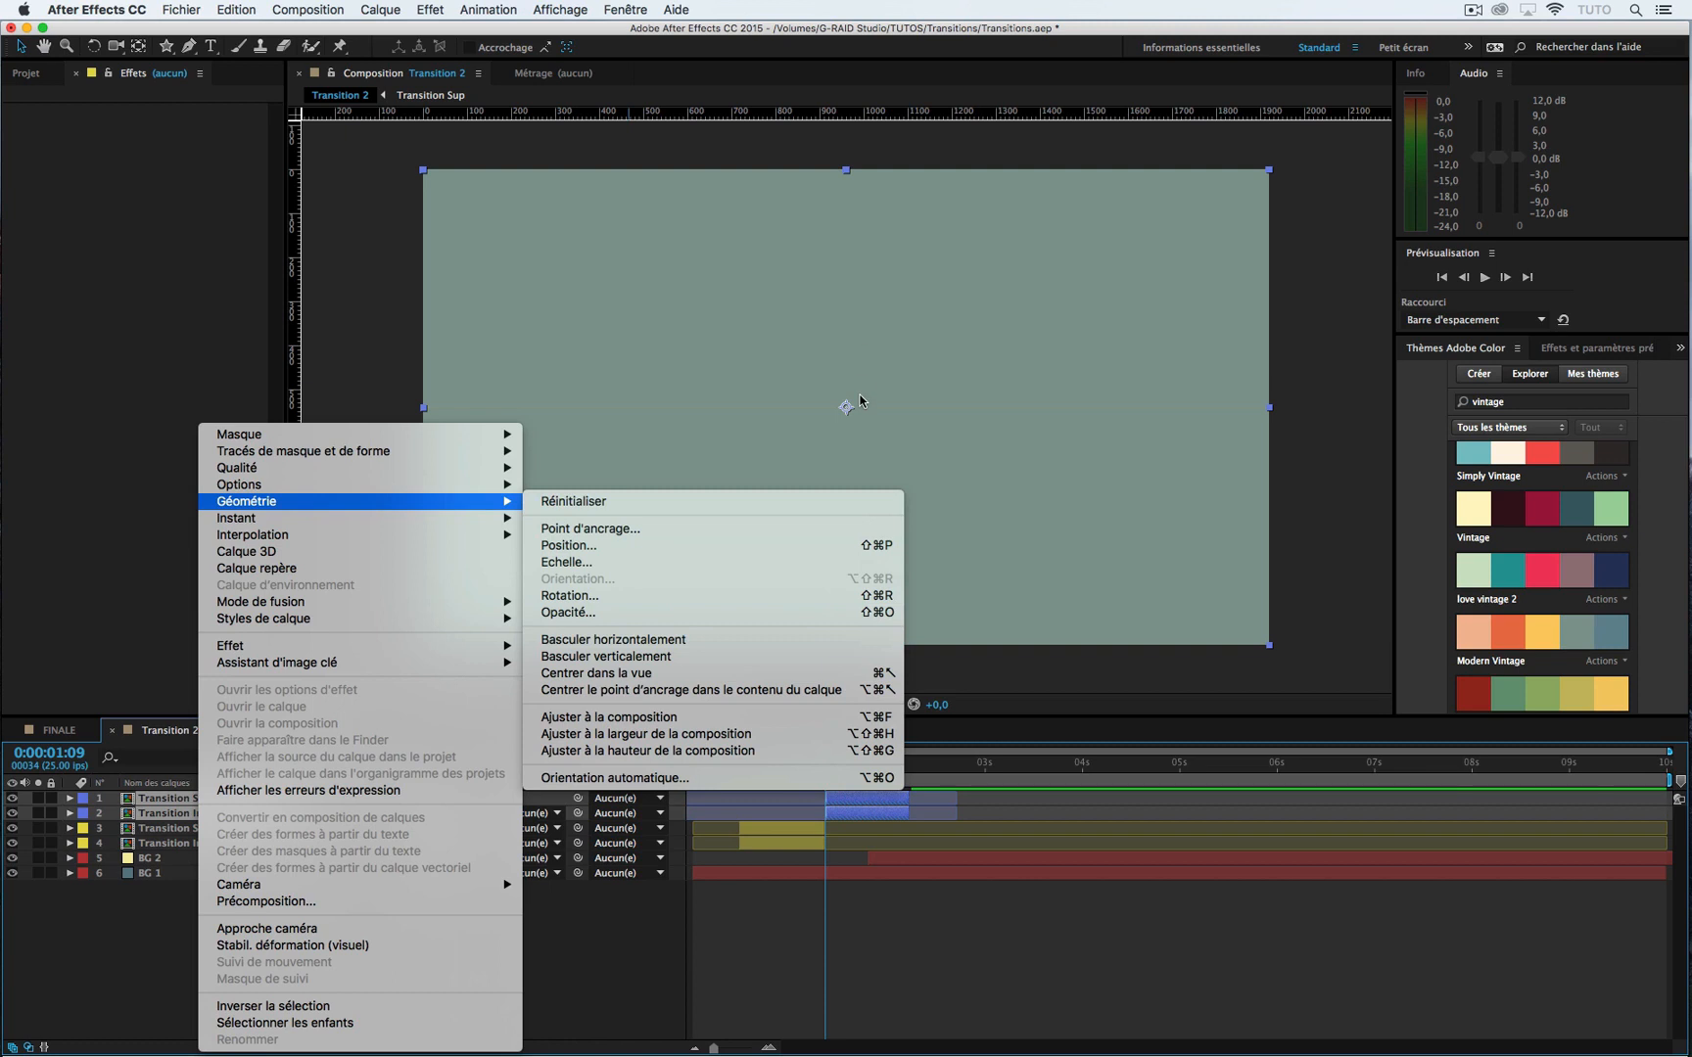
{"action": "left_click", "coordinate": [700, 666]}
{"action": "left_click", "coordinate": [734, 775]}
{"action": "left_click_drag", "start_coordinate": [735, 776], "coordinate": [825, 766]}
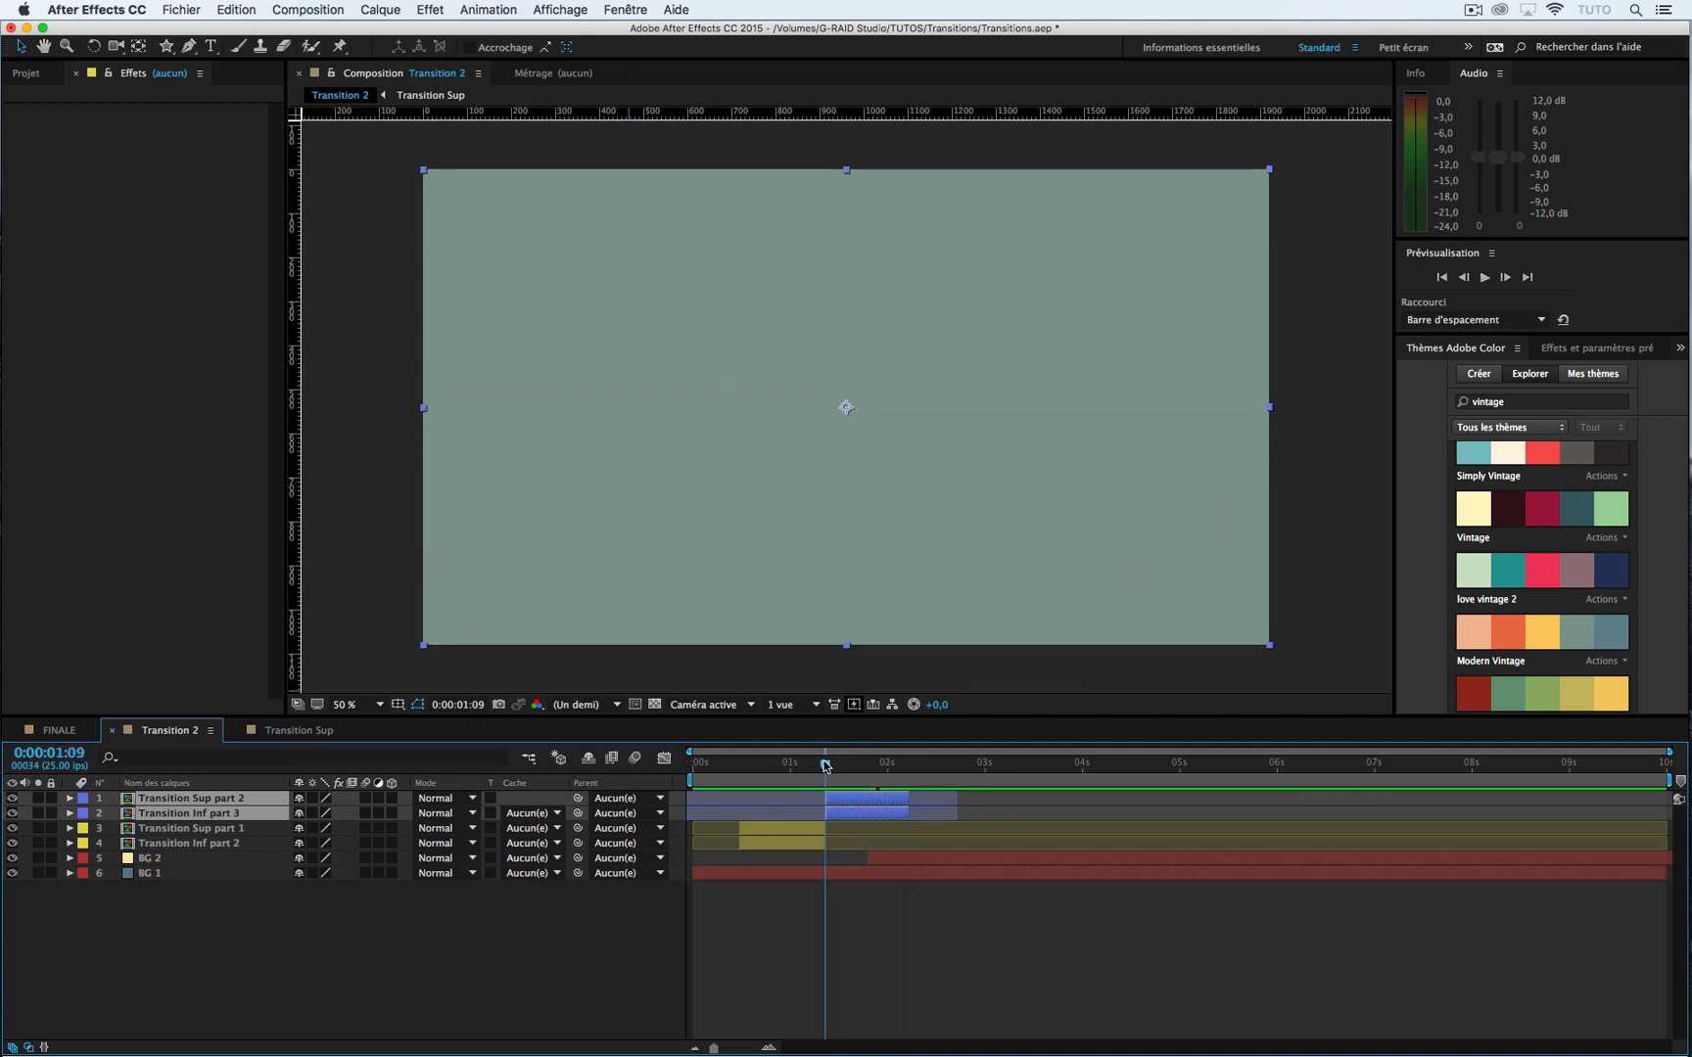
Step: Move the start of BG 2 to 0:00:01:09 and trim the end of BG 1 to the same time
{"action": "left_click_drag", "start_coordinate": [890, 858], "coordinate": [847, 872]}
{"action": "left_click", "coordinate": [835, 875]}
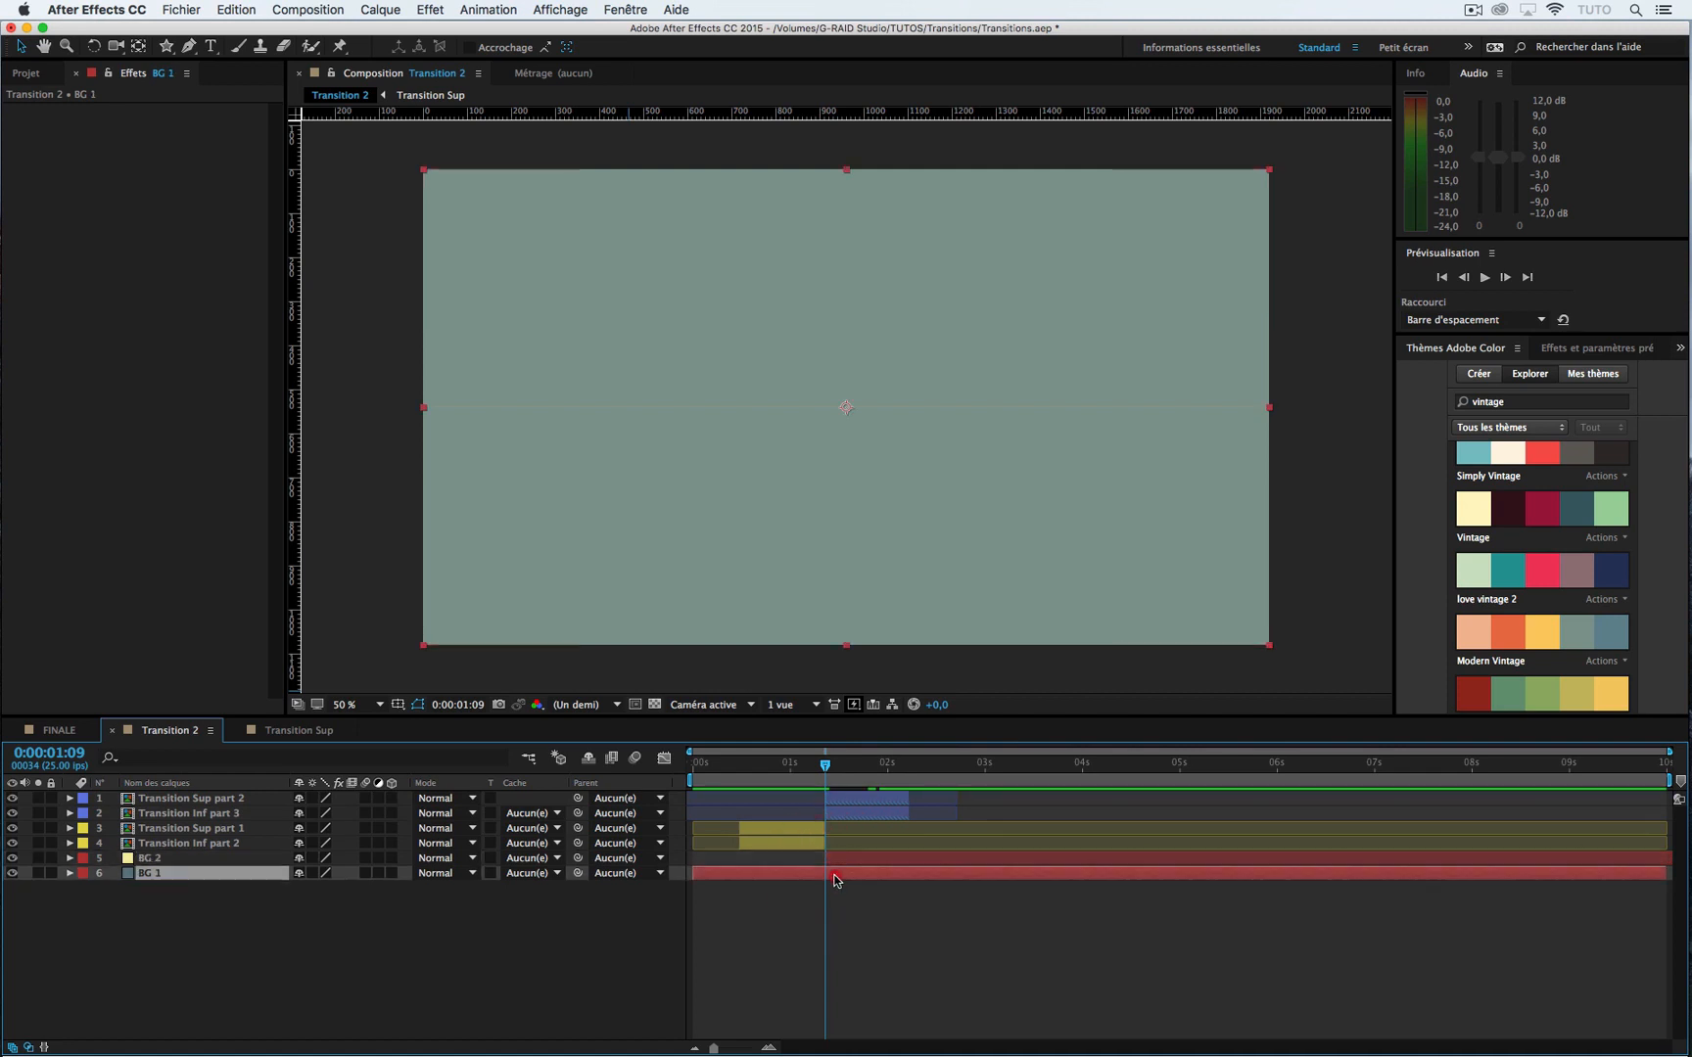
{"action": "key", "text": "alt+bracketright"}
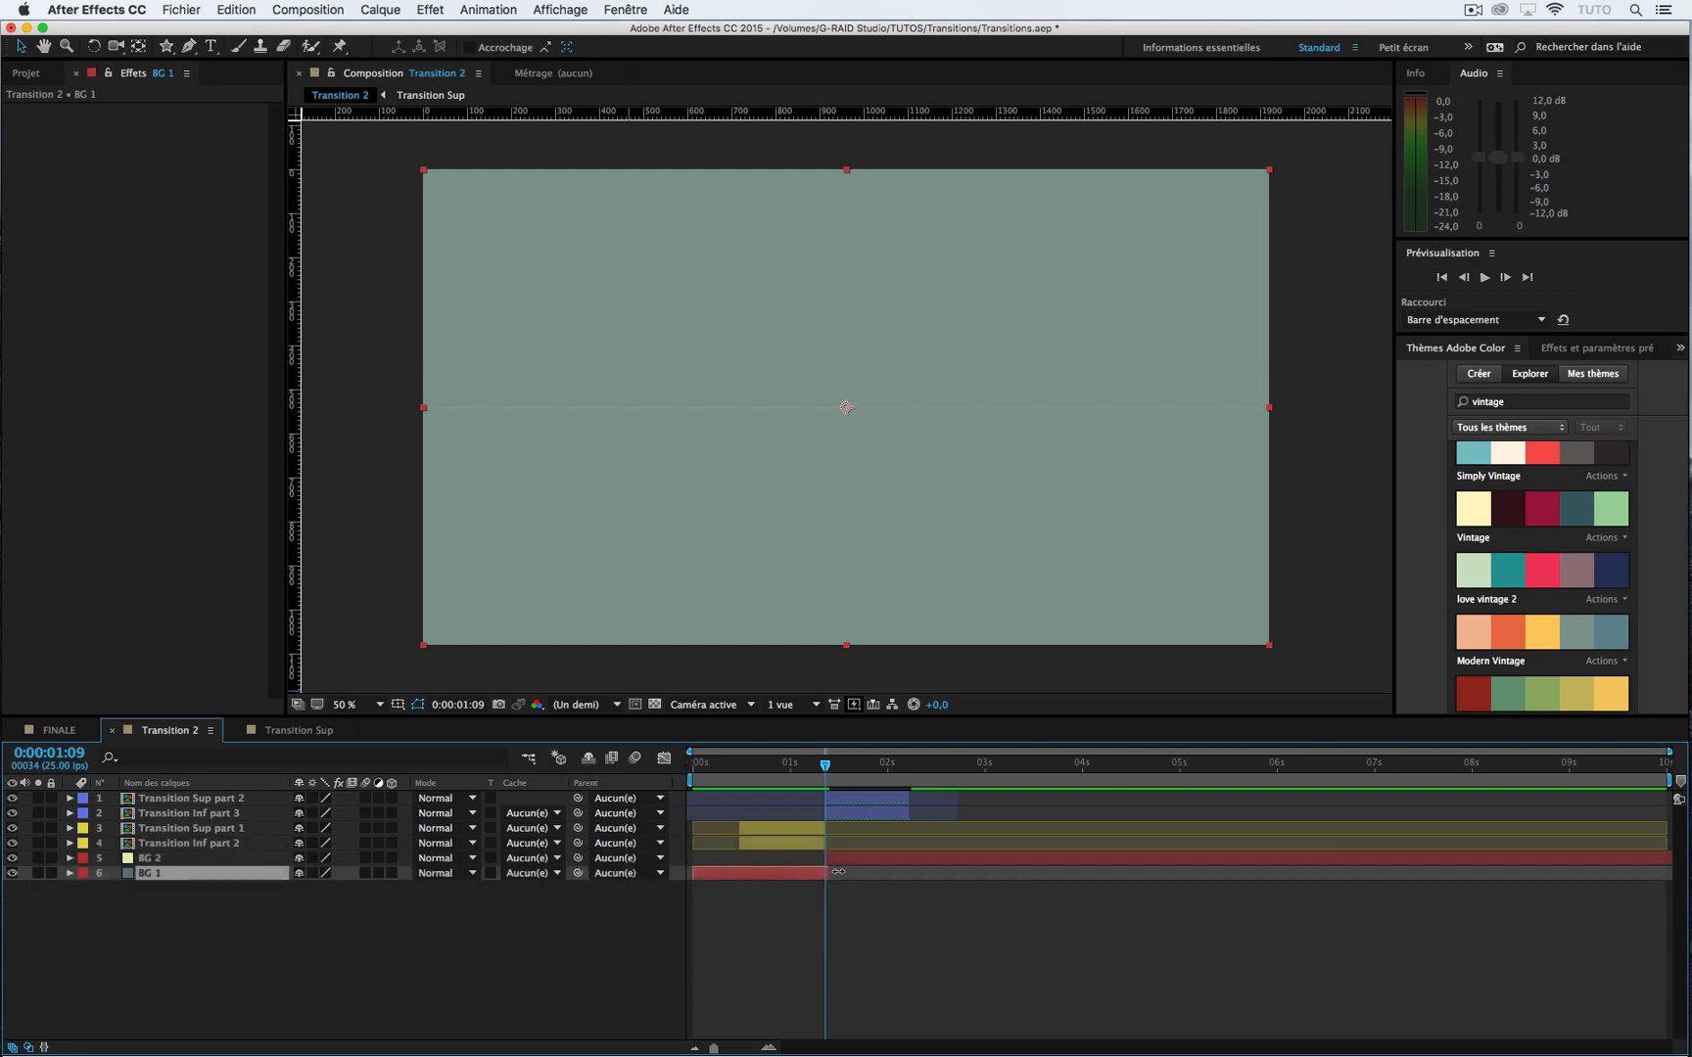
Step: End the work area at 0:00:02:24 and preview the complete radial transition
{"action": "left_click", "coordinate": [980, 766]}
{"action": "key", "text": "n"}
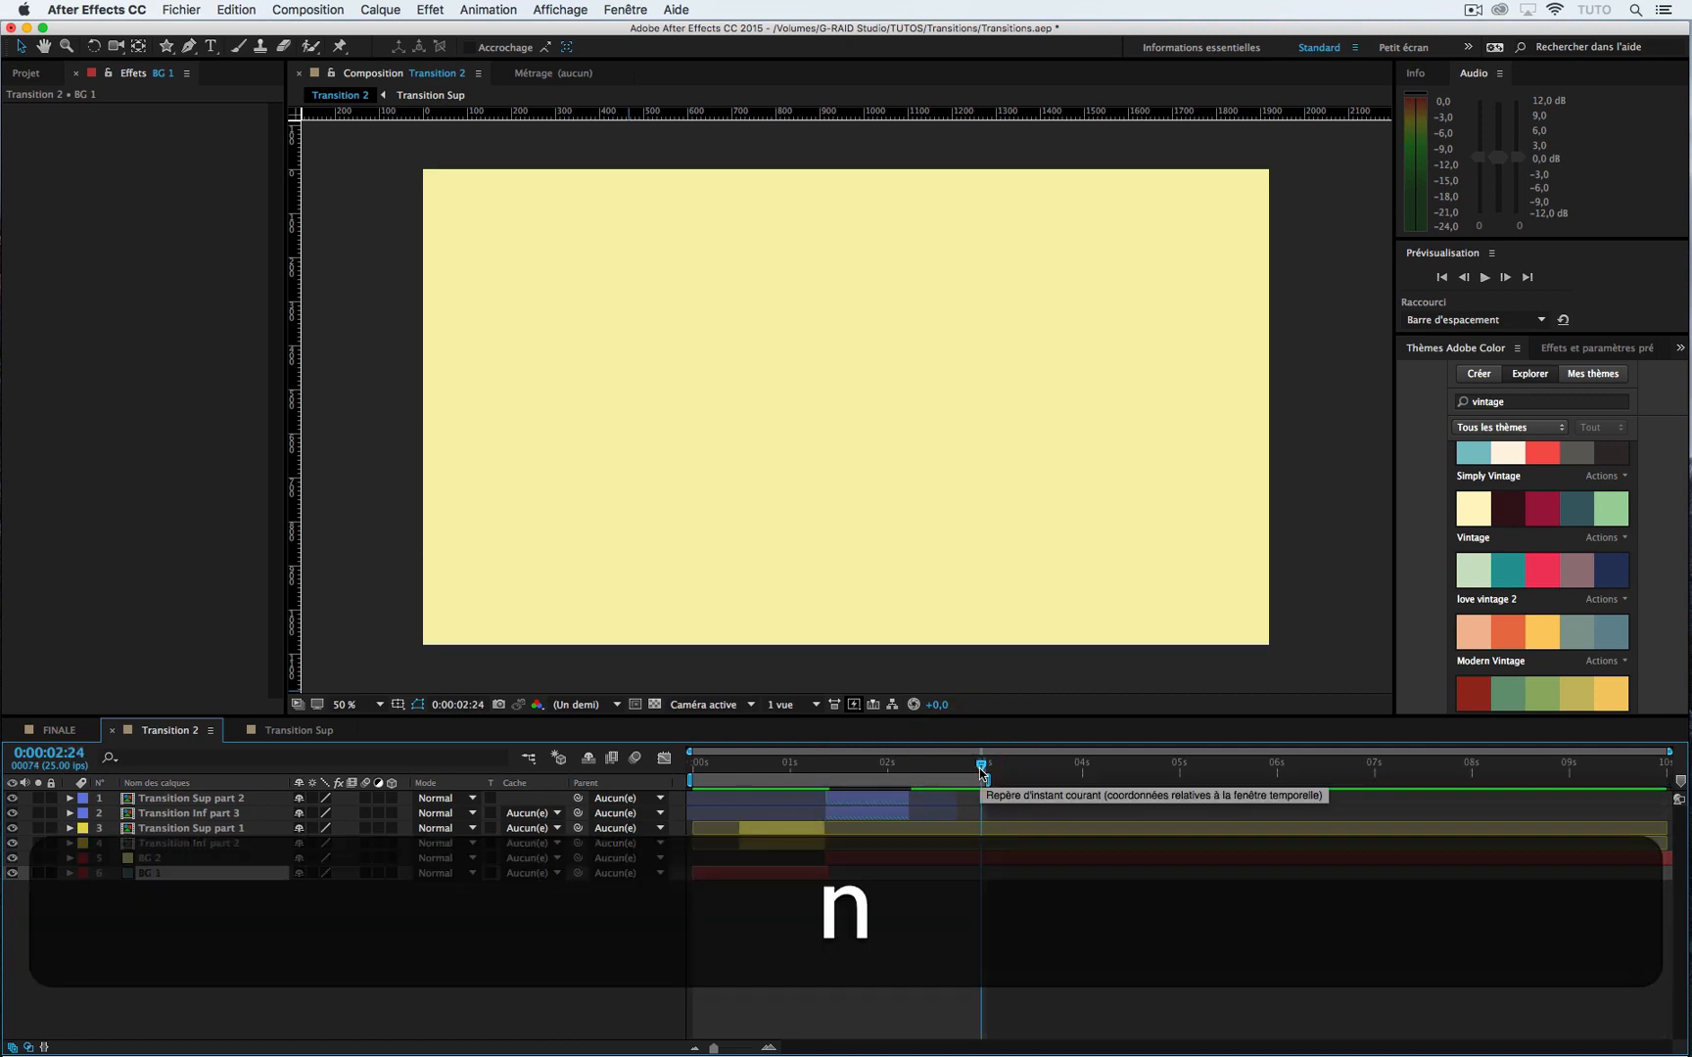
{"action": "key", "text": "KP_0"}
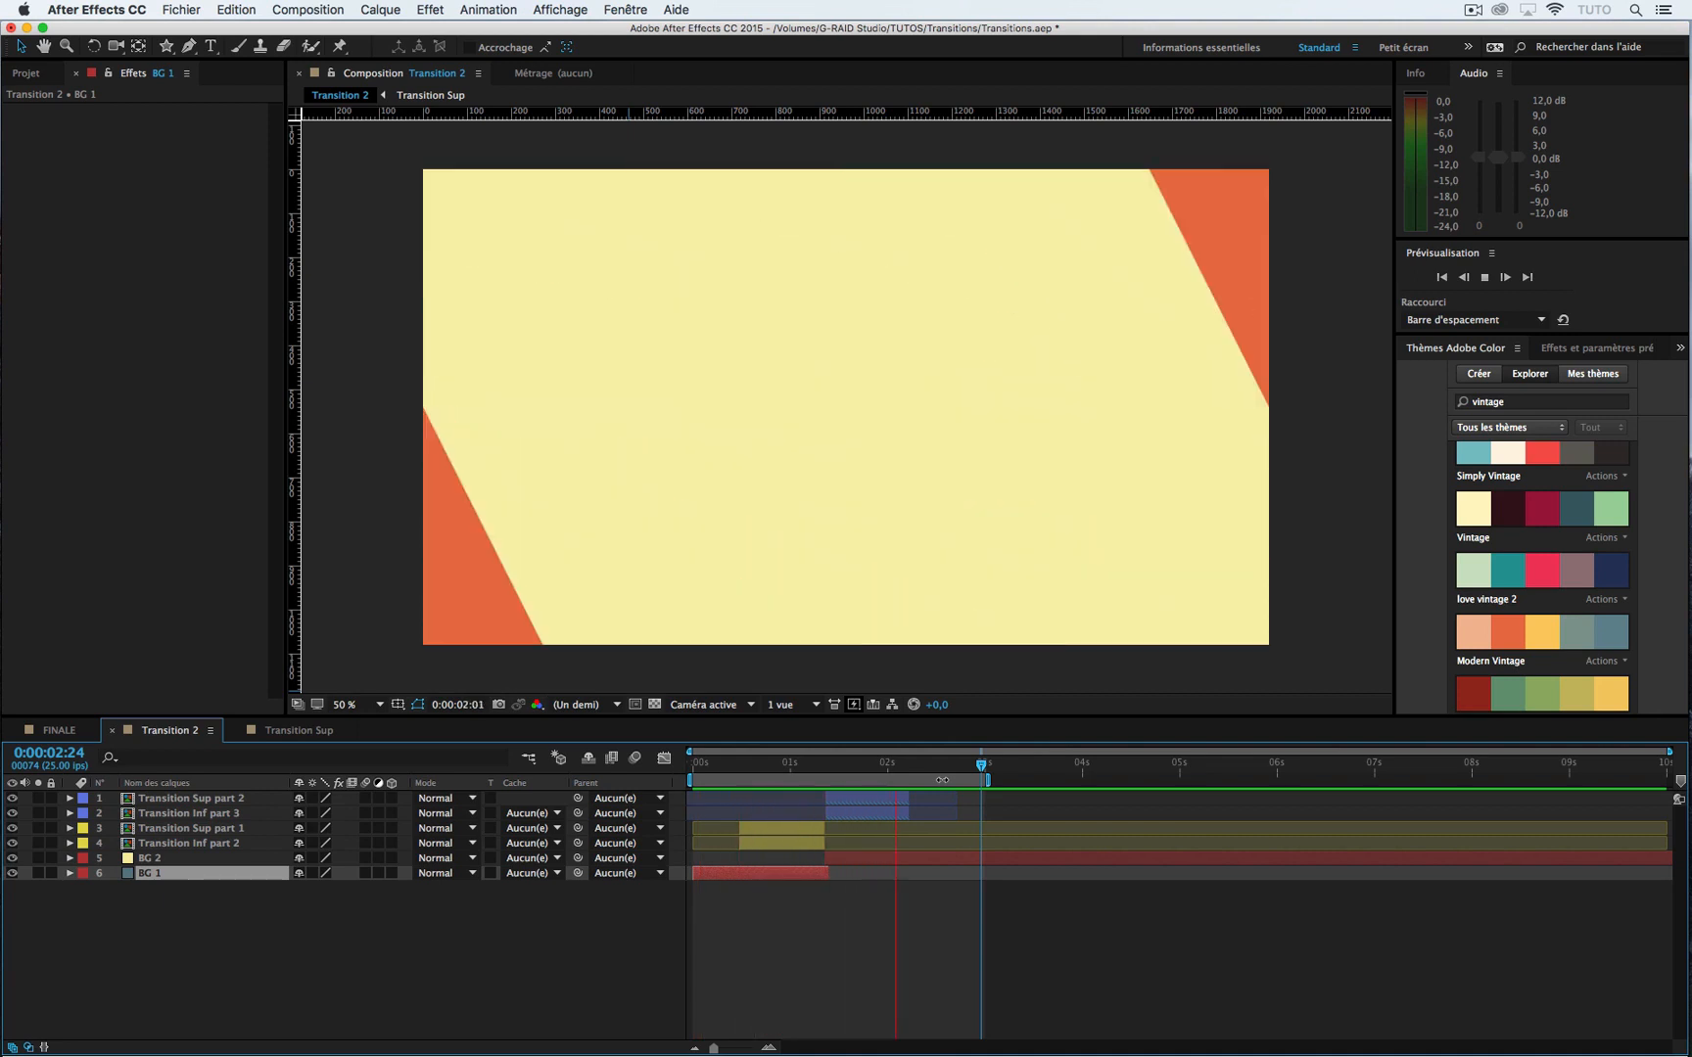
{"action": "key", "text": "space"}
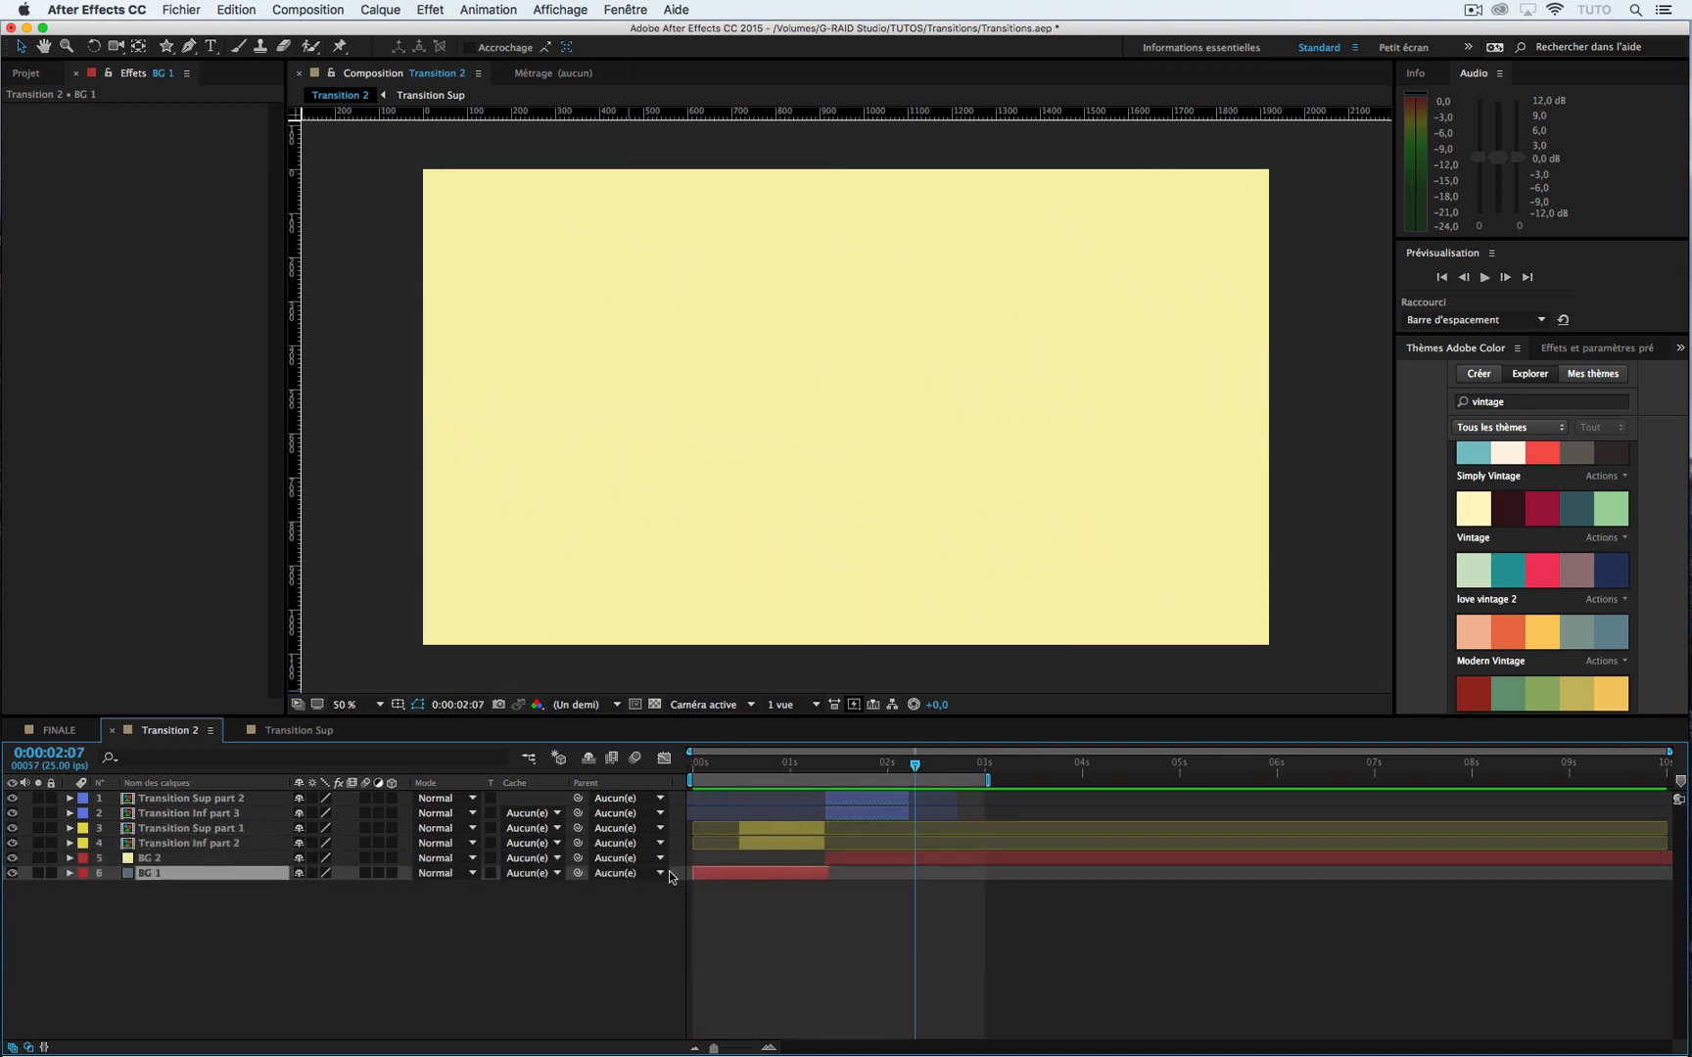
Step: Enable motion blur for Volet 1, Volet 2 and Volet 3 and for the Transition Sup composition, and scrub to check it
{"action": "left_click", "coordinate": [578, 947]}
{"action": "left_click", "coordinate": [770, 775]}
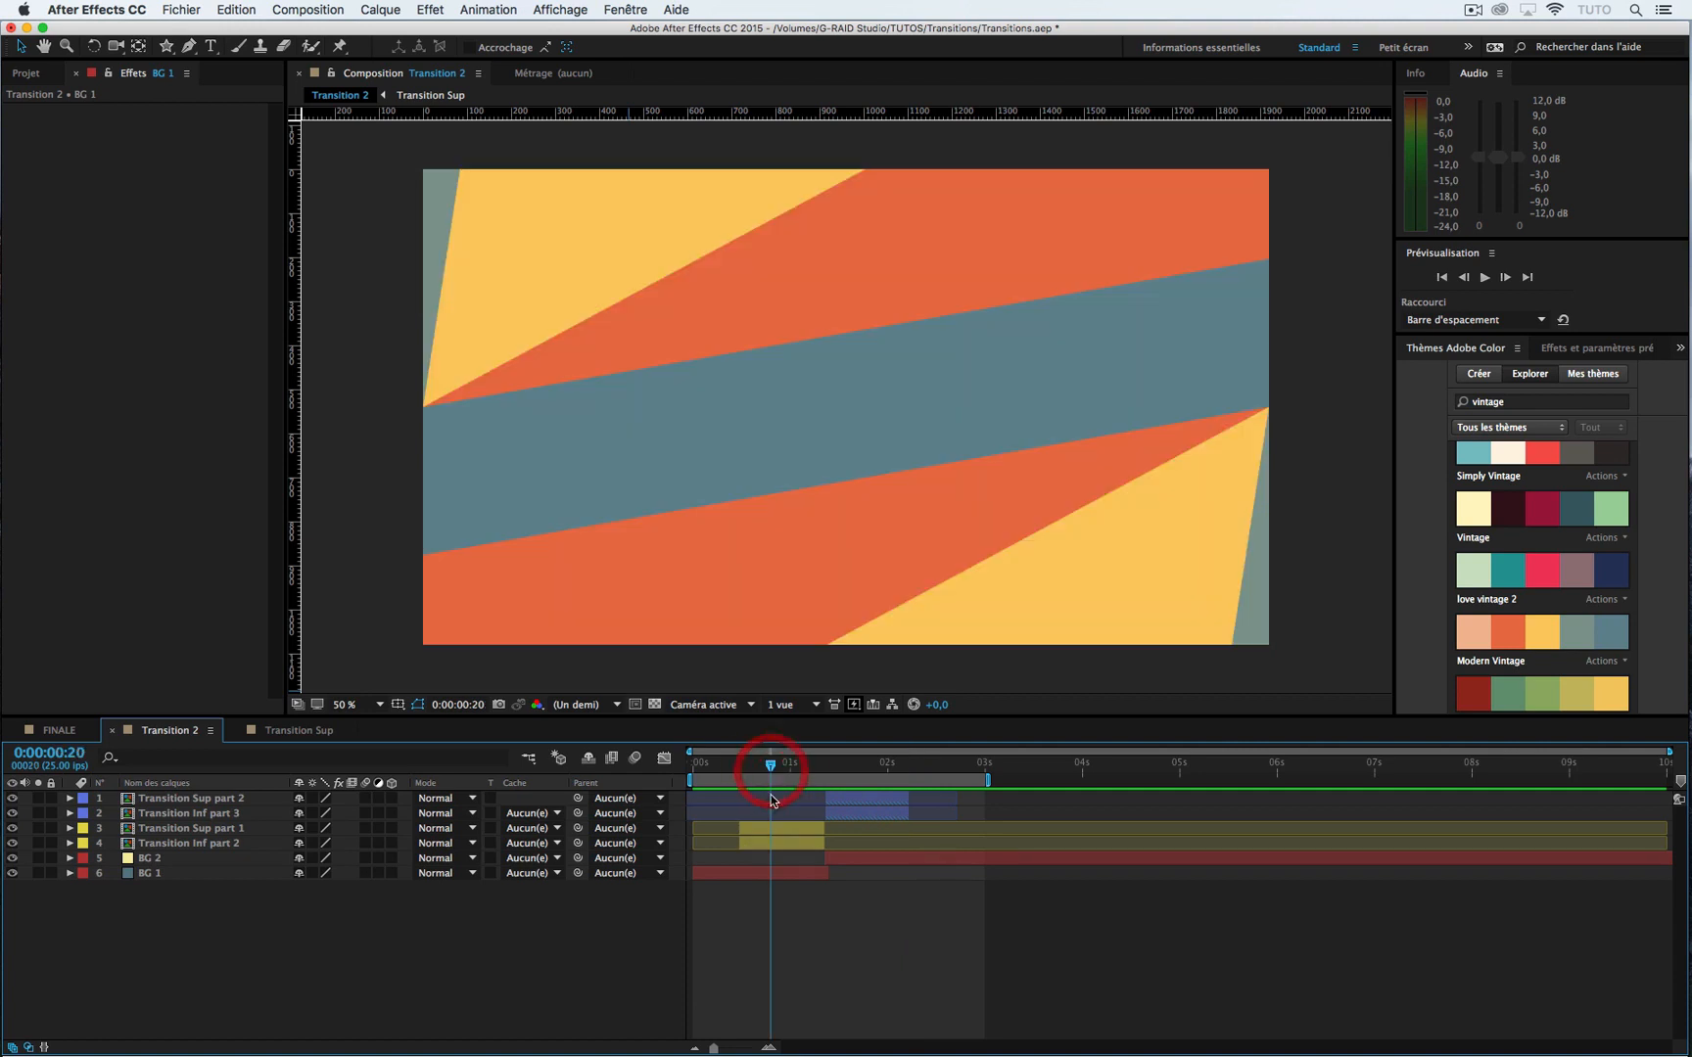
{"action": "double_click", "coordinate": [764, 829]}
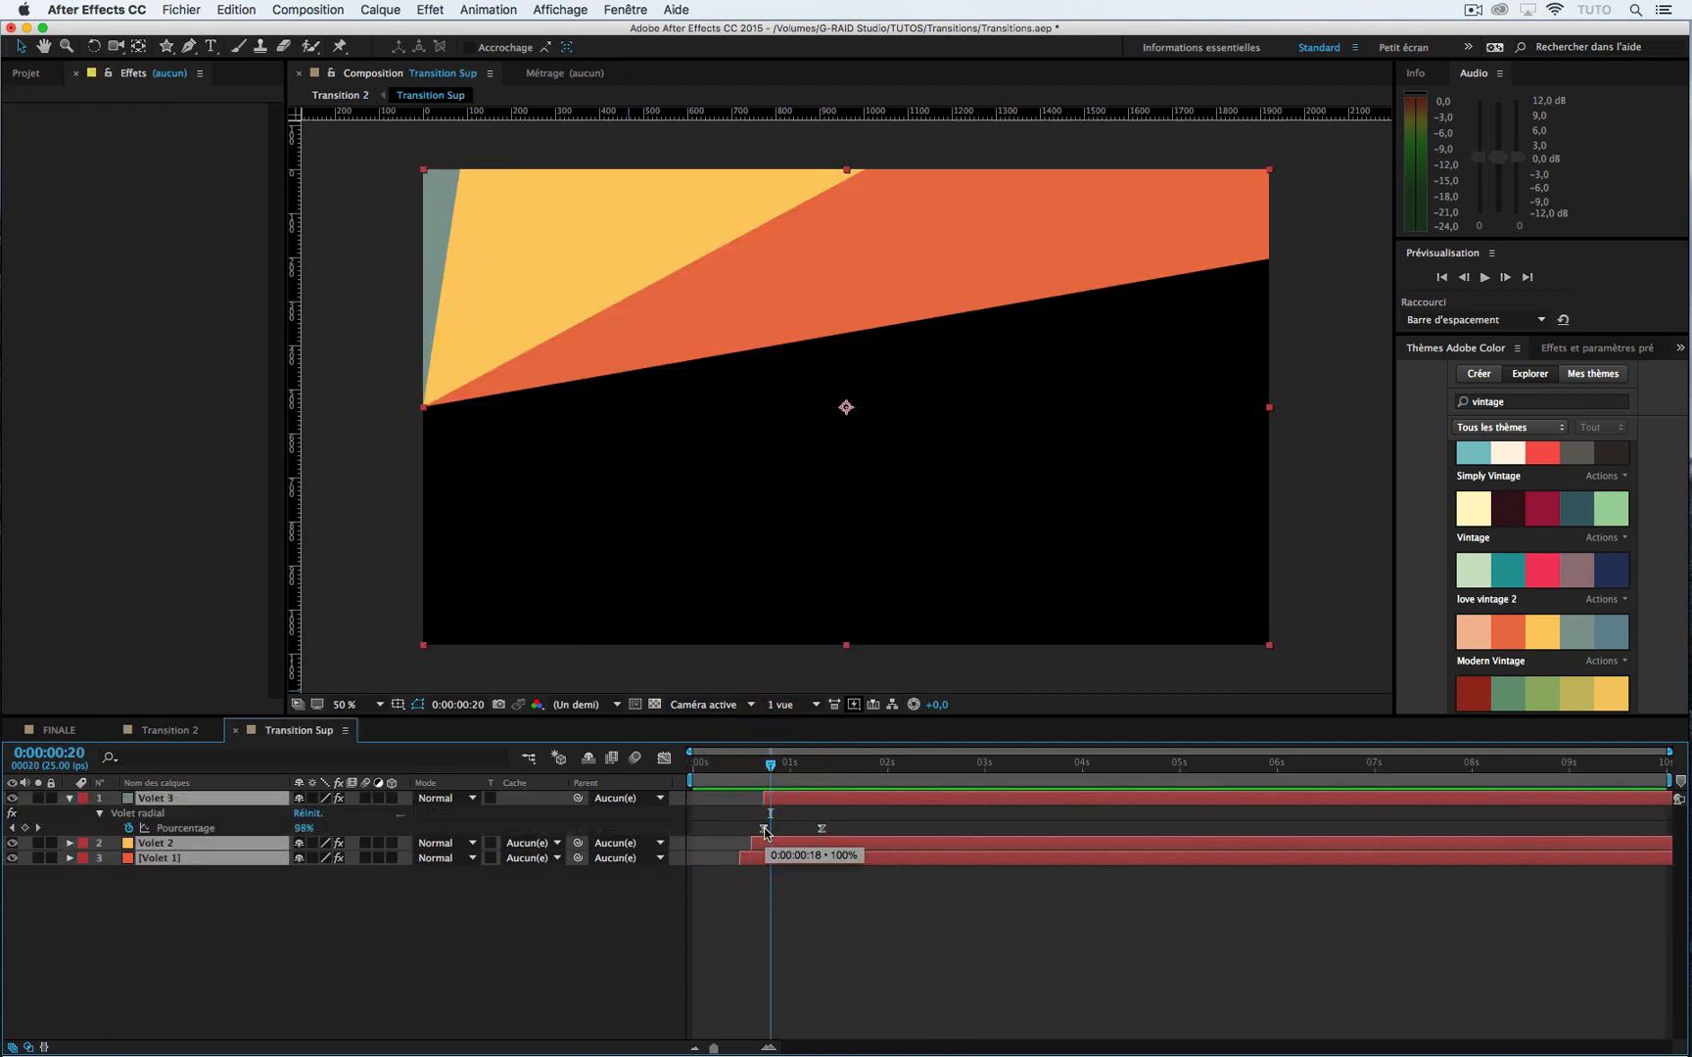
{"action": "left_click_drag", "start_coordinate": [370, 799], "coordinate": [367, 858]}
{"action": "left_click", "coordinate": [635, 758]}
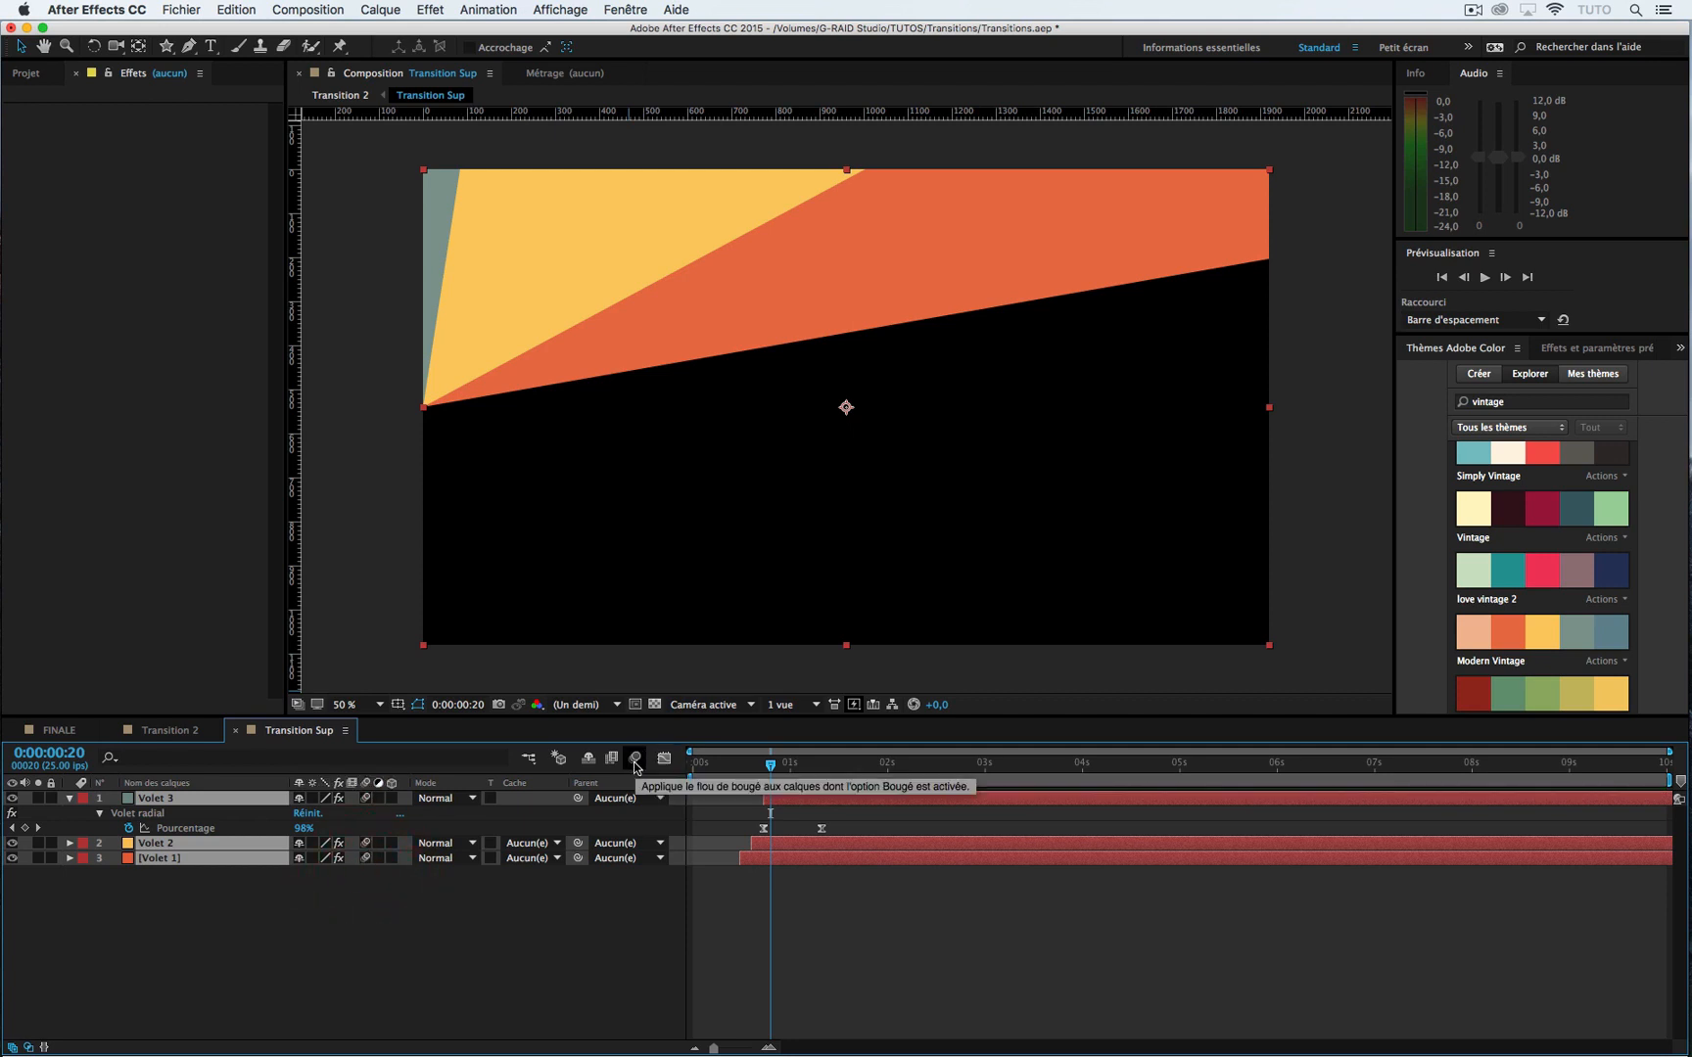
{"action": "left_click", "coordinate": [634, 761]}
{"action": "left_click_drag", "start_coordinate": [719, 766], "coordinate": [786, 780]}
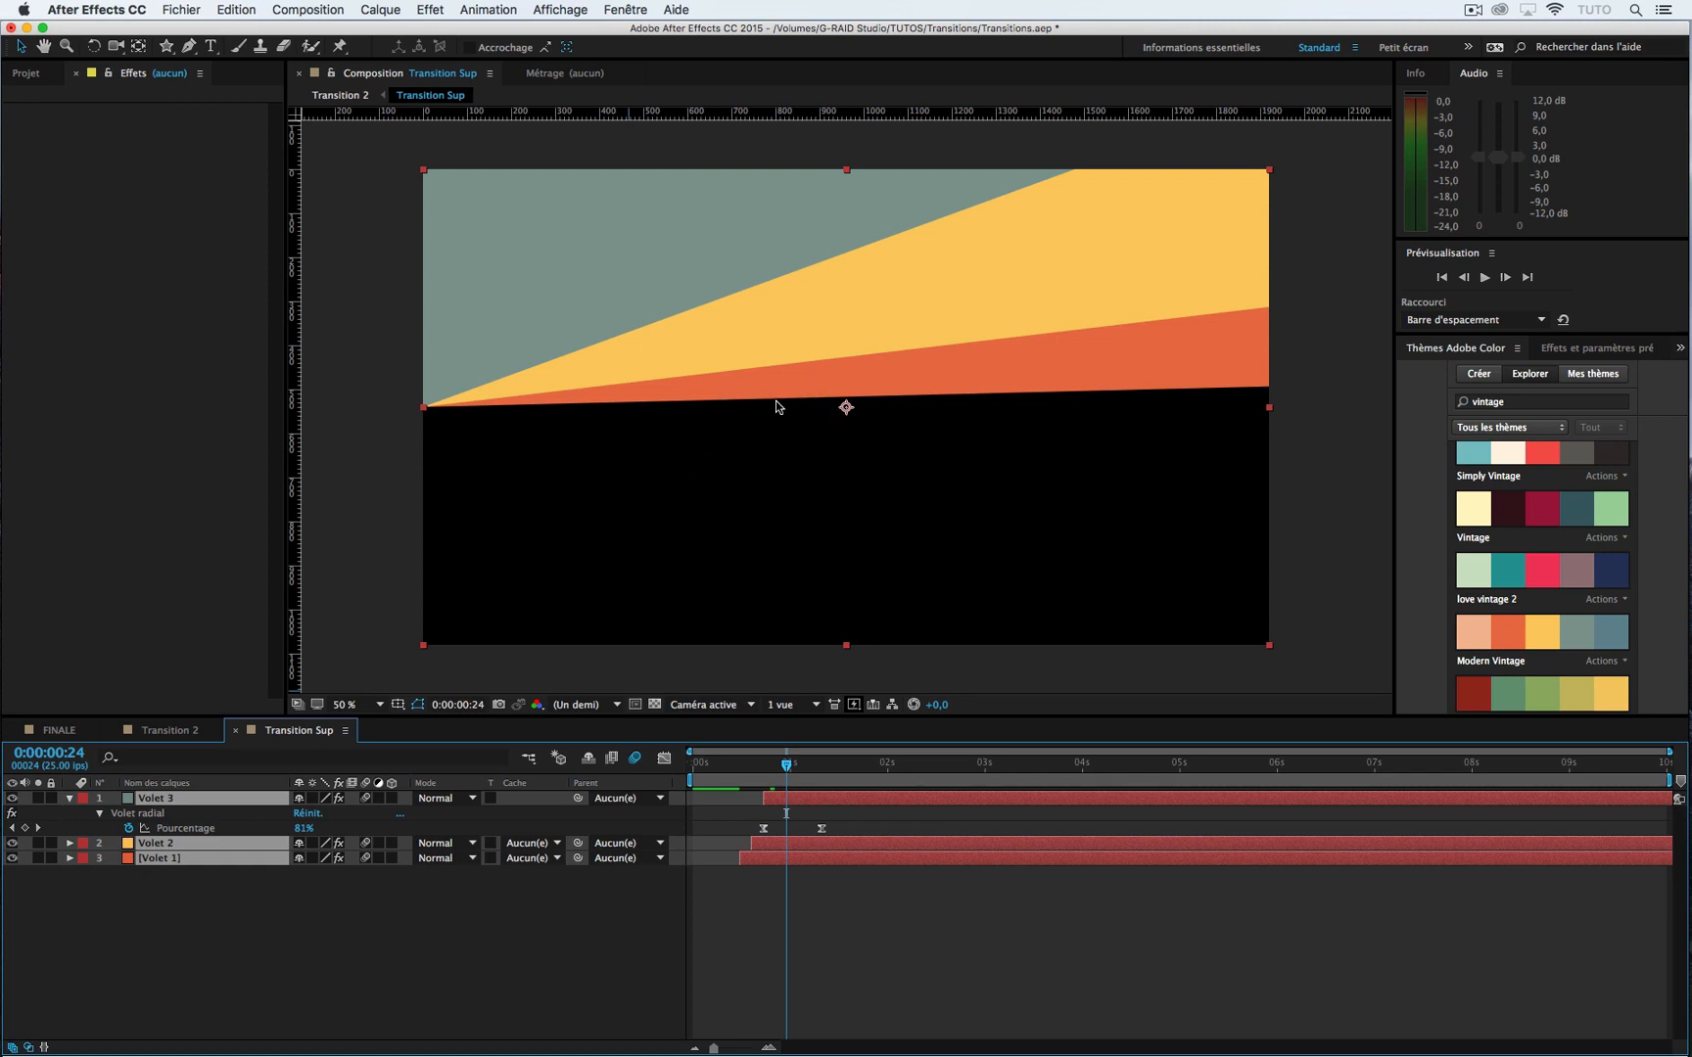
Step: Select only the Volet 3 layer and search the effects and presets for "cc force"
{"action": "left_click", "coordinate": [797, 797]}
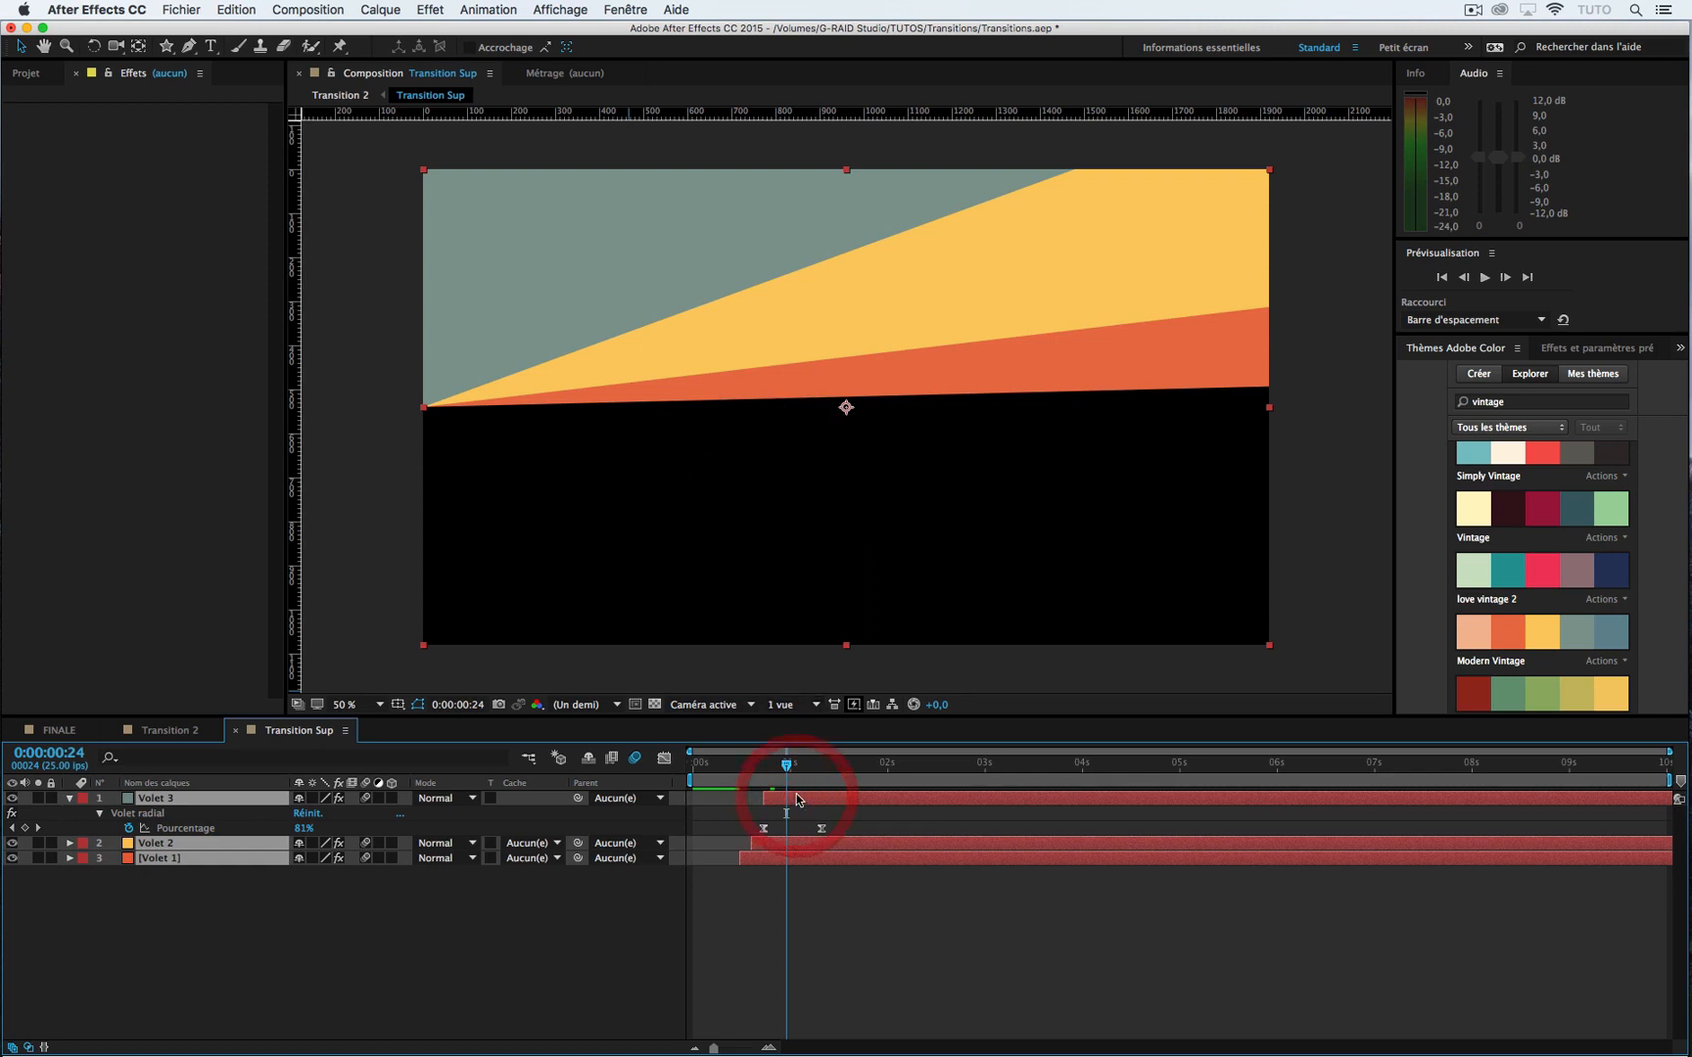
{"action": "left_click", "coordinate": [237, 926]}
{"action": "left_click", "coordinate": [205, 798]}
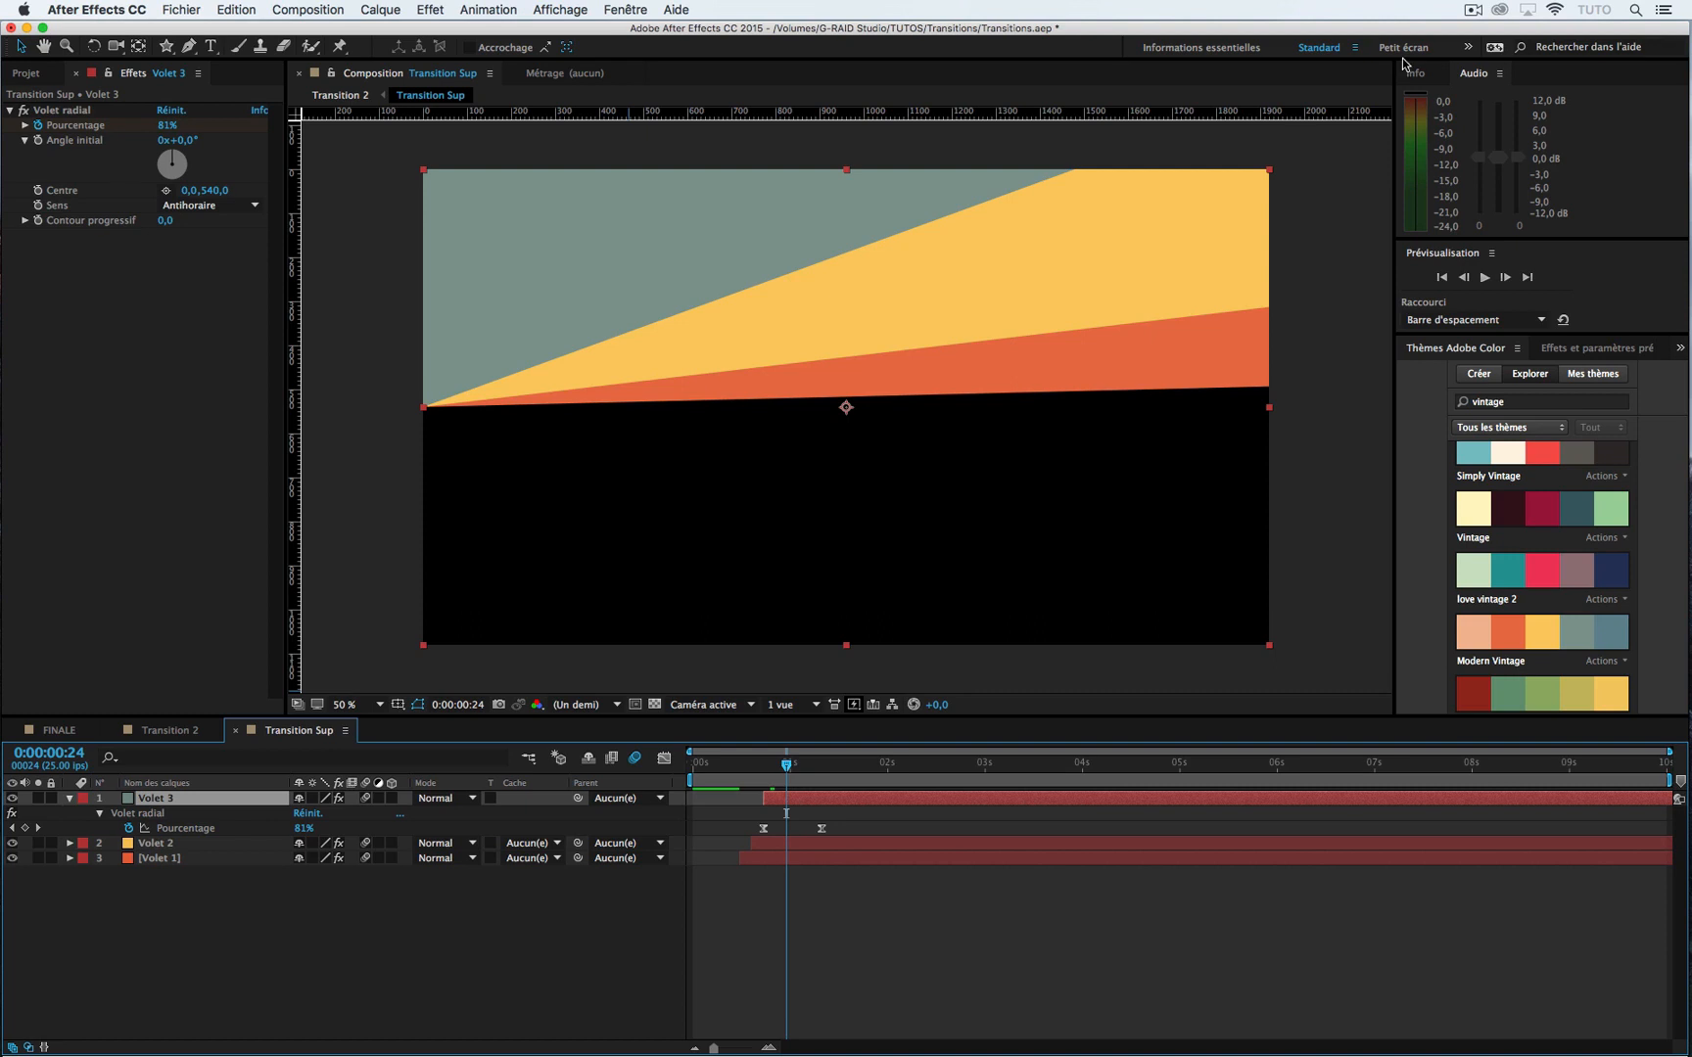
{"action": "left_click", "coordinate": [1570, 349]}
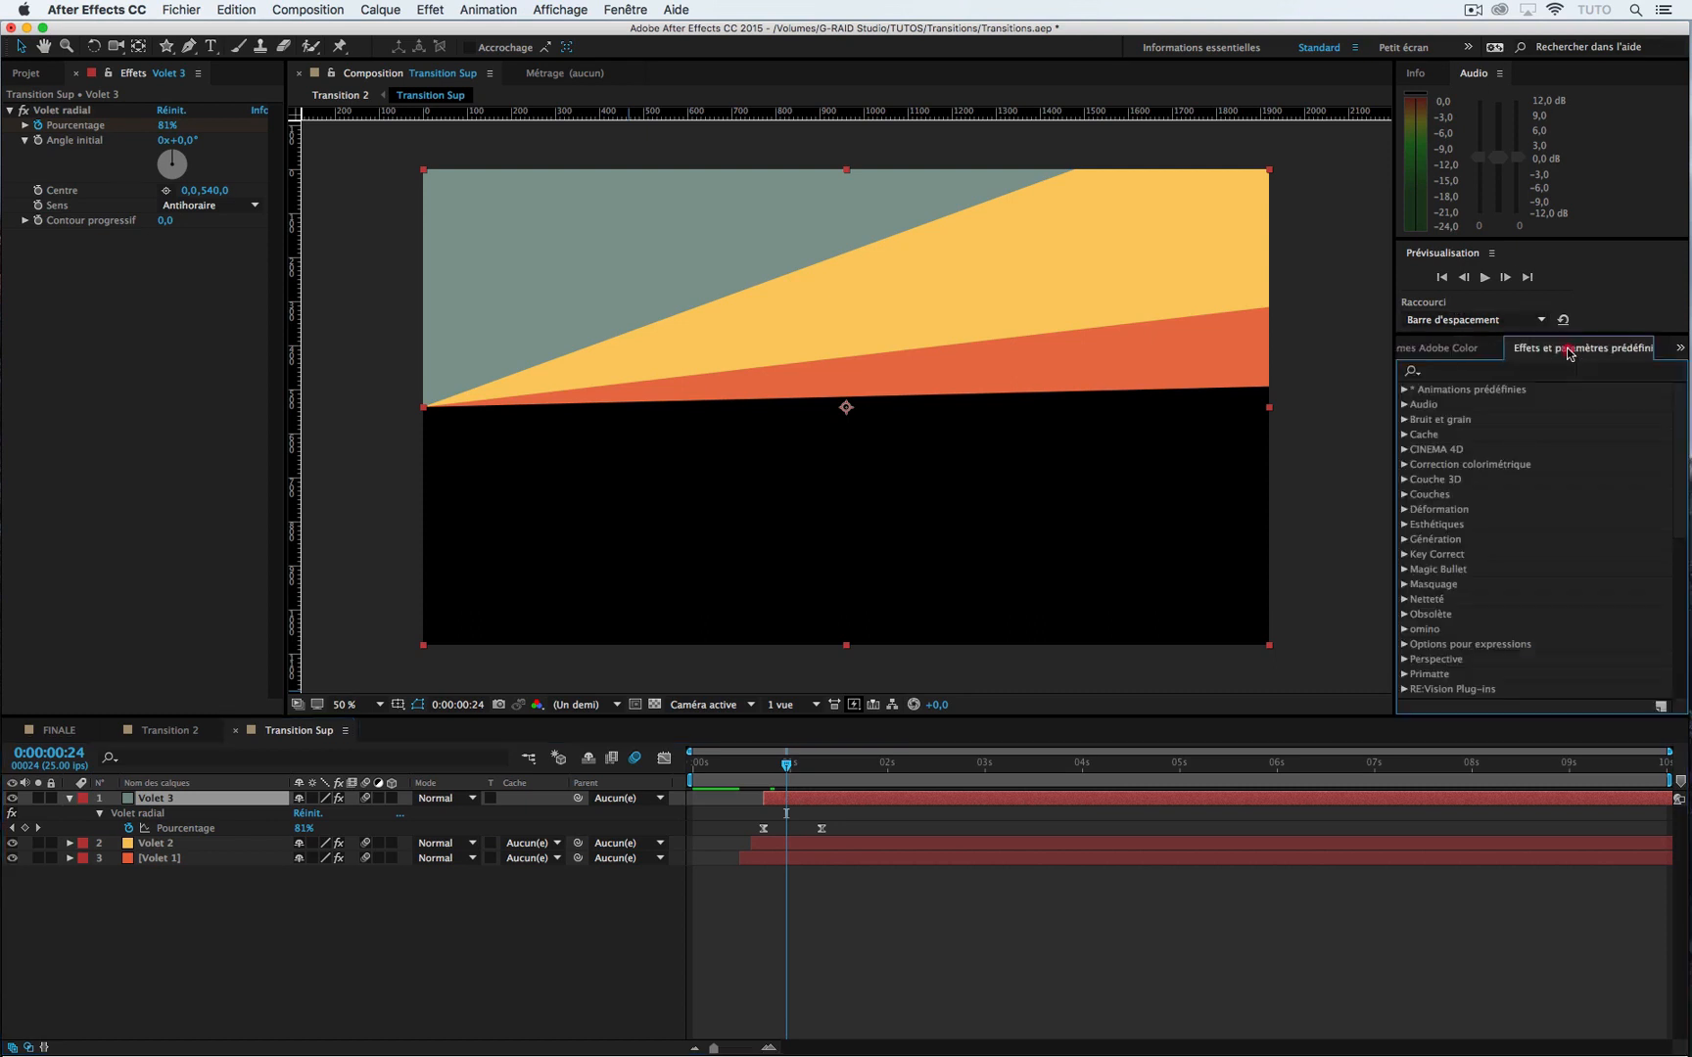
{"action": "left_click", "coordinate": [1476, 370]}
{"action": "type", "text": "cc force"}
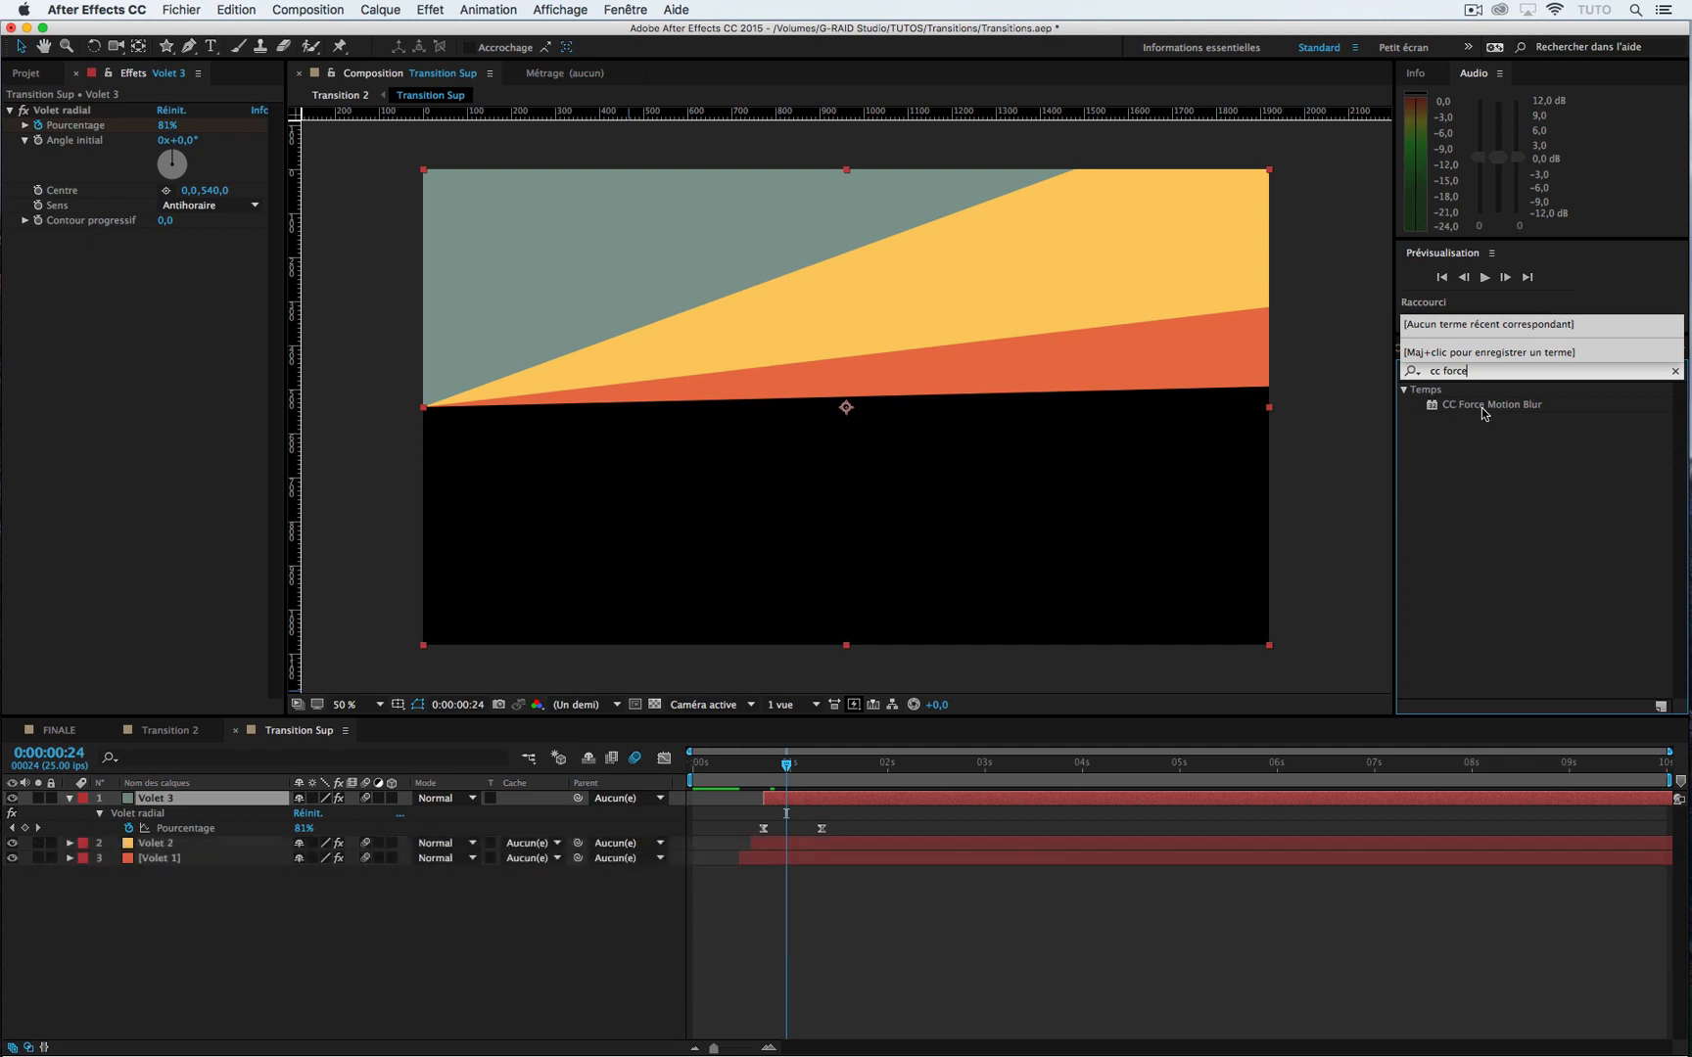
Step: Try the CC Force Motion Blur effect on Volet 3 and remove it from the layer
{"action": "left_click_drag", "start_coordinate": [1482, 408], "coordinate": [122, 431]}
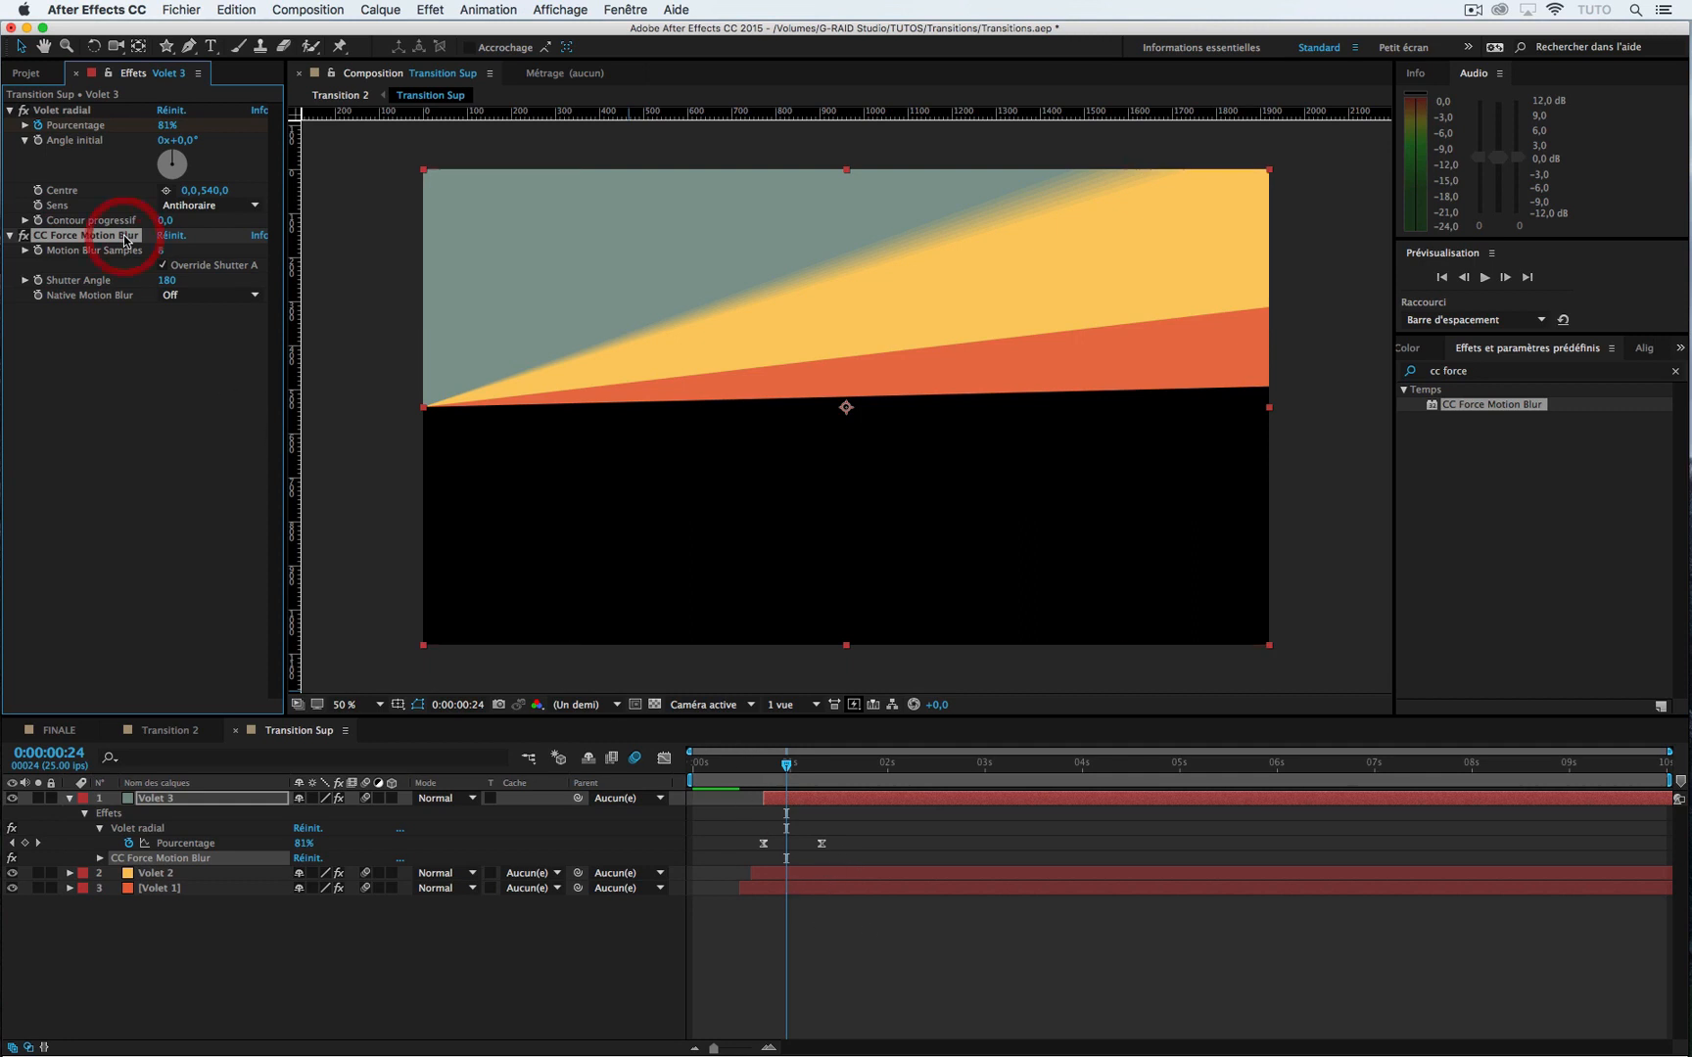
{"action": "key", "text": "BackSpace"}
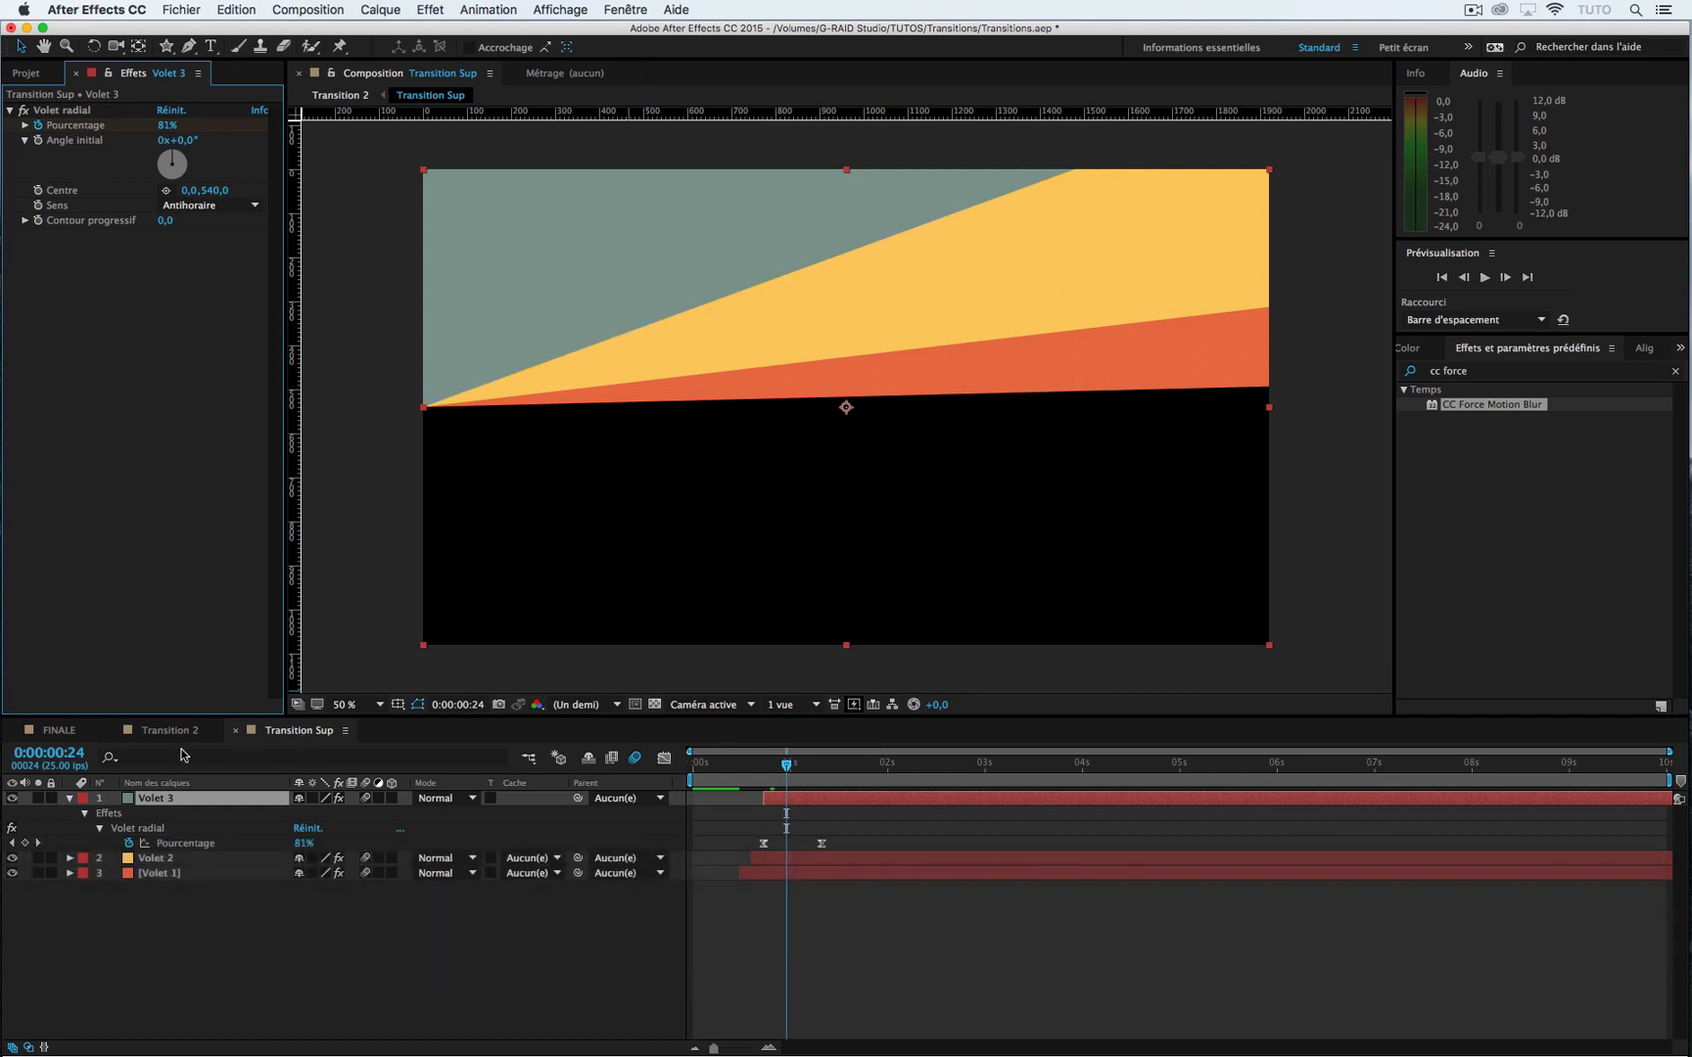
Step: Return to the Transition 2 composition, deselect all layers and add an adjustment layer above them
{"action": "left_click", "coordinate": [168, 730]}
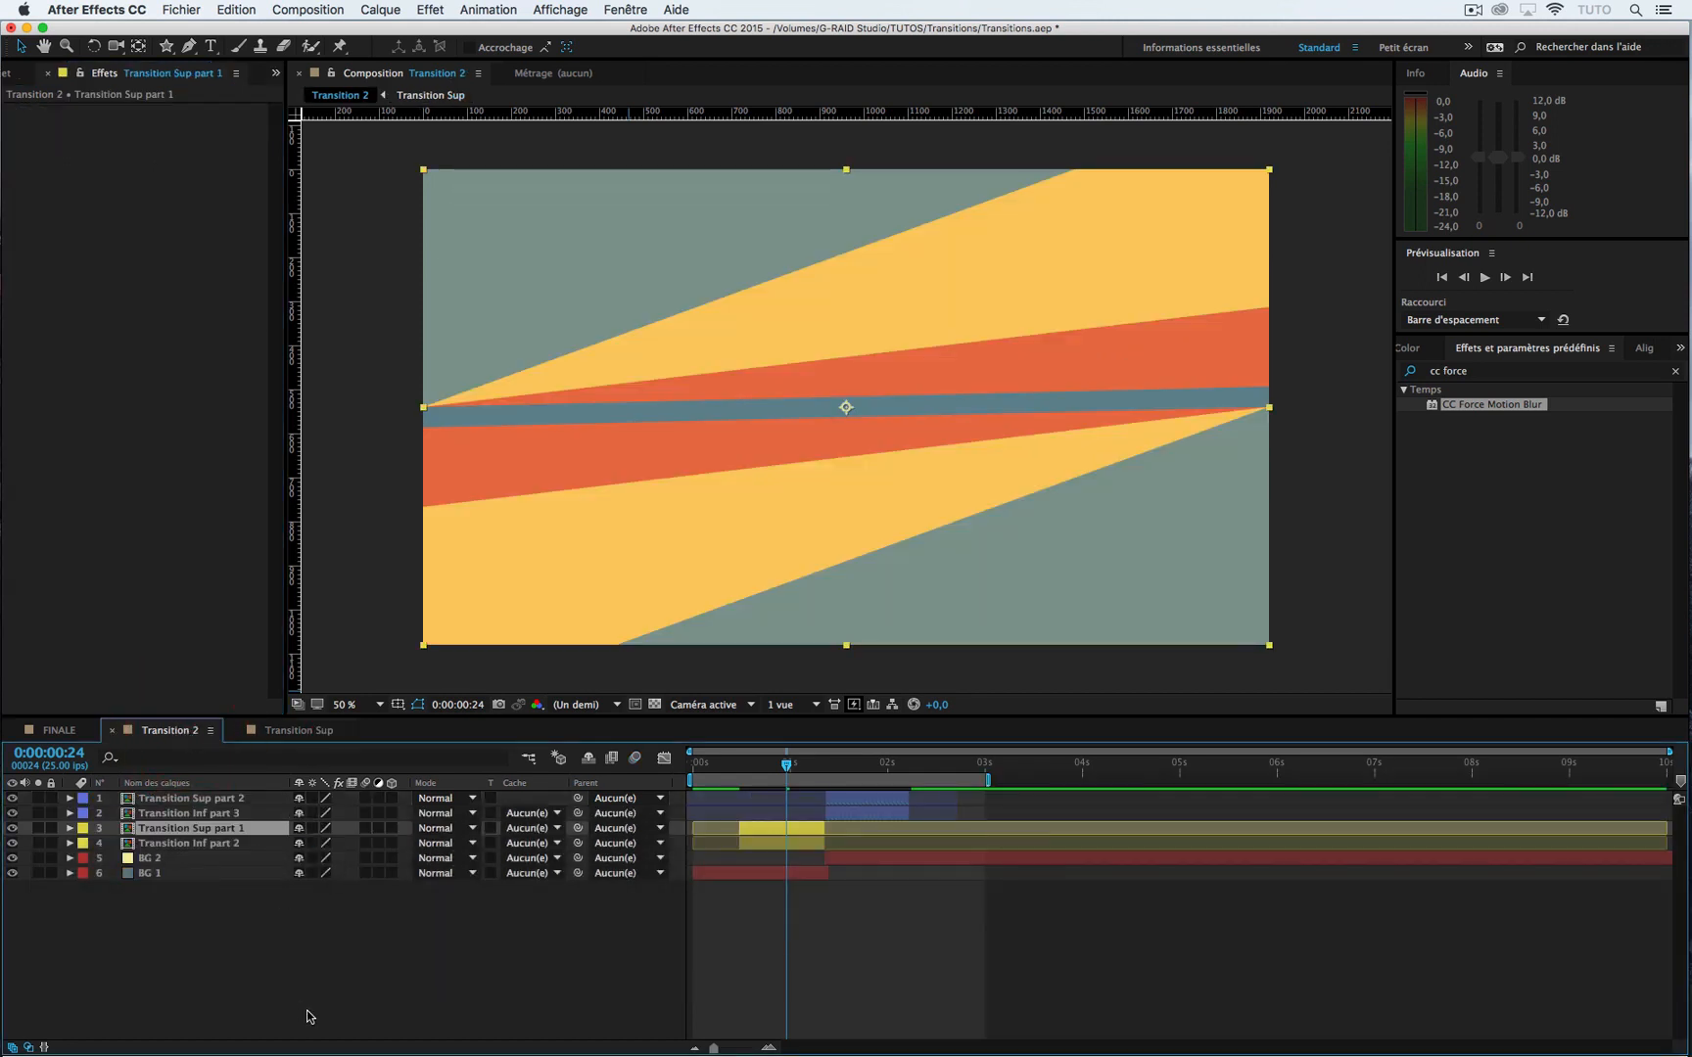
{"action": "left_click", "coordinate": [307, 1014]}
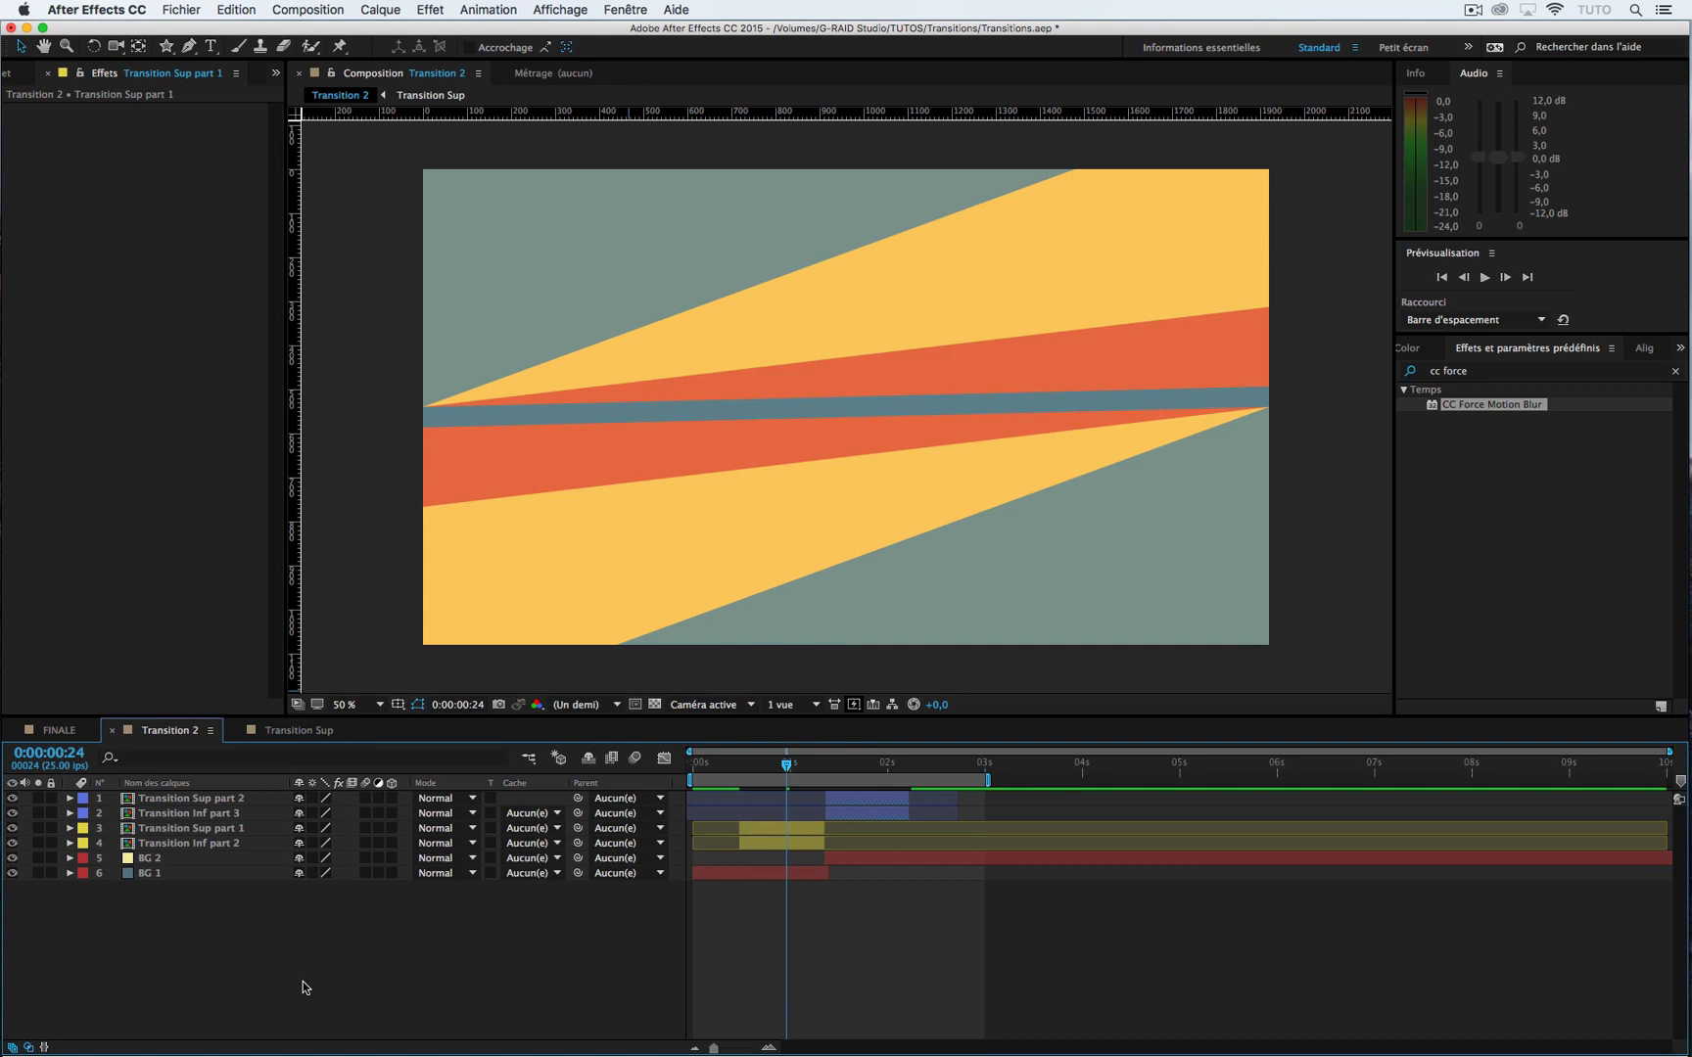
{"action": "key", "text": "super"}
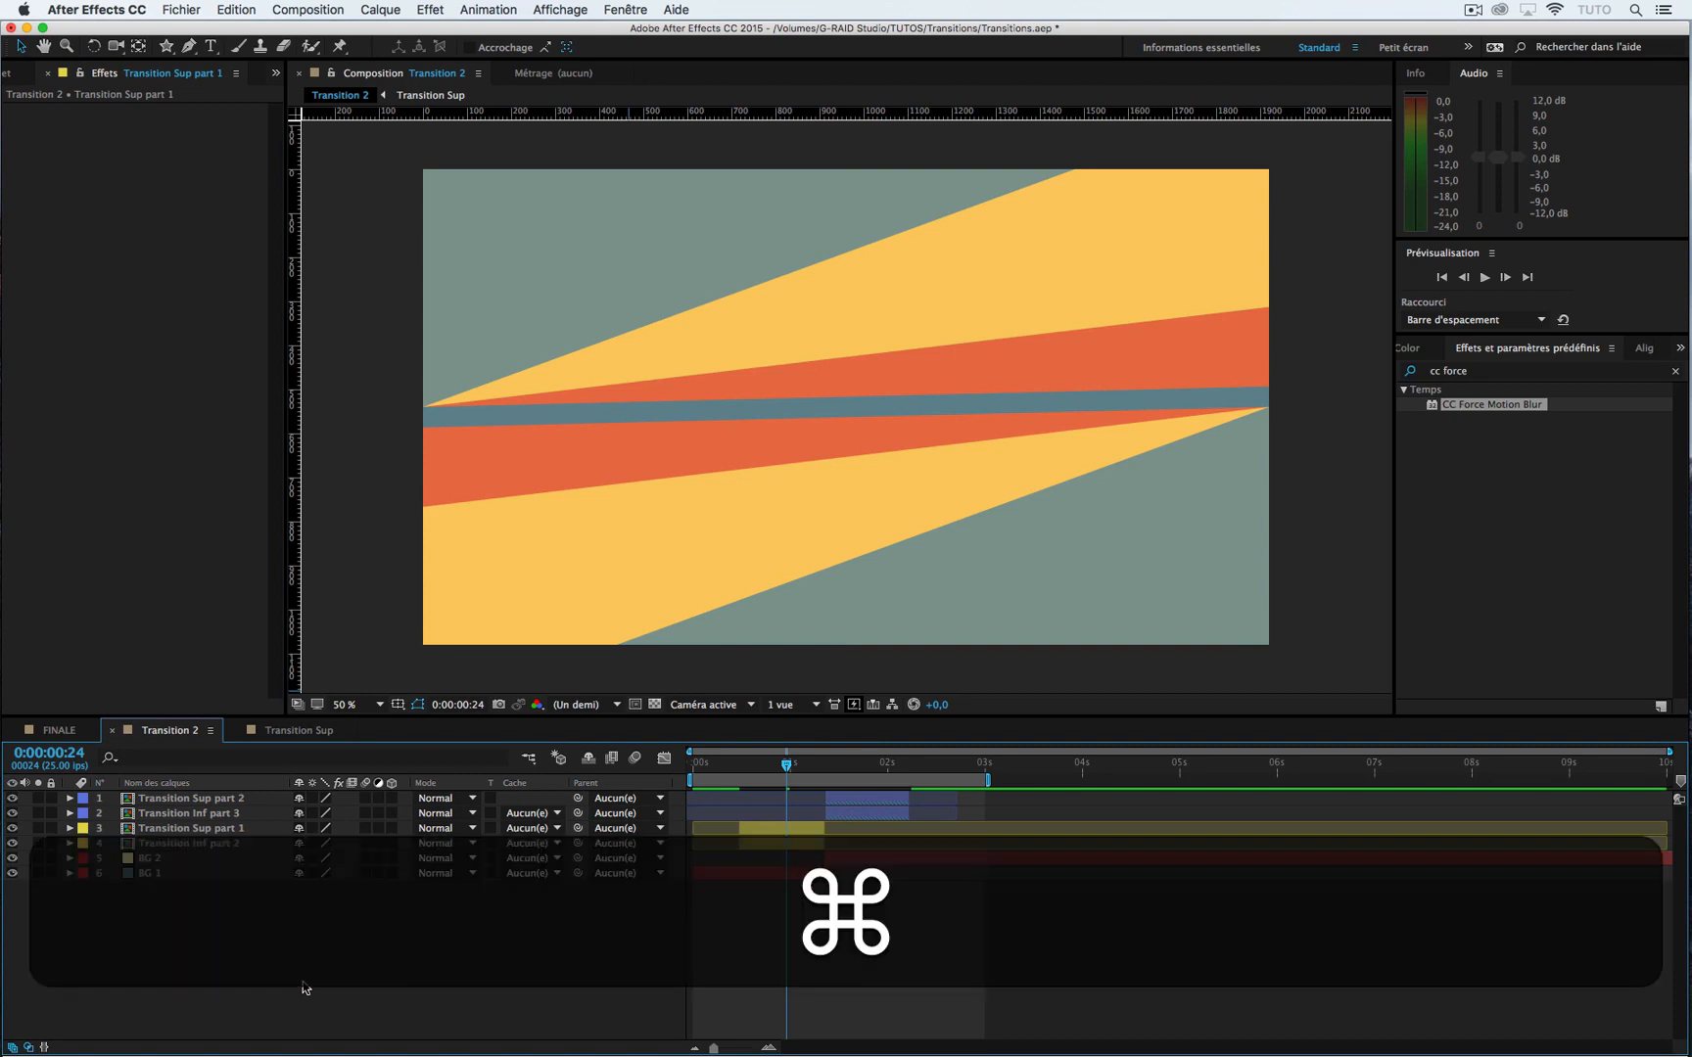
{"action": "key", "text": "shift"}
{"action": "key", "text": "super+shift+y"}
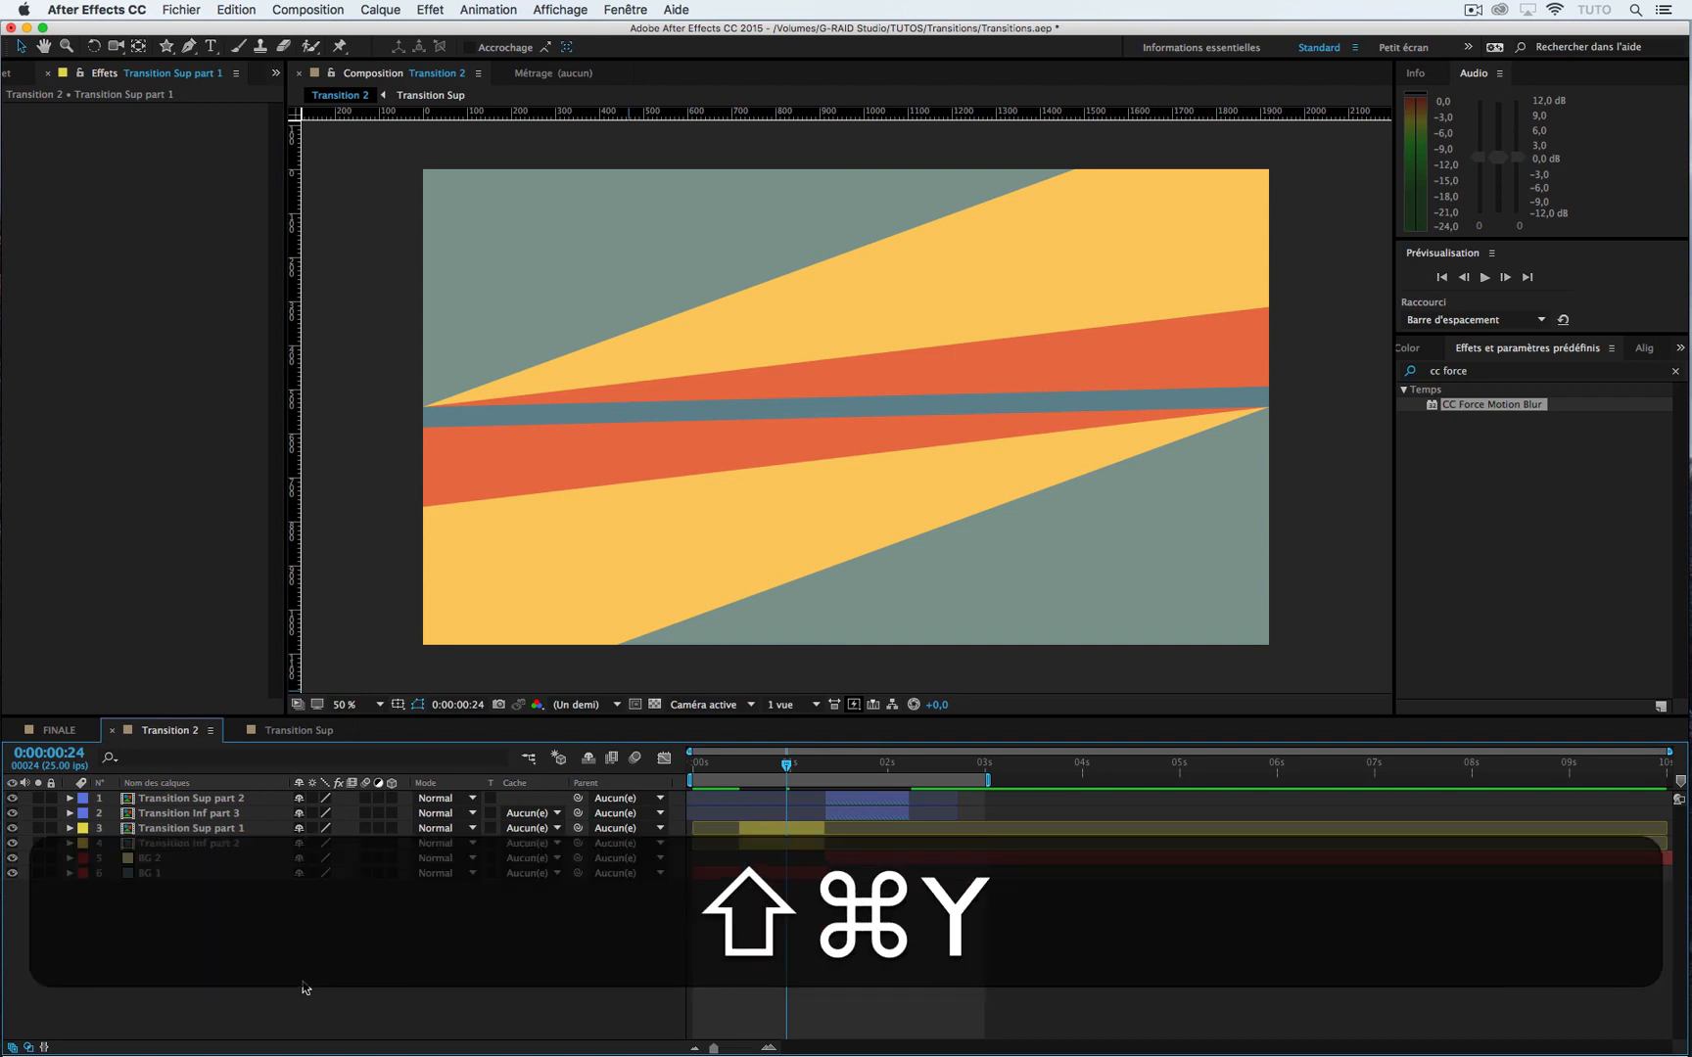
{"action": "key", "text": "alt"}
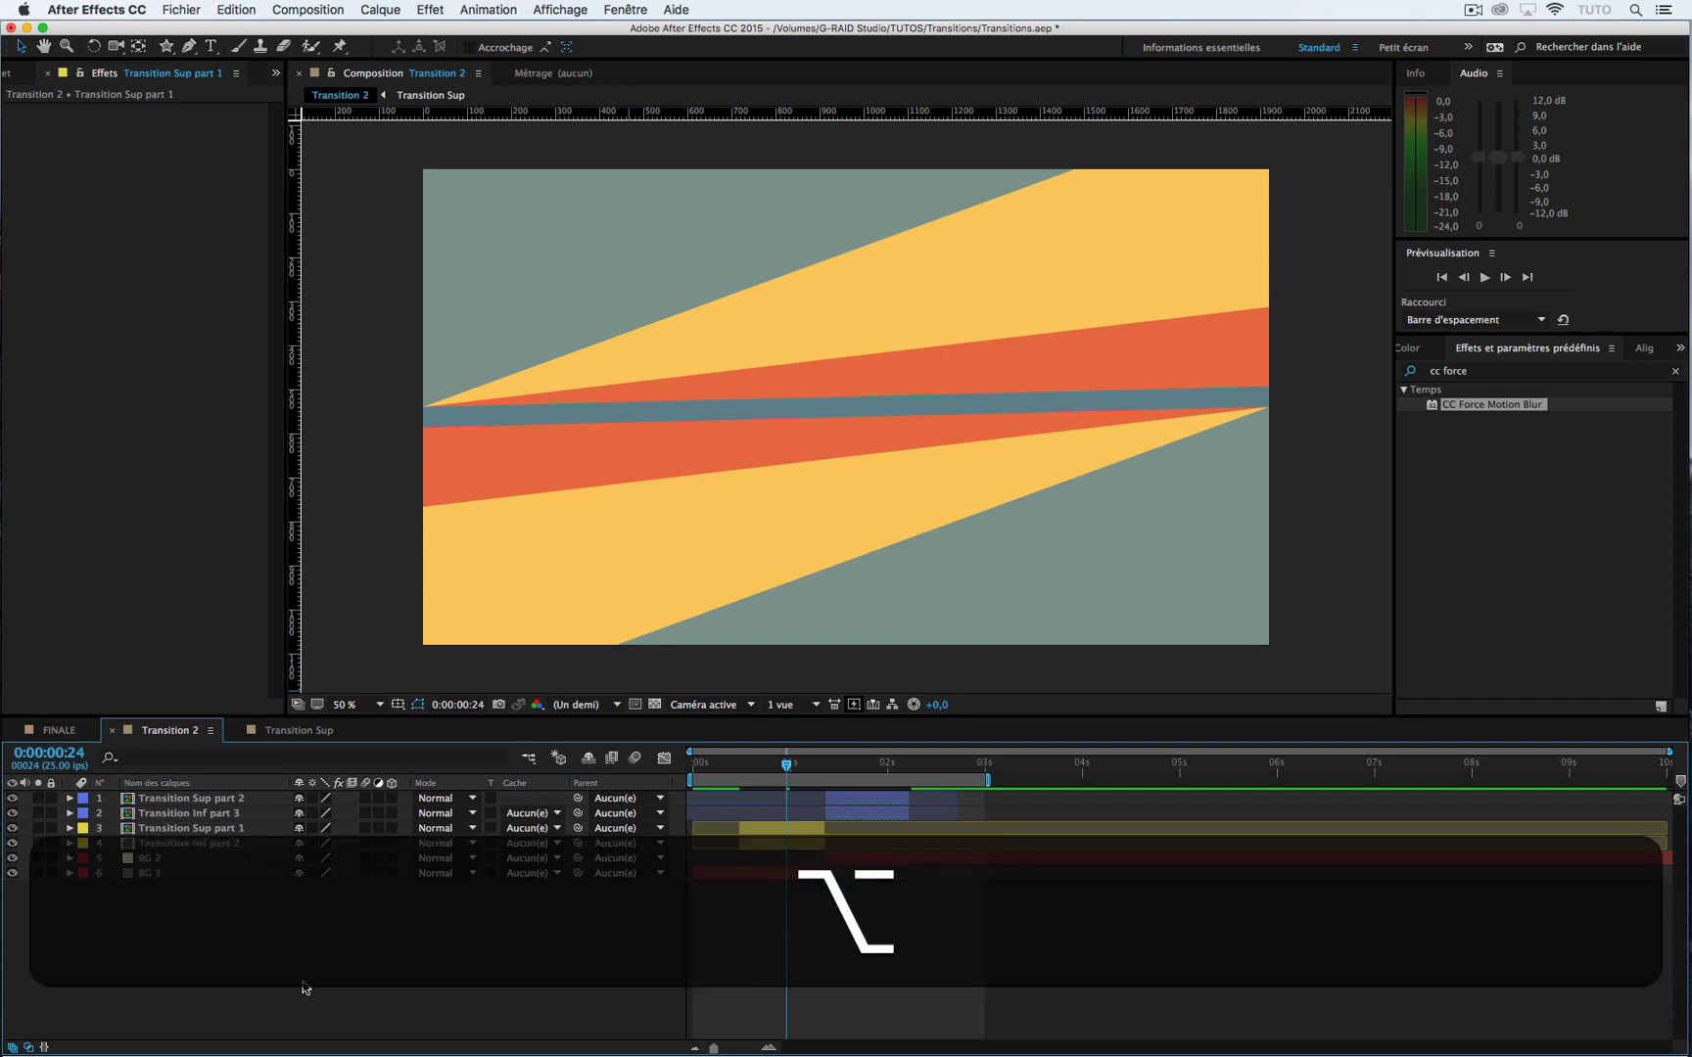
{"action": "key", "text": "alt+super+y"}
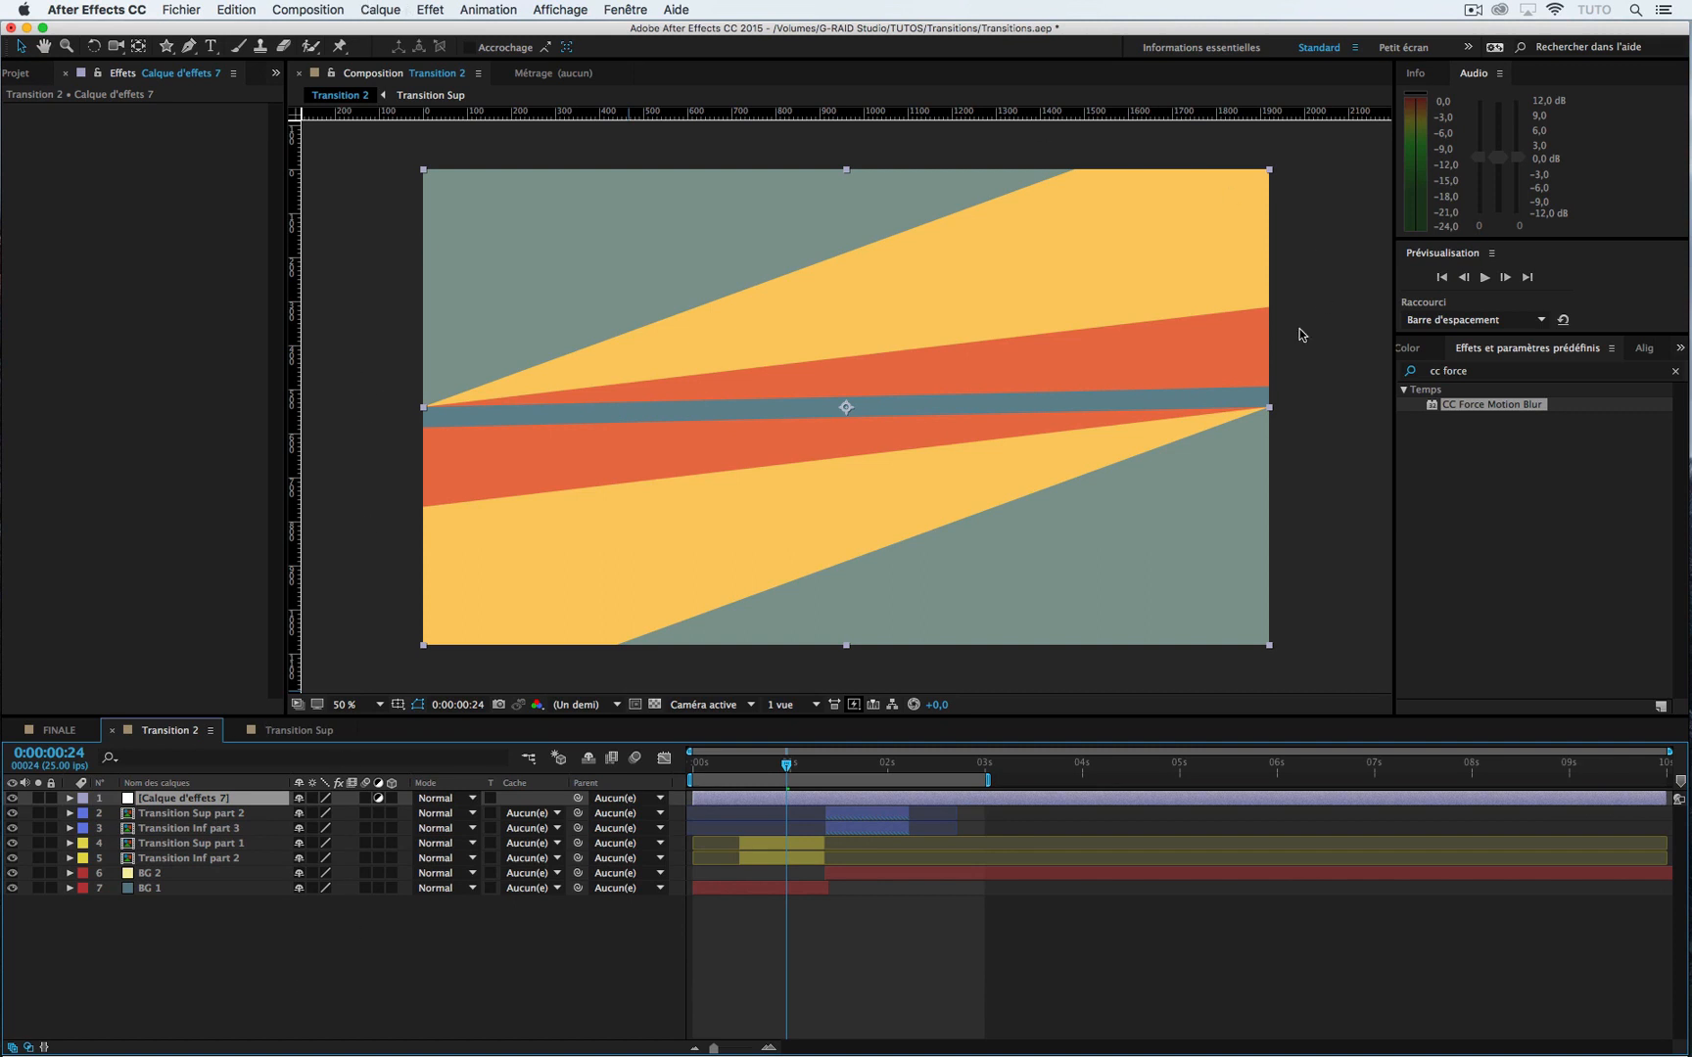
Step: Apply CC Force Motion Blur to the new adjustment layer and scrub through the transition to check the blur
{"action": "left_click_drag", "start_coordinate": [1469, 406], "coordinate": [187, 801]}
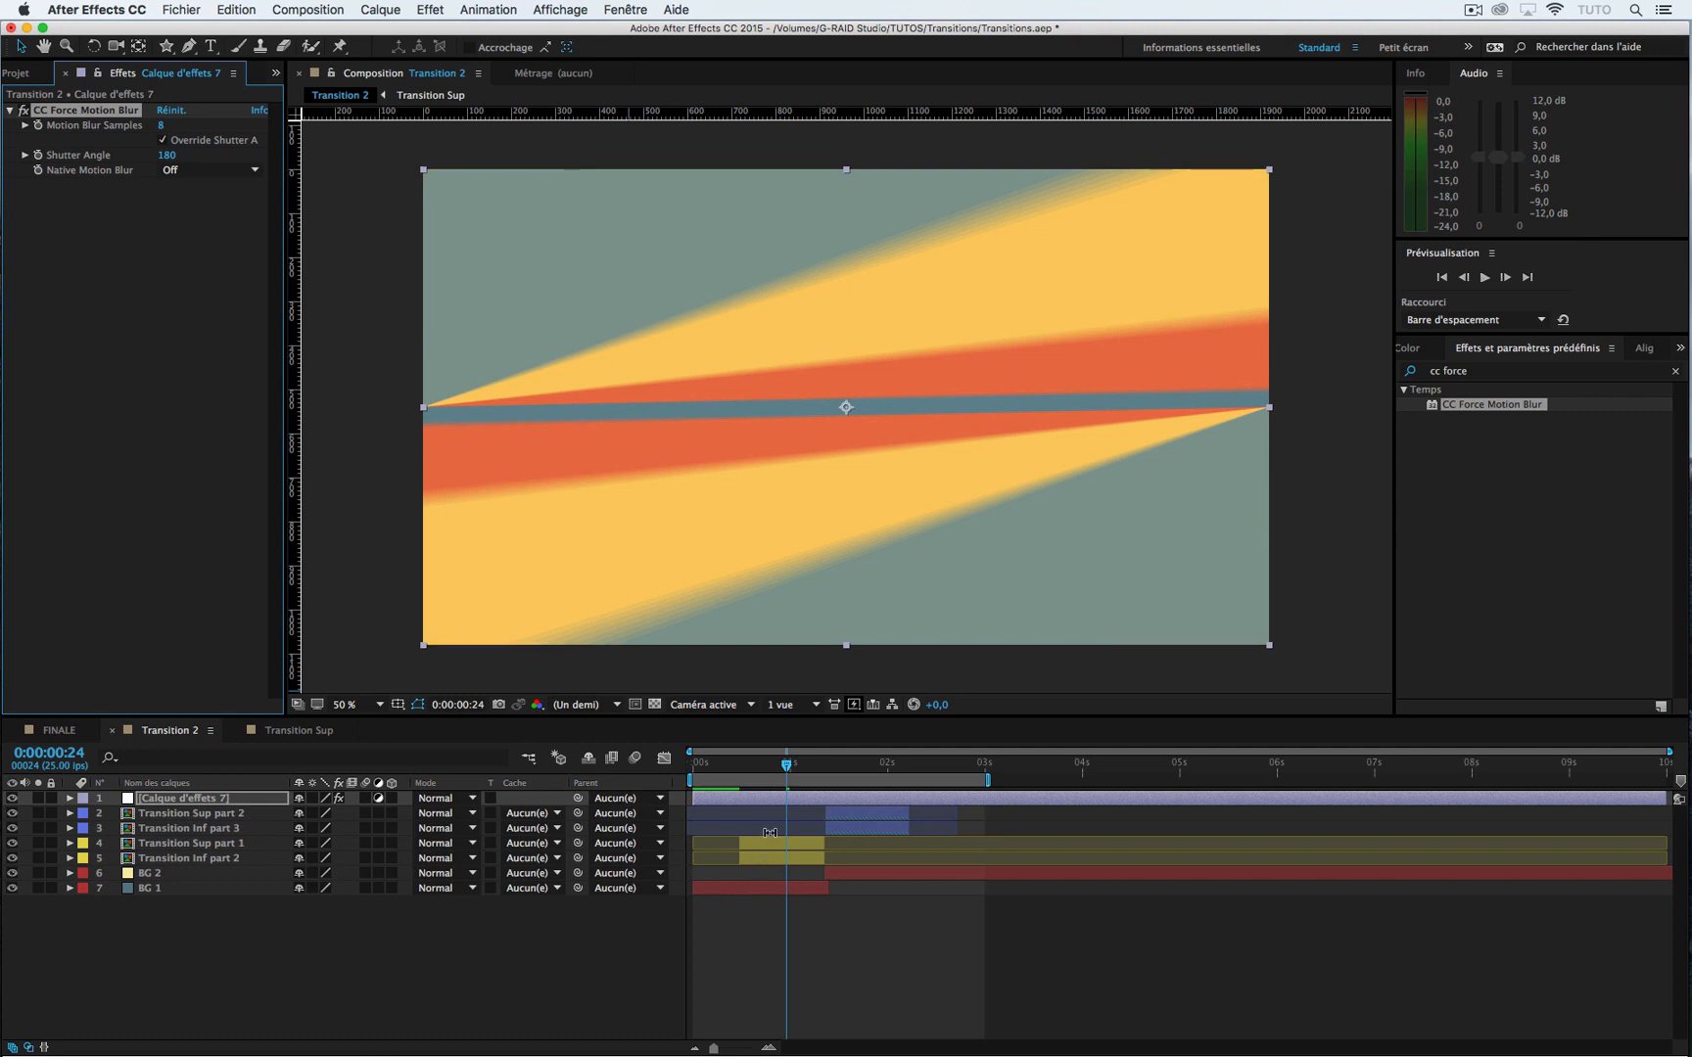
{"action": "left_click_drag", "start_coordinate": [860, 770], "coordinate": [688, 769]}
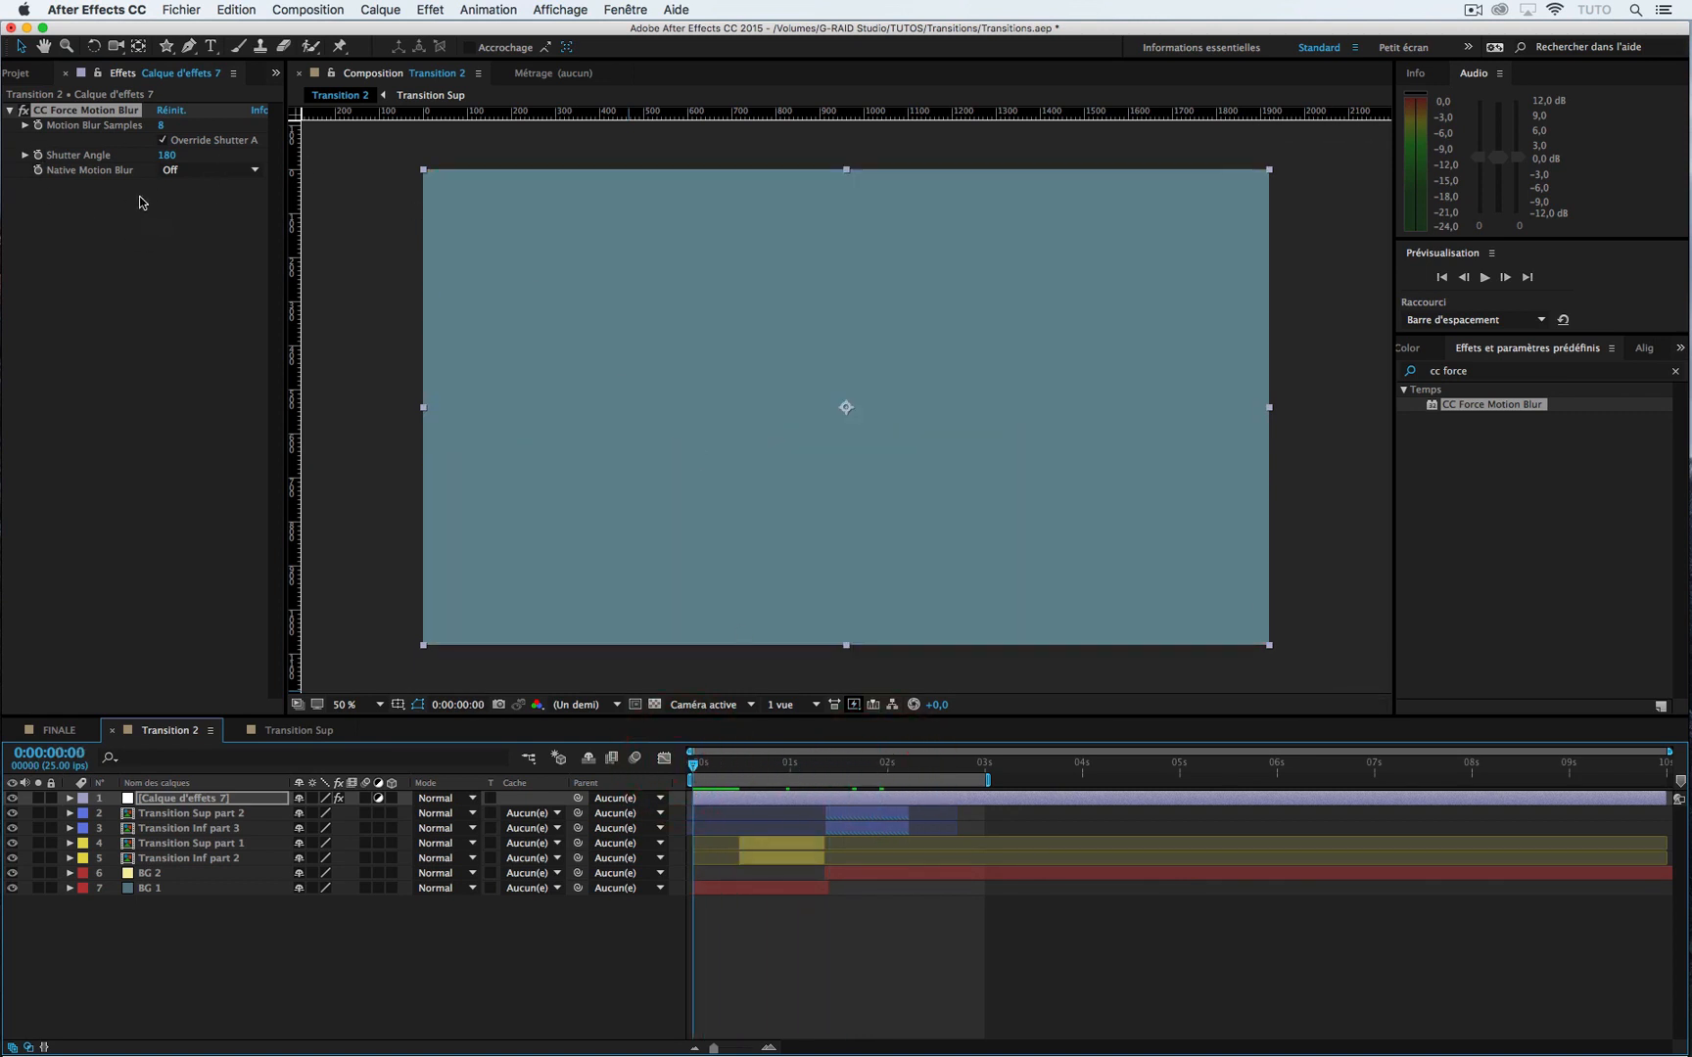
{"action": "mouse_move", "coordinate": [784, 770]}
{"action": "left_mouse_down"}
{"action": "mouse_move", "coordinate": [820, 773]}
{"action": "mouse_move", "coordinate": [778, 776]}
{"action": "left_mouse_up"}
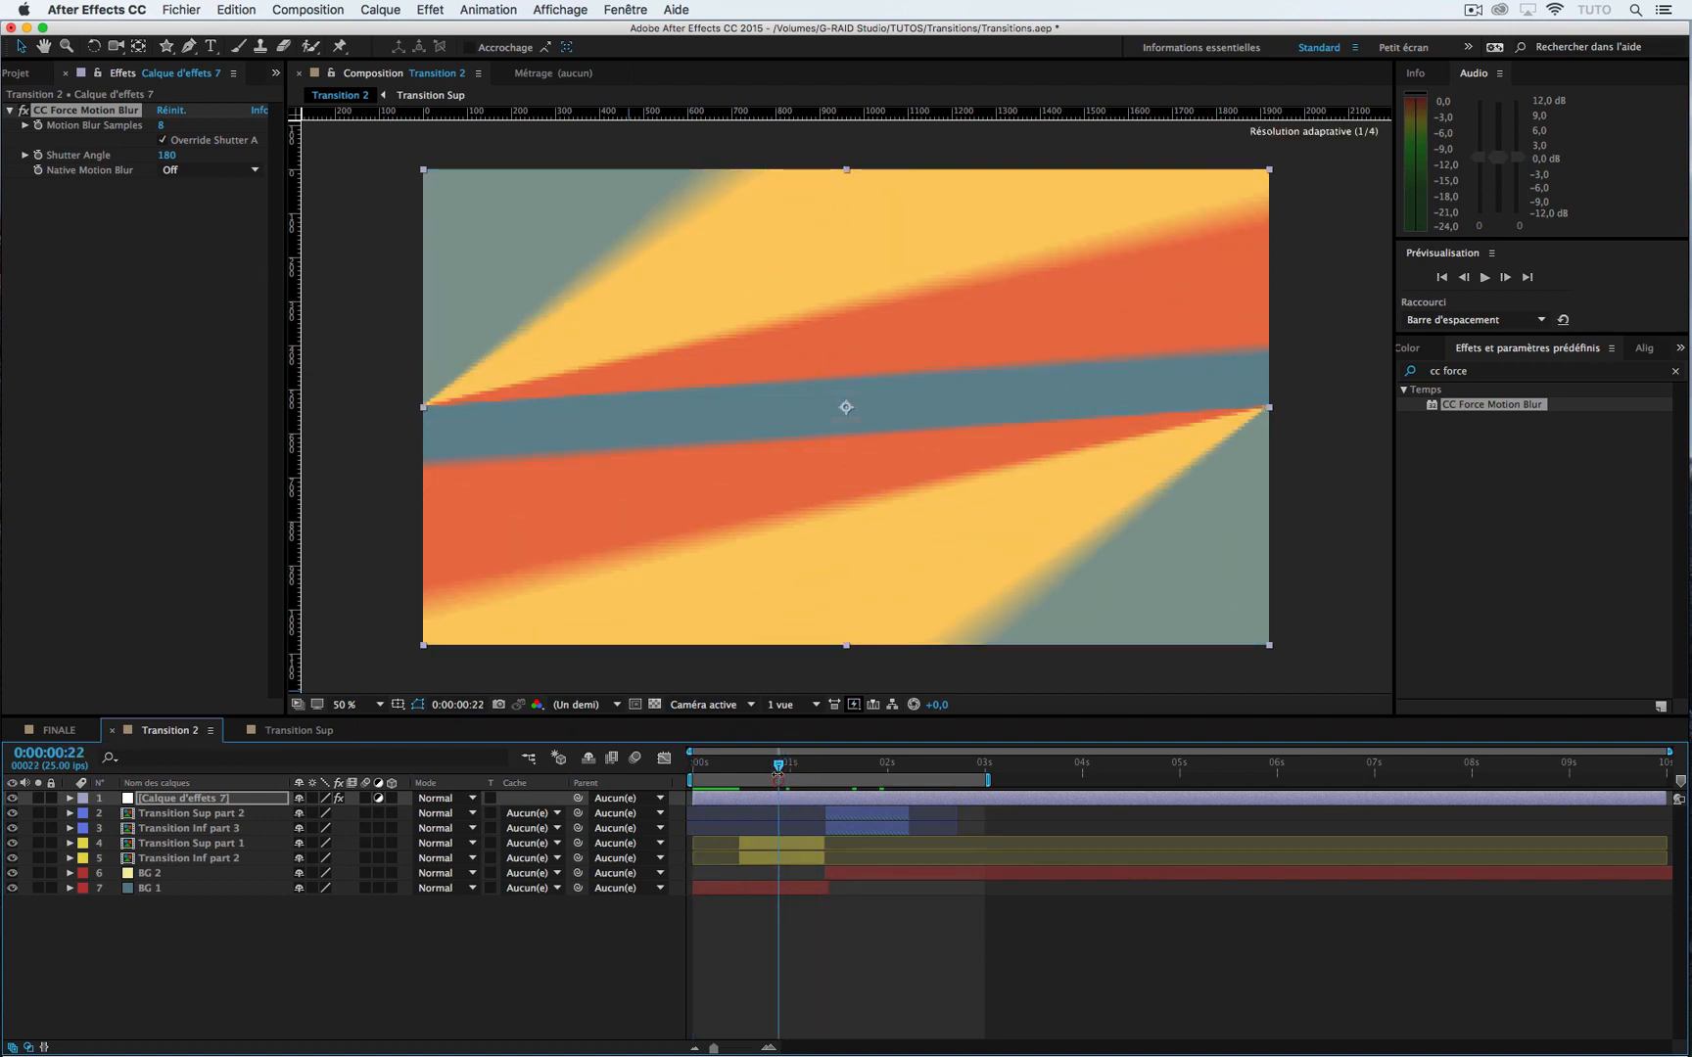
Step: Set the effect's Motion Blur Samples to 16 and preview the blurred transition
{"action": "left_click", "coordinate": [160, 126]}
{"action": "type", "text": "16"}
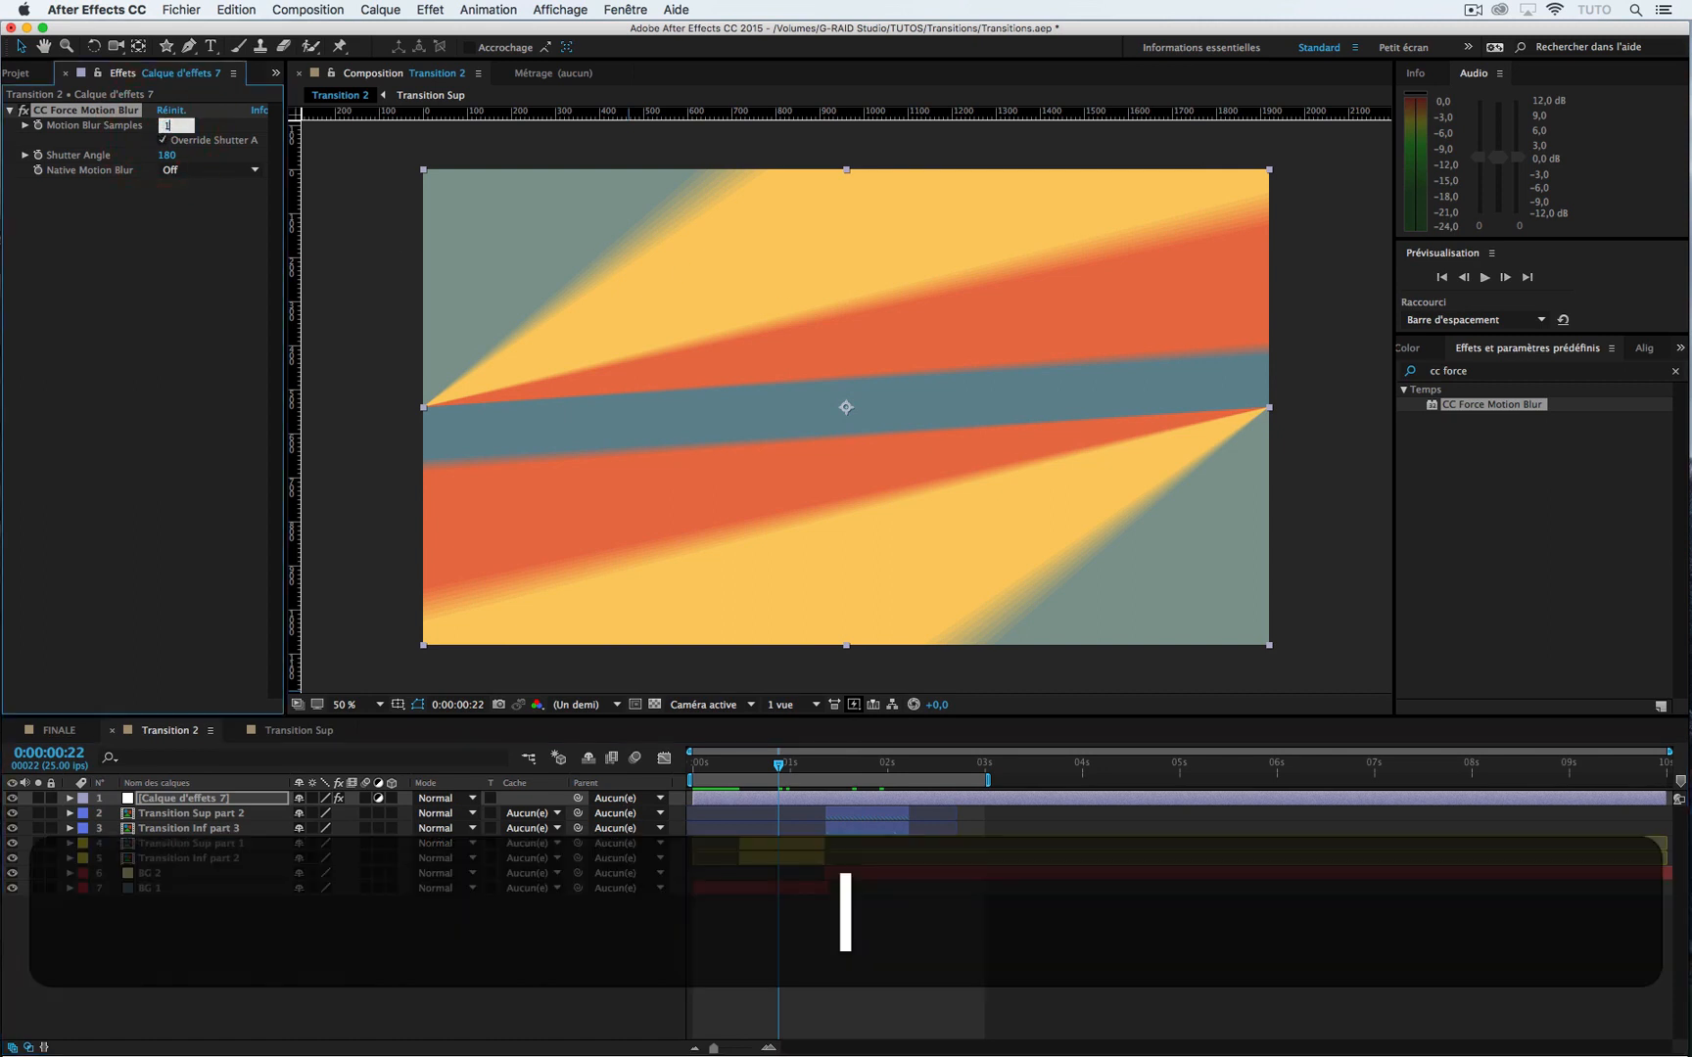
{"action": "left_click", "coordinate": [134, 326]}
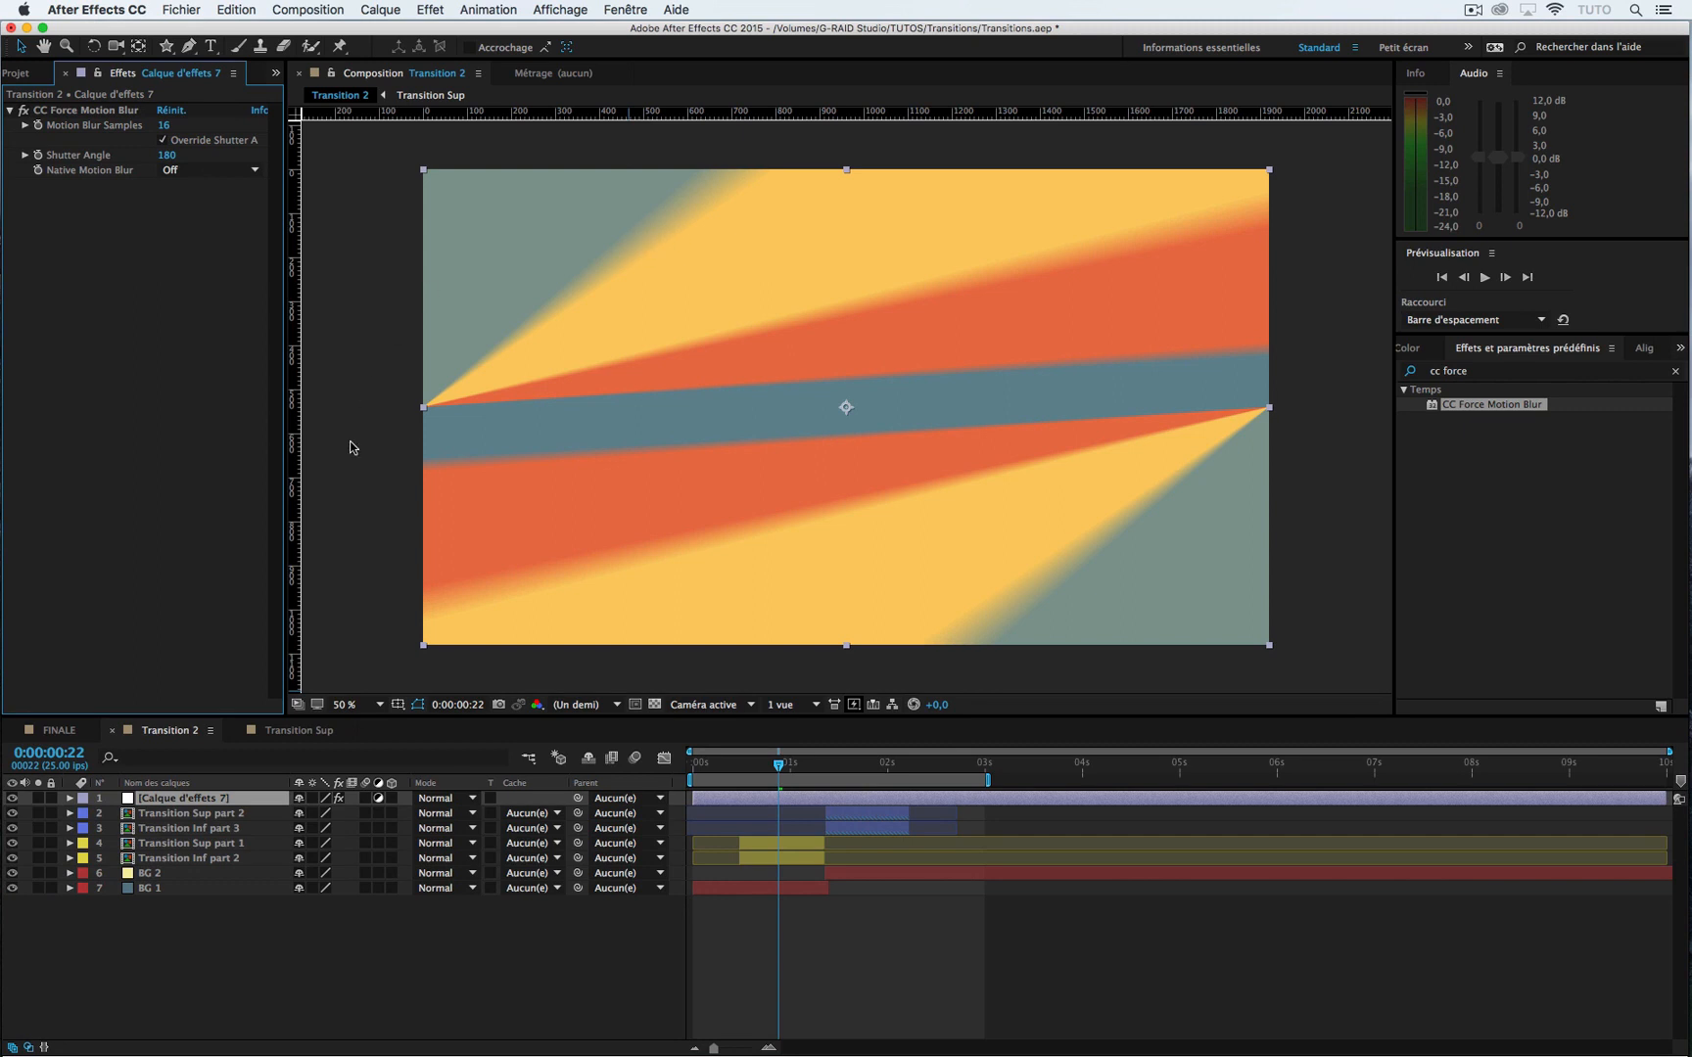
{"action": "key", "text": "0"}
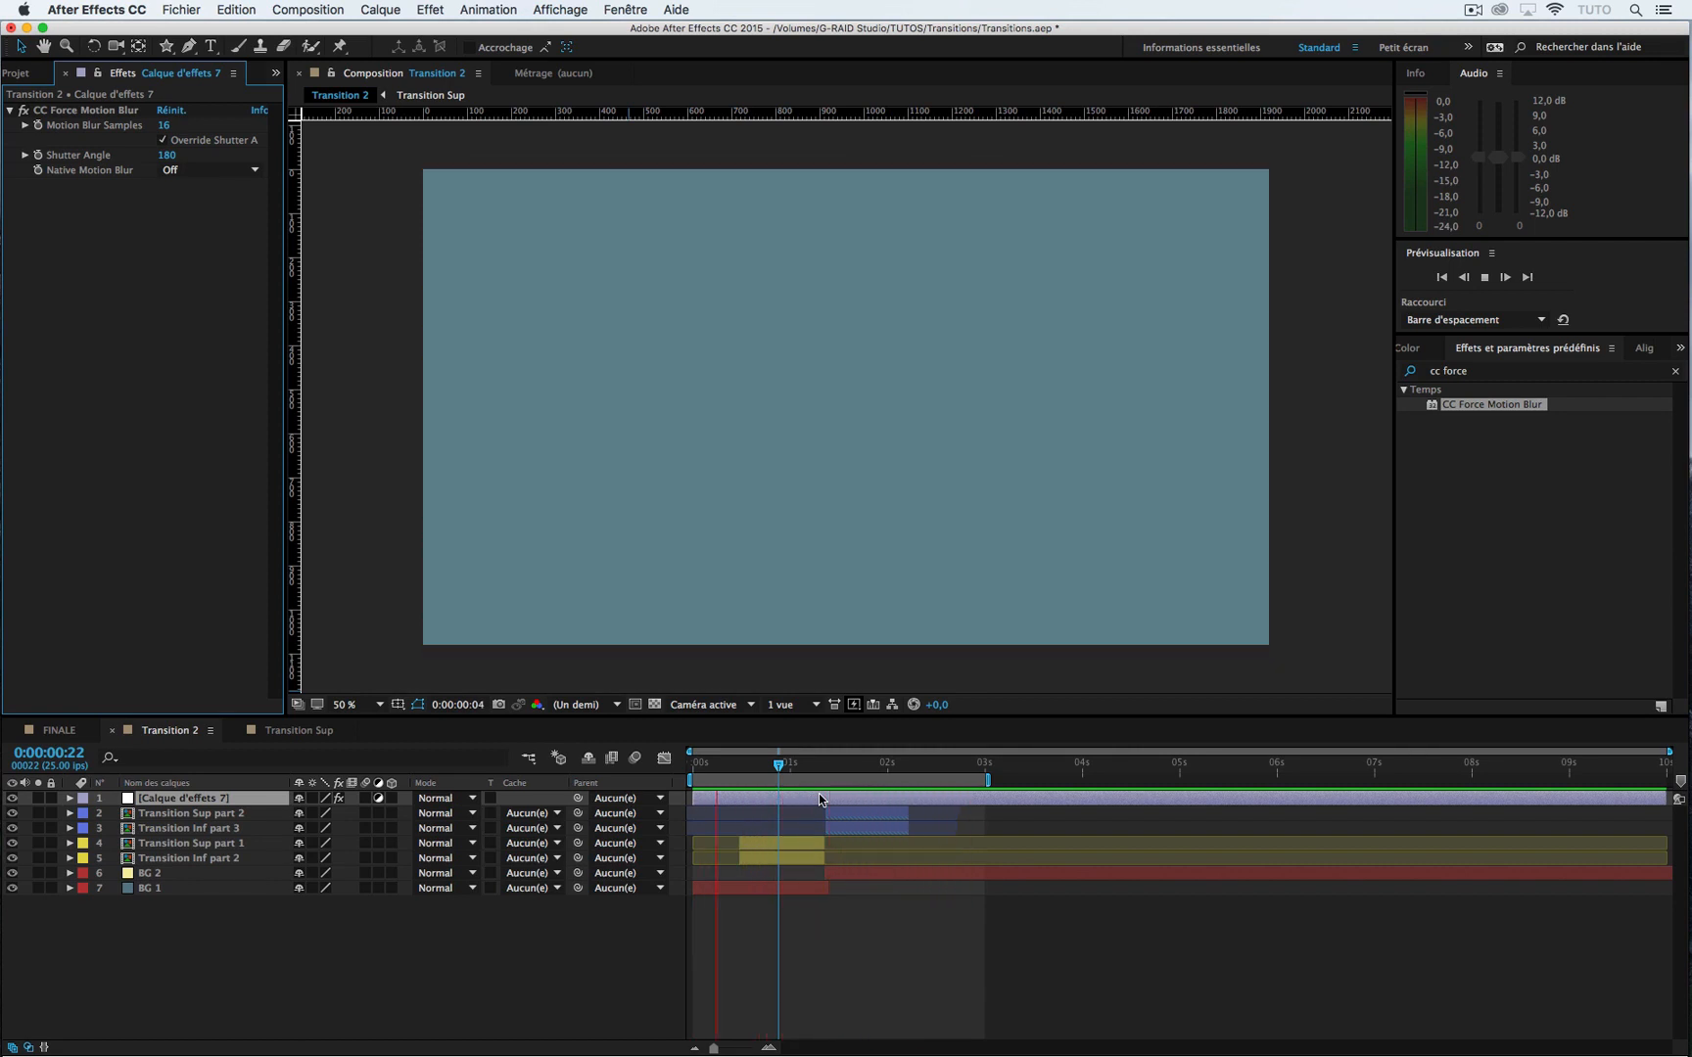
{"action": "key", "text": "space"}
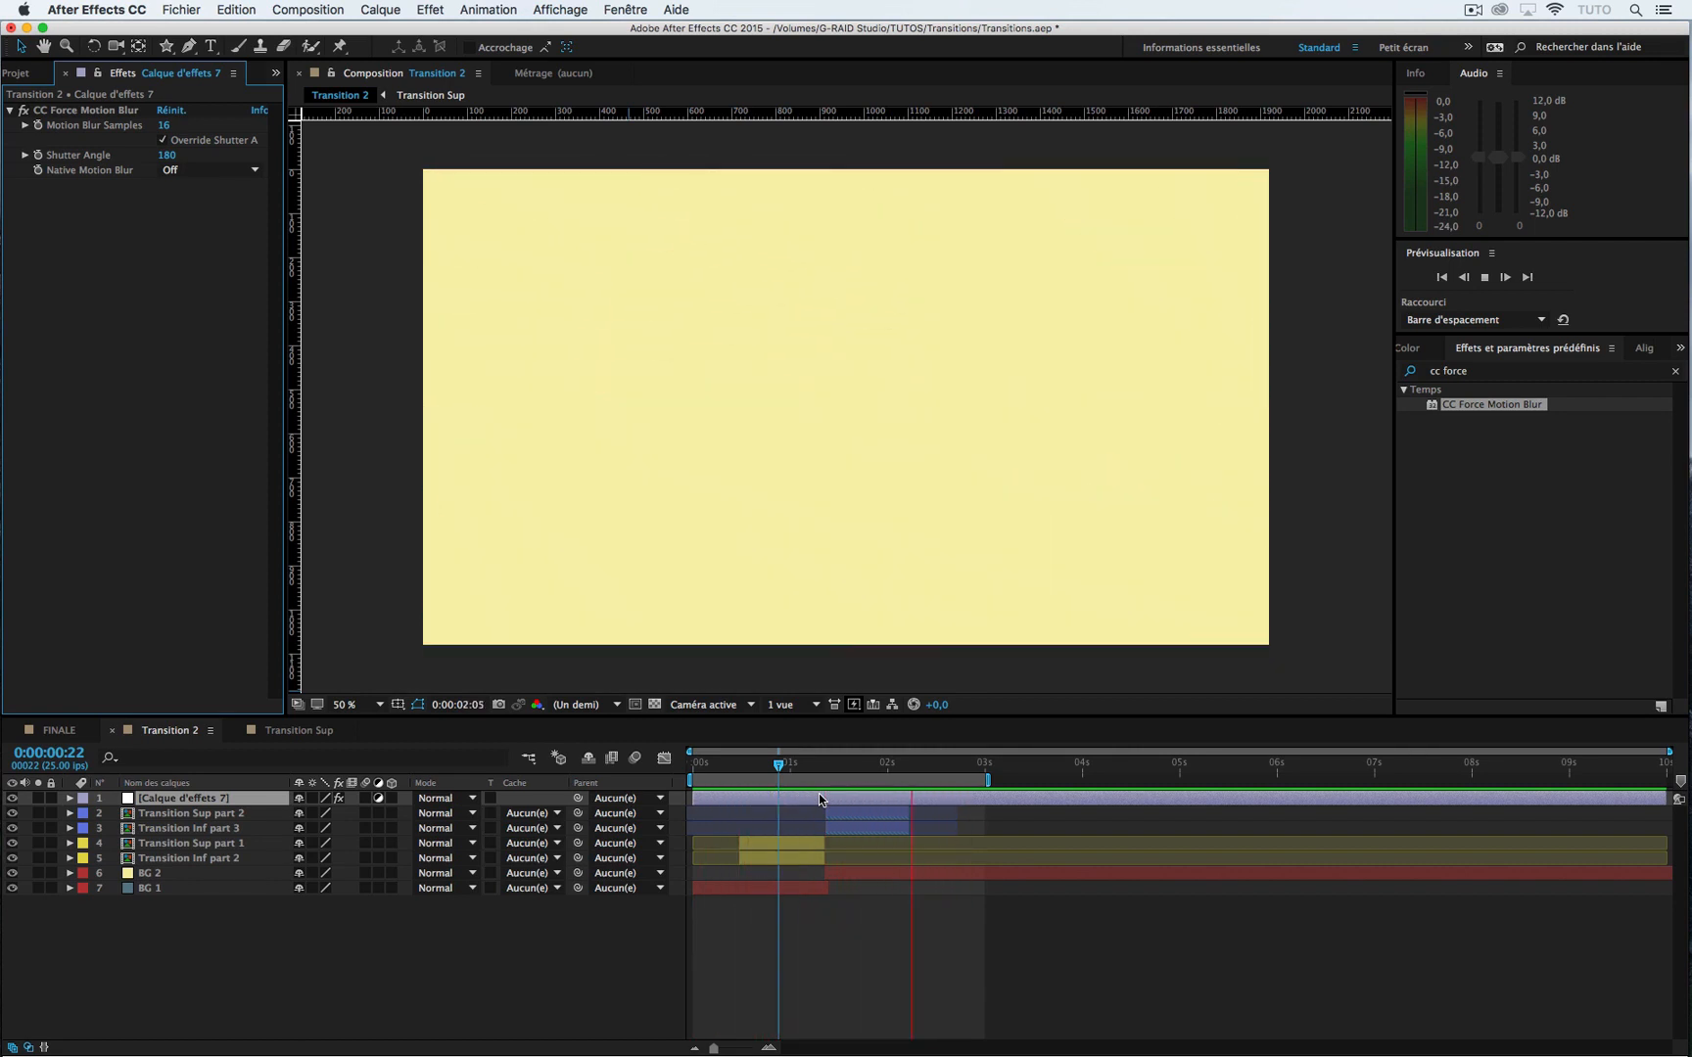